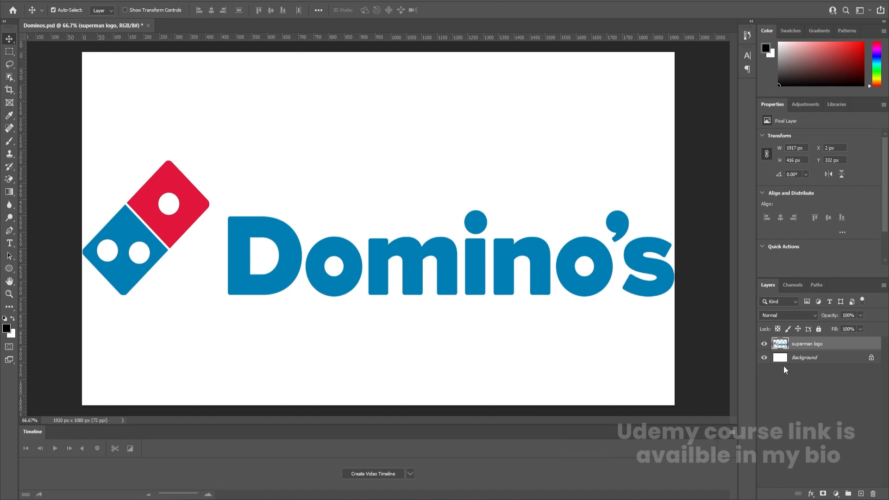
Hide the Background layer, then scale the Domino's logo to about 53% and place it near the canvas centre
click(763, 358)
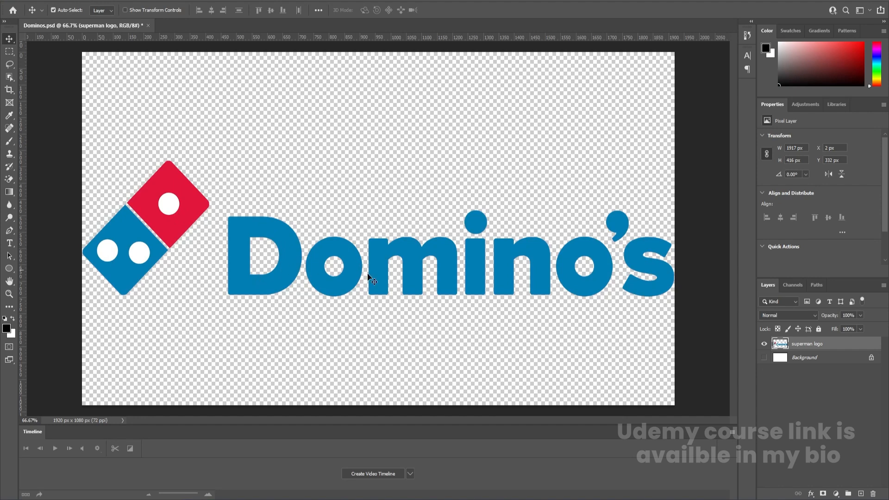
click(578, 289)
key(ctrl+t)
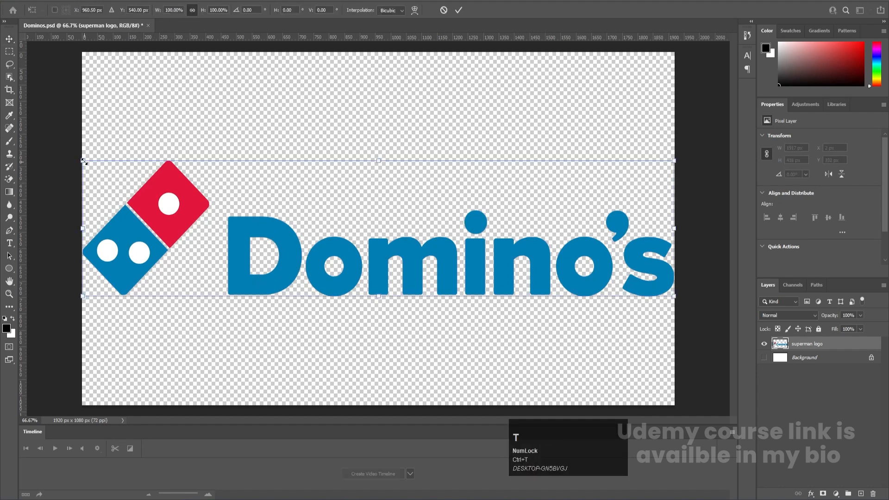
drag(84, 161, 361, 224)
drag(451, 276, 304, 236)
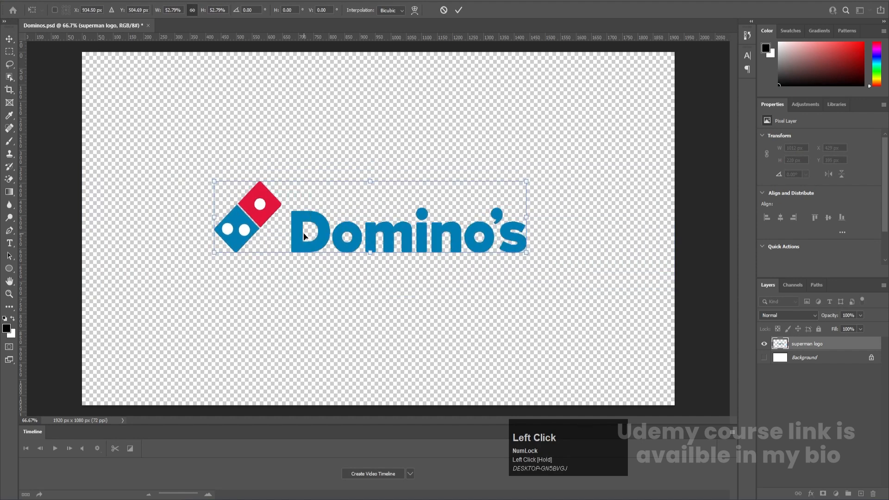
key(Return)
drag(359, 241, 368, 241)
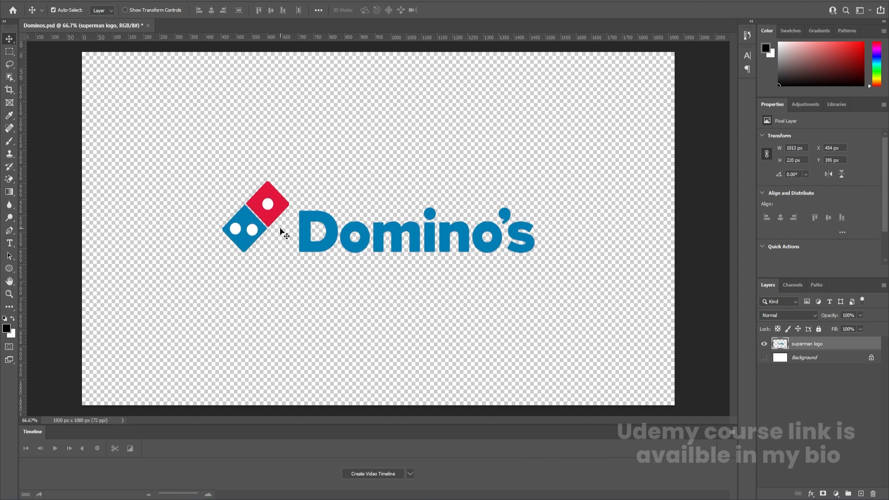
Activate the Lasso tool for selecting the logo's letters freehand
key(alt)
scroll(192, 190, up, 2)
alt+scroll(192, 190, up, 2)
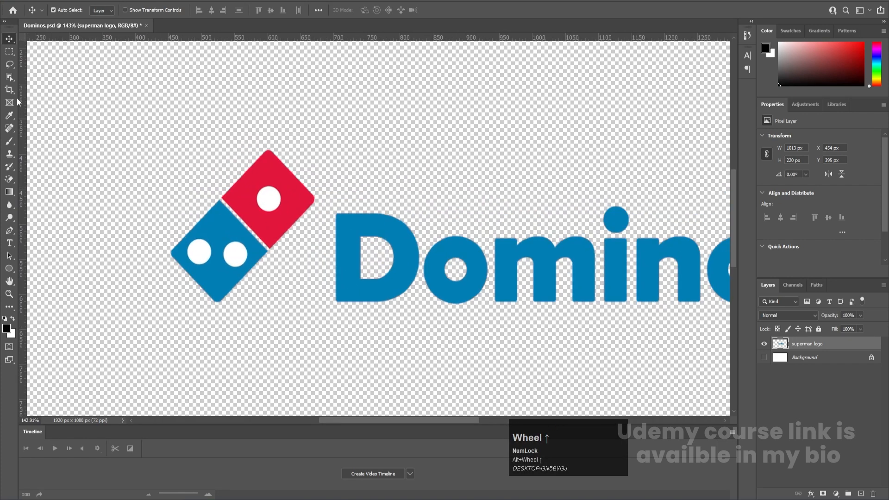
click(10, 64)
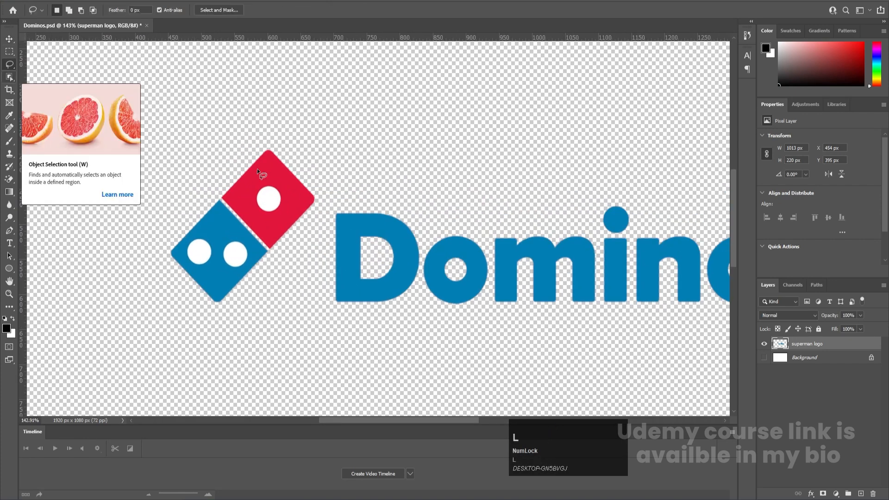
mouse_move(343, 201)
mouse_down()
mouse_move(319, 238)
mouse_move(343, 303)
mouse_move(373, 326)
mouse_up()
key(ctrl+d)
drag(346, 200, 318, 269)
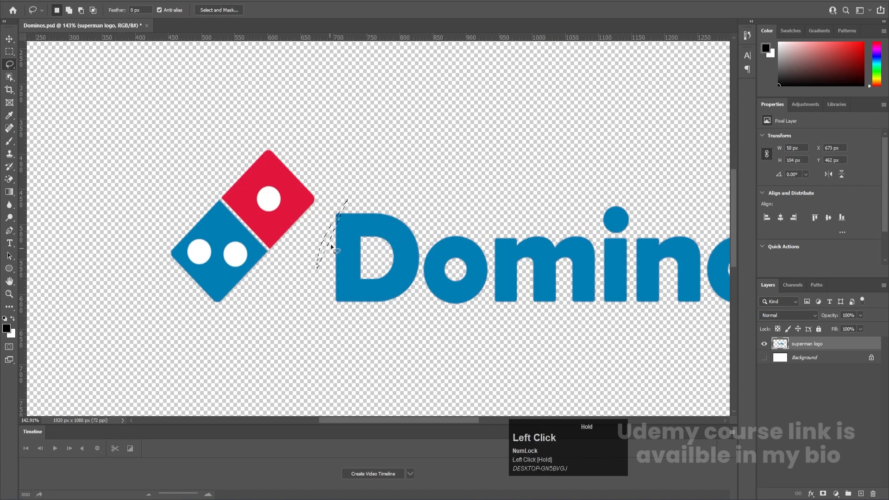
key(ctrl+d)
Lasso the letter D, cut it and paste it in place on its own hidden layer named D
mouse_move(338, 198)
mouse_down()
mouse_move(316, 256)
mouse_move(316, 293)
mouse_move(366, 340)
mouse_move(406, 324)
mouse_move(425, 250)
mouse_move(418, 210)
mouse_move(388, 196)
mouse_move(328, 207)
mouse_up()
key(ctrl+x)
key(ctrl+shift+v)
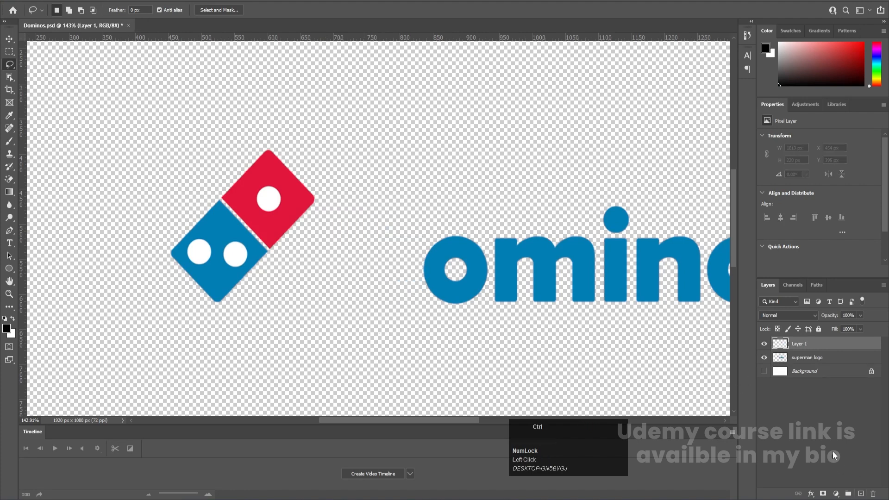
double_click(806, 345)
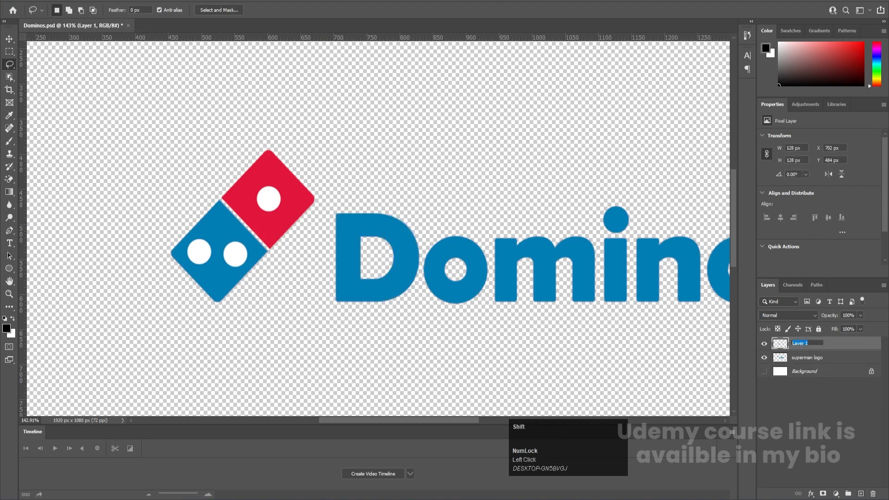
text(D)
key(Return)
click(765, 348)
Marquee-select the first letter o on the superman logo layer and move it in place to its own hidden layer named o
key(space)
drag(419, 252, 203, 250)
click(9, 52)
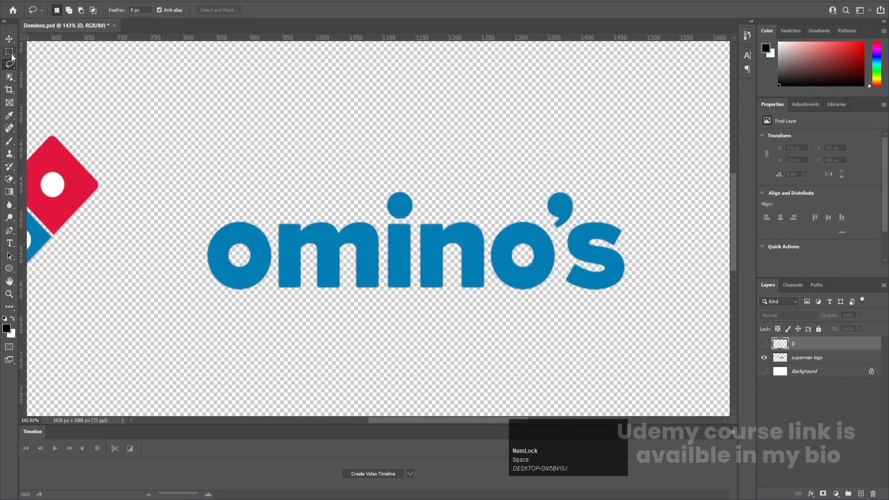
drag(185, 213, 276, 304)
click(833, 358)
key(ctrl+x)
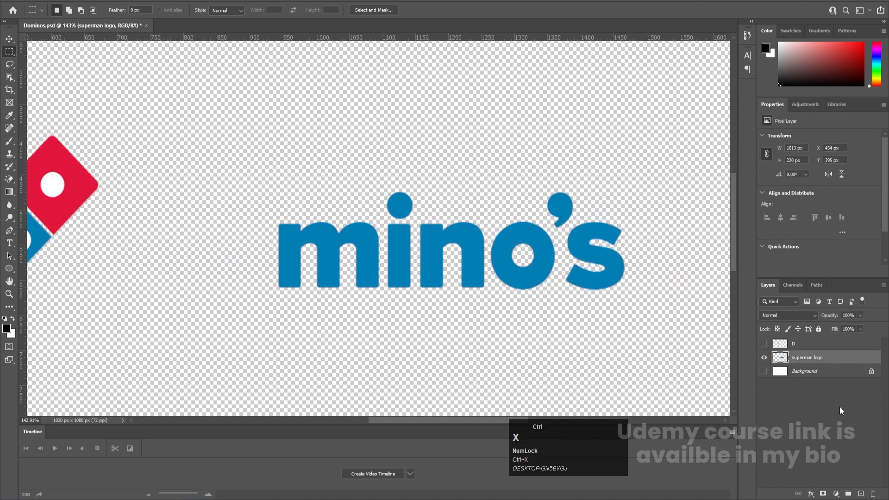
click(859, 493)
key(ctrl+v)
double_click(799, 357)
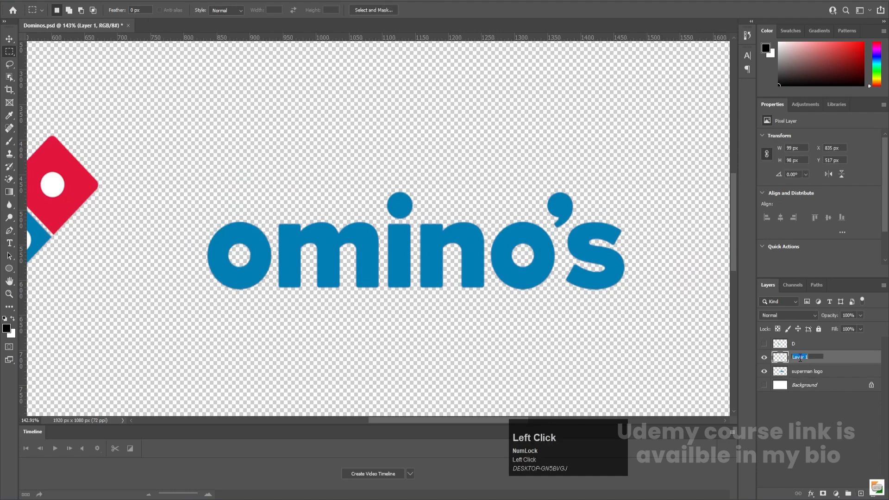
text(o)
key(Return)
click(764, 357)
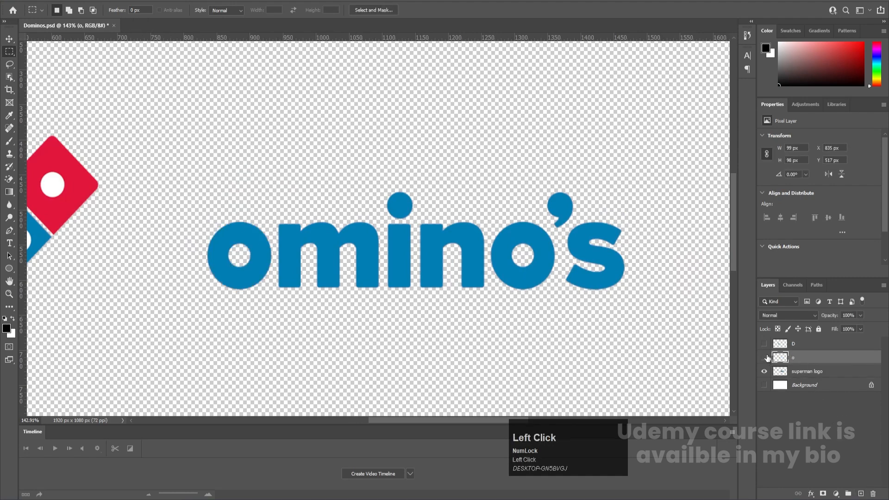
Marquee-select the letter m on the superman logo layer and move it in place to its own hidden layer named m
click(803, 372)
drag(259, 217, 387, 301)
key(ctrl+x)
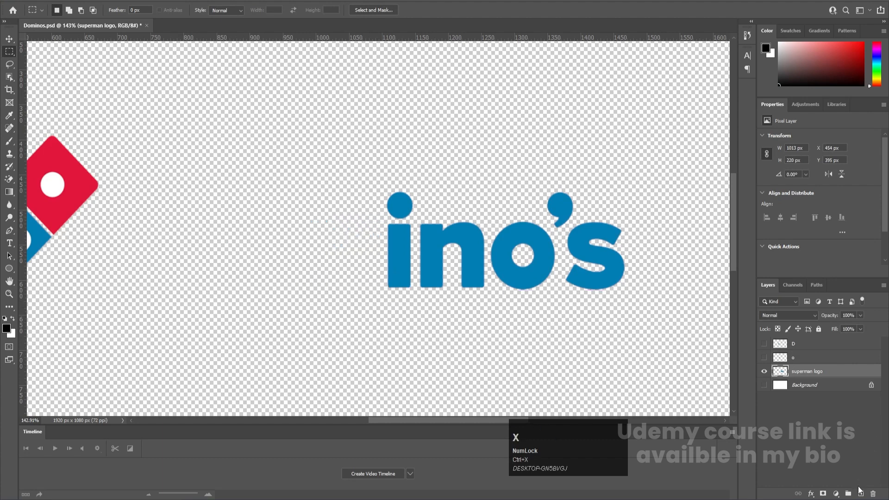
key(ctrl+v)
double_click(799, 370)
text(m)
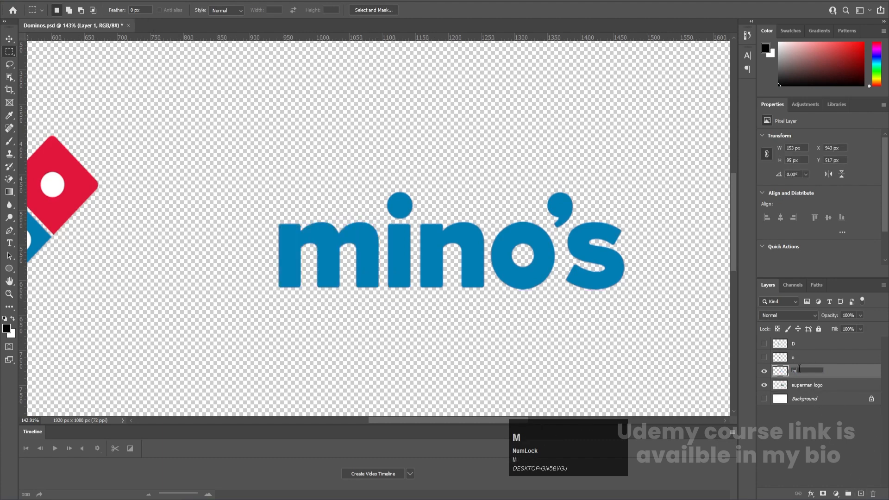
key(Return)
click(763, 375)
Marquee-select the whole letter i with its dot on the superman logo layer and move it in place to a layer named i
click(803, 384)
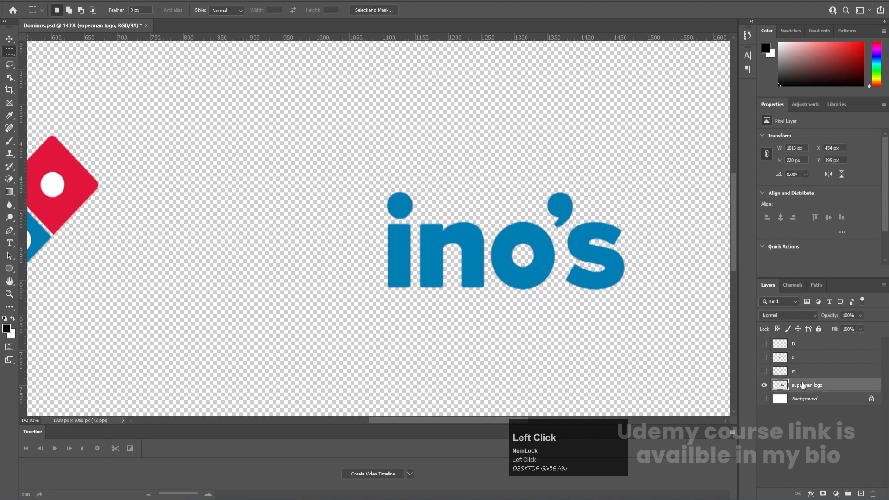
drag(368, 174, 416, 321)
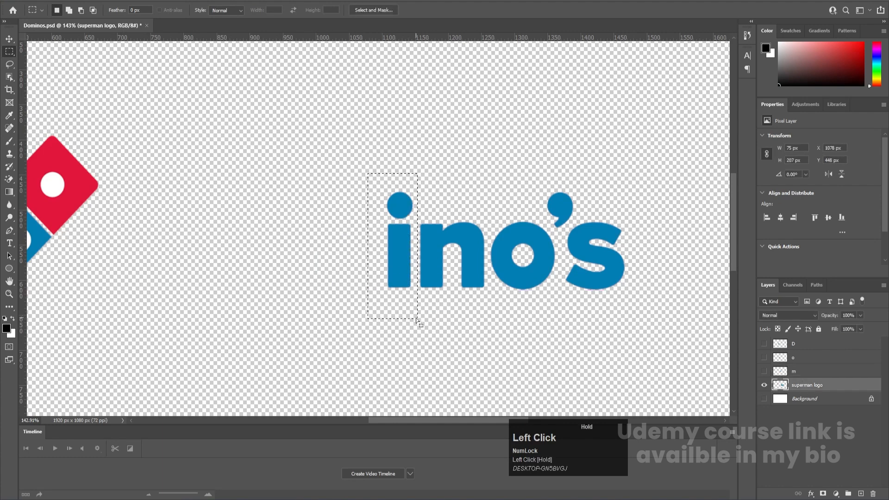
key(ctrl+x)
key(ctrl+shift+v)
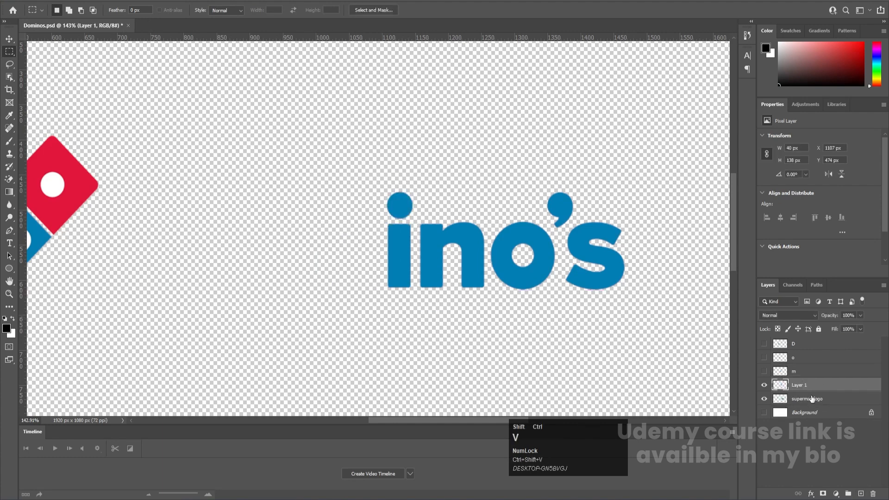
double_click(799, 385)
text(i)
key(Return)
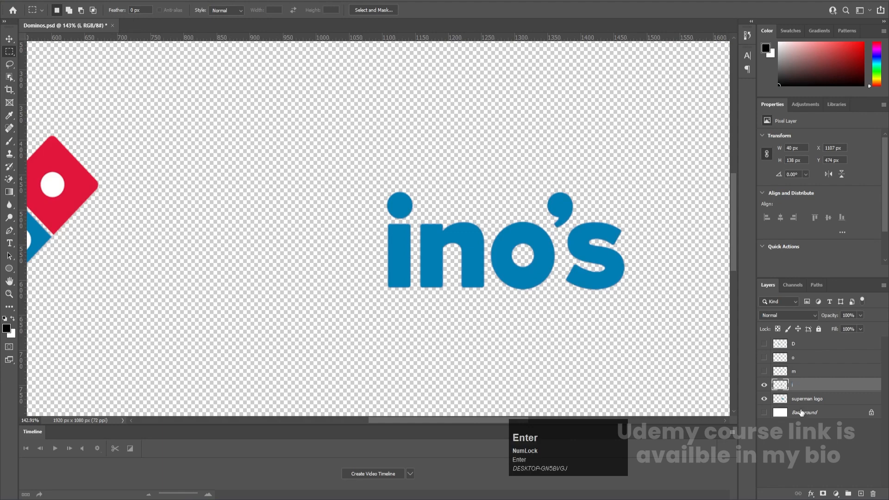
Cut the dot off the letter i onto its own layer named o in place, and hide both the dot and i layers
scroll(468, 237, up, 3)
drag(372, 180, 422, 234)
key(ctrl+x)
key(Num_Lock)
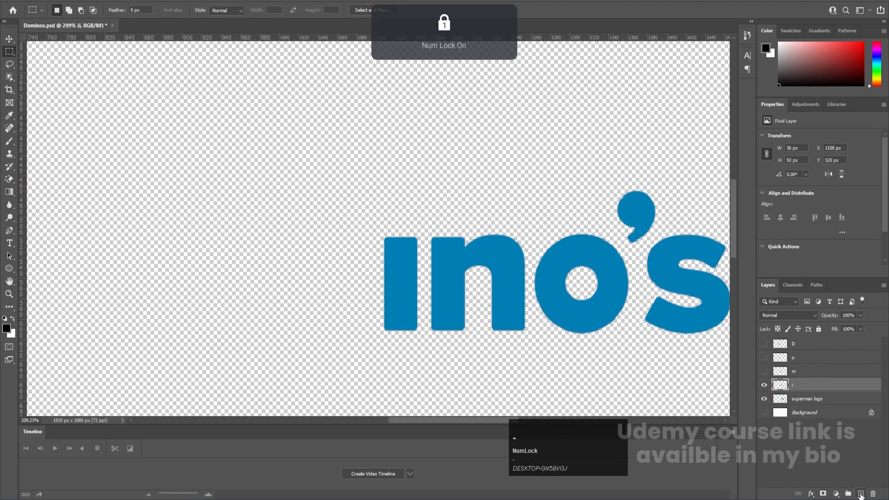
click(860, 493)
key(ctrl+shift+v)
double_click(799, 385)
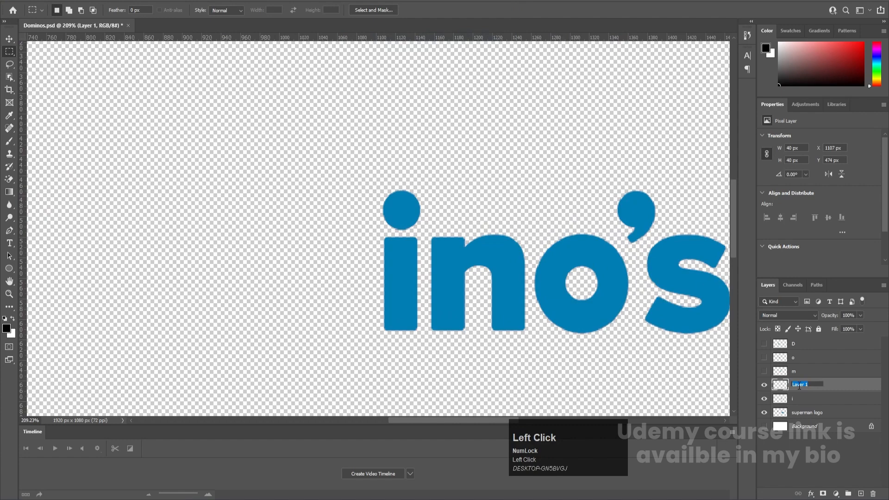
text(o)
key(Return)
click(764, 385)
click(764, 398)
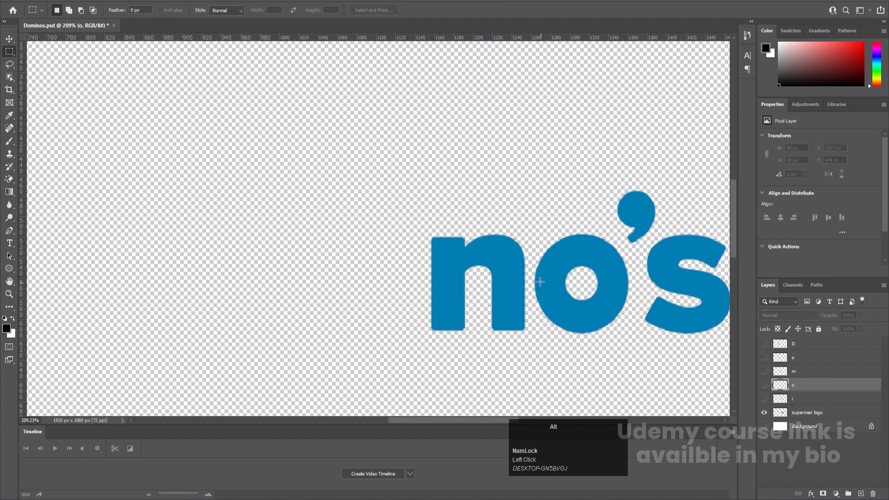
Marquee-select the letter n on the superman logo layer and move it in place to its own hidden layer named n
scroll(539, 281, down, 1)
drag(420, 216, 533, 347)
click(813, 413)
key(ctrl+x)
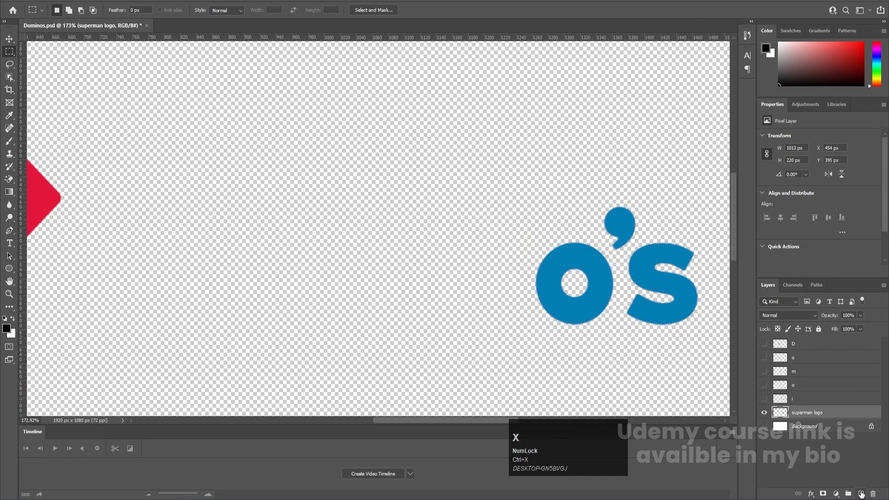
key(ctrl+v)
double_click(806, 412)
text(n)
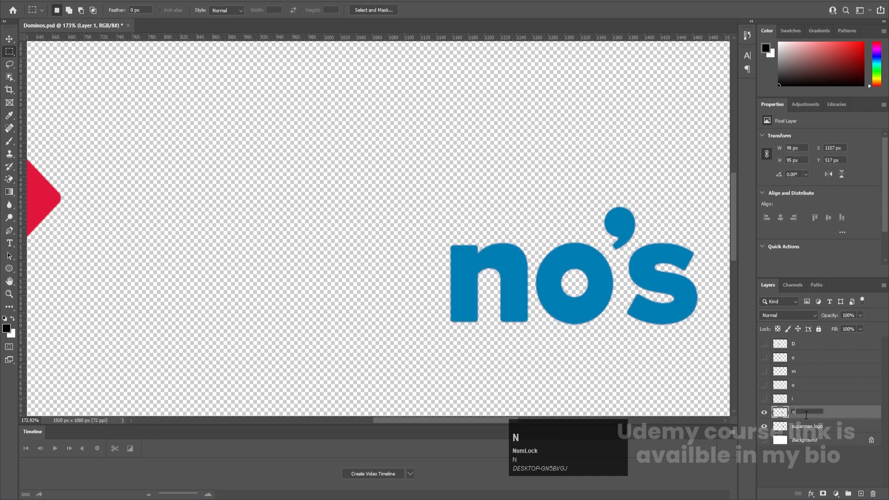
key(Return)
click(764, 412)
Lasso the last letter o without the apostrophe on the superman logo layer and move it in place to a hidden layer named o
drag(531, 239, 520, 310)
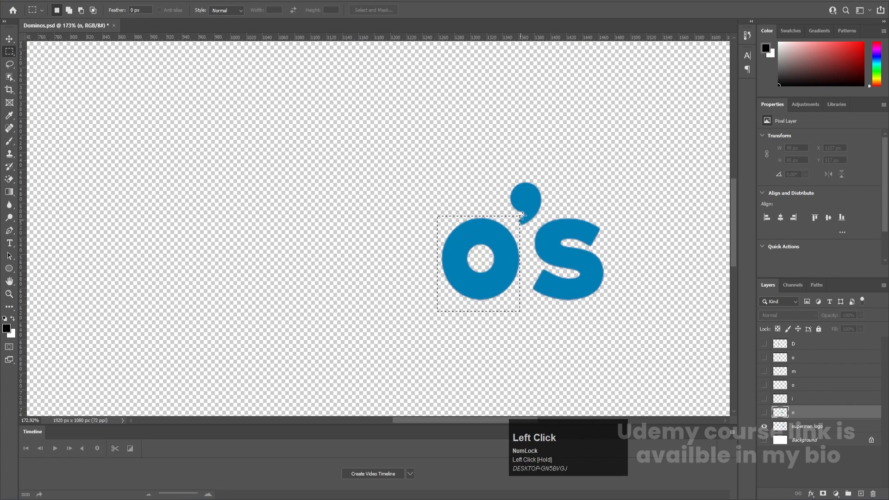
key(ctrl+d)
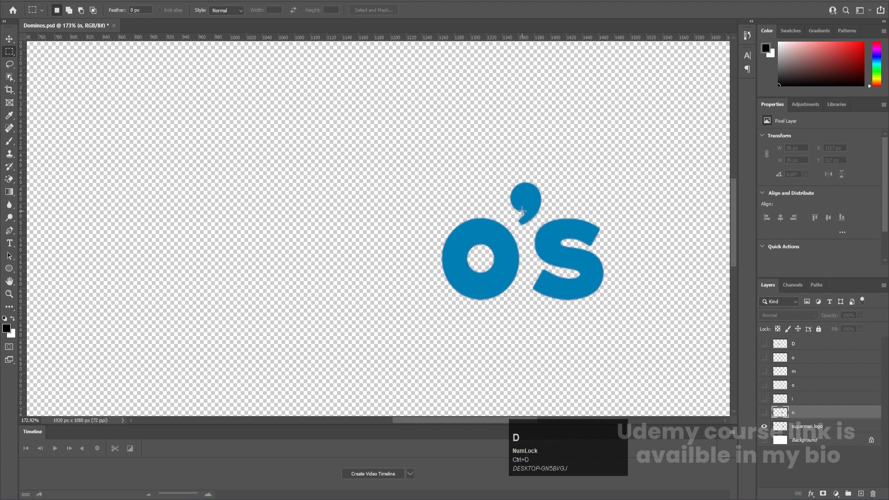
key(l)
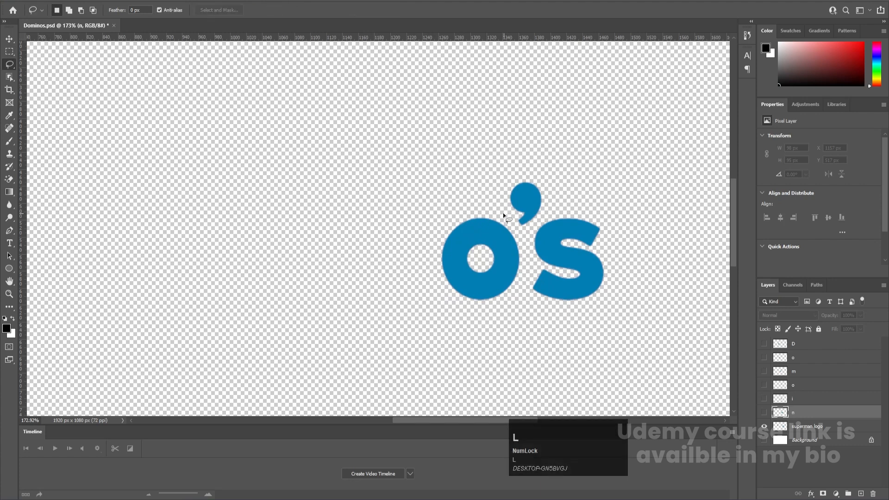
mouse_move(491, 207)
mouse_down()
mouse_move(444, 215)
mouse_move(420, 259)
mouse_move(428, 315)
mouse_move(519, 333)
mouse_move(530, 280)
mouse_up()
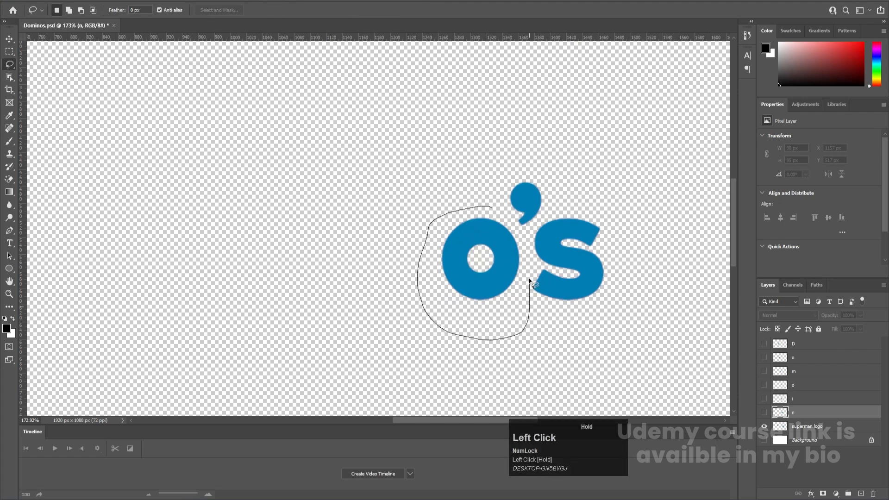
drag(494, 207, 493, 207)
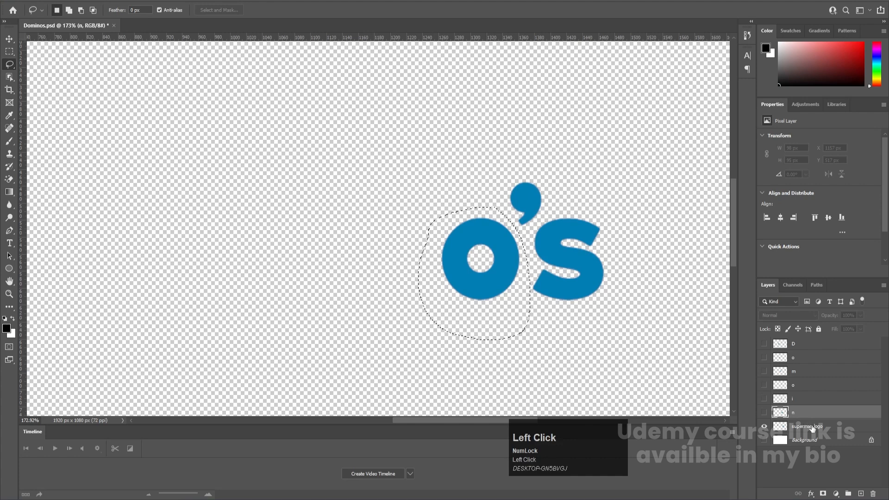
click(806, 424)
key(ctrl+x)
key(ctrl+v)
double_click(794, 426)
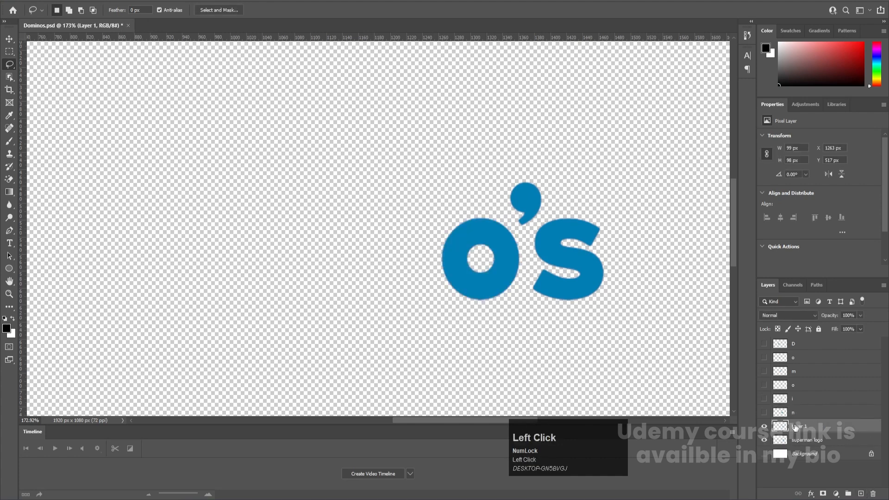
text(o)
key(Return)
click(763, 426)
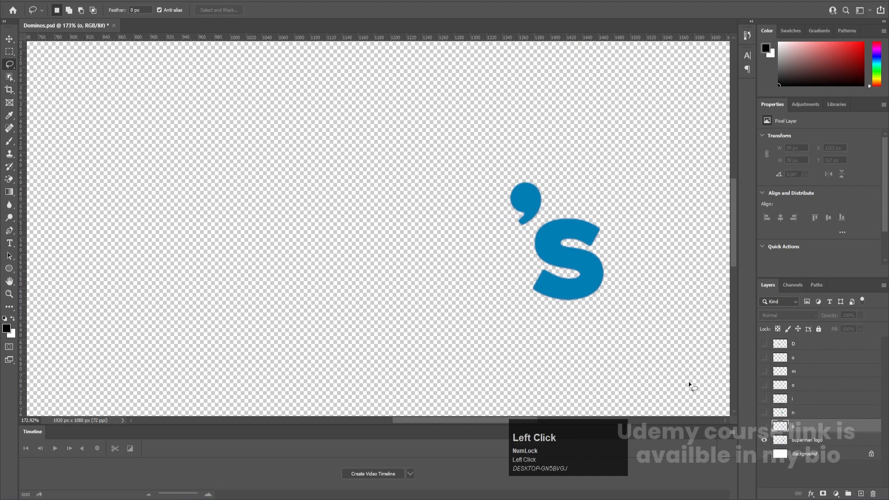
Lasso the apostrophe, move it in place to its own hidden layer named extra, and reselect the superman logo layer
mouse_move(529, 183)
mouse_down()
mouse_move(492, 199)
mouse_move(526, 227)
mouse_move(553, 182)
mouse_move(519, 165)
mouse_up()
click(835, 440)
key(ctrl+x)
key(ctrl+v)
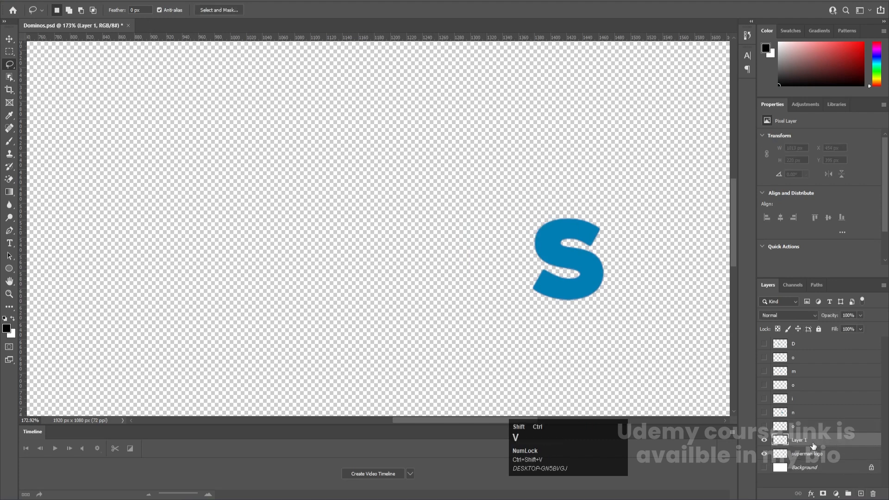
double_click(799, 439)
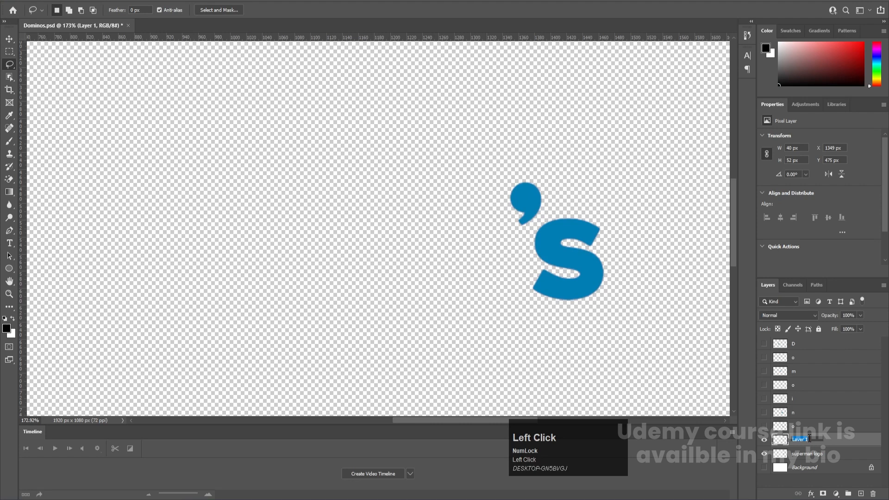
text(extra)
key(Return)
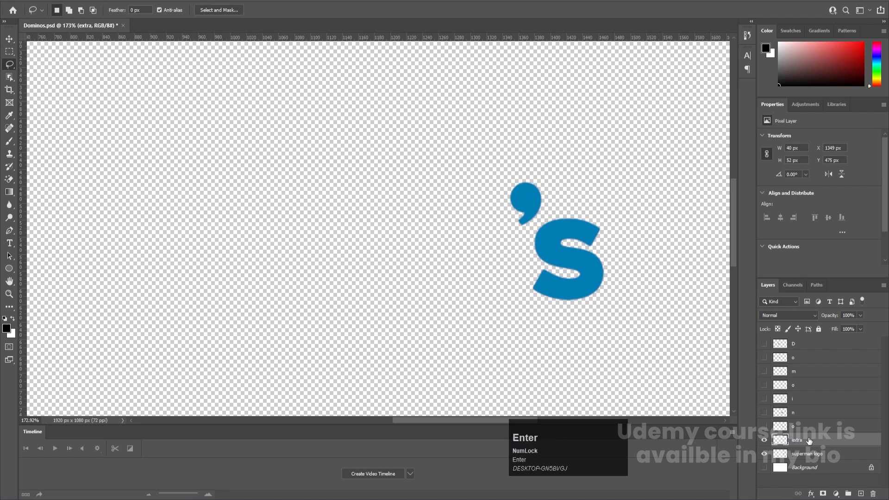
click(764, 440)
click(806, 453)
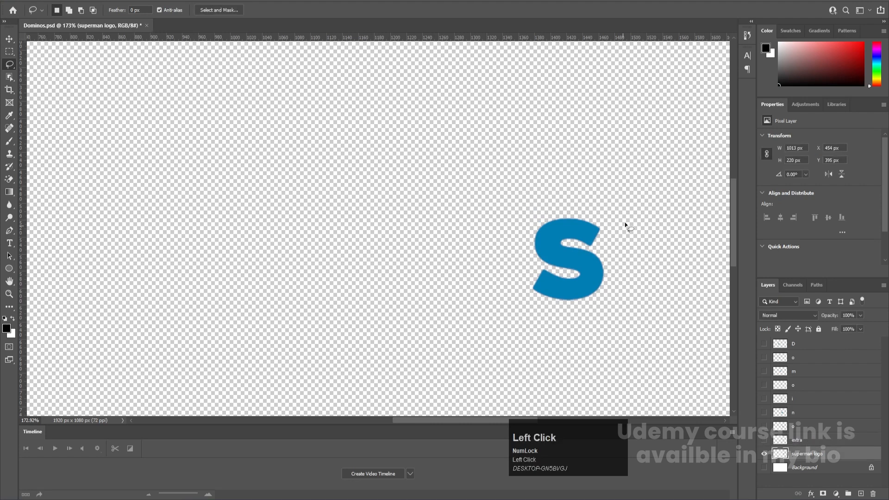
Lasso the letter s on the superman logo layer and move it in place to its own hidden layer named s
mouse_move(614, 198)
mouse_down()
mouse_move(536, 217)
mouse_move(596, 340)
mouse_move(631, 179)
mouse_up()
key(ctrl+x)
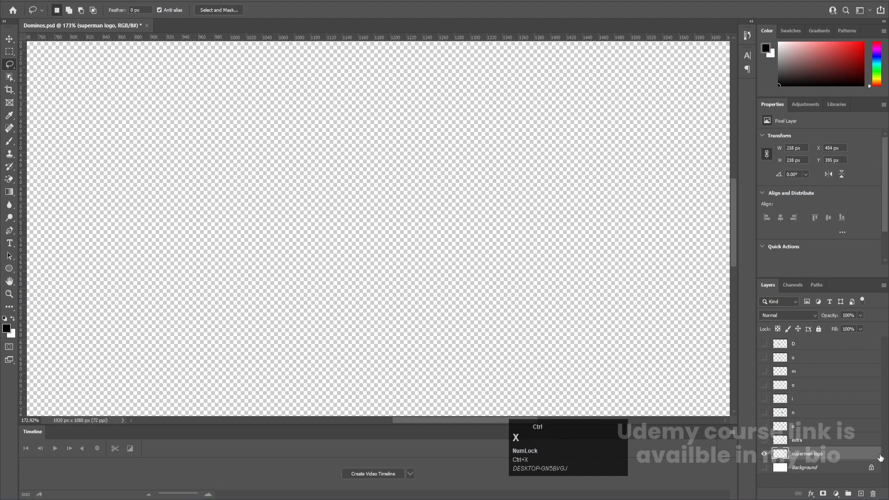
key(ctrl+shift+v)
double_click(801, 453)
text(s)
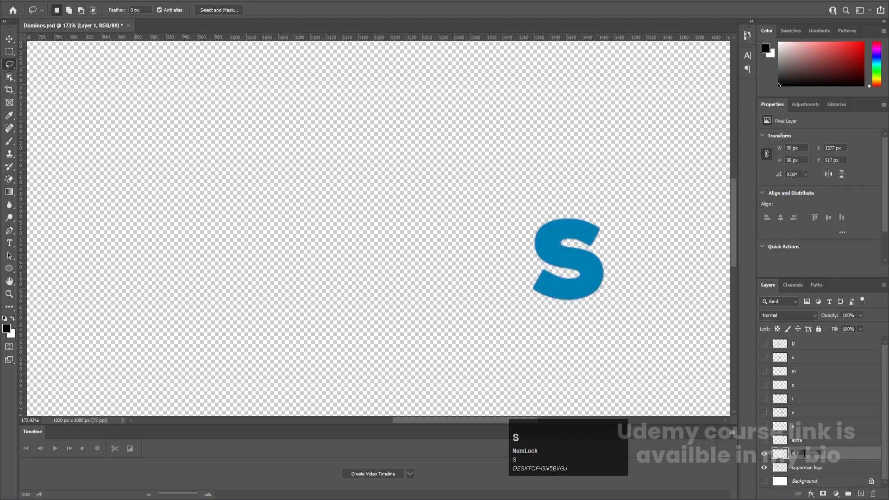
key(Return)
click(764, 454)
Select the three white dots on the superman logo layer with Color Range by sampling the white of one dot
scroll(417, 268, down, 4)
drag(189, 199, 474, 163)
scroll(334, 187, up, 3)
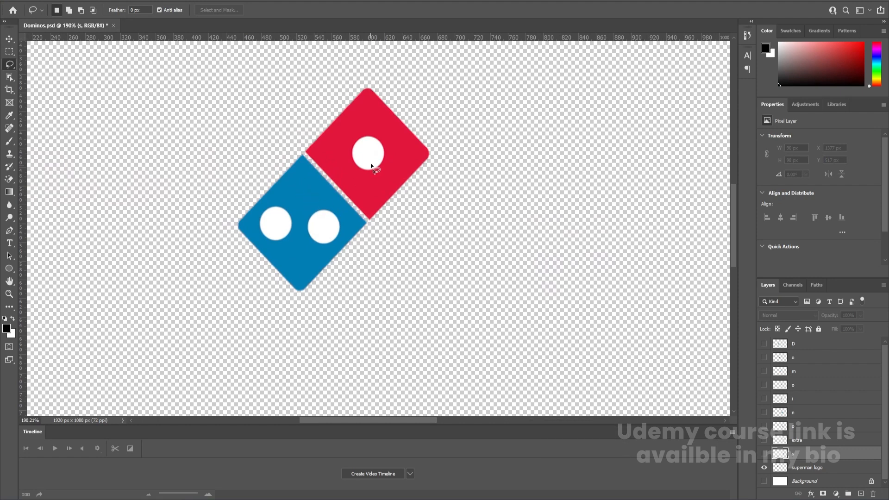
scroll(370, 155, up, 1)
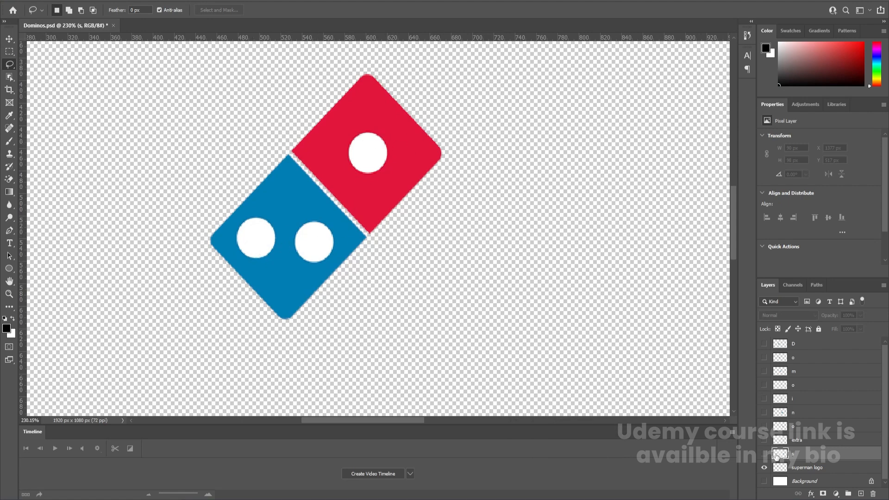
click(813, 468)
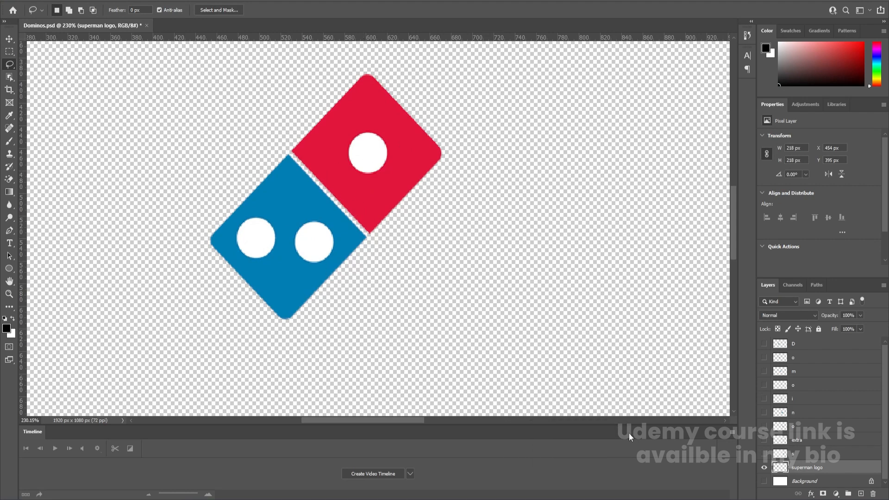
alt+scroll(376, 312, down, 2)
click(763, 469)
click(764, 469)
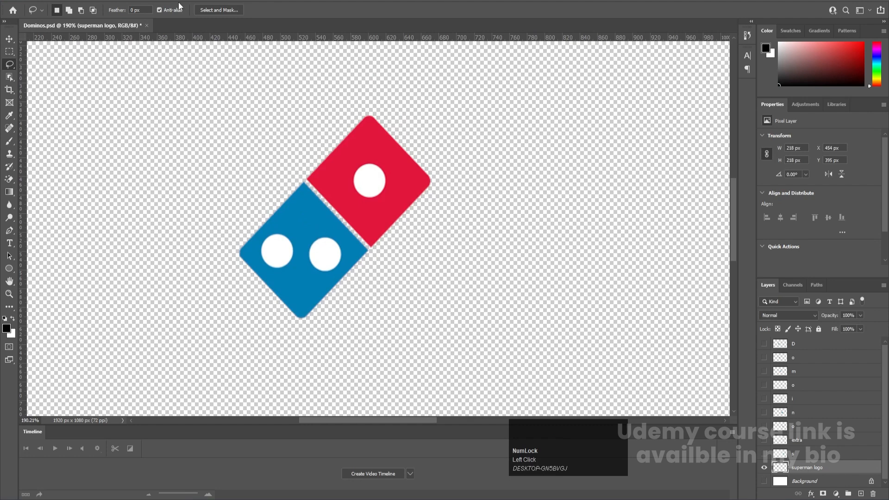
click(137, 0)
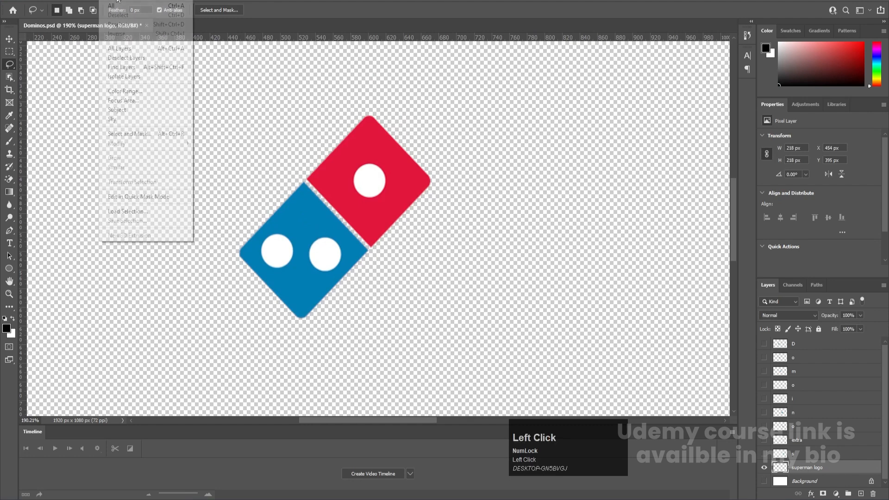
click(116, 92)
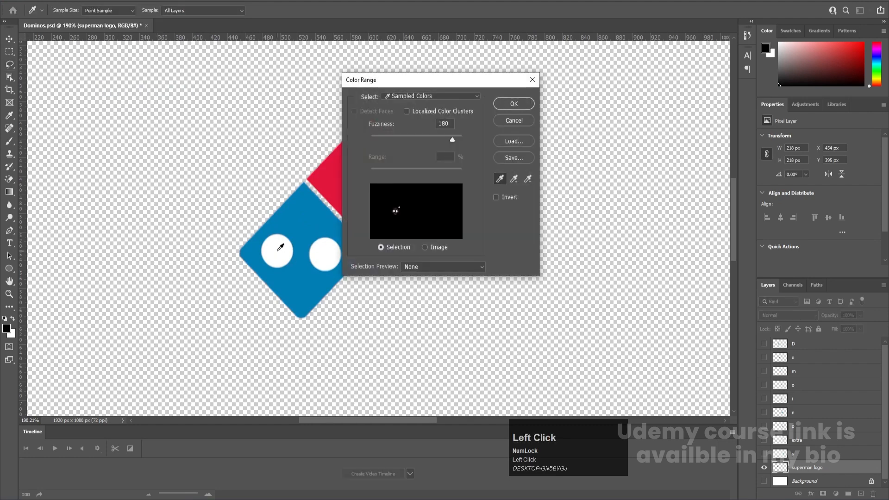
click(278, 250)
key(Return)
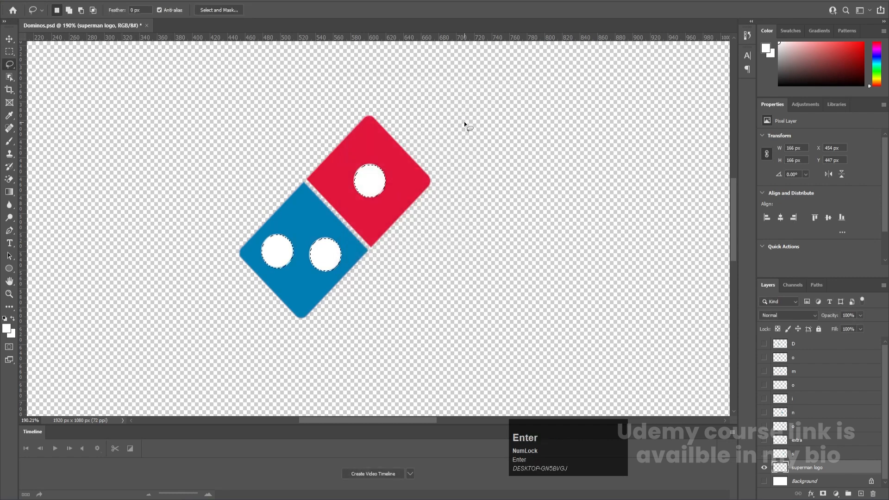
Fill the dot selection with white on a new layer, deselect it, and hide the superman logo layer
click(859, 493)
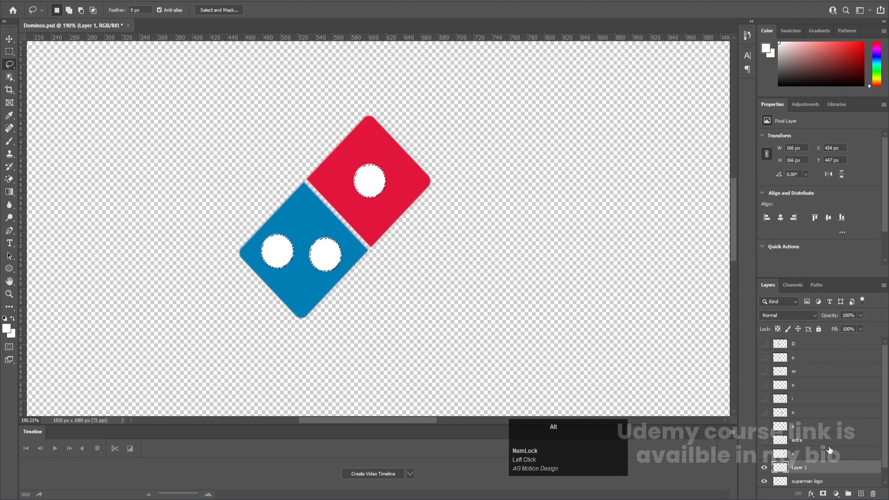
key(ctrl)
key(ctrl+d)
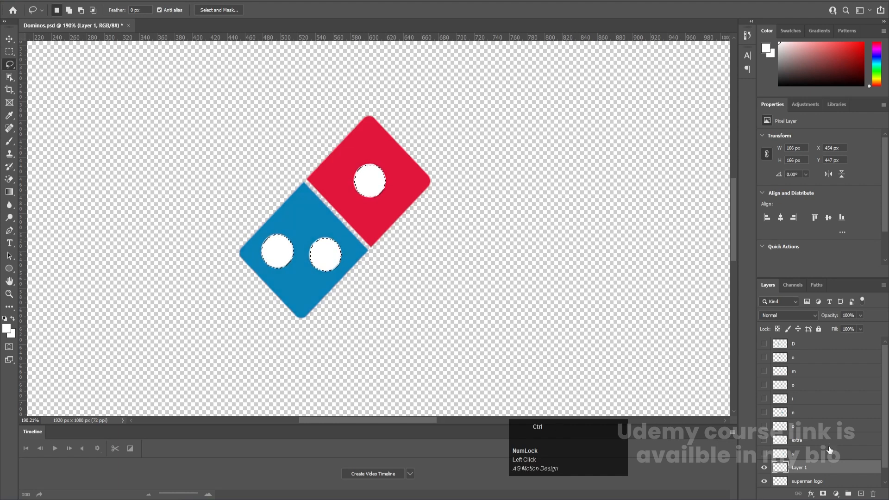
scroll(829, 450, down, 1)
click(764, 467)
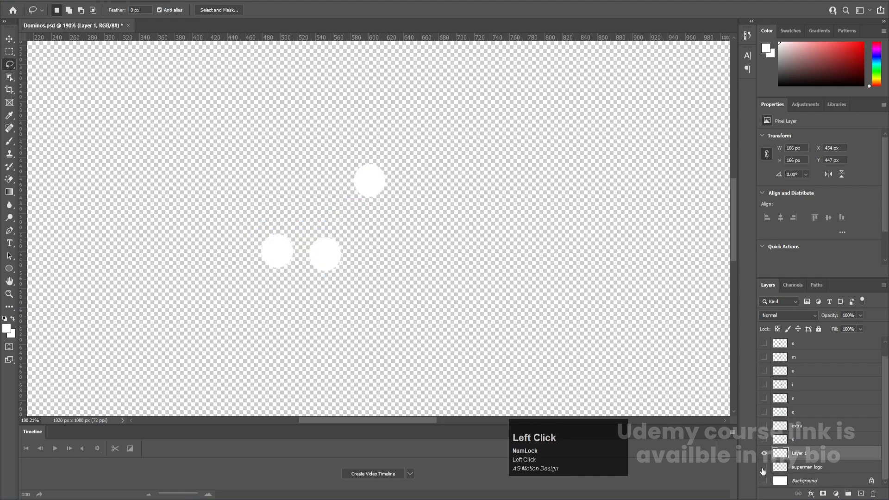
Lasso the uppermost white dot and move it in place to its own hidden layer named 1
scroll(299, 244, up, 4)
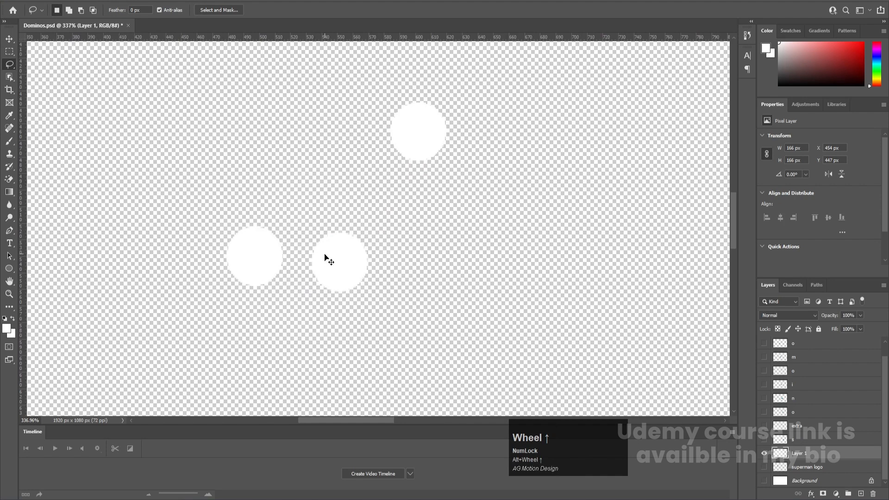
key(v)
click(332, 263)
scroll(336, 263, down, 3)
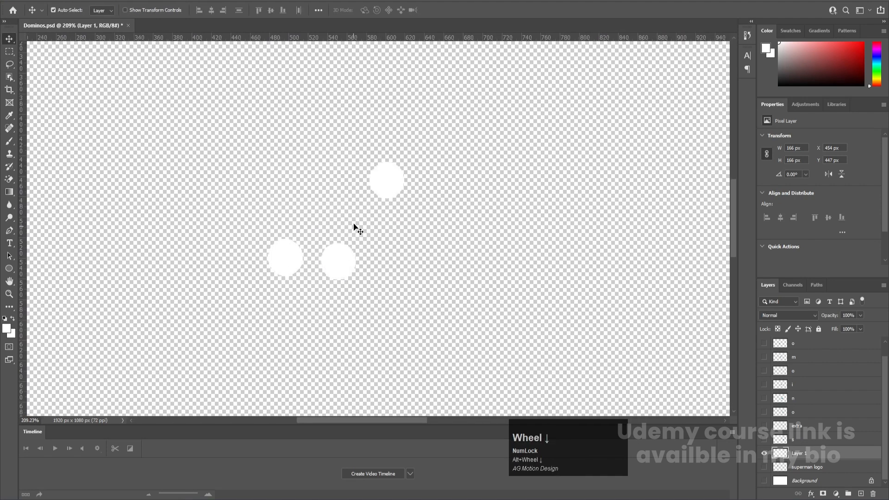
key(l)
mouse_move(389, 135)
mouse_down()
mouse_move(358, 181)
mouse_move(389, 214)
mouse_move(420, 159)
mouse_move(393, 135)
mouse_up()
key(ctrl+x)
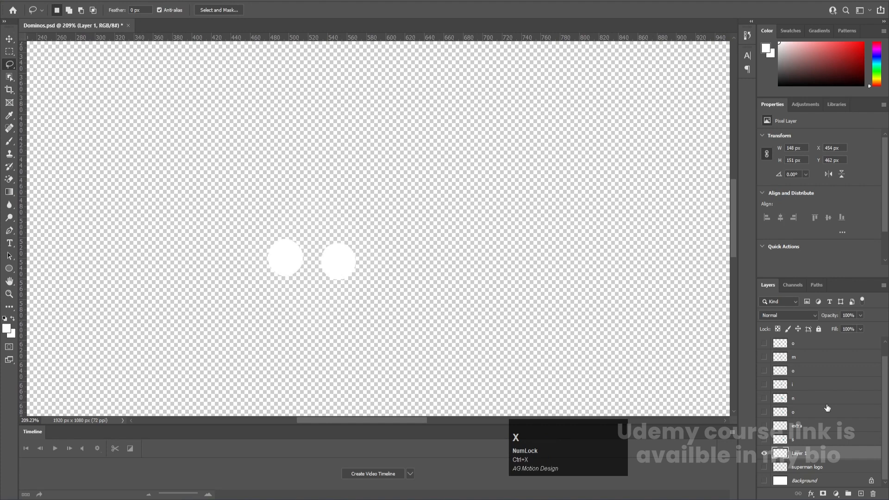
click(859, 492)
key(ctrl+shift+v)
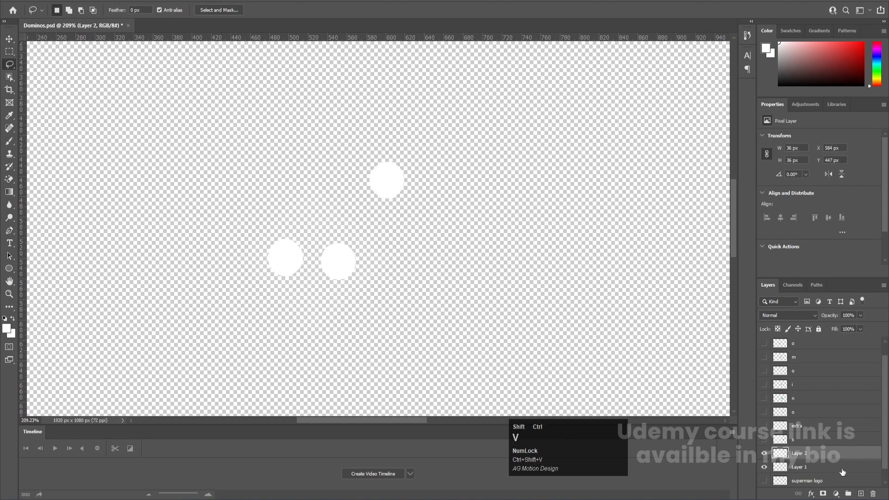
double_click(798, 453)
text(1)
key(Return)
click(764, 453)
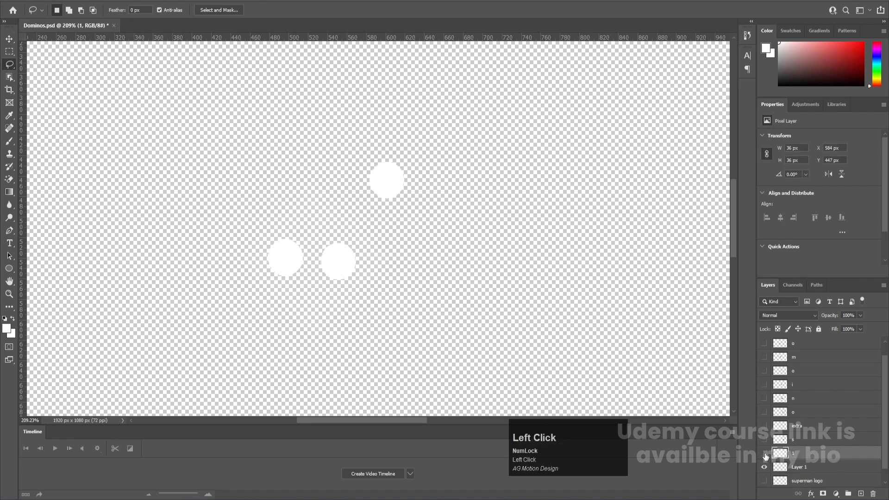
Lasso the right one of the two remaining dots on Layer 1 and move it in place to a hidden layer named 2
click(794, 465)
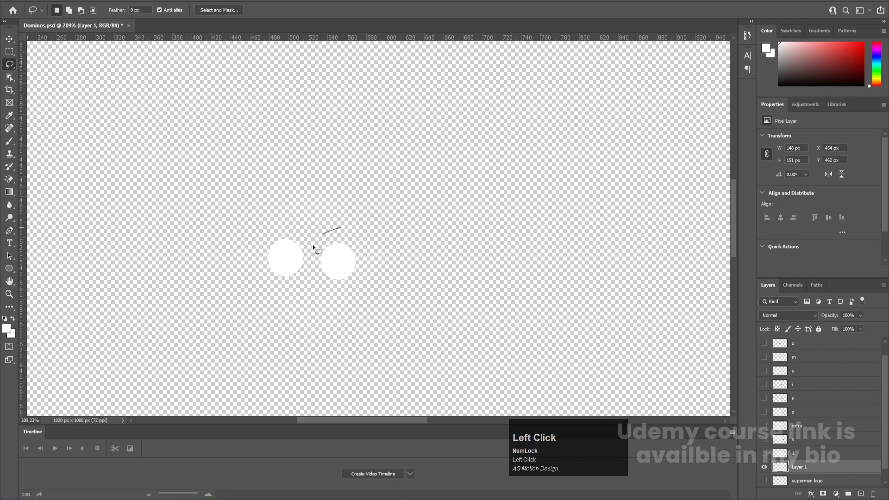
mouse_move(312, 244)
mouse_down()
mouse_move(366, 259)
mouse_move(344, 237)
mouse_up()
key(ctrl+x)
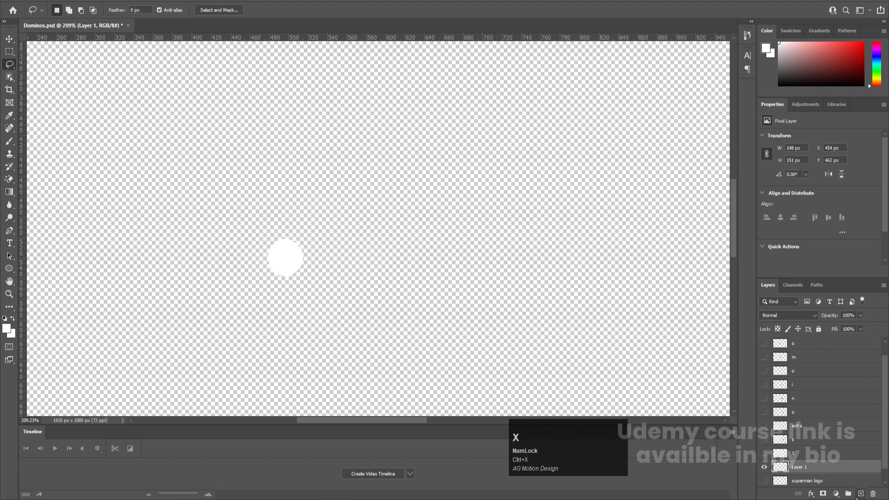
click(860, 494)
key(ctrl+shift+v)
click(764, 467)
scroll(776, 467, down, 2)
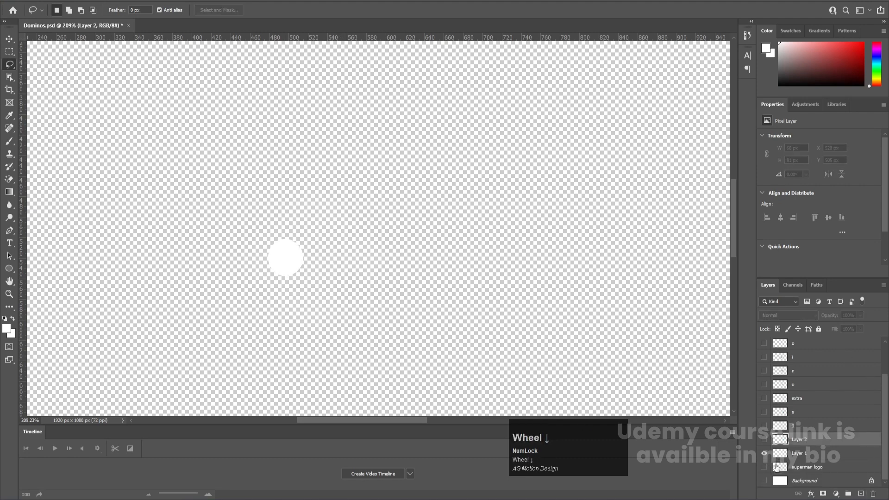
double_click(795, 441)
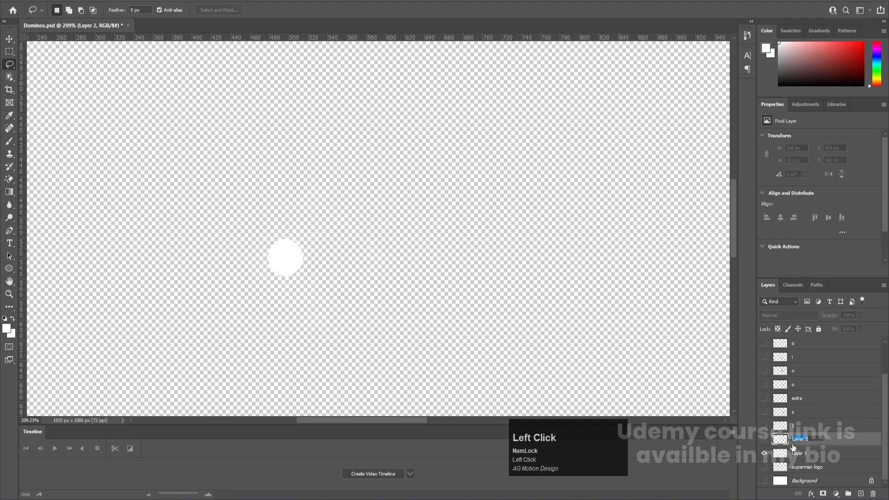
text(2)
key(Return)
click(764, 453)
click(764, 453)
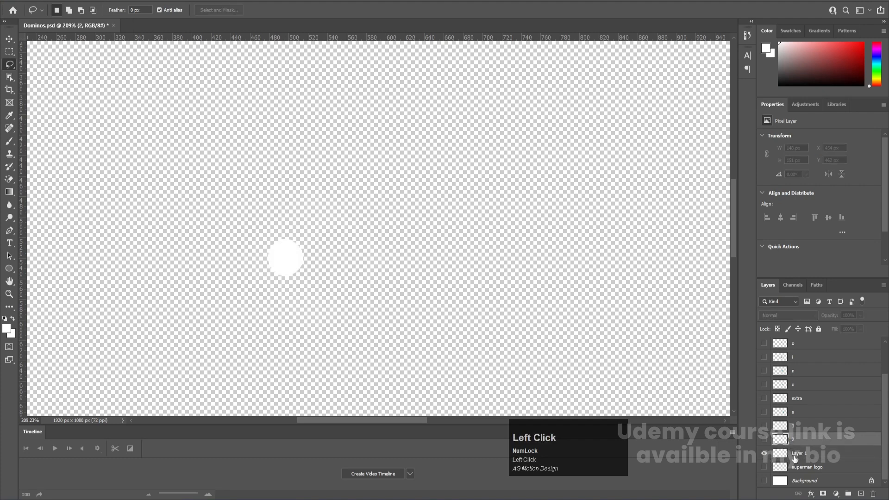
Rename the layer holding the last white dot as 3, hide it, and show the superman logo layer
double_click(796, 454)
text(3)
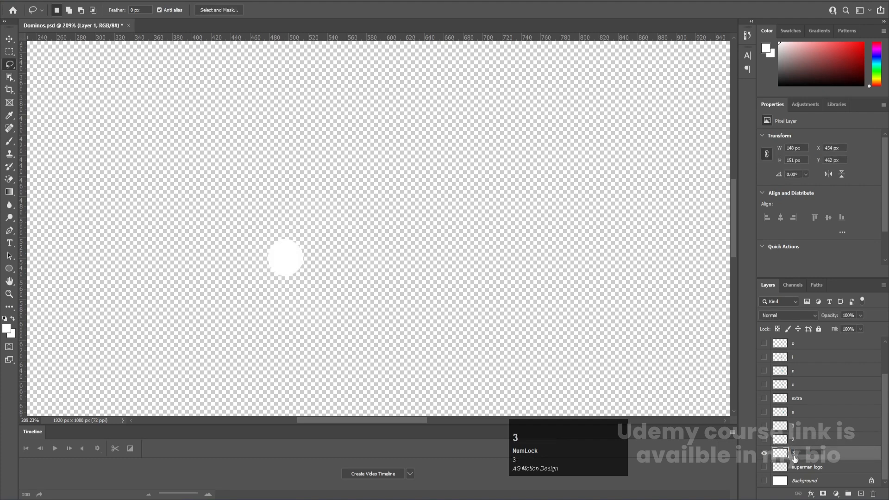
key(Return)
click(764, 458)
click(764, 466)
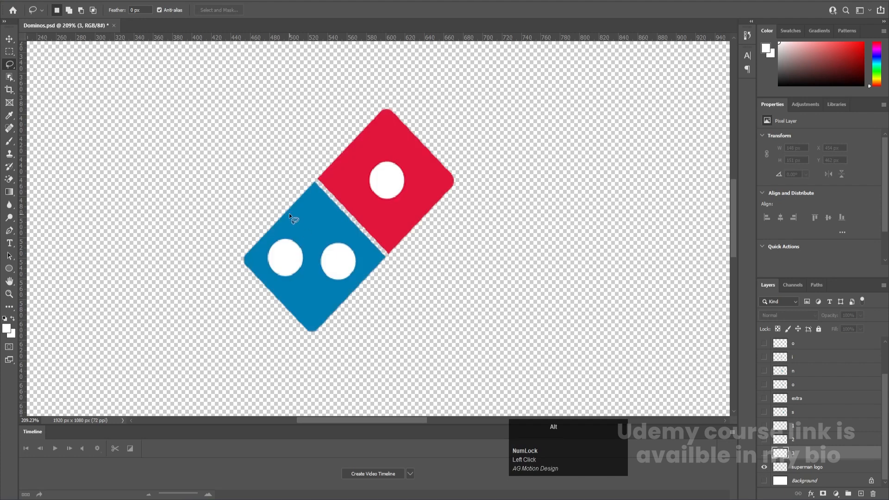
Draw a closed Pen path around the red tile on the superman logo layer, following the gap between the tiles, and convert it to a selection
alt+scroll(324, 195, up, 2)
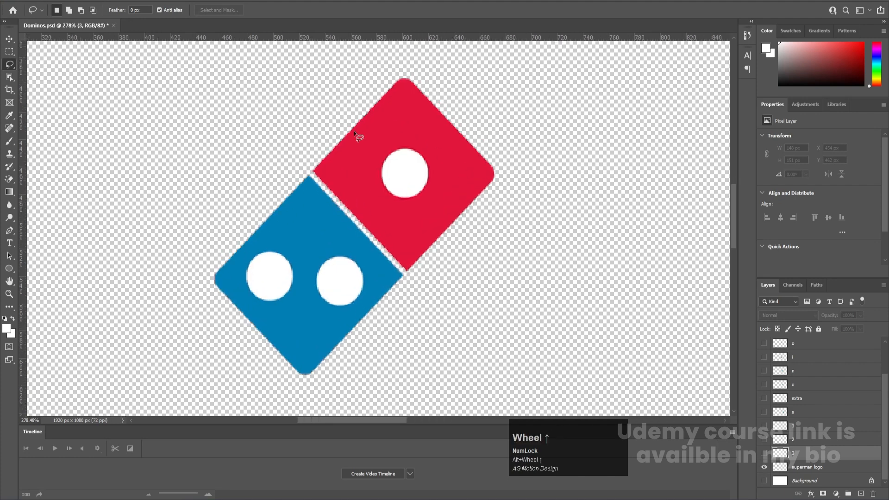
click(803, 468)
key(p)
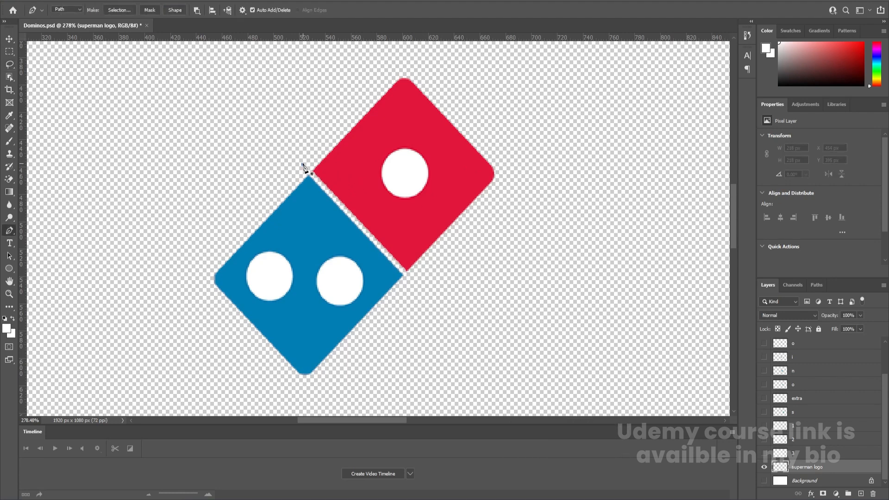
click(411, 280)
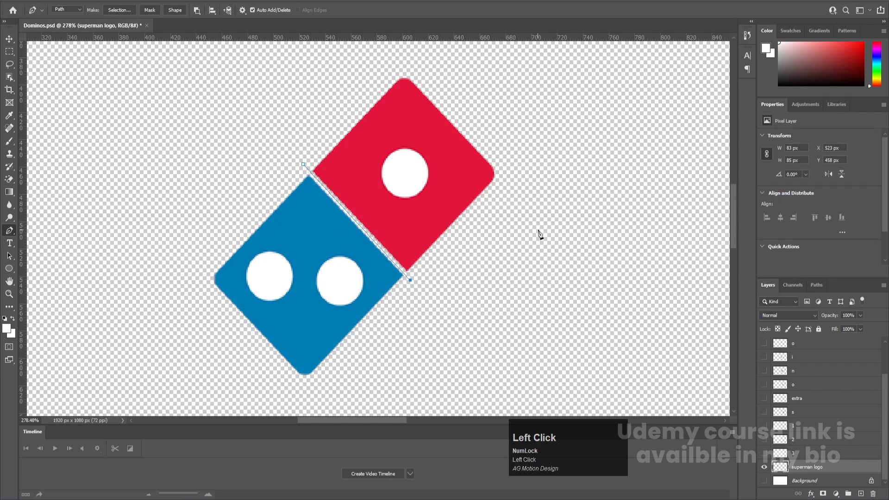
click(537, 174)
click(481, 84)
click(345, 69)
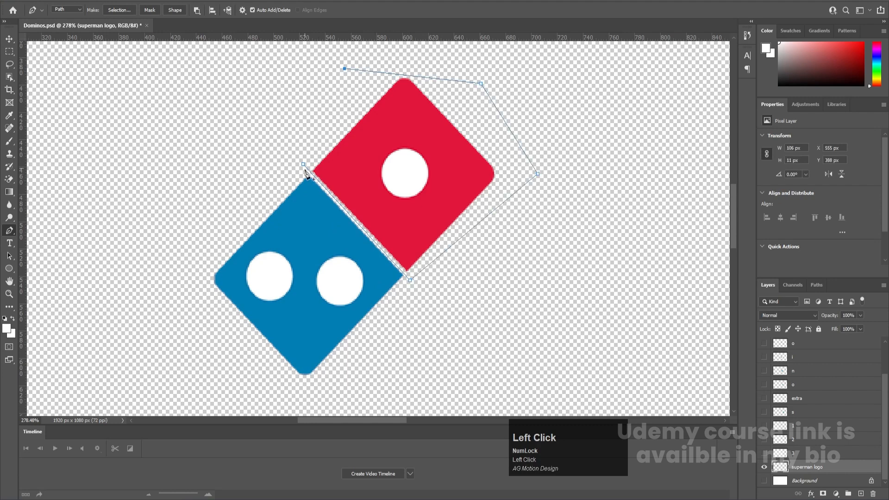
click(303, 166)
key(ctrl+Return)
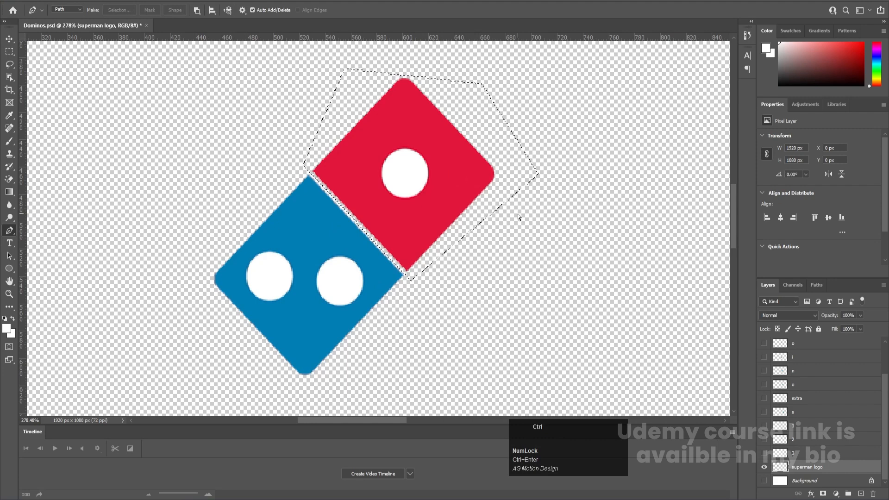
Cut the selected area, undo the cut, and invert the selection so that it covers the red tile
key(ctrl+x)
key(ctrl+z)
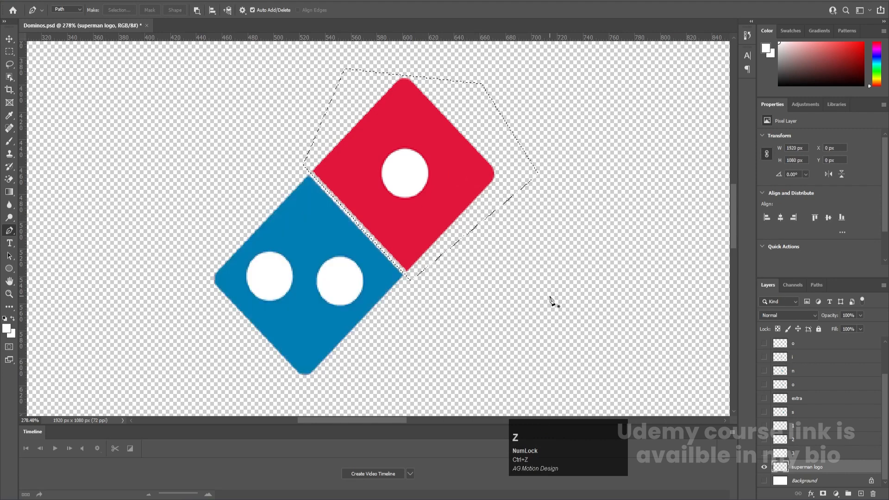
scroll(551, 300, down, 3)
scroll(551, 301, down, 1)
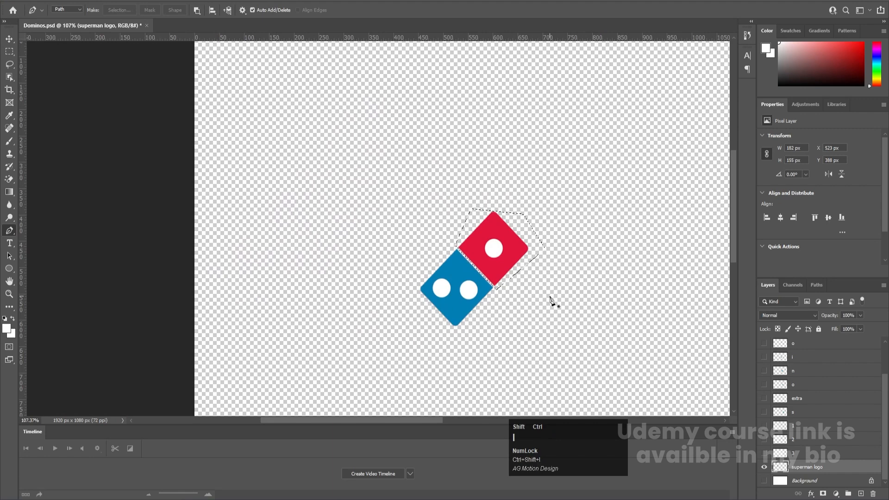
scroll(550, 300, up, 2)
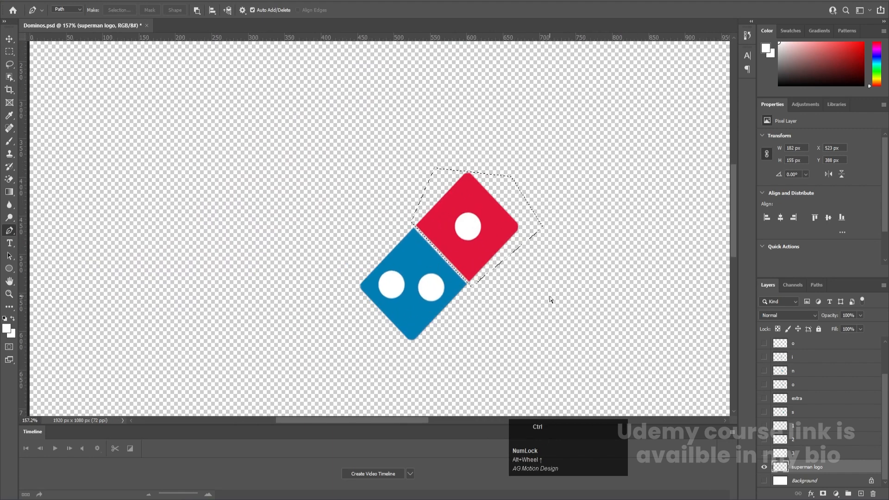
Move the selected red tile in place to its own hidden layer named red, and reselect the superman logo layer
key(ctrl+x)
click(861, 493)
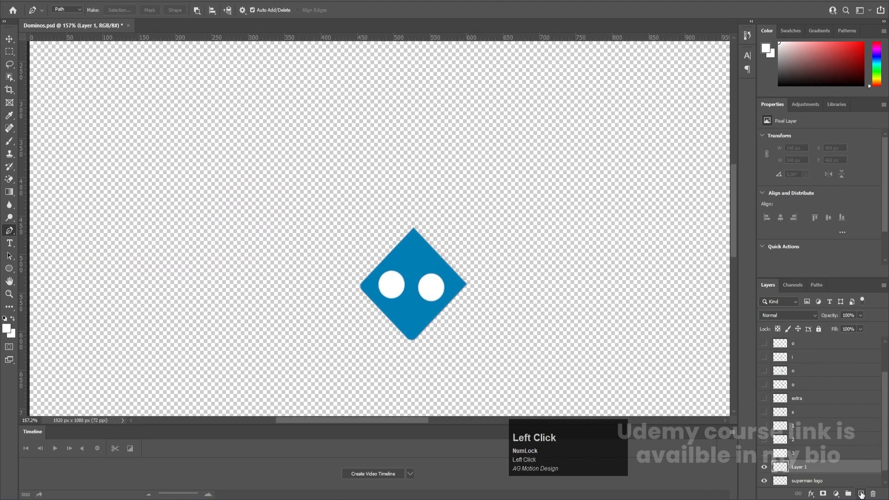
key(ctrl+v)
double_click(805, 467)
text(red)
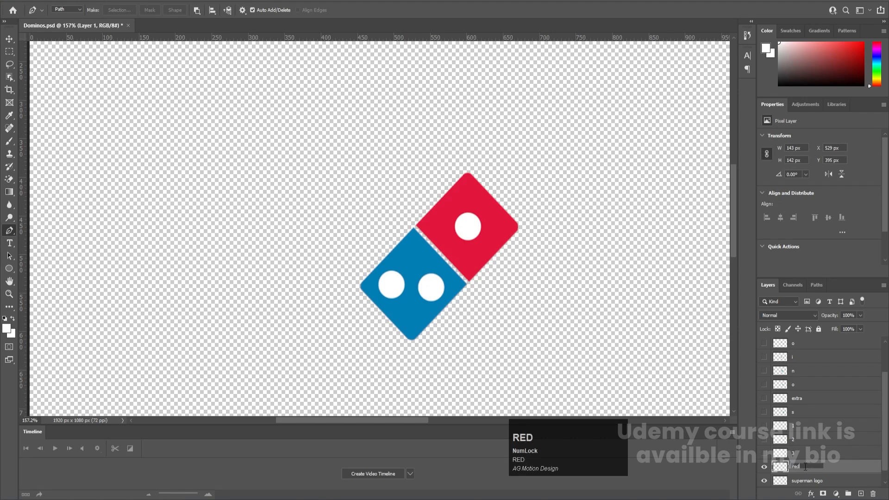
key(Return)
click(764, 466)
scroll(818, 465, down, 1)
click(818, 467)
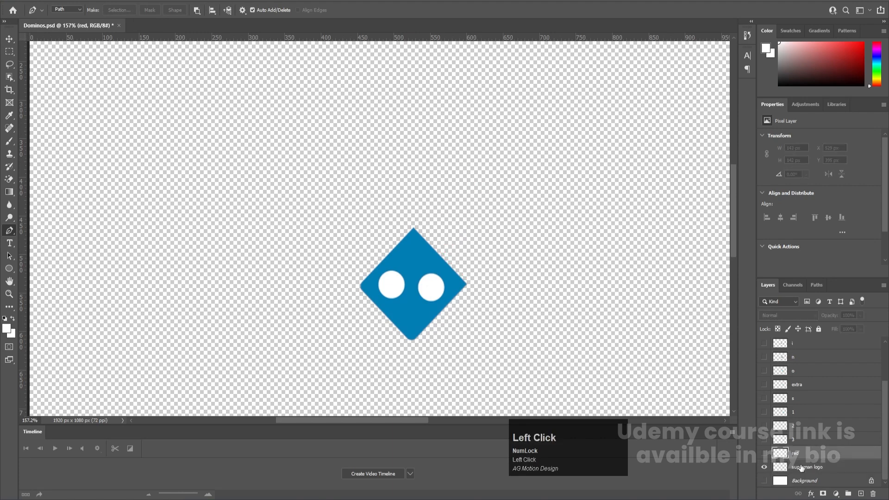
Rename the superman logo layer as blue and show the red layer
click(764, 467)
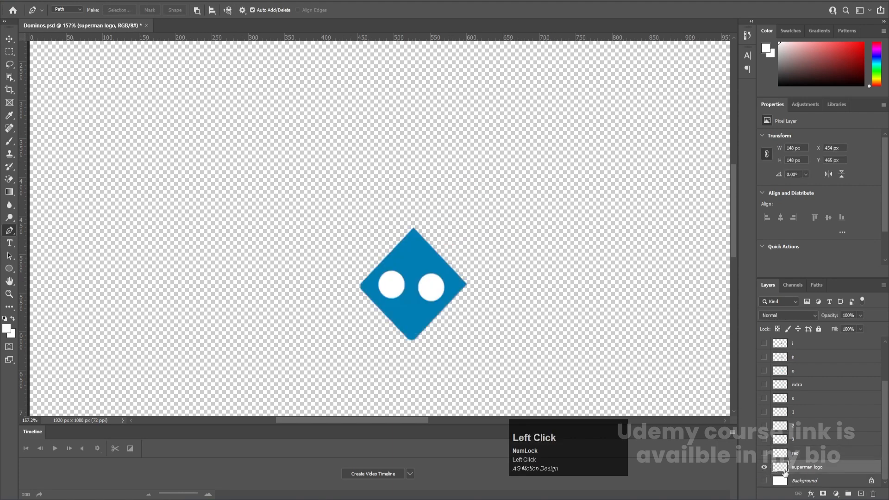
double_click(800, 470)
text(blu)
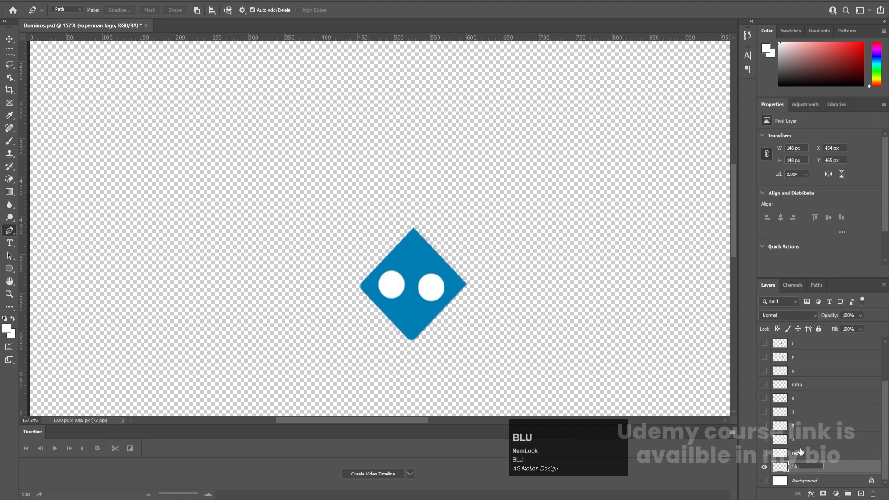
text(e)
key(Return)
click(761, 453)
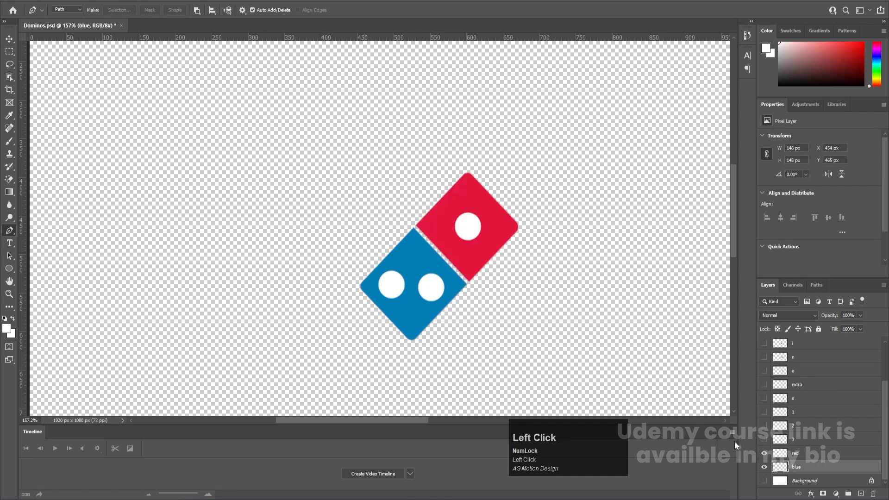
click(767, 439)
Fill the red tile's outline on the red layer with its own sampled red, covering the white dot, and deselect
key(v)
key(space)
drag(488, 271, 399, 265)
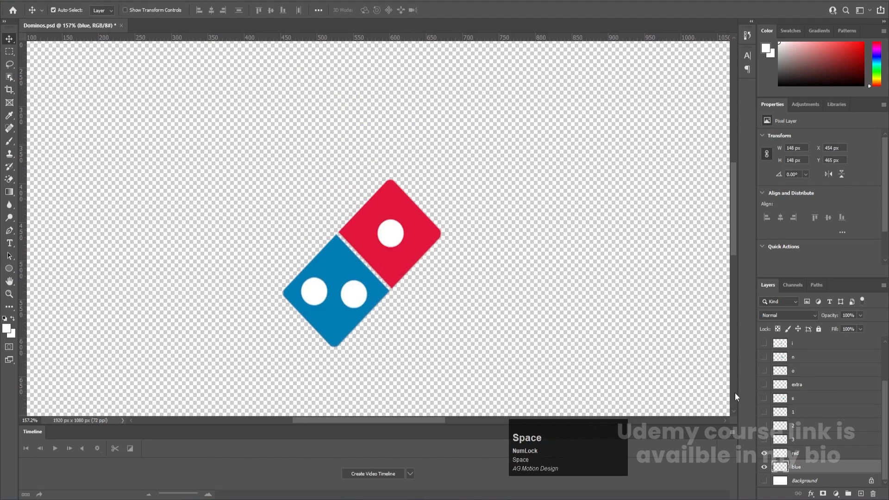
click(810, 454)
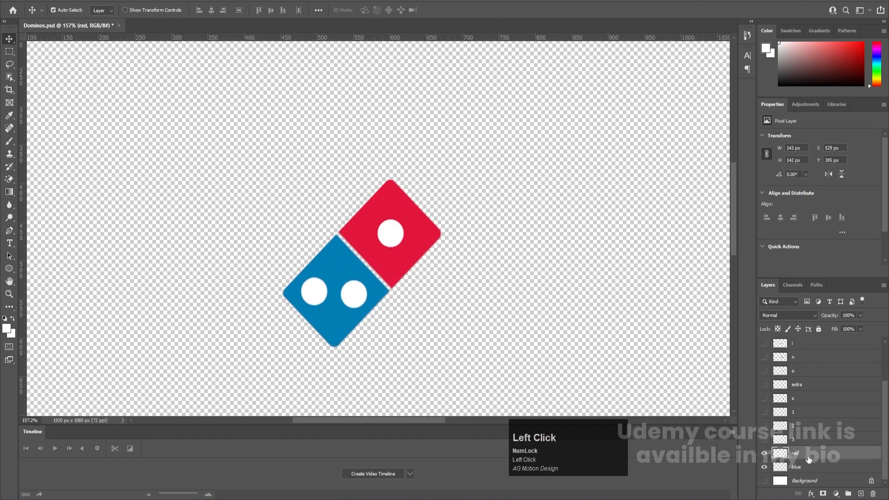
ctrl+click(780, 453)
scroll(343, 242, up, 2)
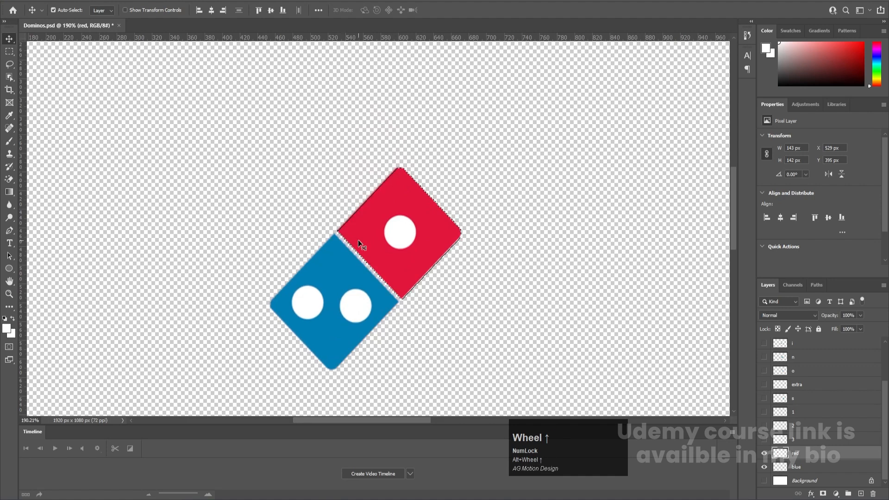
key(i)
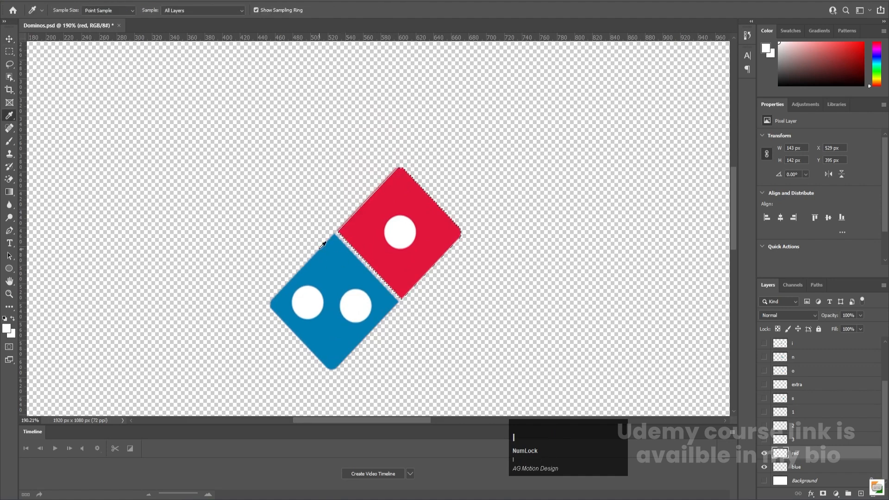
click(387, 197)
key(alt+BackSpace)
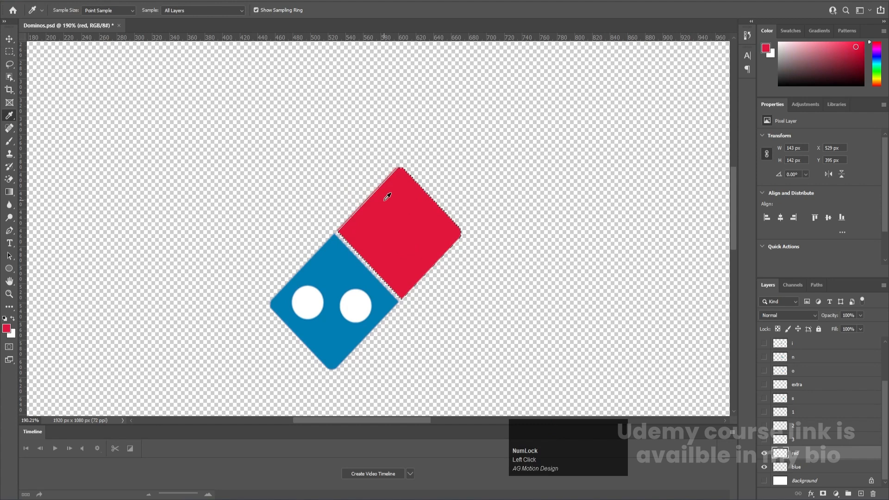
key(ctrl+d)
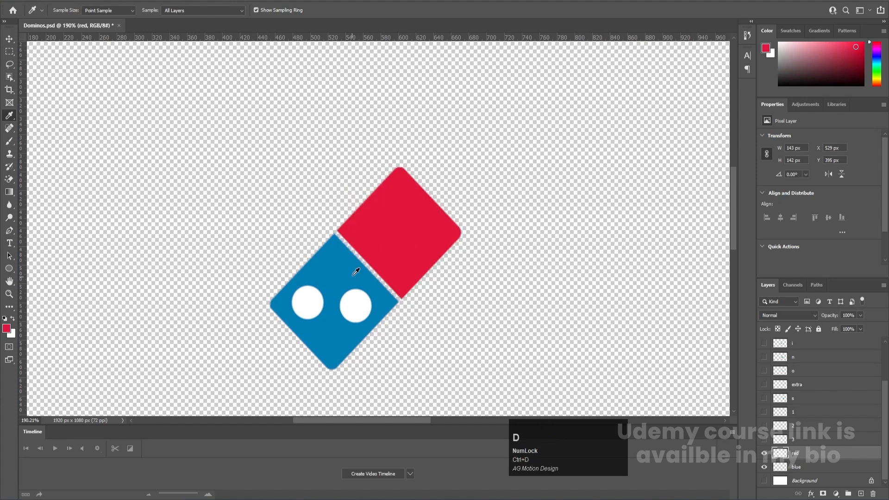
Fill the blue tile's outline on the blue layer with its own sampled blue, covering both white dots, and deselect
click(807, 472)
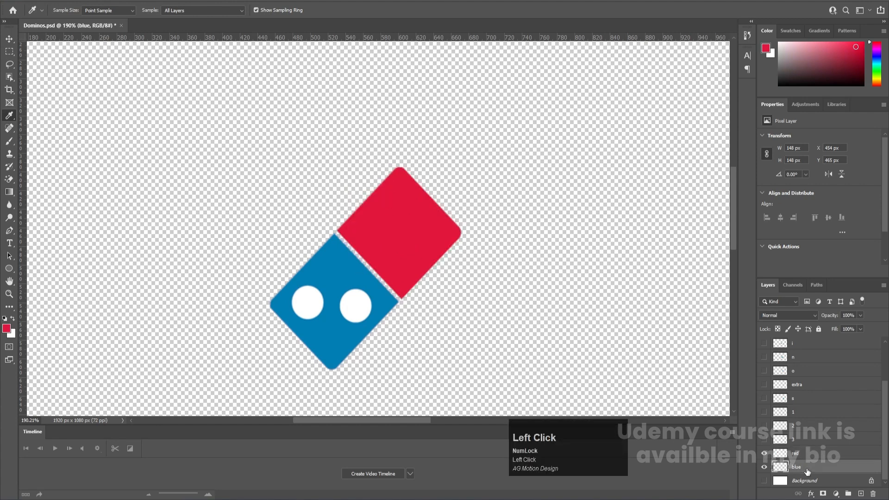
ctrl+click(784, 472)
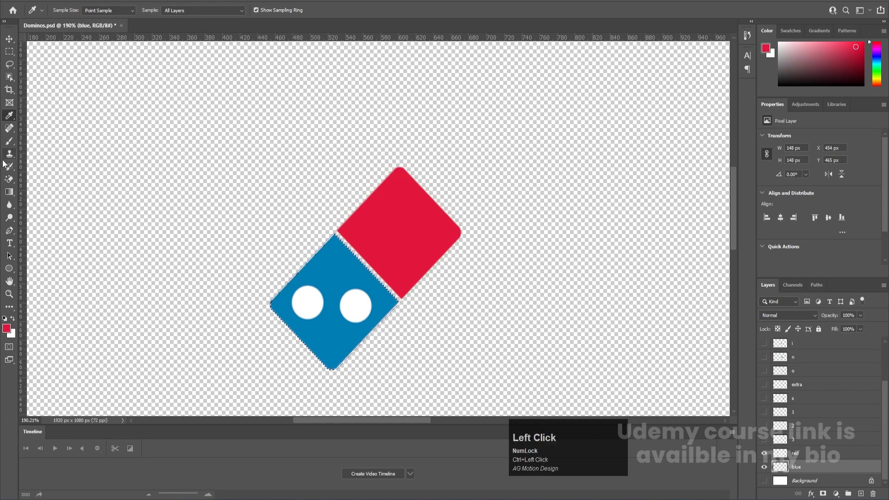
click(328, 261)
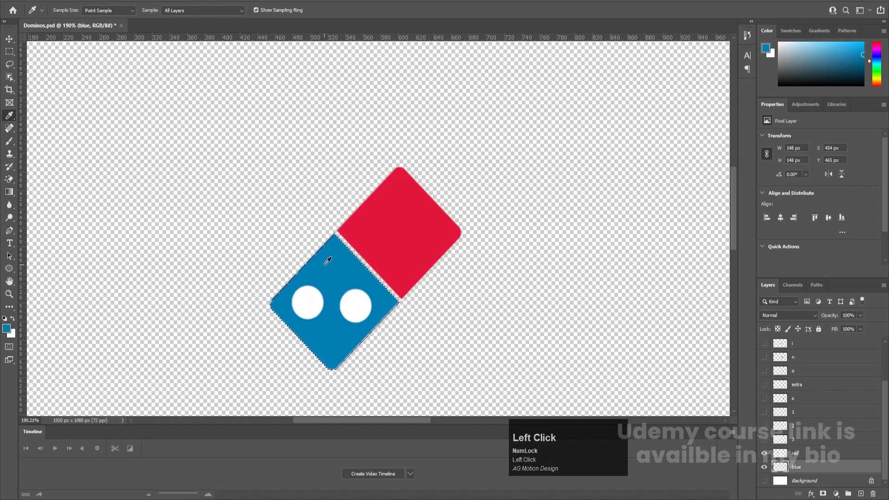
key(alt+BackSpace)
key(ctrl+d)
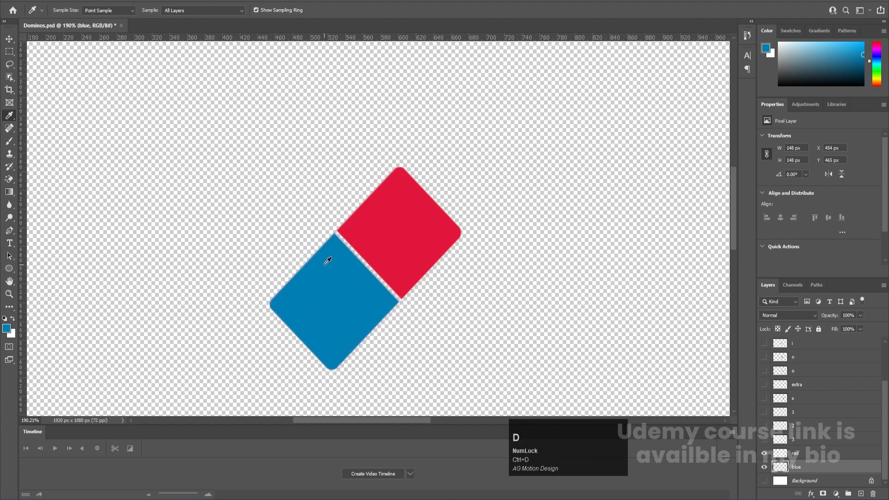
Check the red and blue tiles as separate pieces by switching each layer's visibility off and back on
key(ctrl+0)
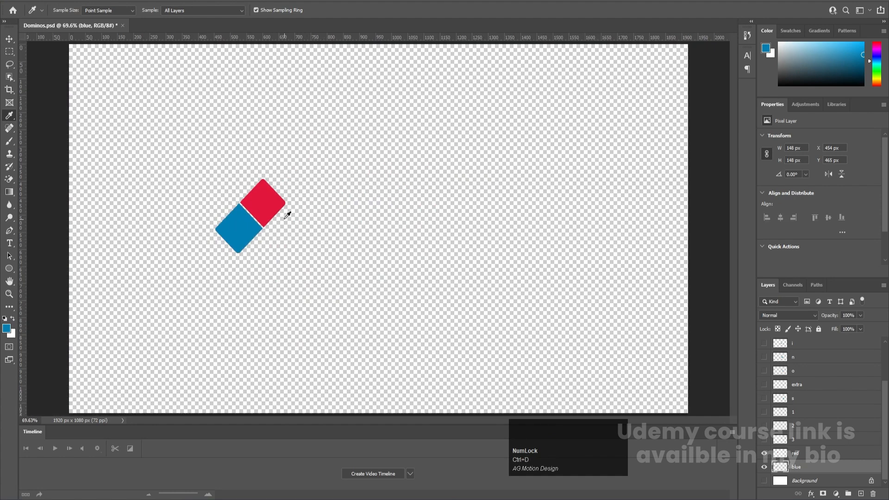
key(v)
click(269, 200)
click(764, 454)
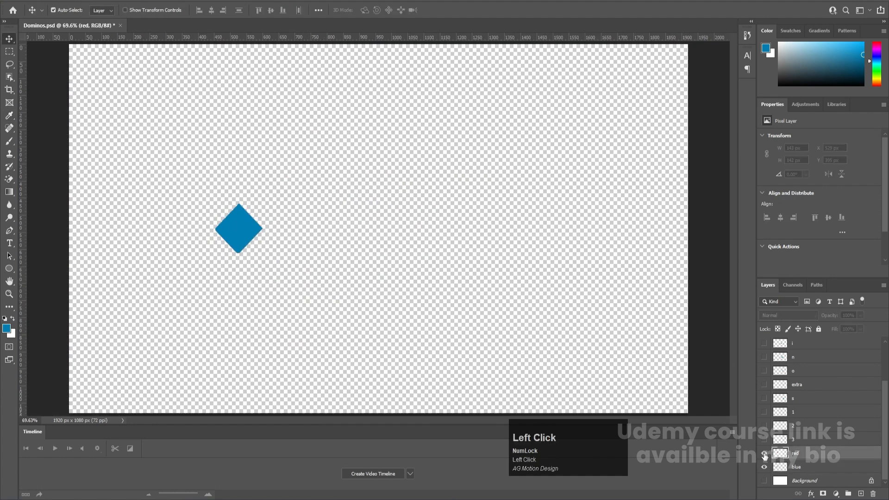
click(764, 454)
click(764, 467)
click(764, 467)
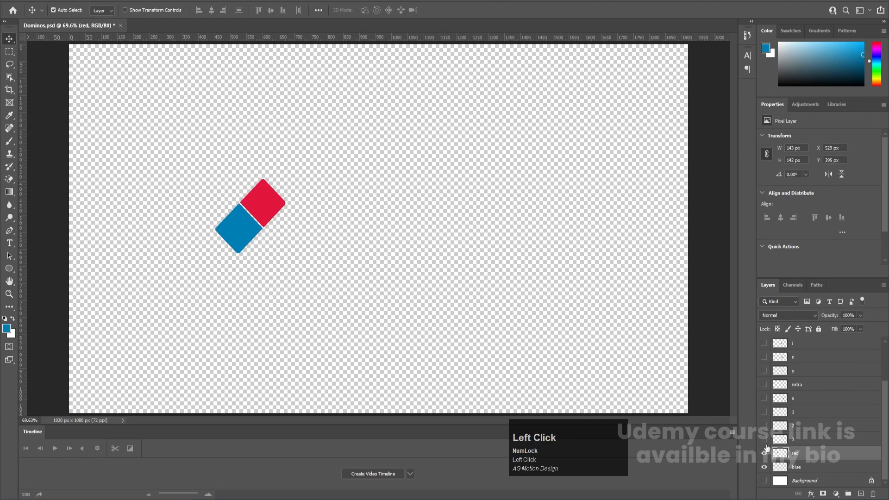
Show the dot layers 3, 2 and 1 and all the letter layers of the logo
click(765, 439)
click(765, 426)
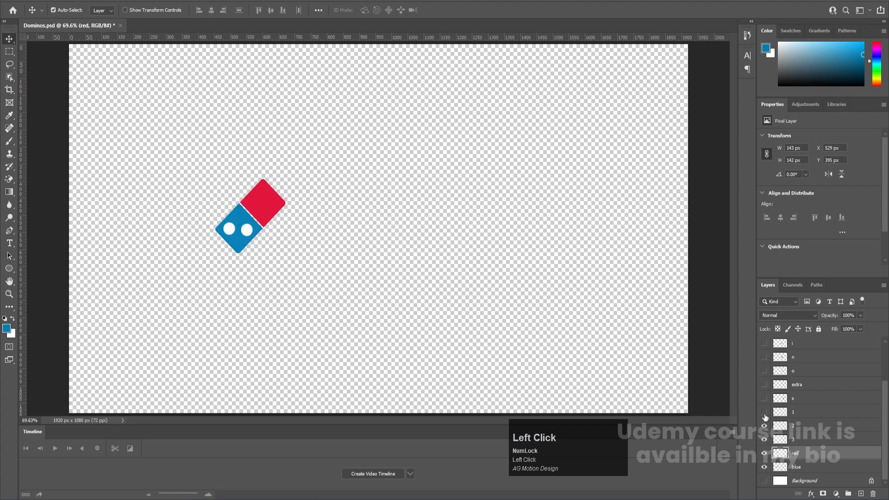
click(764, 412)
drag(768, 397, 771, 321)
scroll(783, 360, up, 1)
click(764, 343)
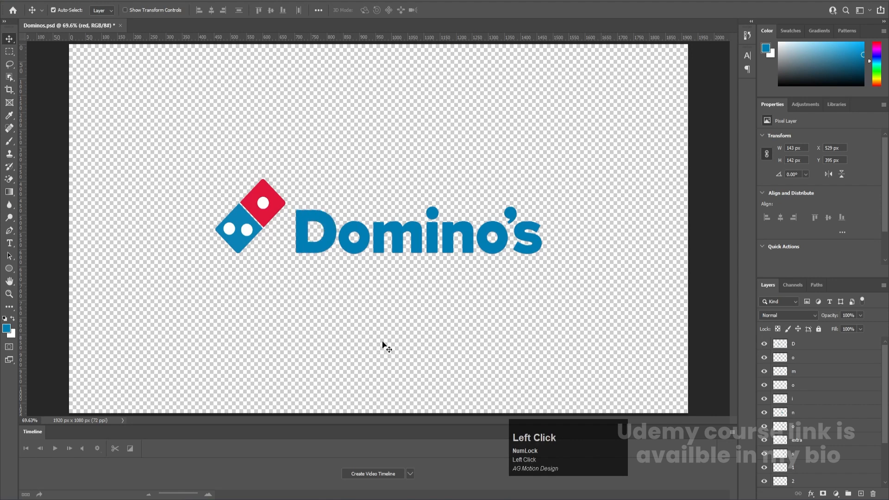
Save Dominos.psd with Maximize Compatibility enabled
key(ctrl+s)
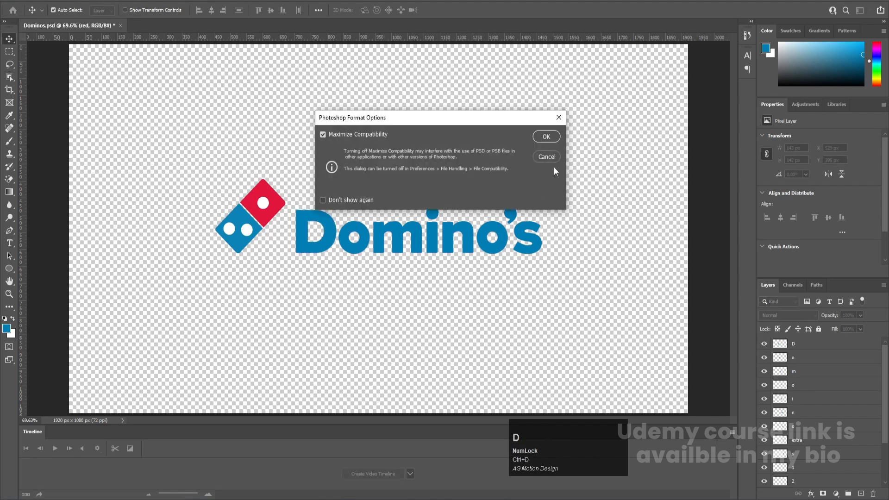
click(546, 137)
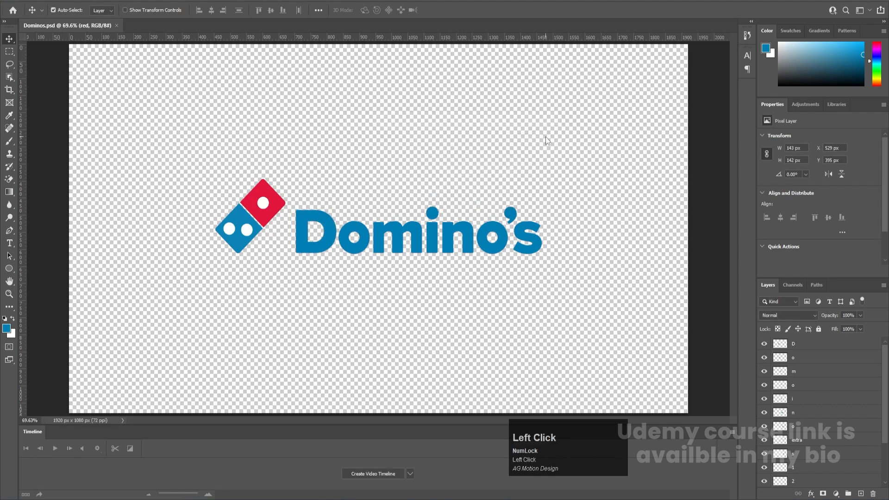
key(ctrl+s)
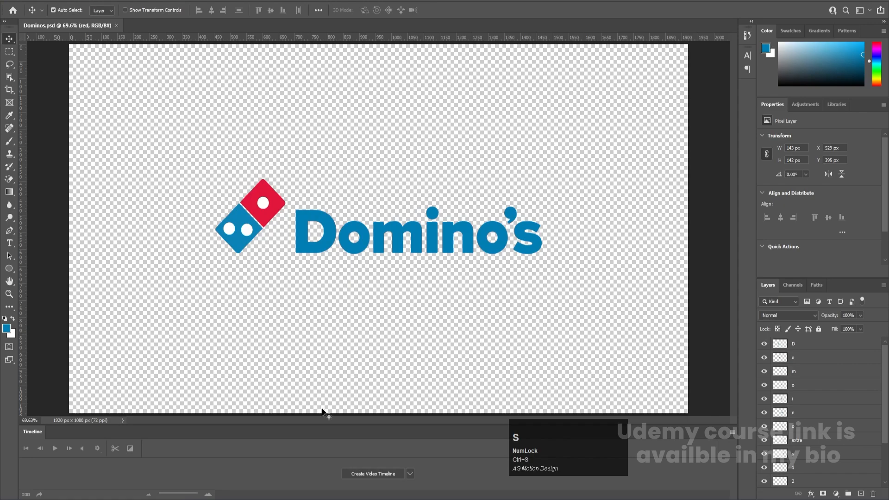
Examine the pizza slice and round pizza vectors on Freepik in the browser and in their converted EPS files in Illustrator
click(322, 499)
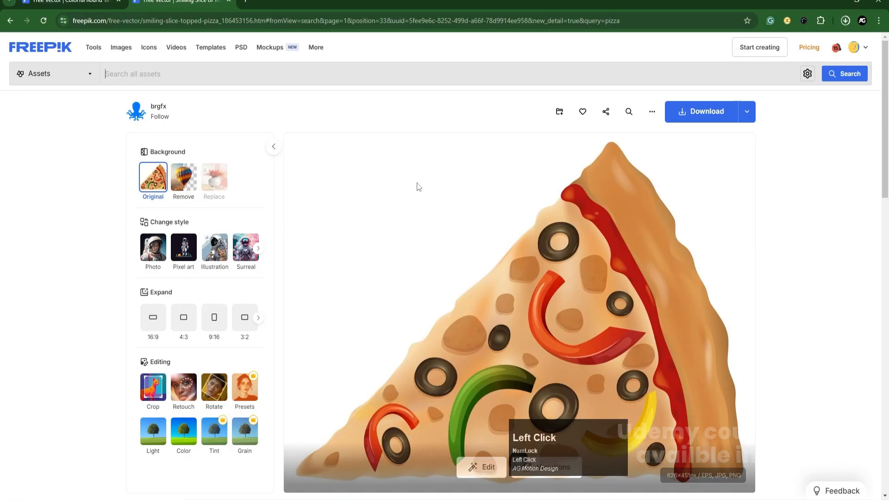
click(69, 2)
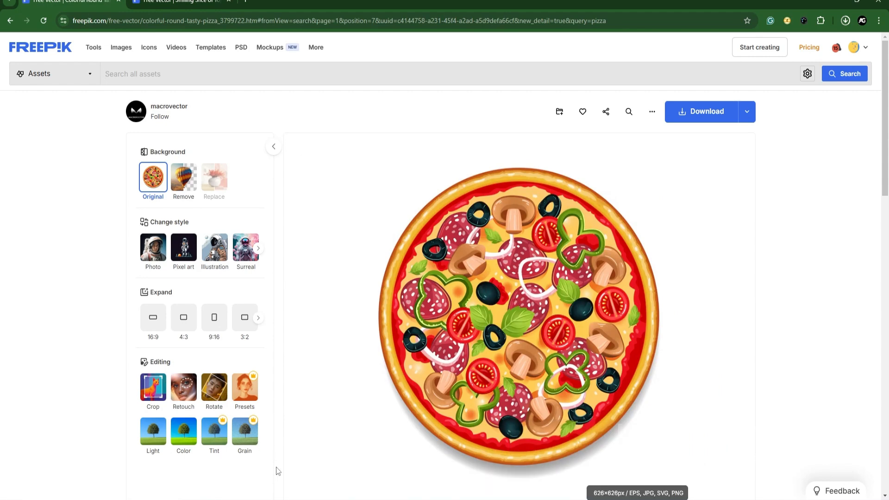
click(271, 499)
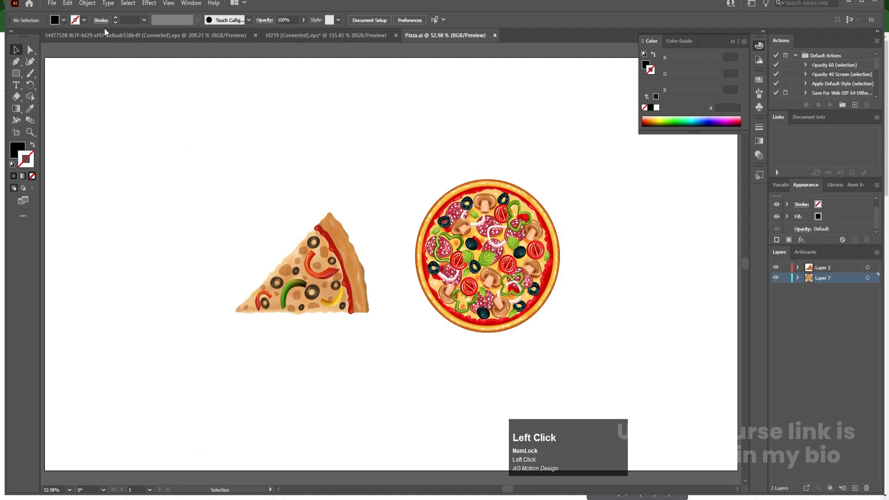
click(104, 35)
click(245, 129)
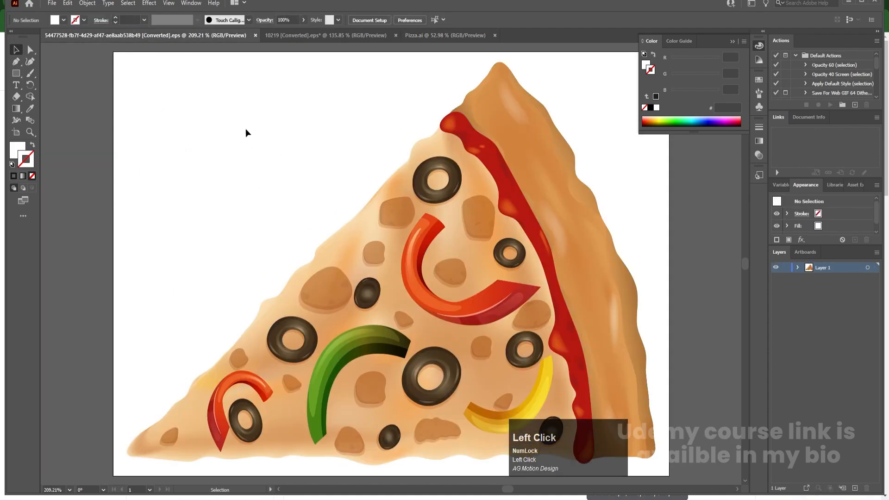
click(465, 199)
click(315, 36)
click(333, 119)
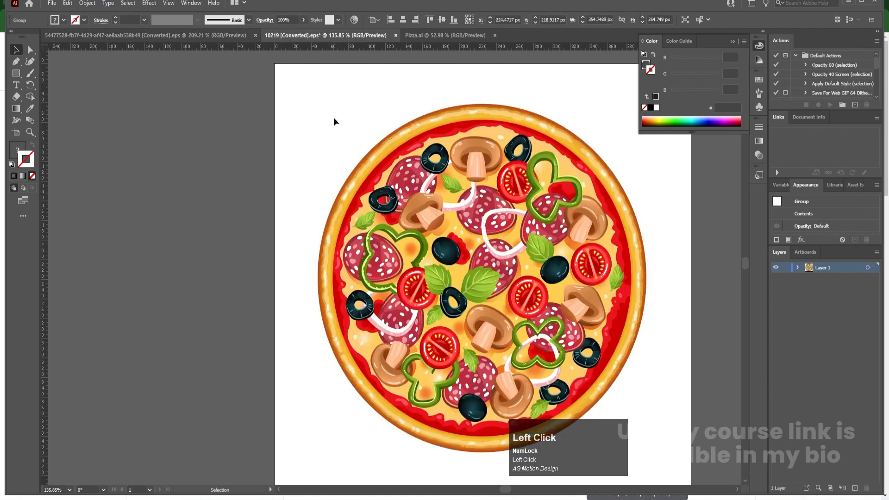
Examine Pizza.ai, selecting the round pizza and the pizza slice in turn to inspect how they are separated into layers
click(425, 33)
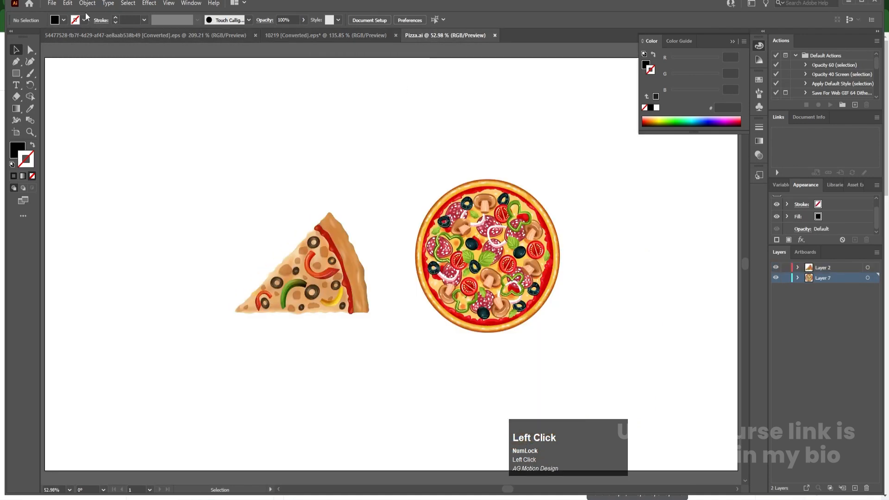
click(53, 4)
click(71, 14)
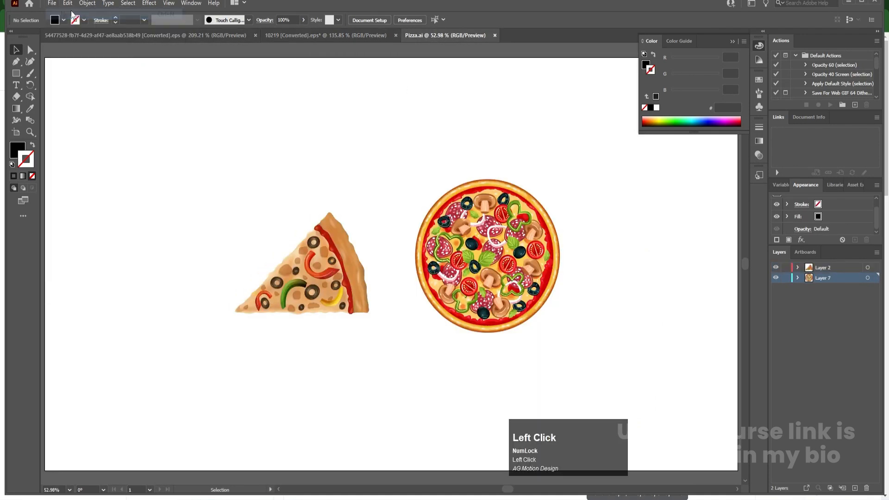
click(413, 60)
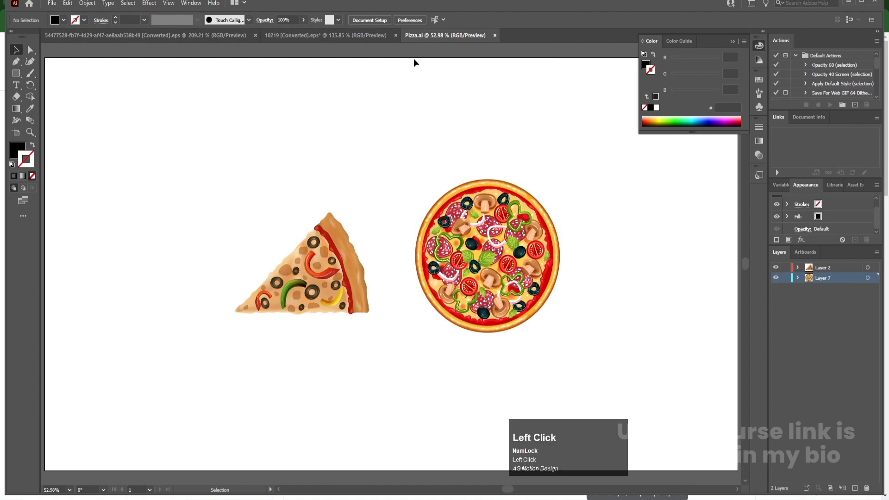
click(455, 251)
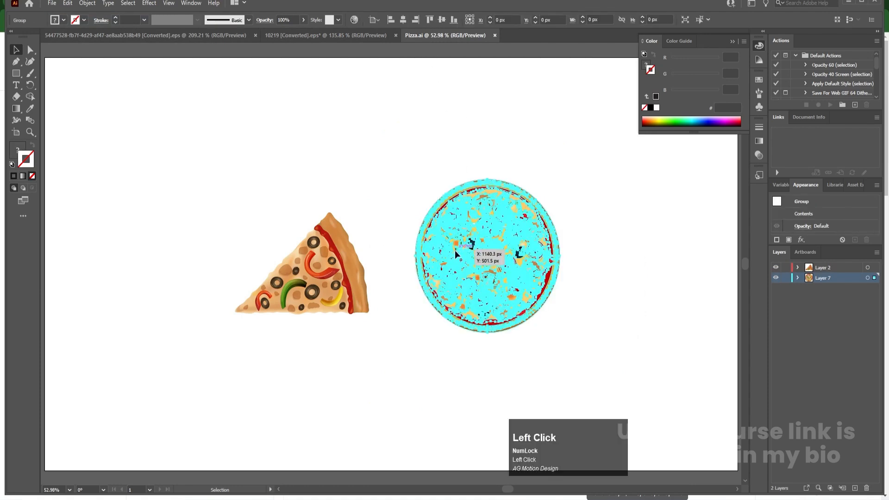
click(342, 259)
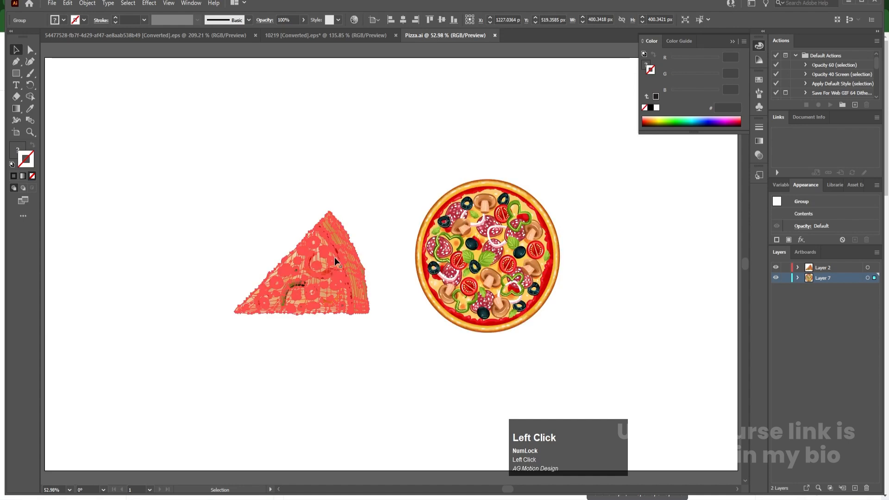
click(414, 160)
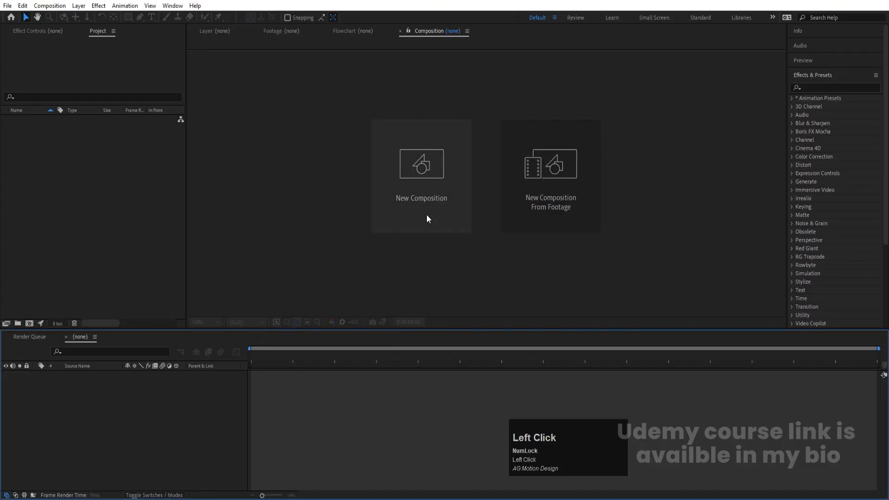
Create a composition named Logo Animation with a white background and a frame rate of 30 fps
click(426, 213)
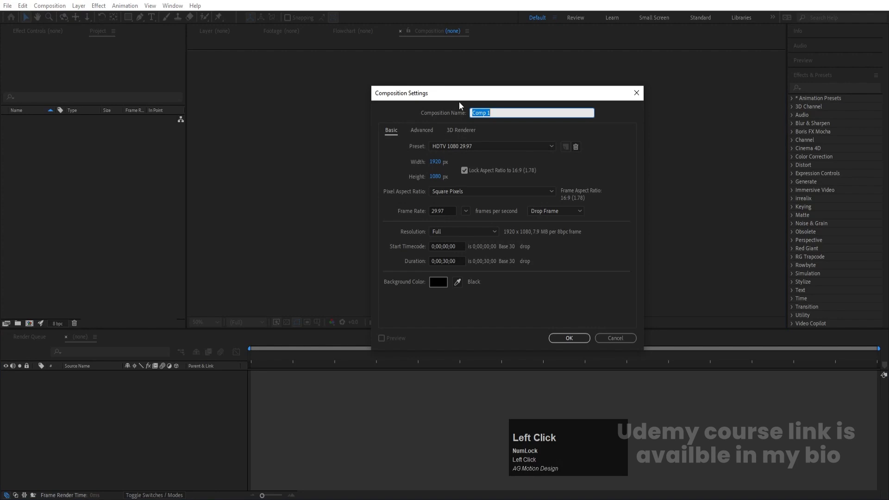
text(Logo)
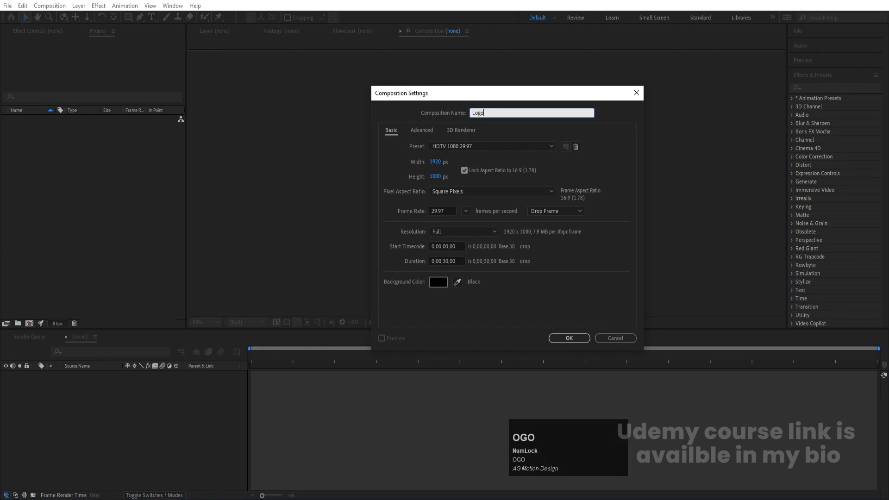
text( Animation)
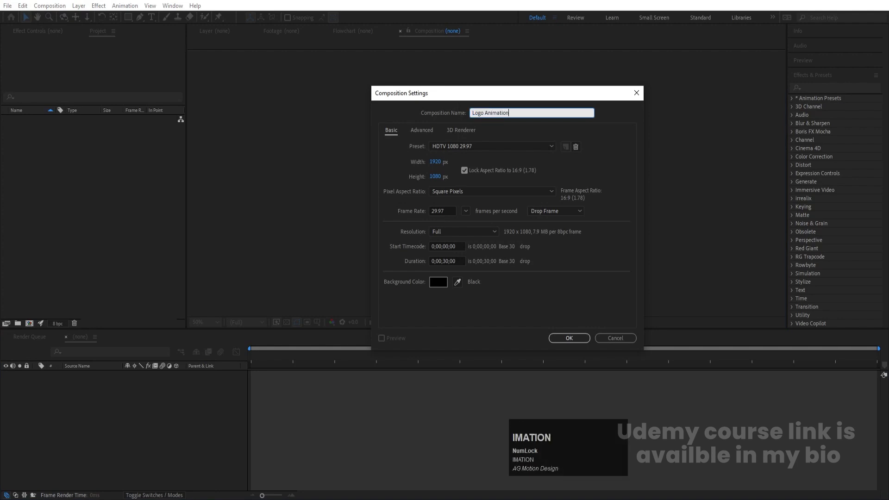
click(443, 283)
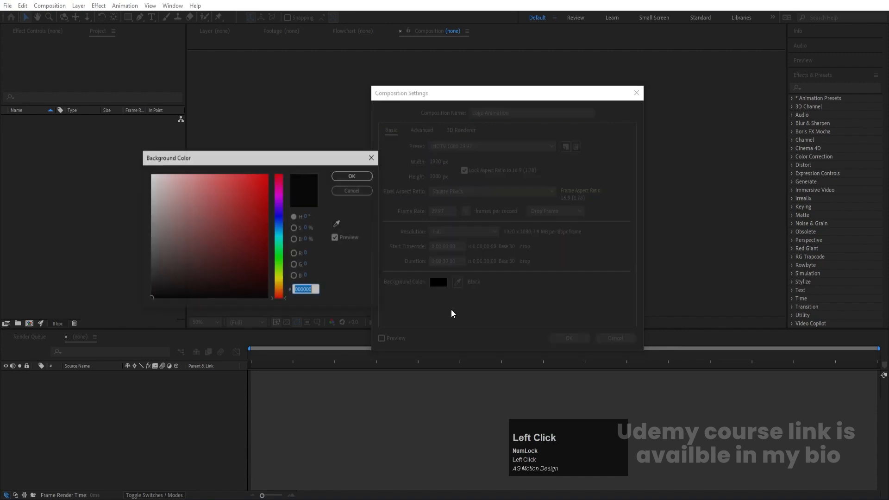
drag(167, 199, 63, 133)
key(Return)
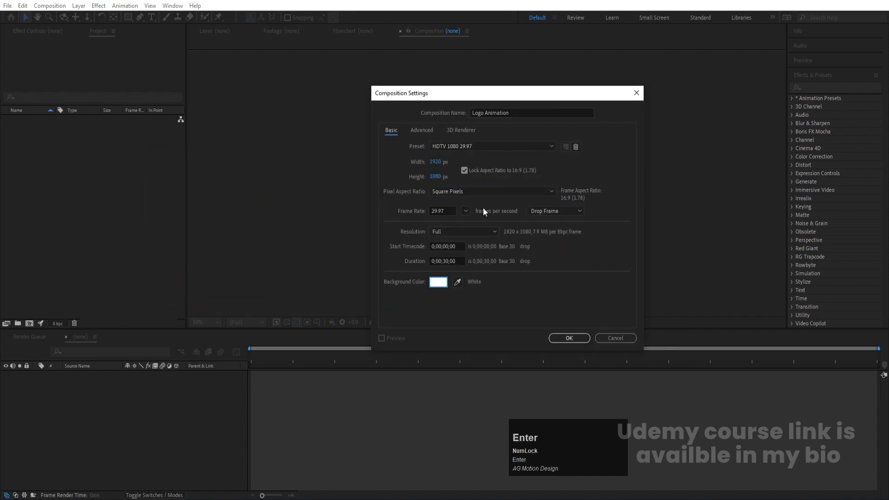
drag(452, 208, 387, 200)
text(30)
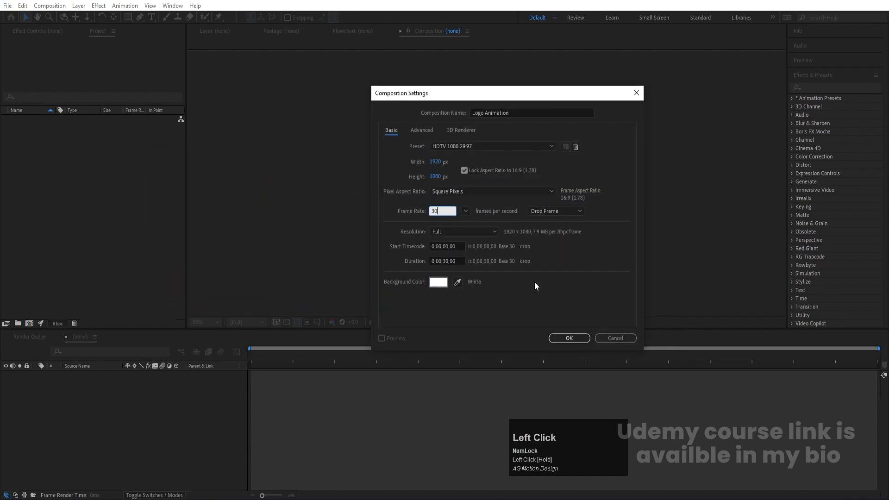
click(576, 335)
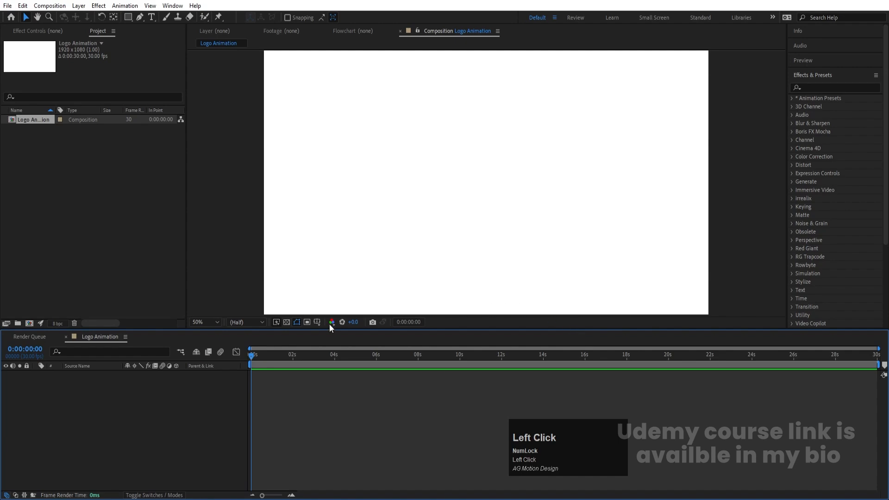
Show the Title/Action Safe overlay in the Logo Animation composition view
click(319, 322)
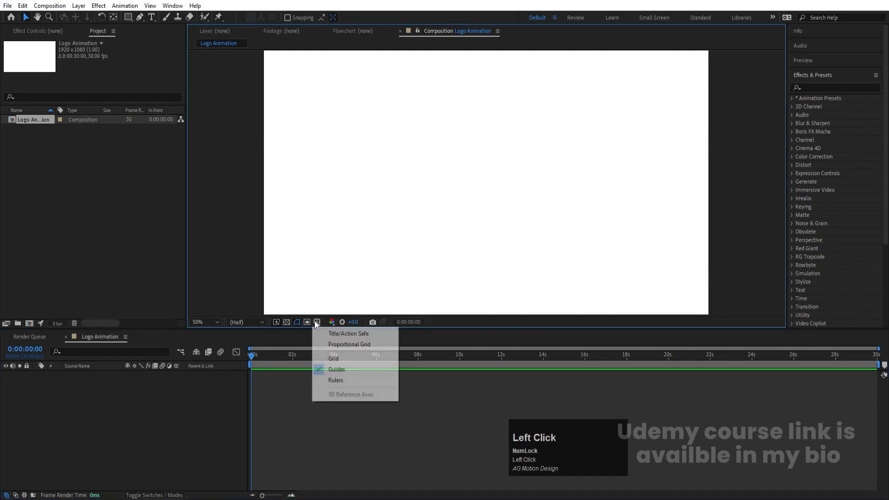
click(338, 334)
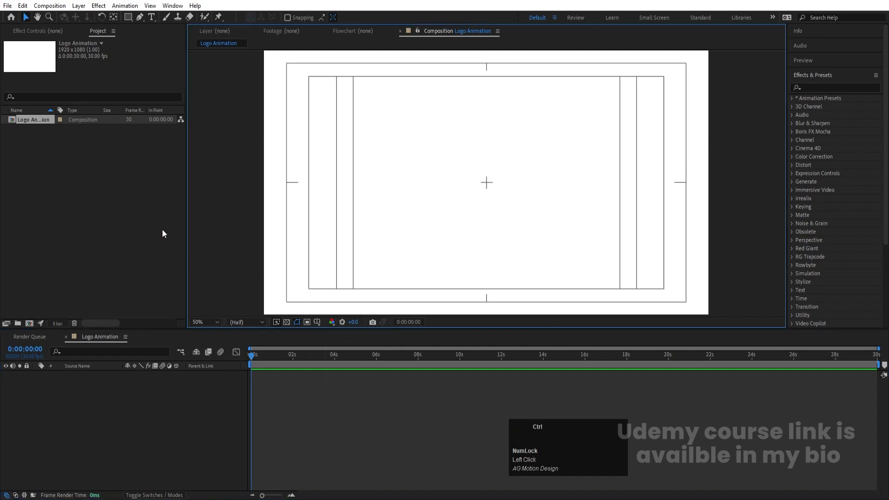
key(ctrl+i)
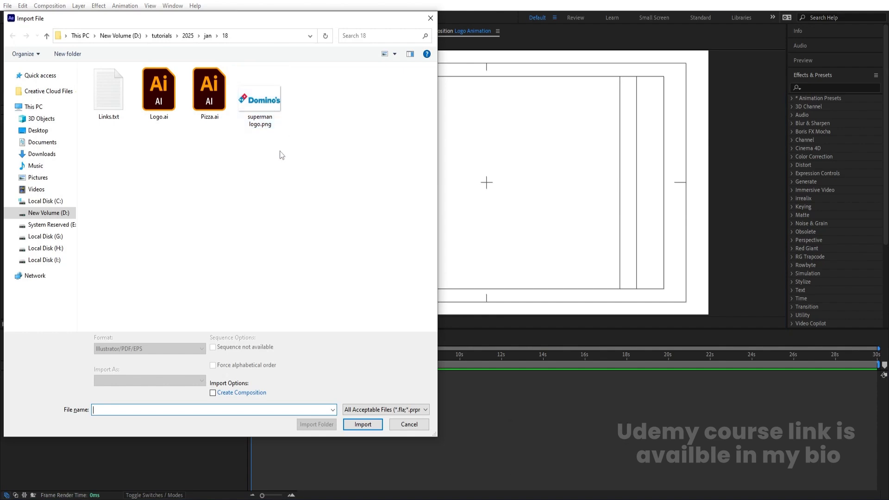
click(409, 424)
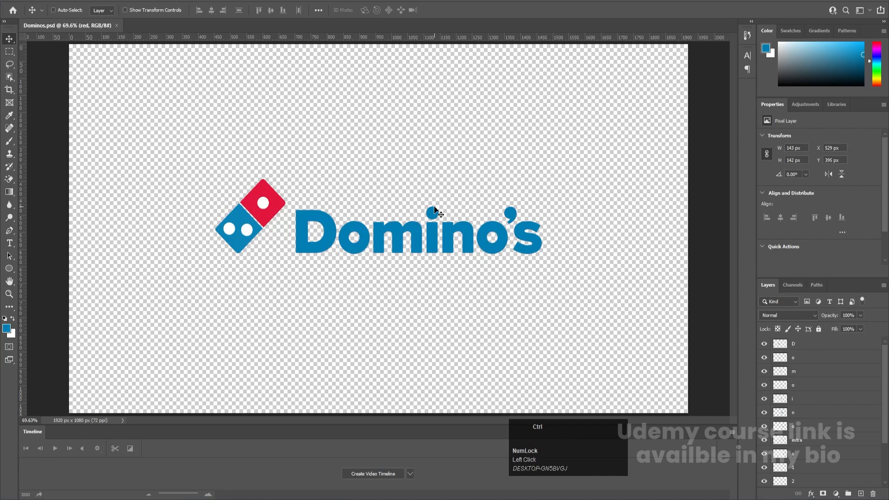
Switch to Photoshop, begin saving Dominos.psd under a new location on the computer and browse to the tutorials folder on drive D
key(ctrl+shift+s)
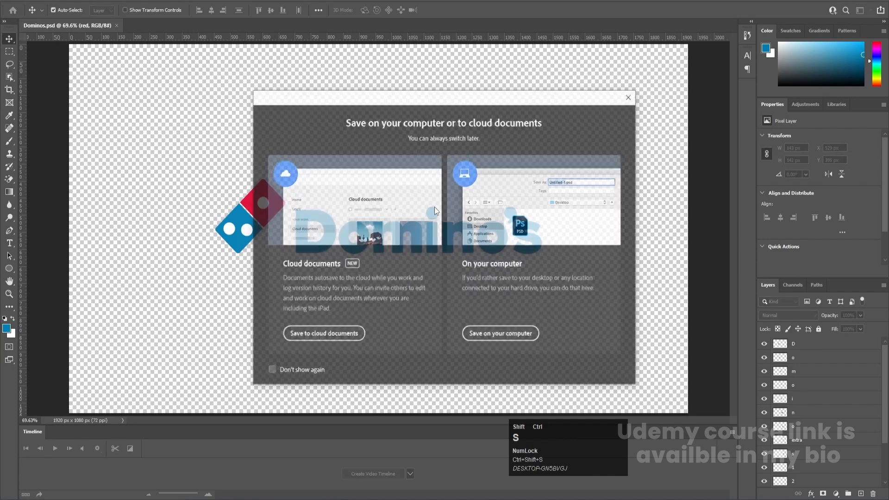
click(495, 333)
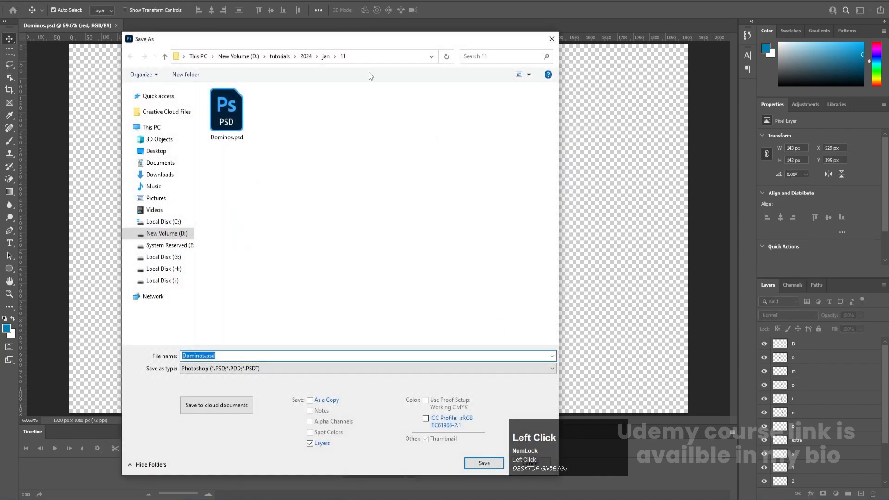
click(326, 56)
click(302, 57)
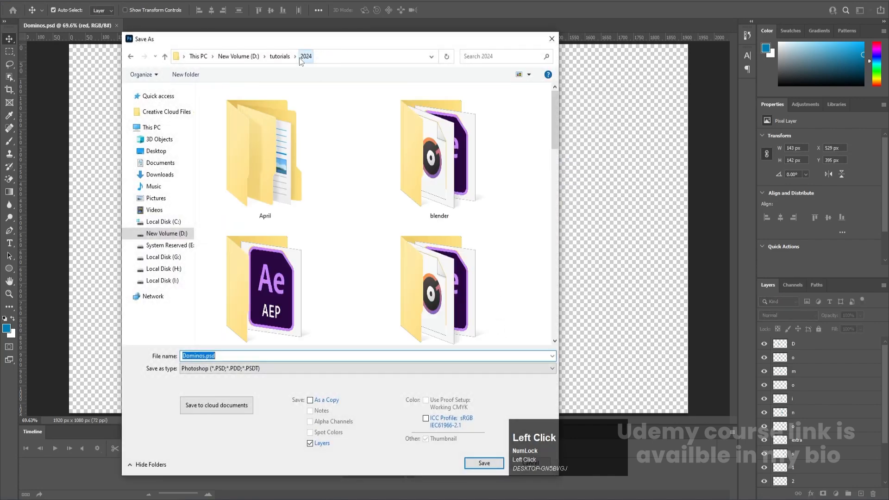
click(250, 60)
scroll(371, 225, down, 2)
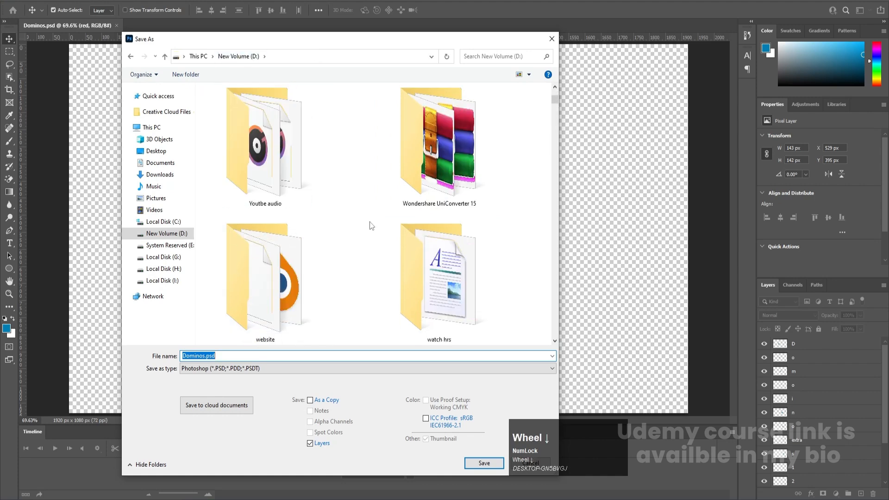
click(297, 168)
key(t)
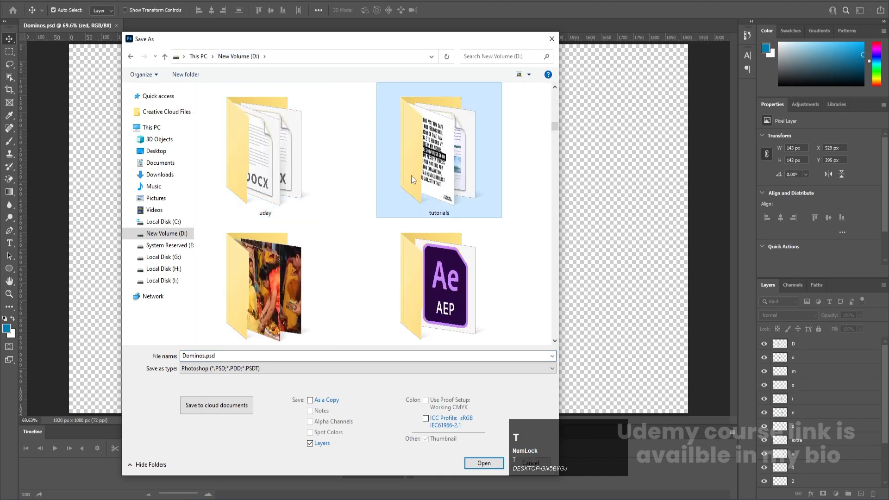
click(431, 167)
double_click(431, 166)
Save Dominos.psd in the folder 2025 > jan > 18
scroll(316, 332, down, 3)
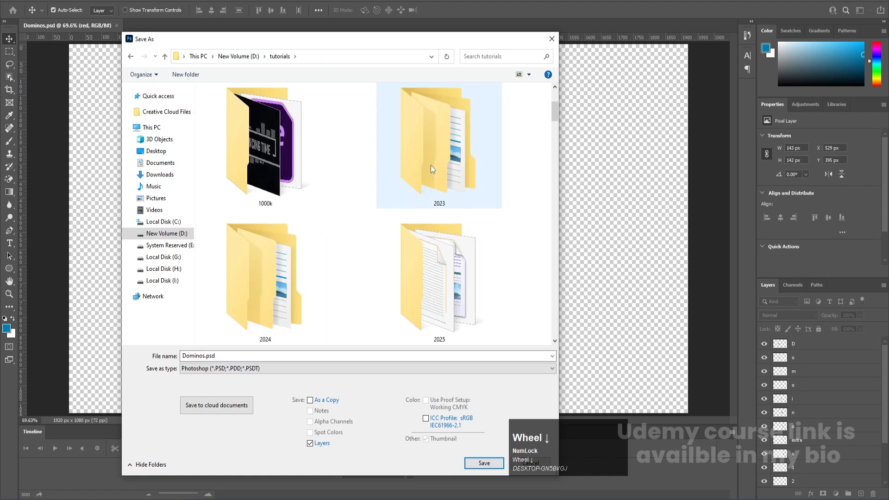
double_click(421, 313)
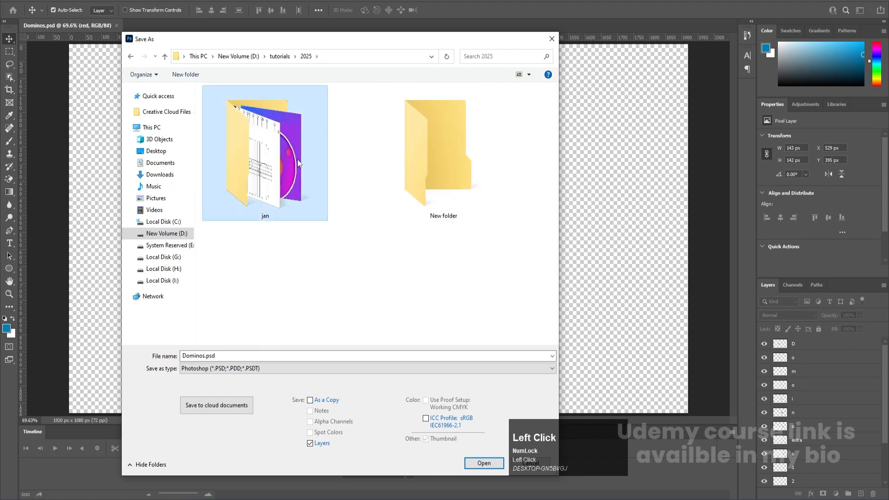
double_click(313, 191)
scroll(314, 192, down, 6)
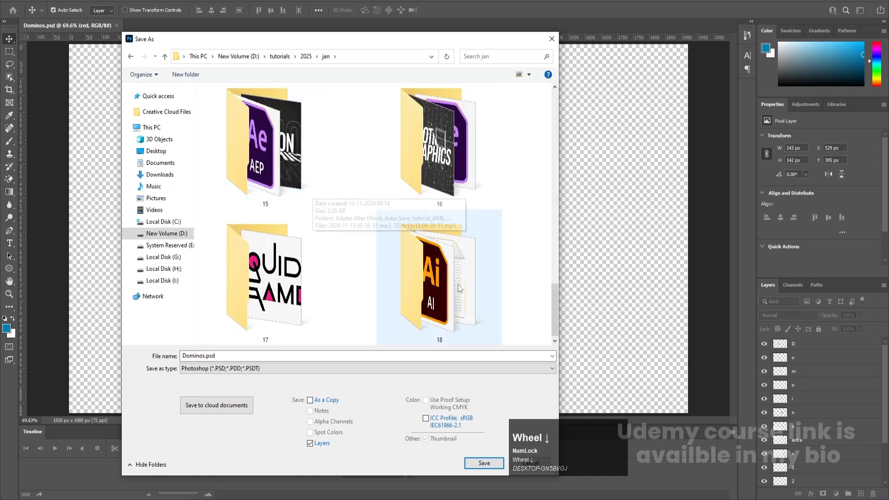
double_click(461, 288)
click(484, 463)
key(Return)
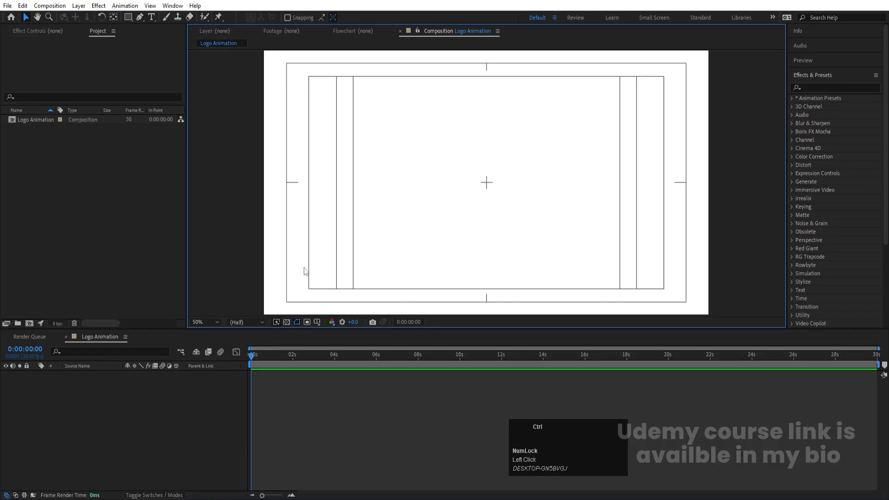
Switch to After Effects and import Dominos.psd as Composition - Retain Layer Sizes with editable layer styles
key(ctrl+i)
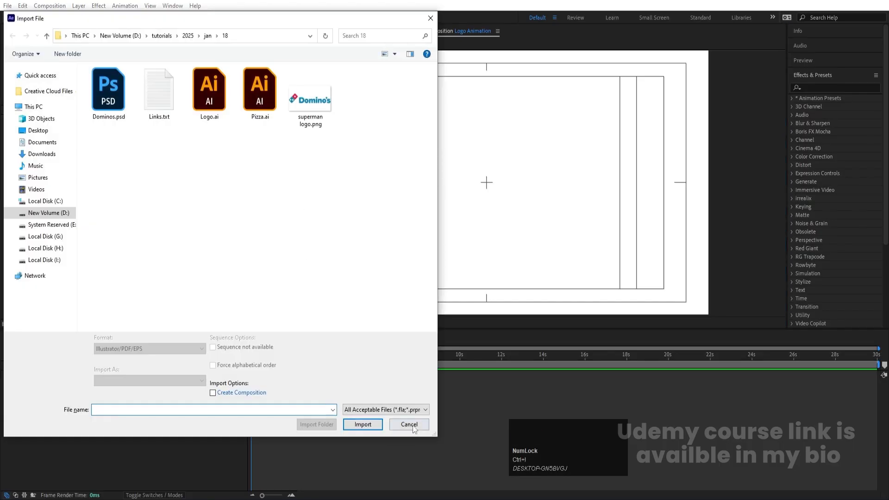
click(409, 424)
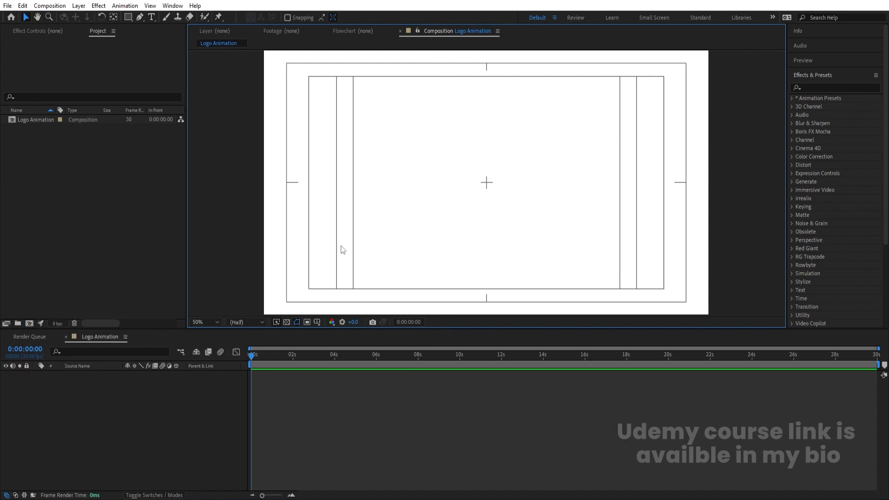
key(ctrl+i)
click(124, 105)
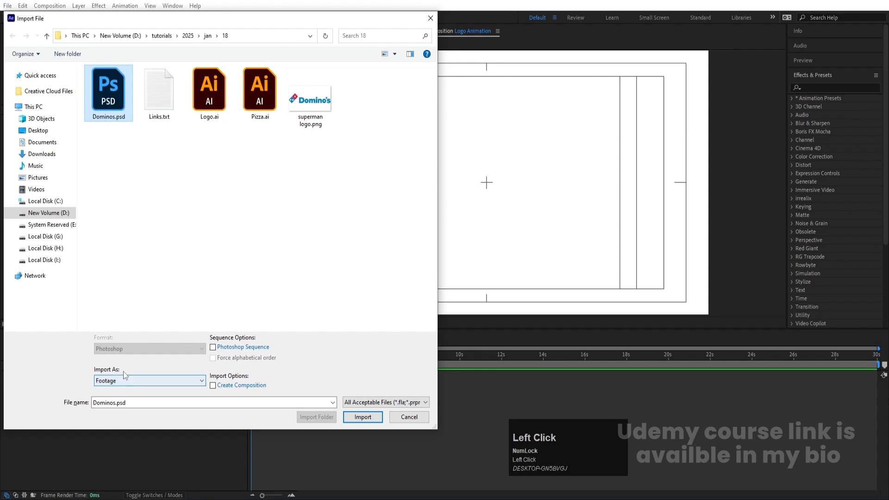
click(124, 379)
click(125, 397)
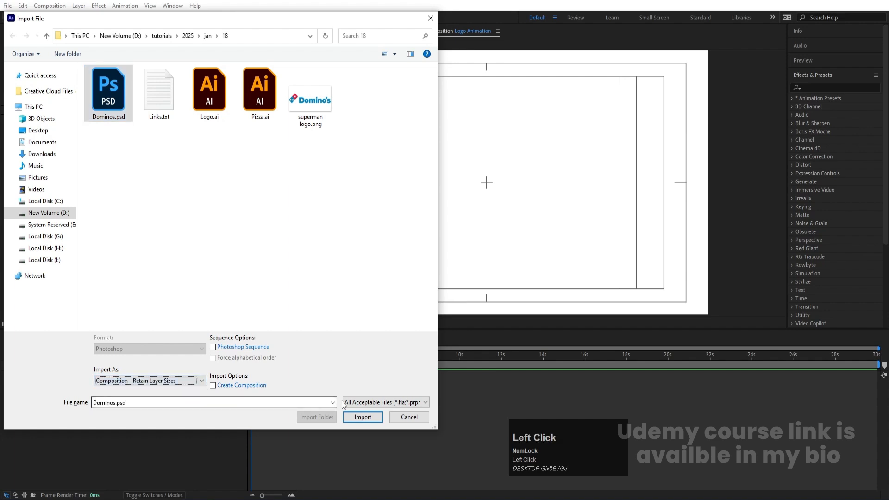
click(363, 417)
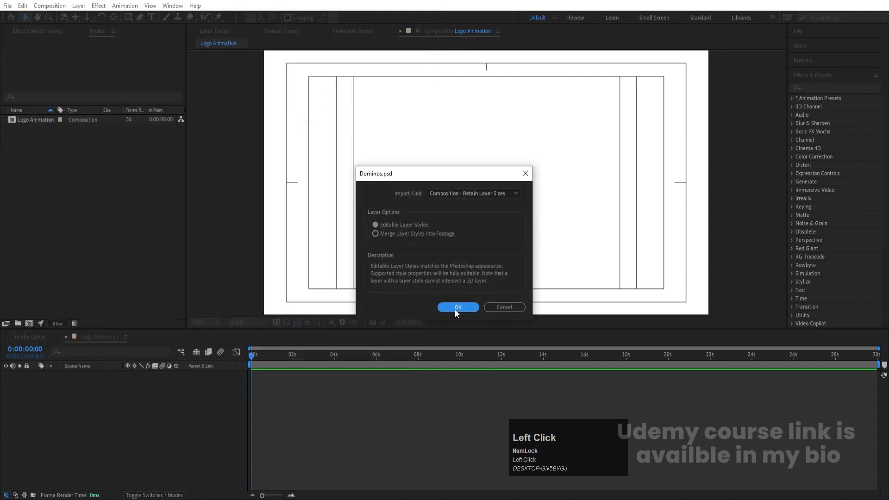
click(458, 307)
key(Num_Lock)
Place the Dominos composition in the Logo Animation timeline and open it to reach its layers
drag(31, 120, 119, 394)
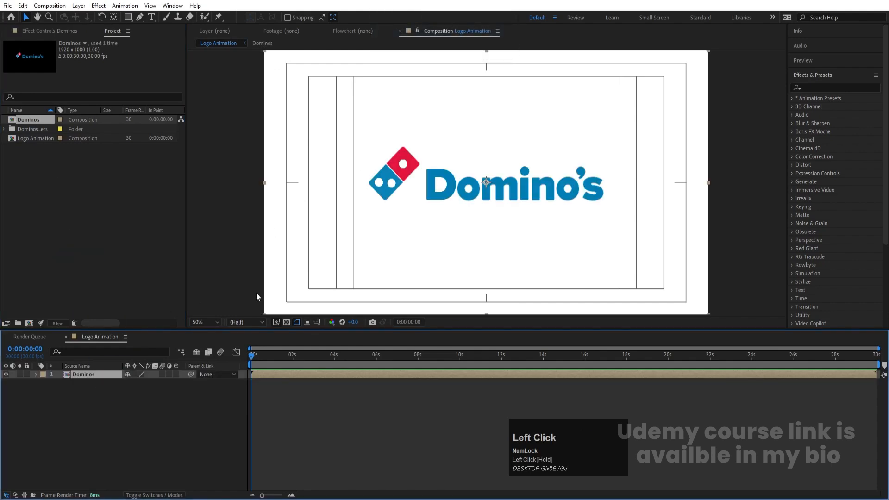
double_click(86, 373)
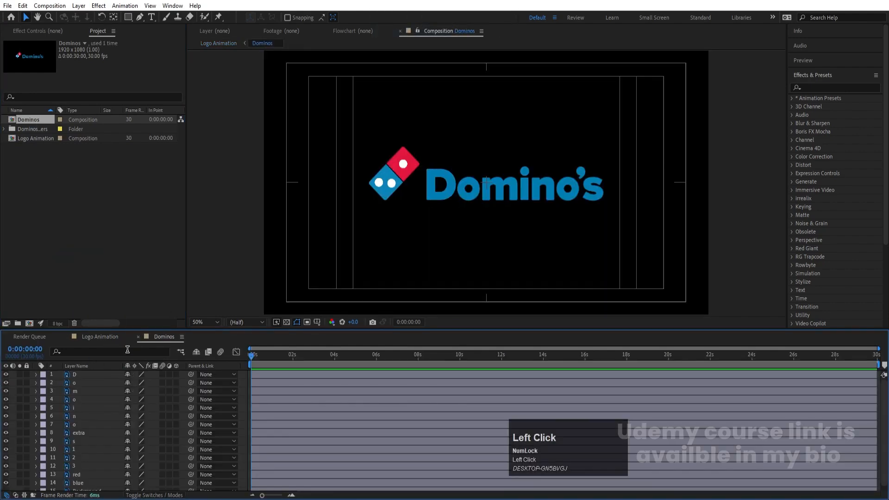
Make the Background layer of the Dominos composition visible and lock it
scroll(137, 417, down, 1)
click(6, 486)
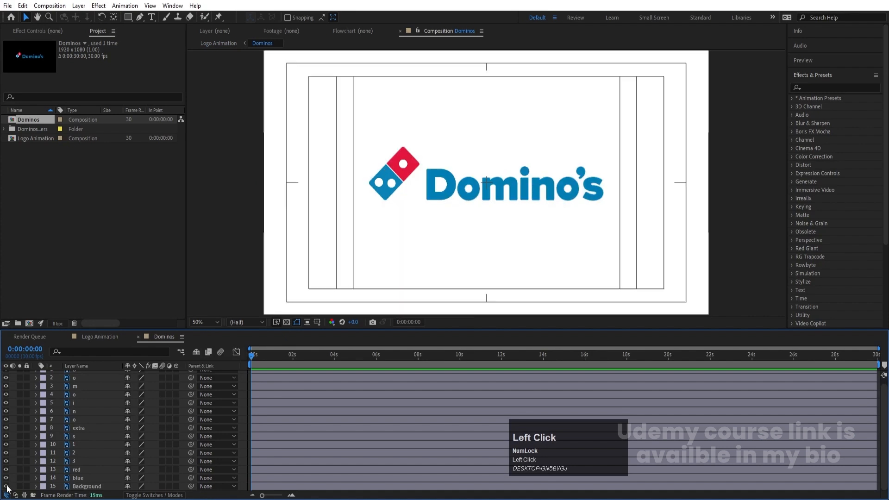
click(27, 487)
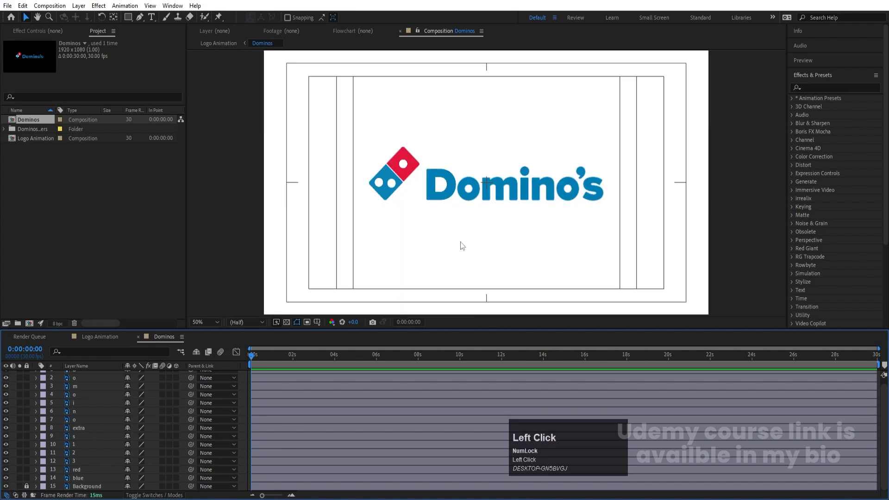
Duplicate all logo layers from D down to blue, leaving out the Background layer
click(445, 187)
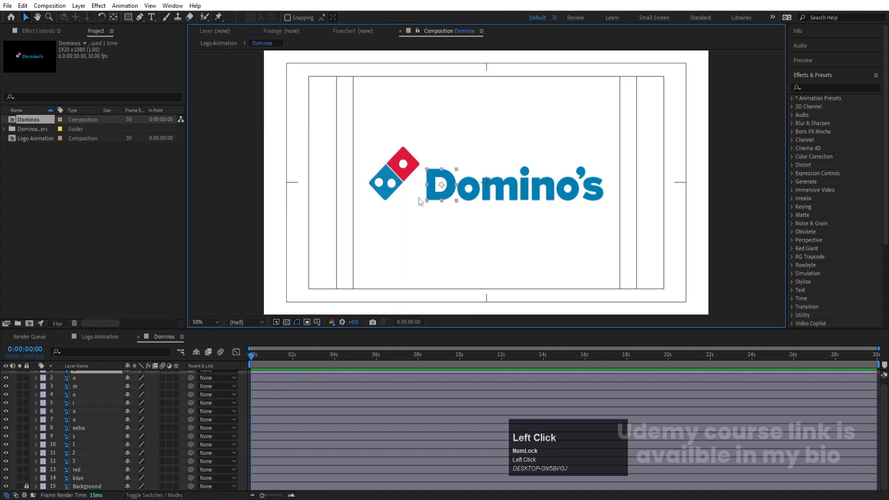
scroll(109, 397, down, 2)
shift+click(80, 478)
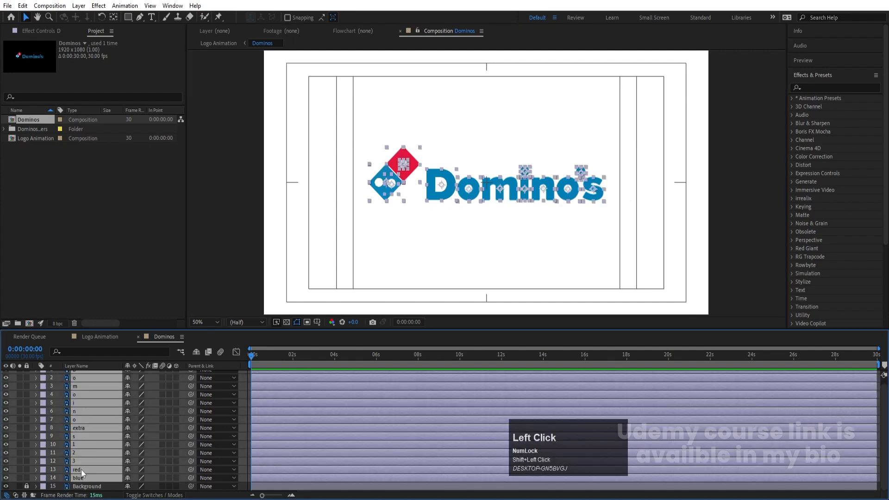
scroll(83, 432, up, 1)
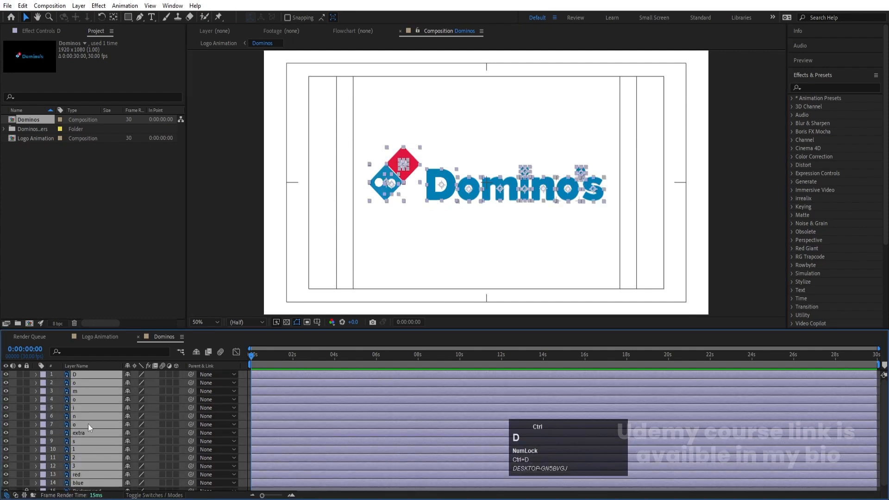
key(ctrl+d)
Give the duplicated logo layers a Yellow label, and lock and hide them
drag(88, 392, 76, 381)
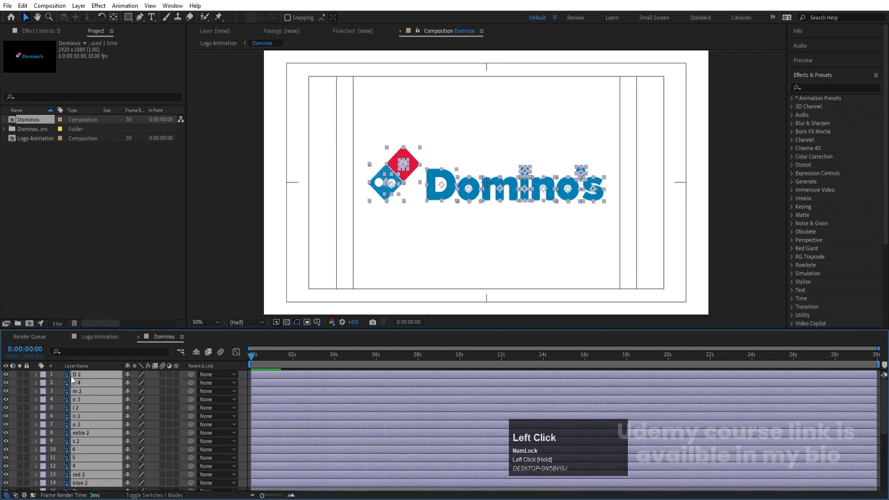
click(44, 380)
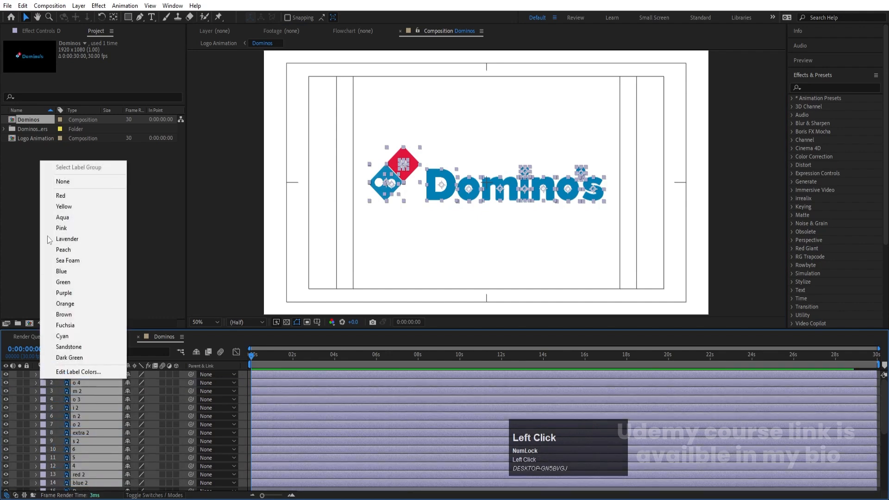
click(60, 212)
drag(27, 374, 4, 378)
scroll(33, 472, down, 1)
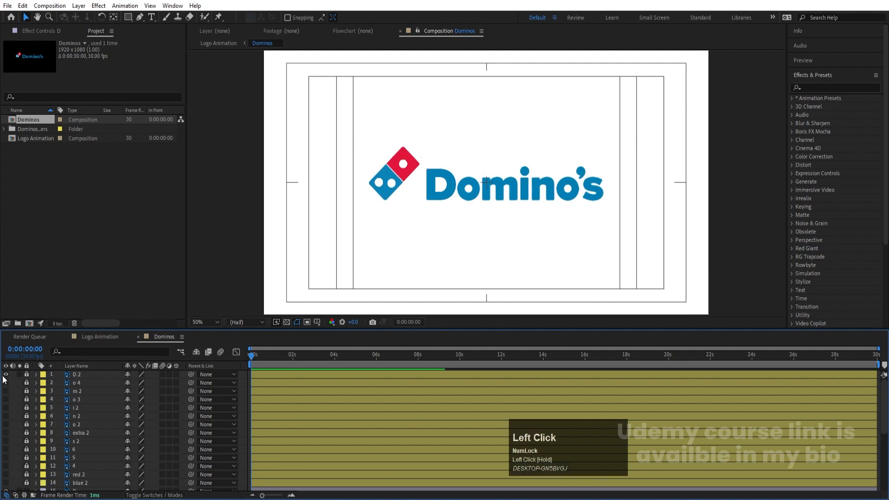
Move the anchor point of the original D layer to the letter's upper-left corner
scroll(85, 427, down, 5)
scroll(85, 426, up, 3)
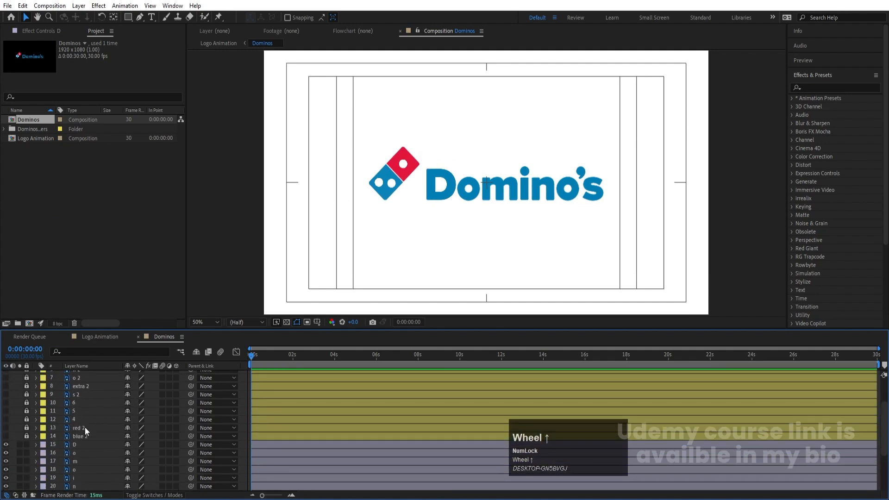
scroll(93, 423, down, 3)
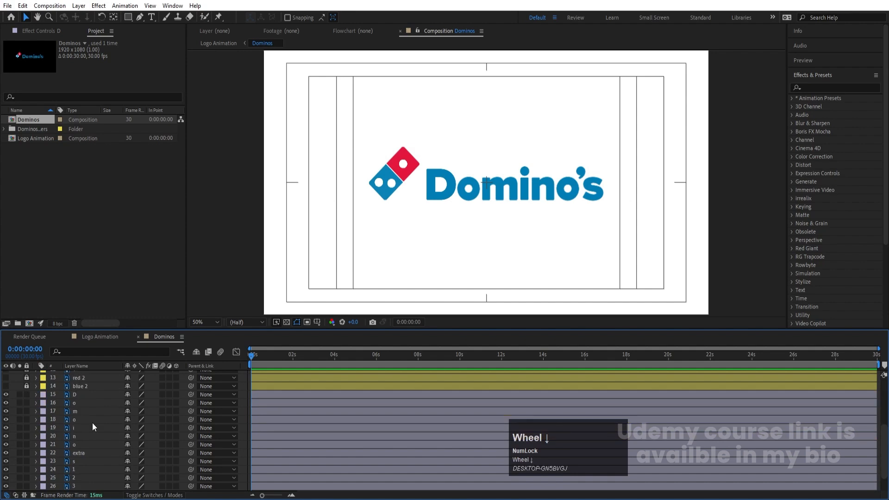
scroll(85, 400, up, 3)
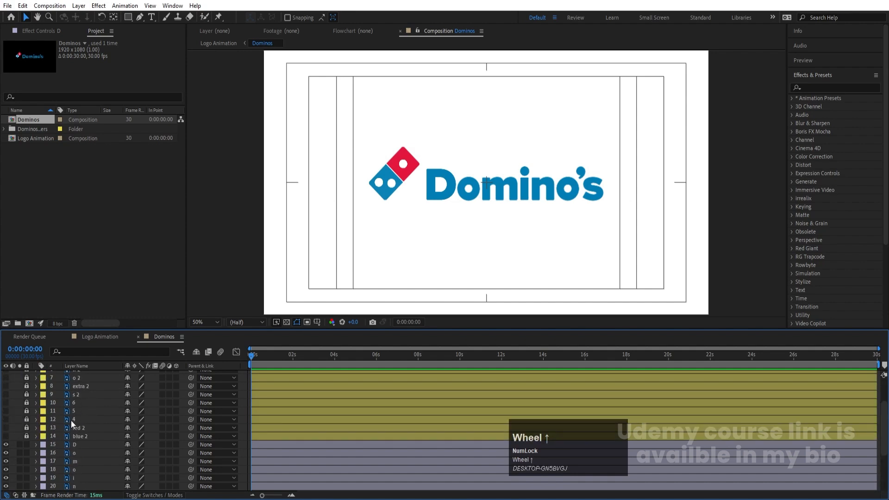
scroll(79, 419, down, 3)
scroll(80, 416, up, 2)
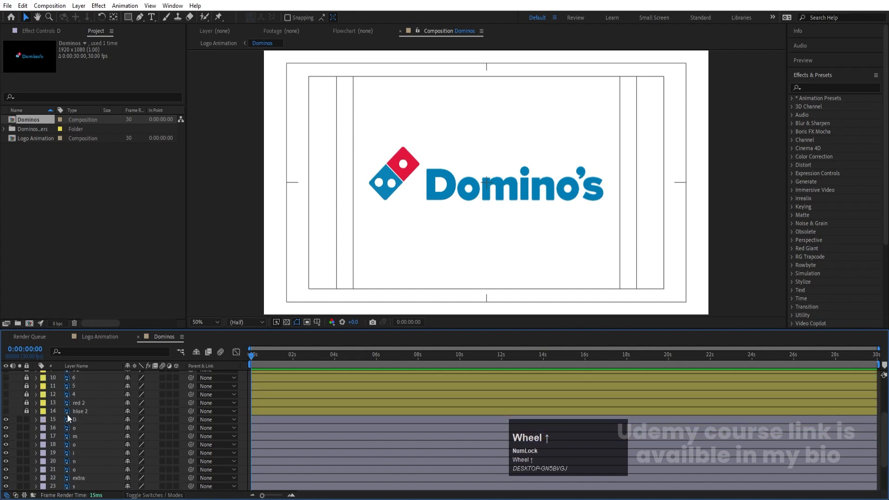
click(73, 421)
alt+scroll(454, 170, up, 6)
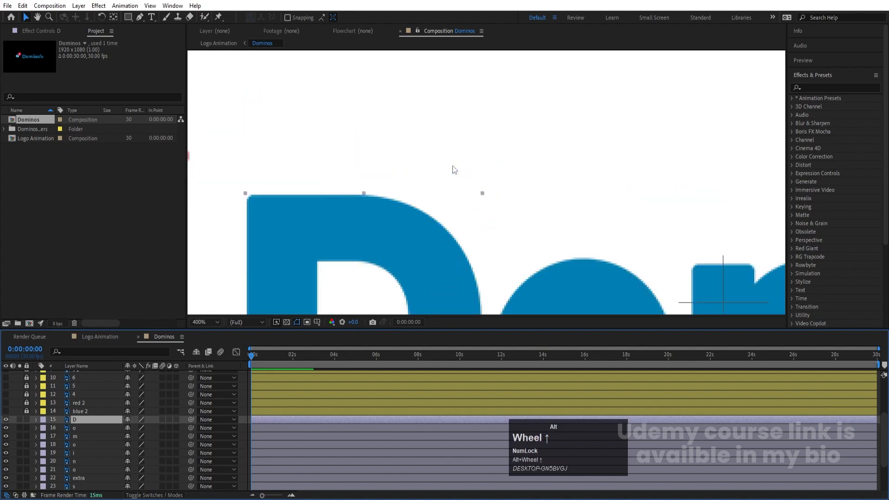
alt+scroll(454, 169, down, 2)
key(y)
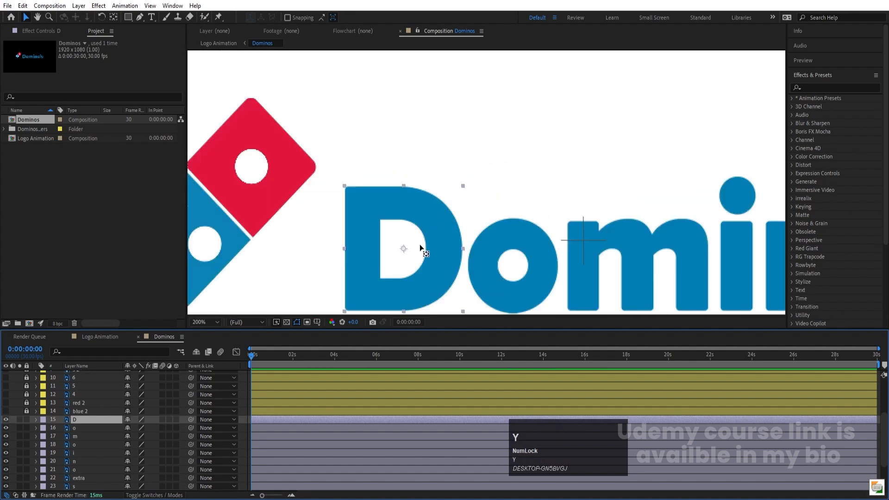
drag(404, 249, 346, 187)
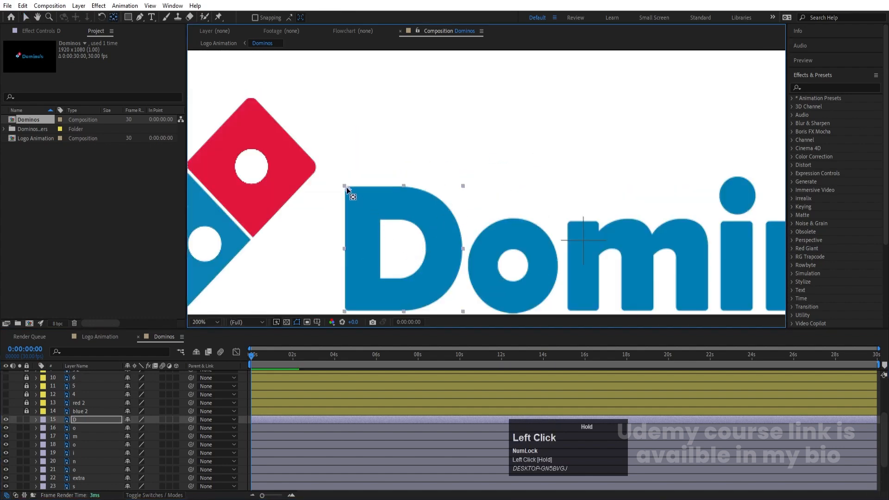
Show the rulers and place a horizontal guide along the baseline of the Domino's lettering
scroll(381, 221, down, 4)
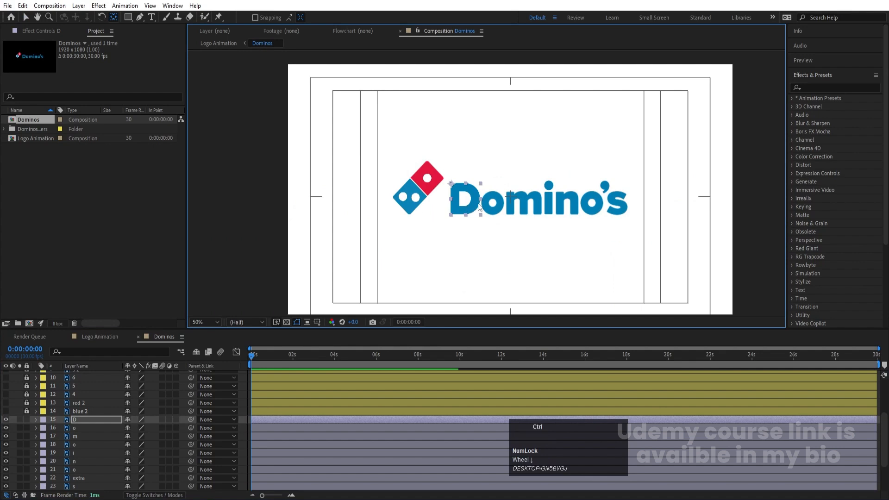
key(ctrl+r)
drag(517, 54, 552, 217)
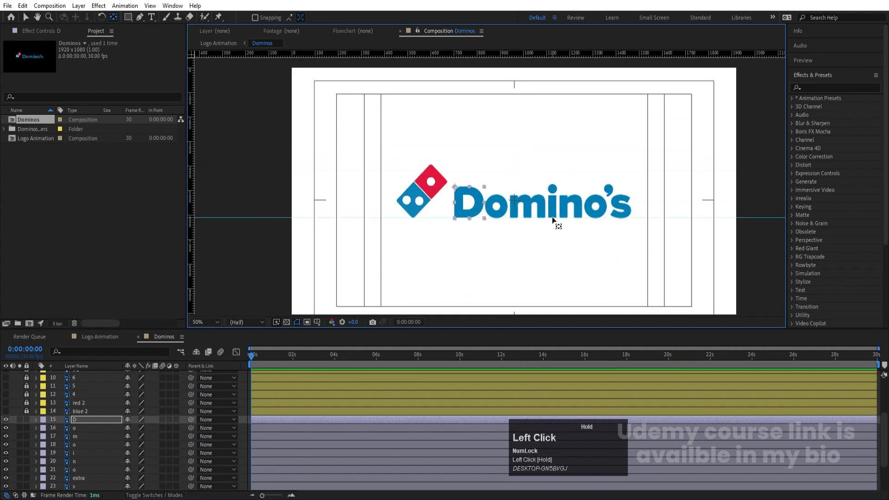
Solo the D layer and set the composition's background color to white
click(20, 420)
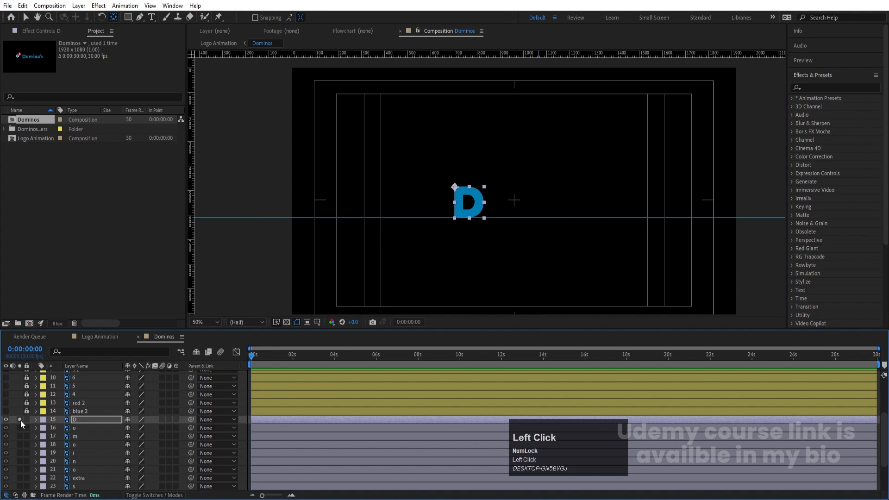
key(ctrl+k)
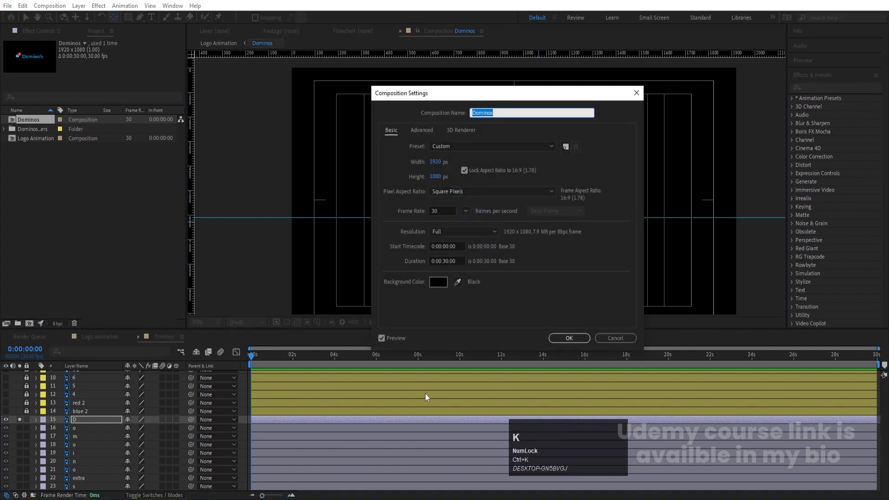
click(438, 282)
click(154, 175)
key(Return)
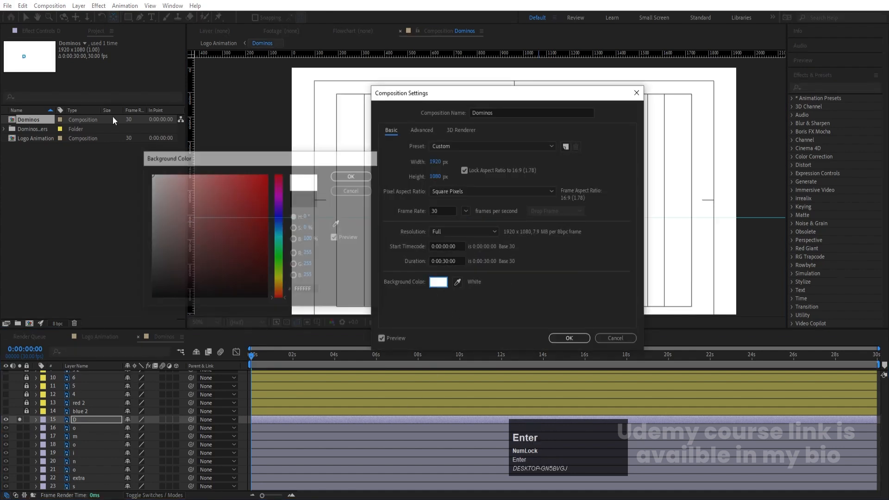
key(Return)
Set a first Position keyframe on the D layer at 0:00:00:00
scroll(500, 204, up, 1)
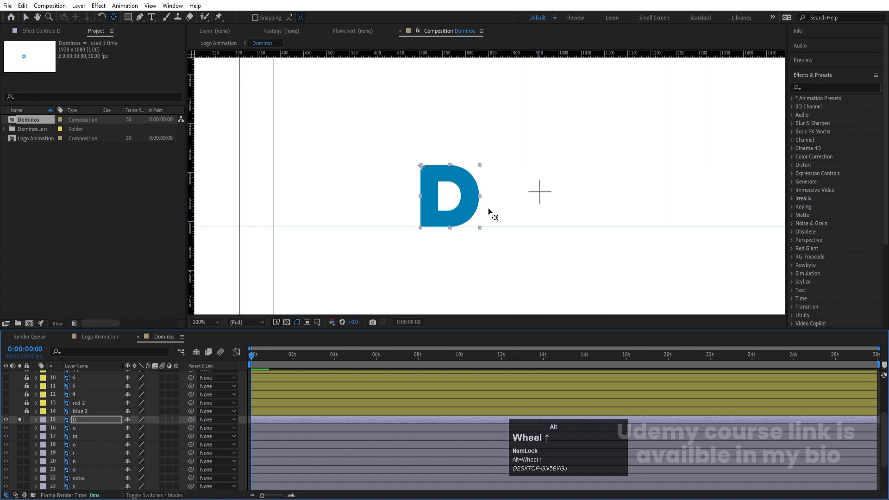
key(v)
scroll(460, 205, down, 1)
key(space)
drag(512, 184, 477, 188)
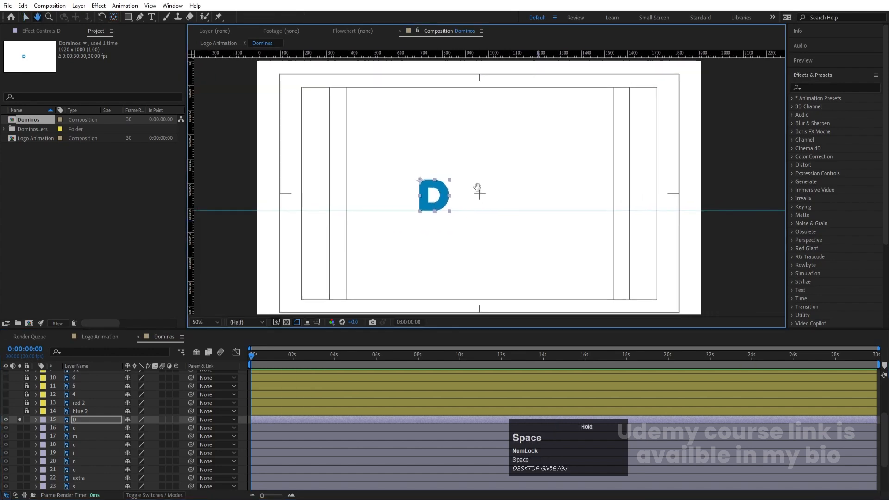
click(90, 419)
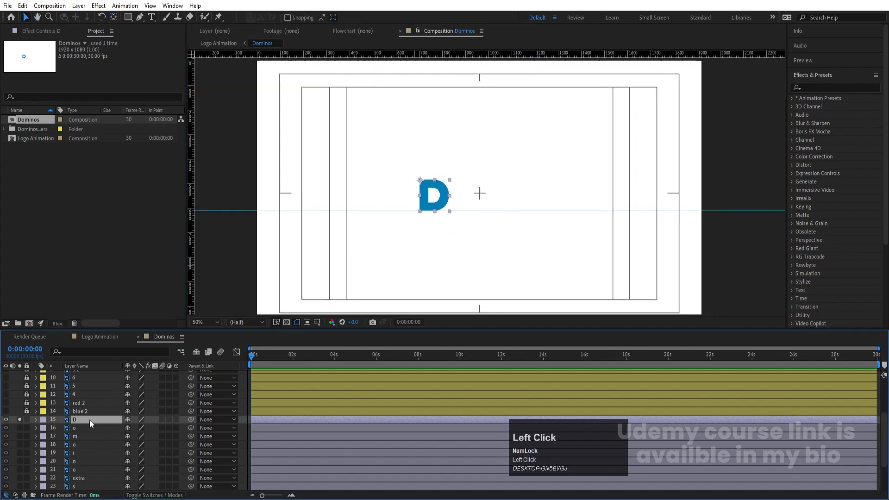
key(p)
click(59, 428)
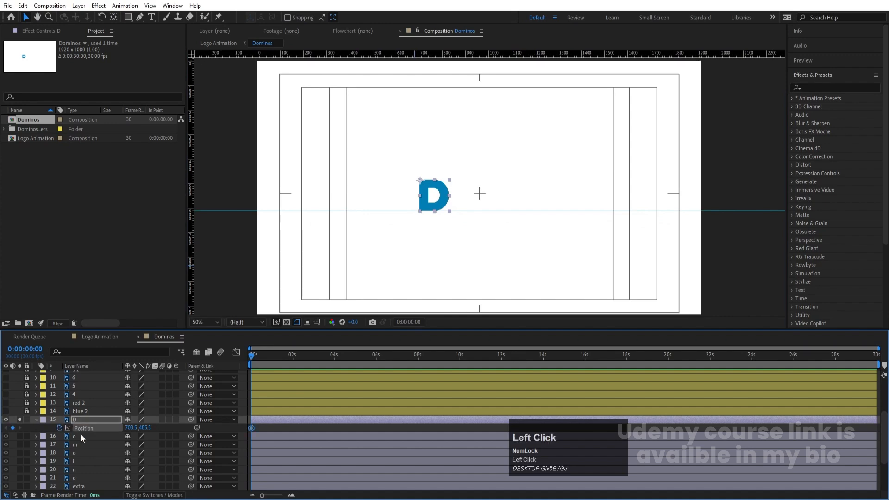
Add Position keyframes for the D layer at 0:00:00:20 and 0:00:01:00, keeping its resting position
key(equal)
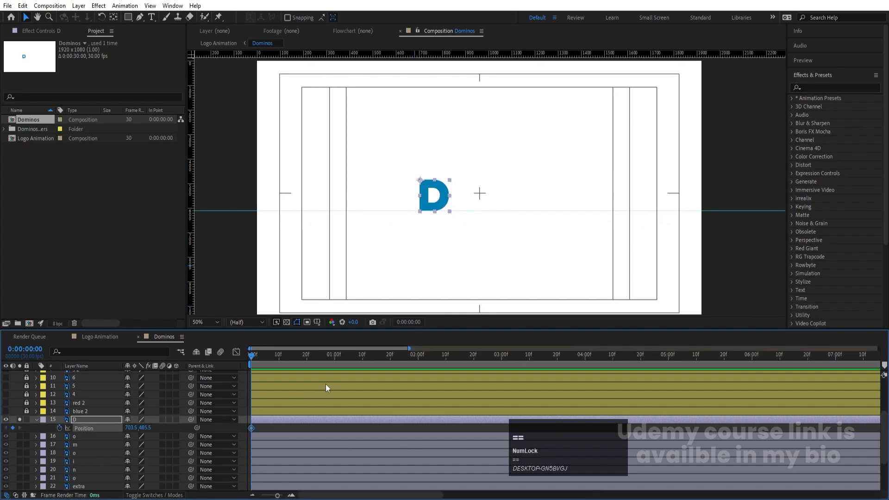
click(307, 354)
click(22, 430)
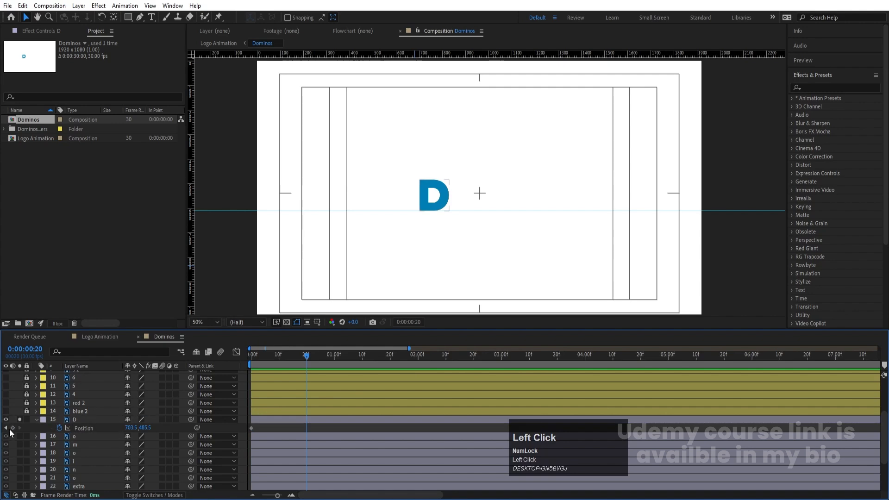
click(13, 428)
click(336, 354)
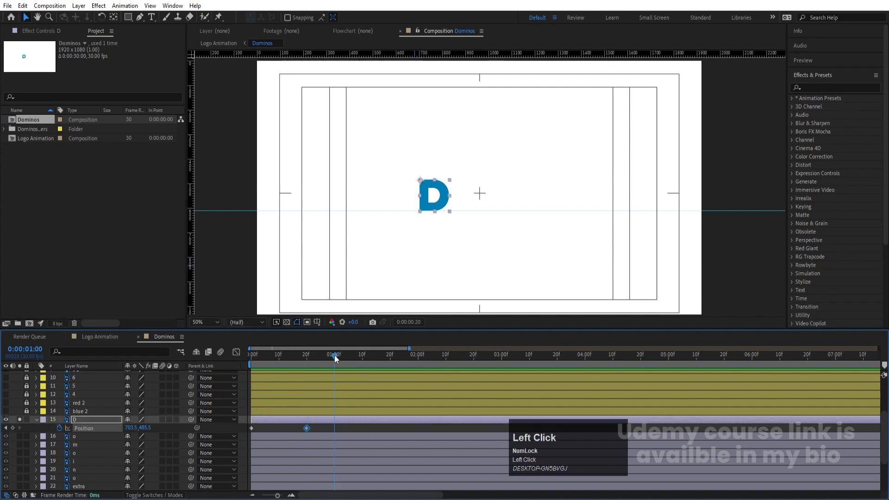
click(13, 428)
Raise the D straight up to about Y 195.5 at the first frame and about Y 403.5 at 0:00:00:25
key(Home)
key(=)
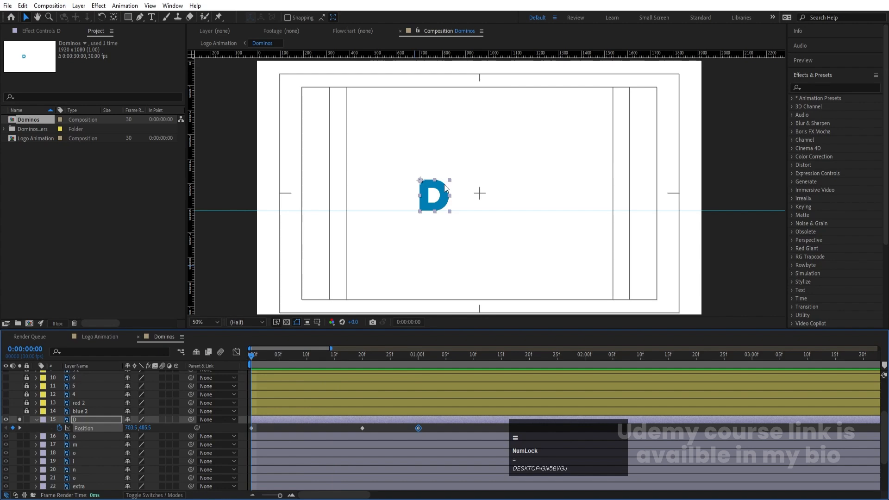
drag(444, 187, 443, 137)
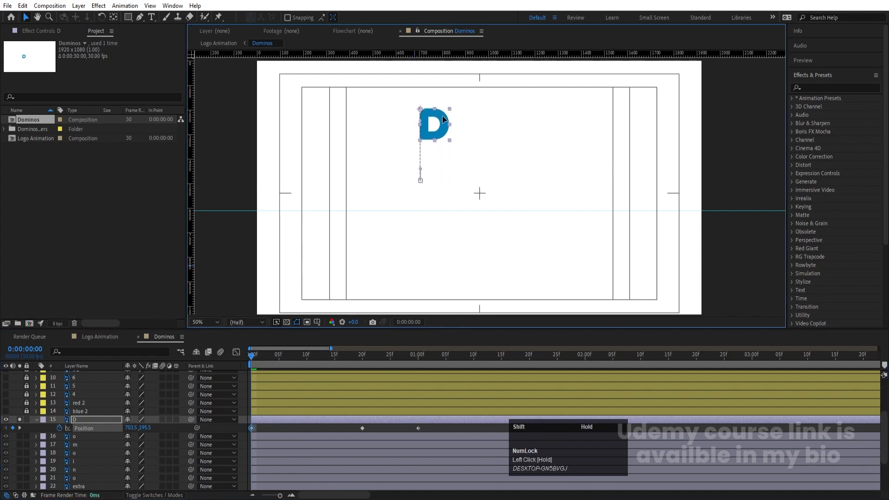
drag(346, 355, 373, 368)
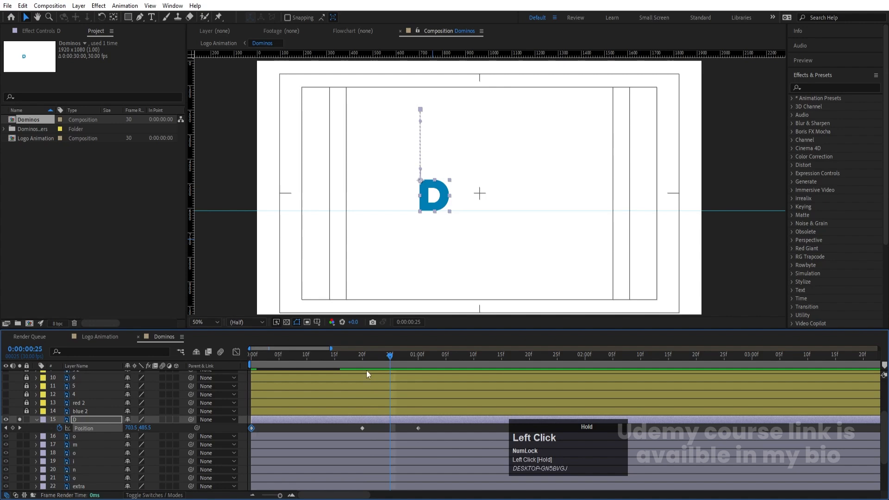
drag(145, 427, 120, 413)
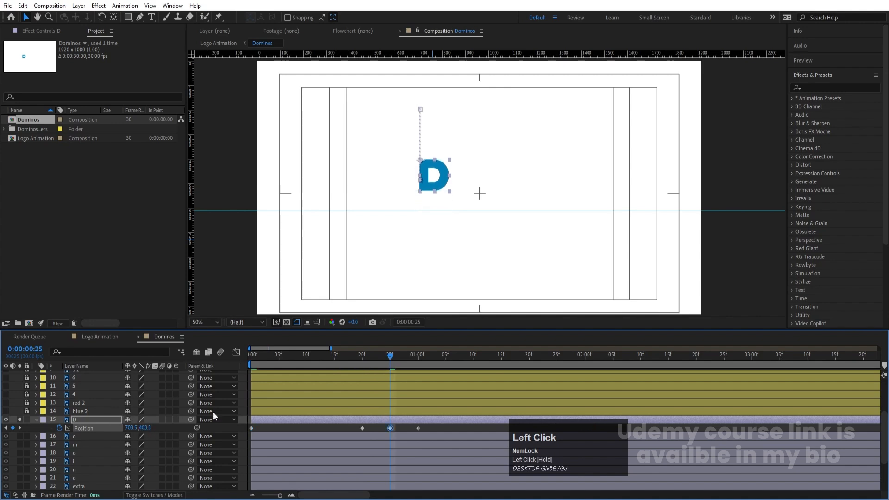
Apply Easy Ease to all of the D layer's Position keyframes and display their speed graph
drag(424, 427, 184, 431)
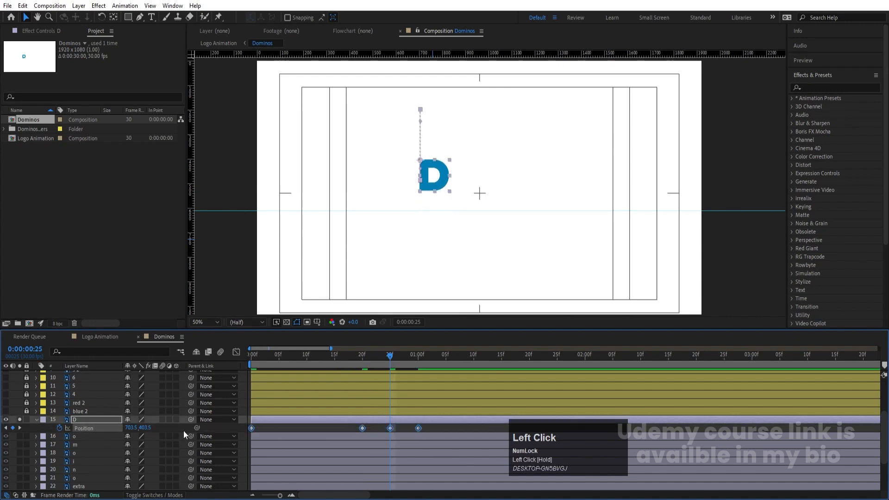
key(F9)
click(236, 352)
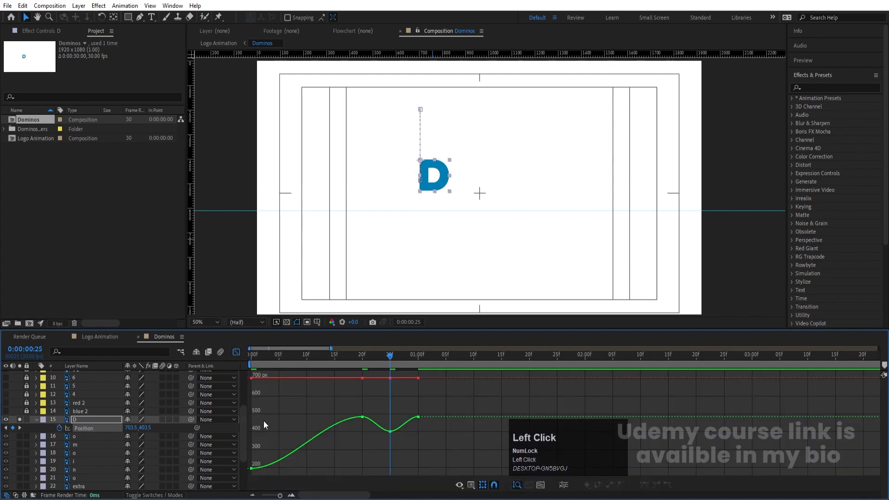
right_click(290, 417)
click(328, 334)
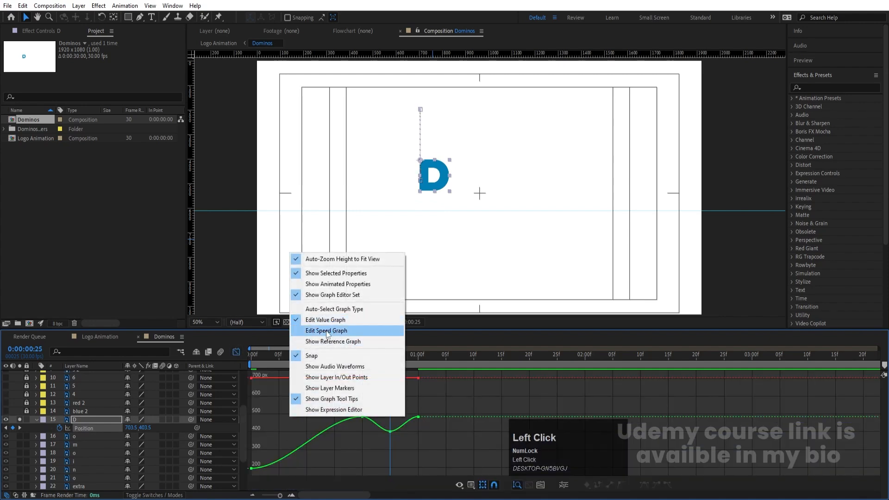
Reshape the first speed curve so the D's fall peaks in speed just before frame 20, and preview it
drag(276, 459, 358, 468)
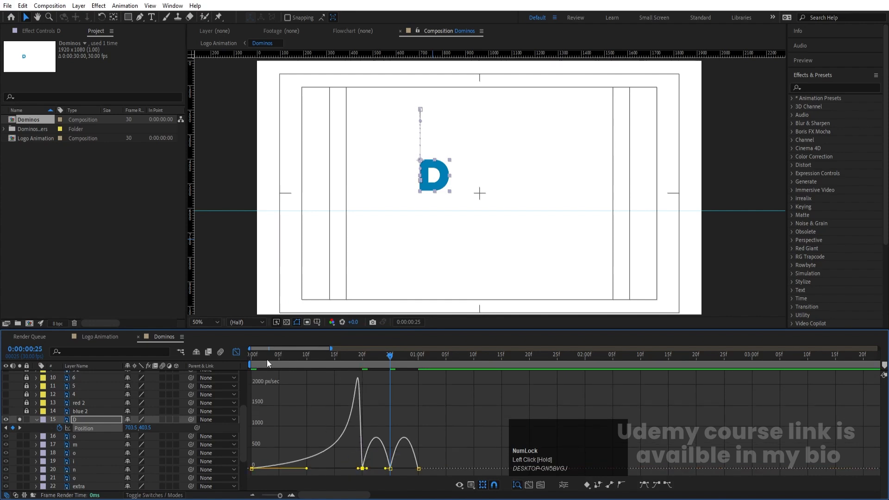
key(space)
key(space)
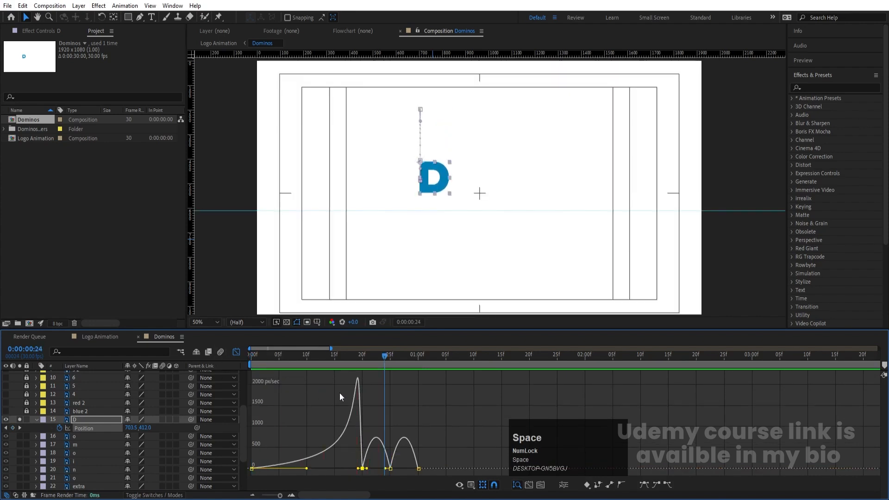
Reshape the rebound's speed curves with long easing around frame 25 and short handles at frame 20 and one second
key(equal)
click(389, 356)
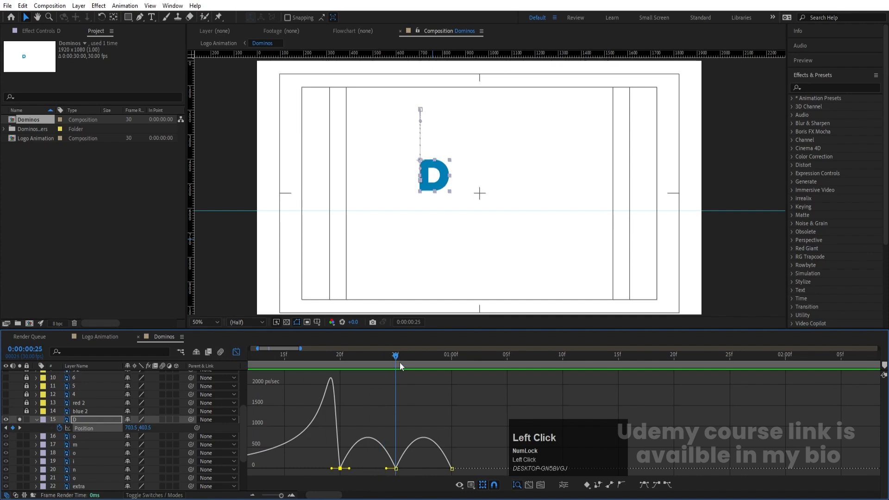
click(396, 469)
drag(388, 470, 432, 471)
drag(349, 468, 344, 467)
click(451, 468)
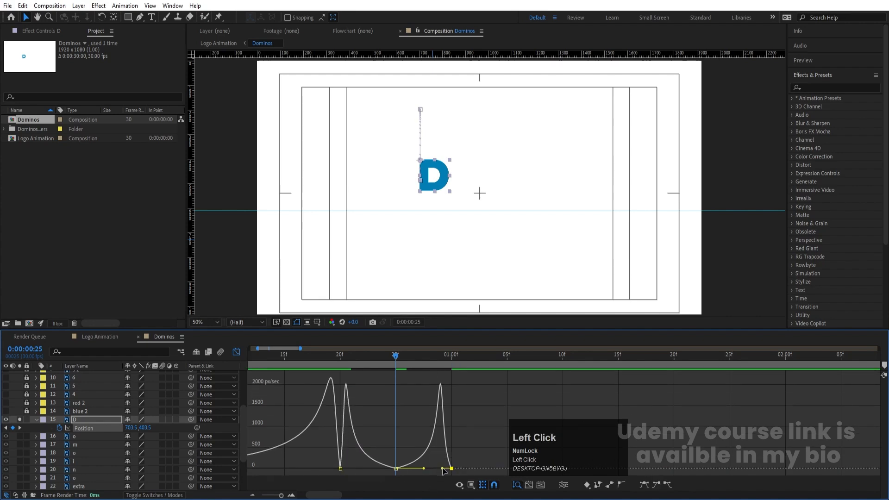
drag(443, 468, 447, 468)
Sharpen the fall's speed peak just before frame 20 and preview the D's bounce from the start
drag(300, 452, 335, 469)
drag(274, 357, 208, 359)
key(space)
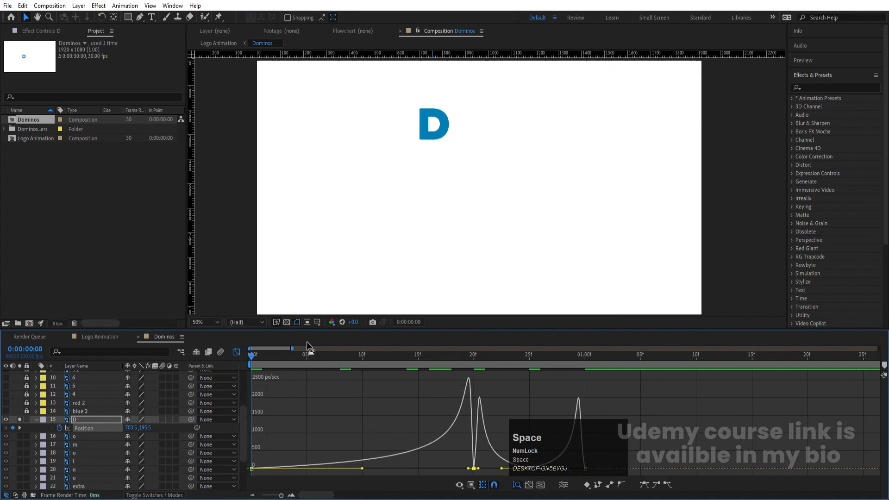
key(space)
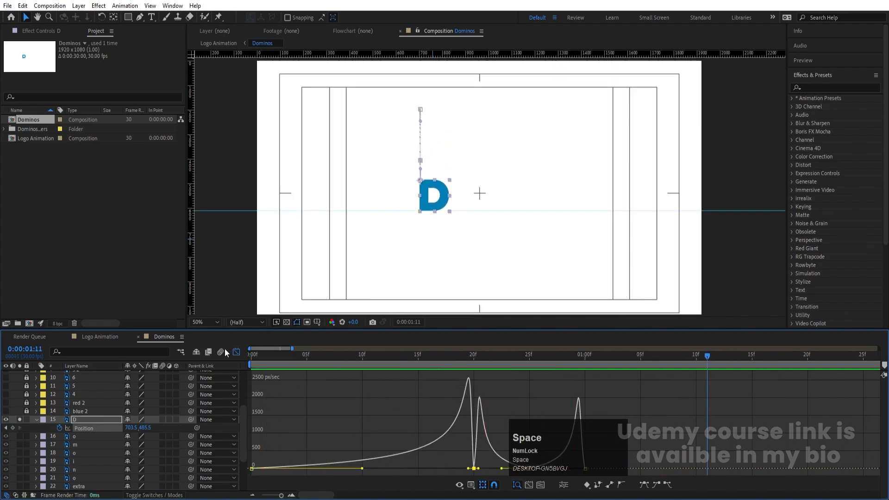
Return to the layer timeline and shift all of the D's Position keyframes together to start just past two seconds
click(235, 352)
drag(307, 354, 159, 412)
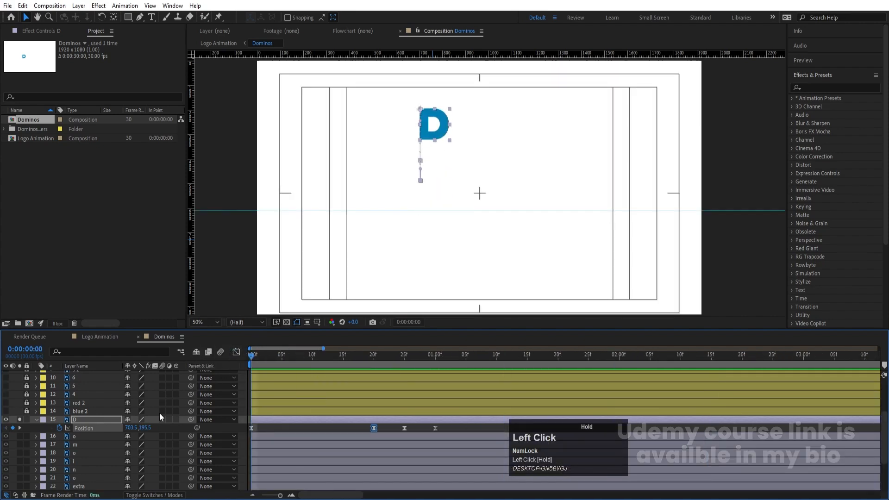
click(90, 425)
drag(250, 427, 372, 415)
click(314, 423)
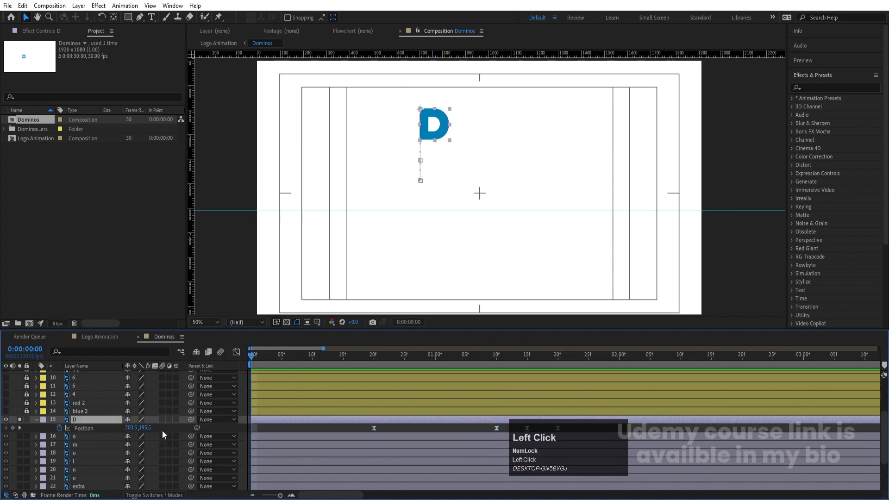
click(92, 427)
drag(373, 429, 644, 427)
Keyframe the D's Scale growing from 0% at the start of the timeline to 100% at one second
key(minus)
key(shift+s)
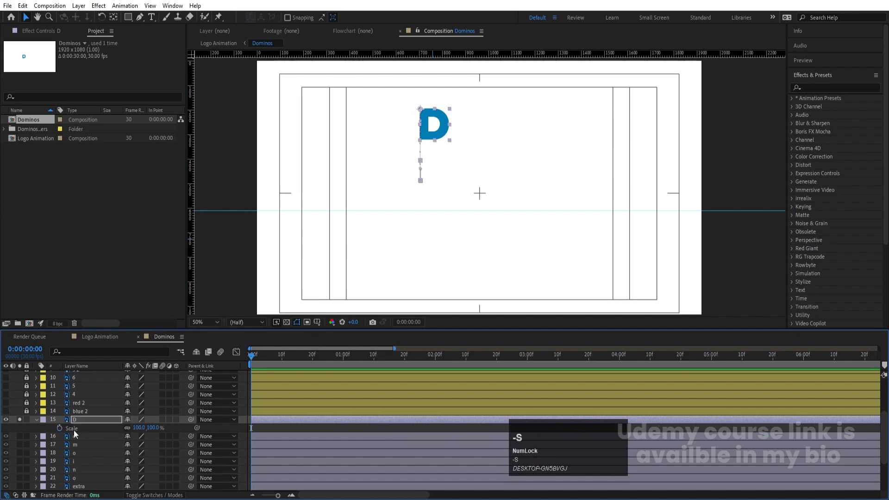
click(59, 428)
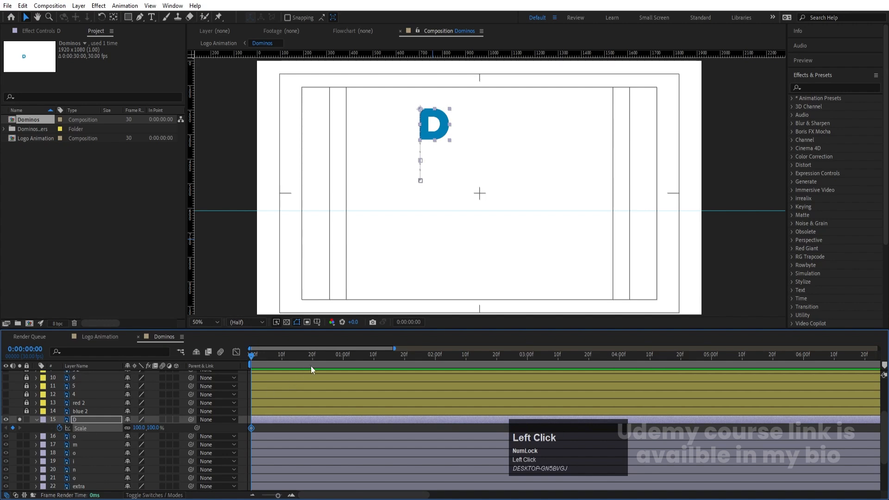
click(344, 359)
click(137, 428)
text(0)
key(Return)
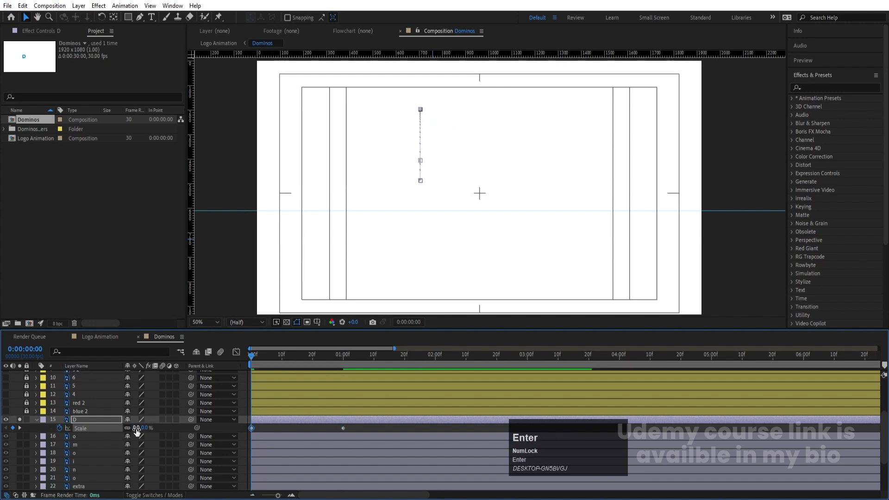
Start keyframing the D's Rotation with a value of -90° at the start of the timeline
key(r)
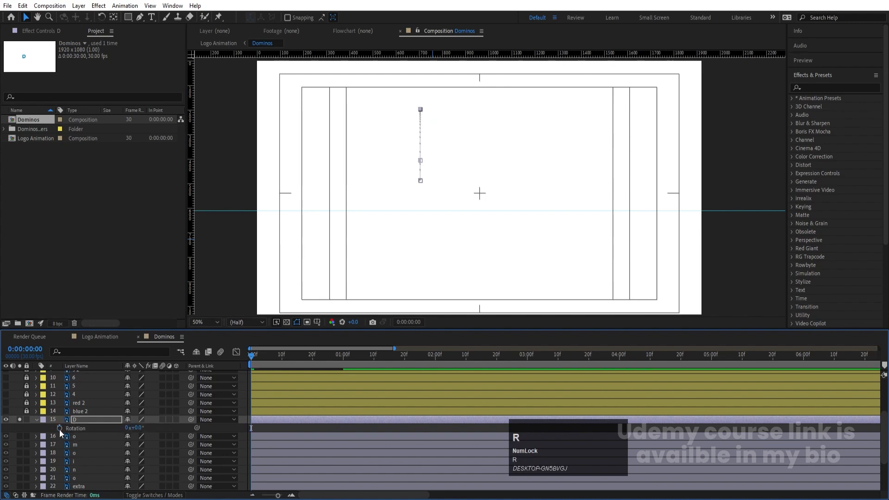
click(59, 428)
click(139, 428)
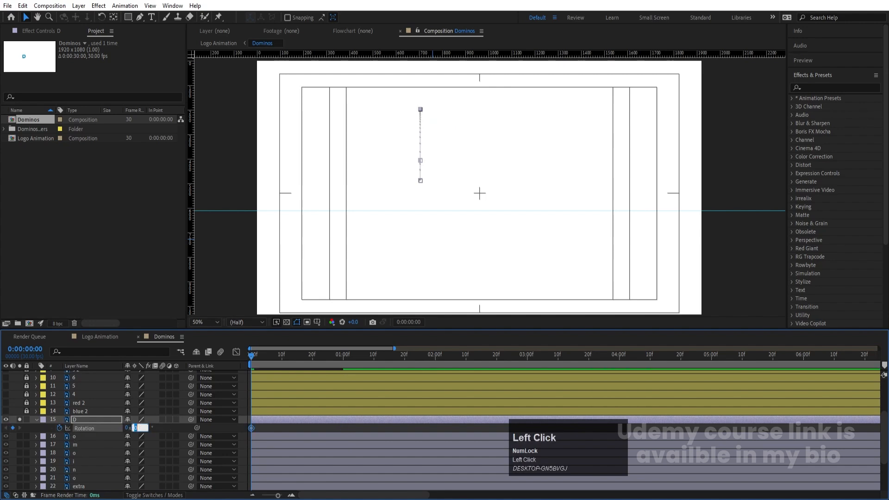
text(-9)
key(Return)
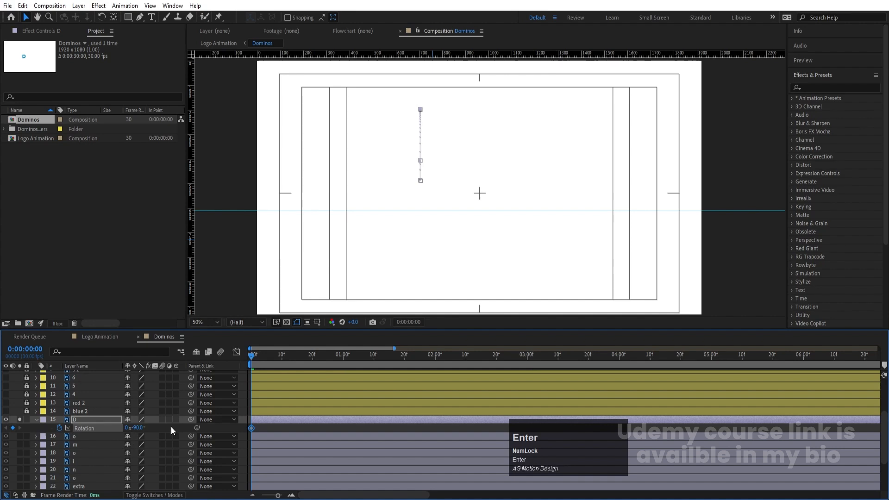
Reveal all of the D's keyframed properties and set its Rotation to 90° at one second
key(u)
key(space)
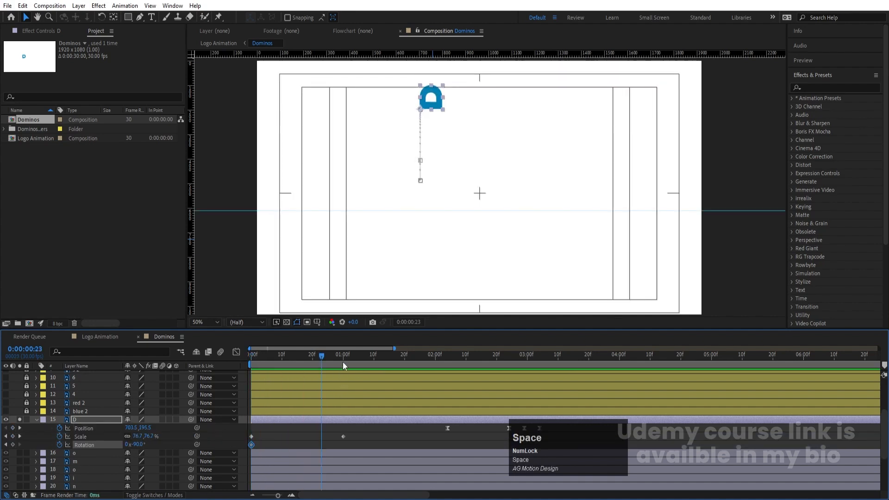
click(343, 362)
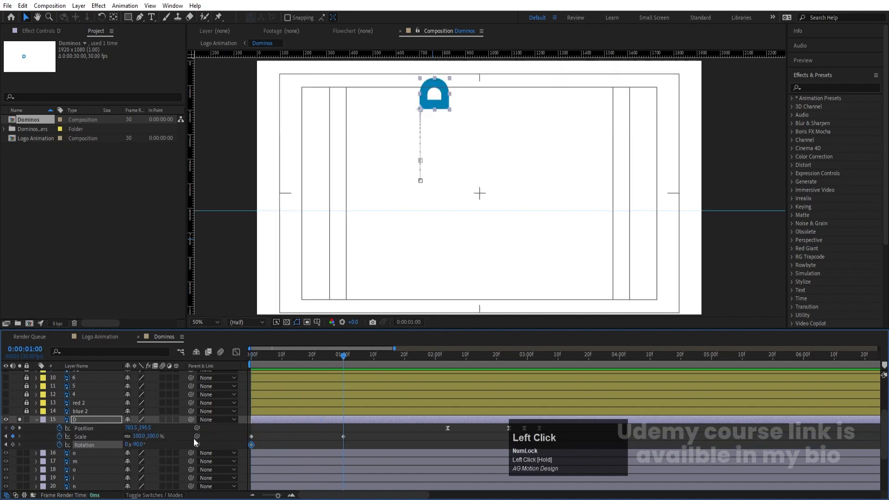
click(138, 444)
text(90)
key(Return)
Settle the D's swing with Rotation keyframes of -13° at 1:20 and 0° at 2:05
drag(399, 365, 405, 365)
drag(136, 445, 78, 437)
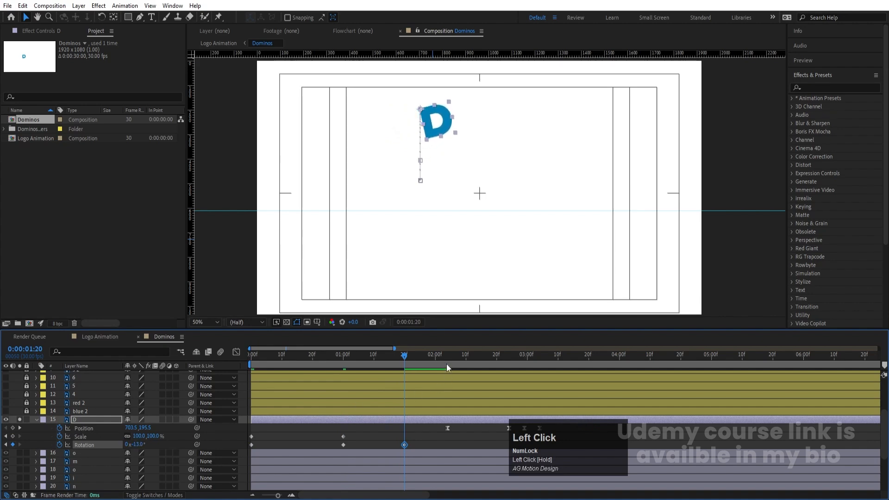
drag(447, 365, 451, 360)
click(137, 444)
text(0)
key(Return)
Apply Easy Ease to all of the D's Rotation keyframes and preview the swing from the start
click(99, 444)
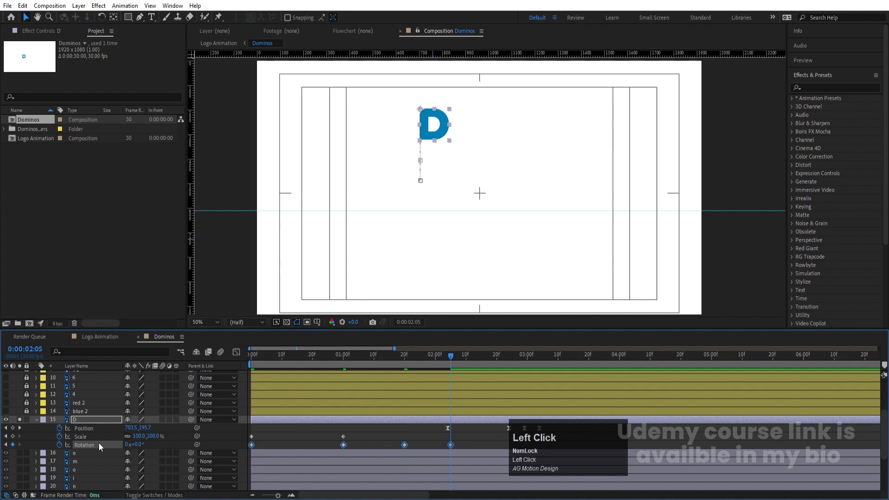
key(F9)
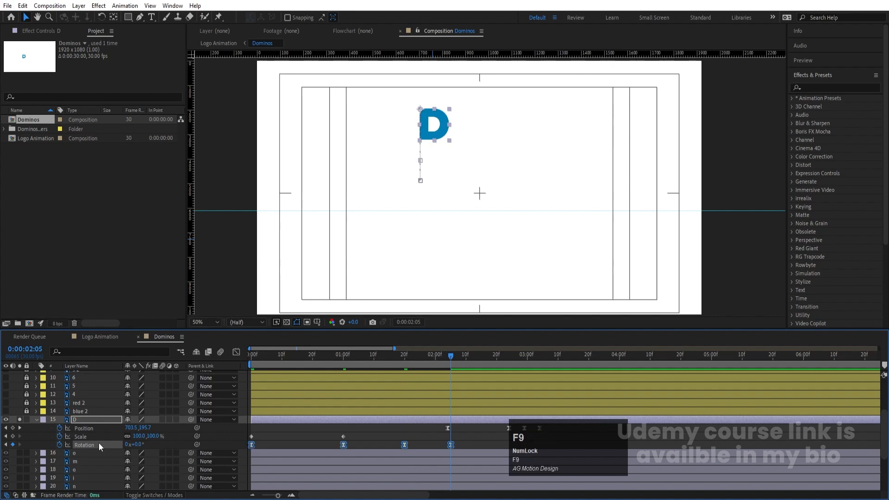
click(254, 364)
key(space)
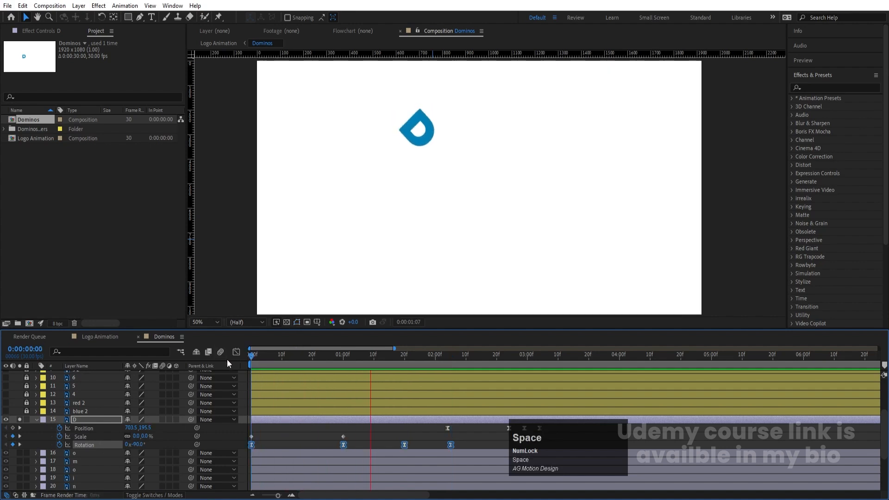
Apply Easy Ease to both of the D's Scale keyframes and preview the animation from the start
click(343, 436)
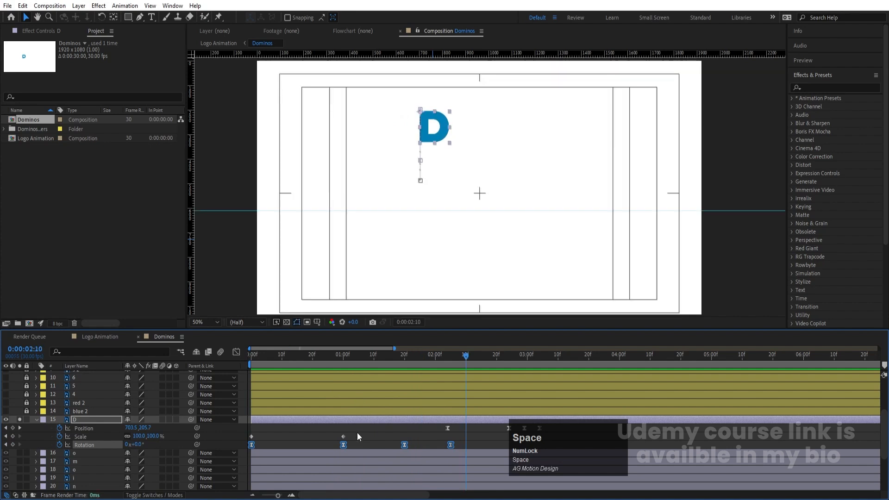
drag(308, 436, 215, 423)
key(F9)
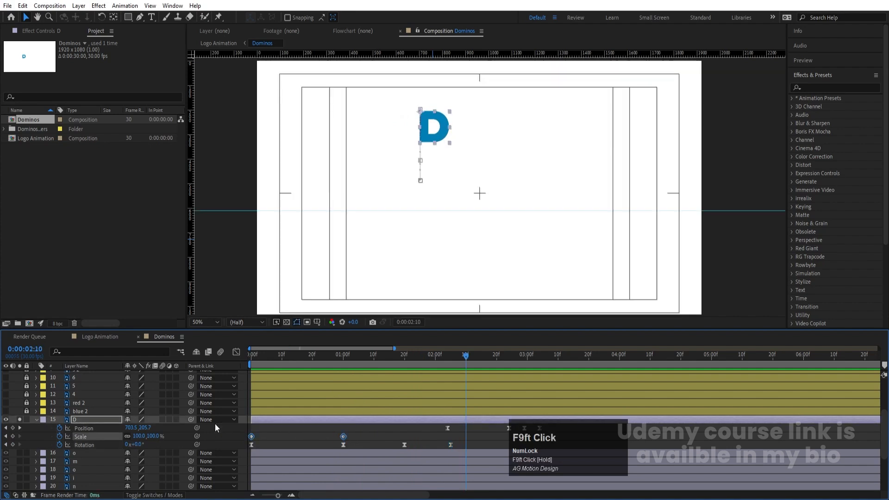
click(260, 352)
key(space)
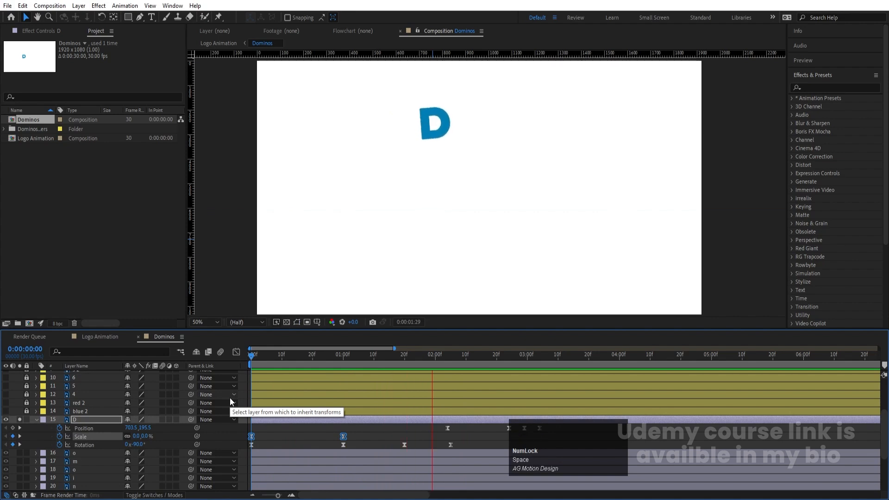
key(space)
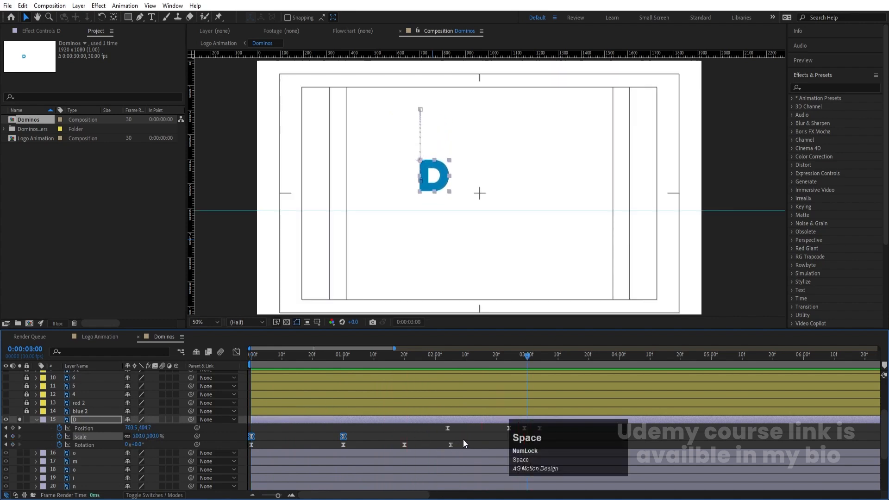
Compress the D's Scale and Rotation keyframes proportionally to end just before one second, and preview the faster swing
drag(463, 440, 223, 452)
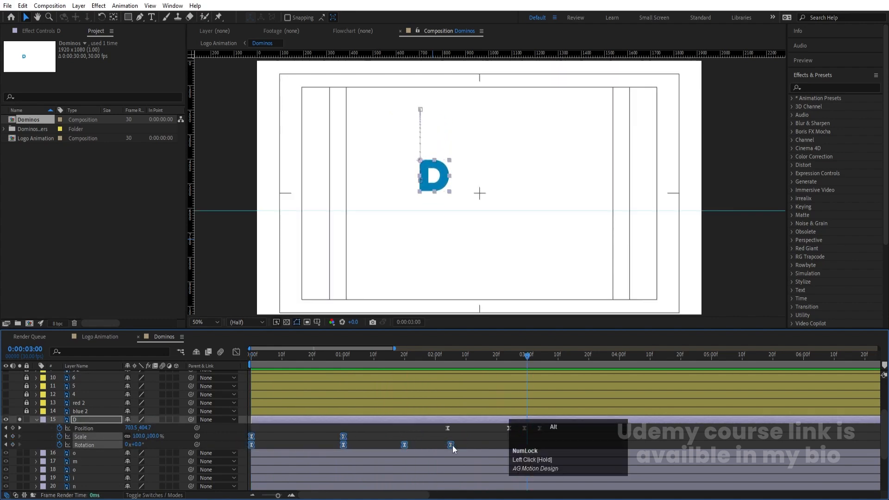
alt+drag(451, 445, 341, 438)
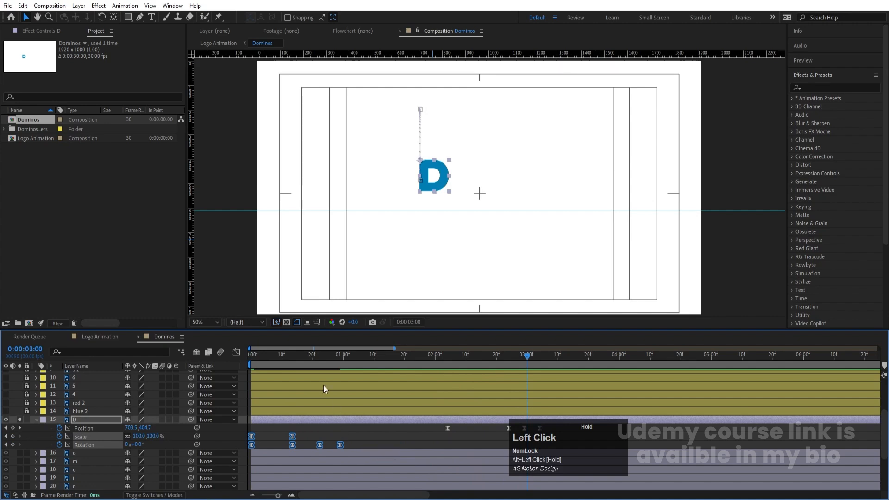
click(254, 353)
key(space)
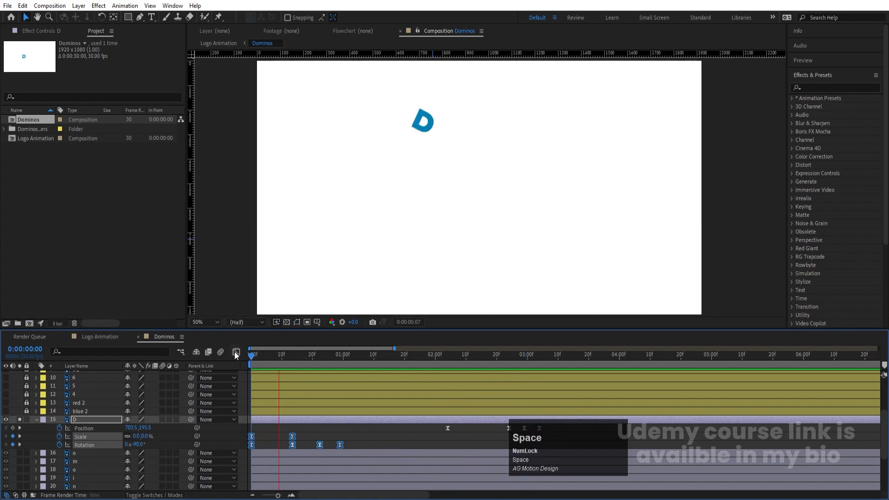
click(370, 442)
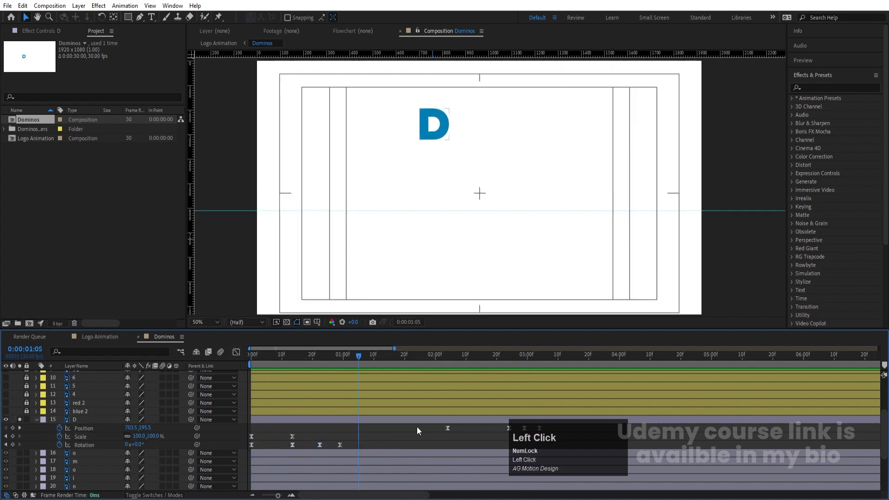
Shift all of the D's Position keyframes earlier to start at about frame 22, and preview the full animation
click(103, 428)
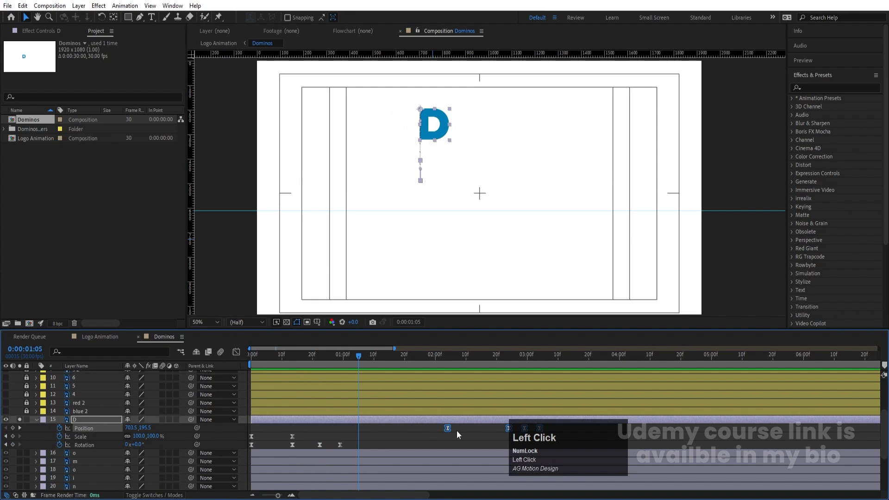
drag(449, 428, 320, 424)
drag(313, 362, 245, 368)
key(space)
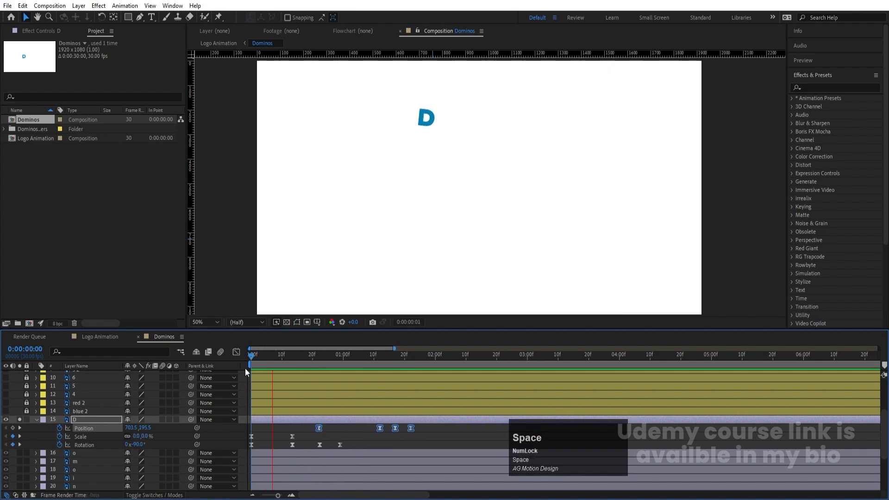
key(space)
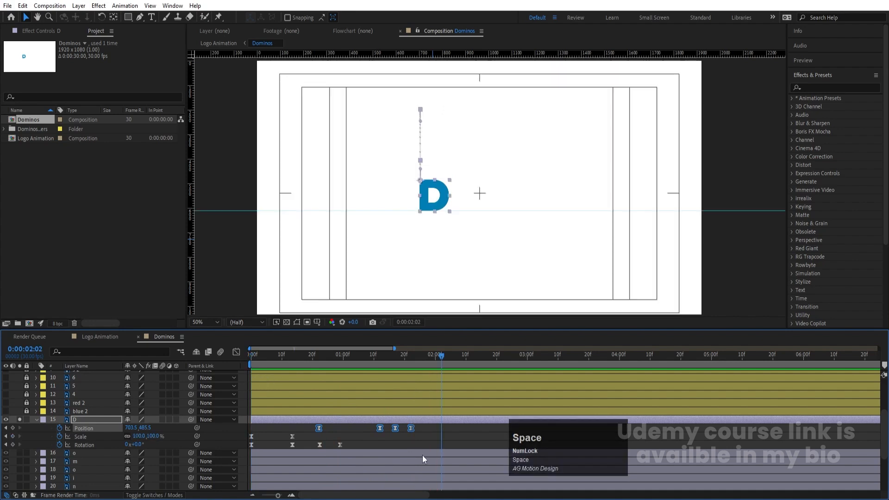
Collapse the D's keyframed properties and turn off its solo to play the whole logo from the start
click(445, 438)
key(u)
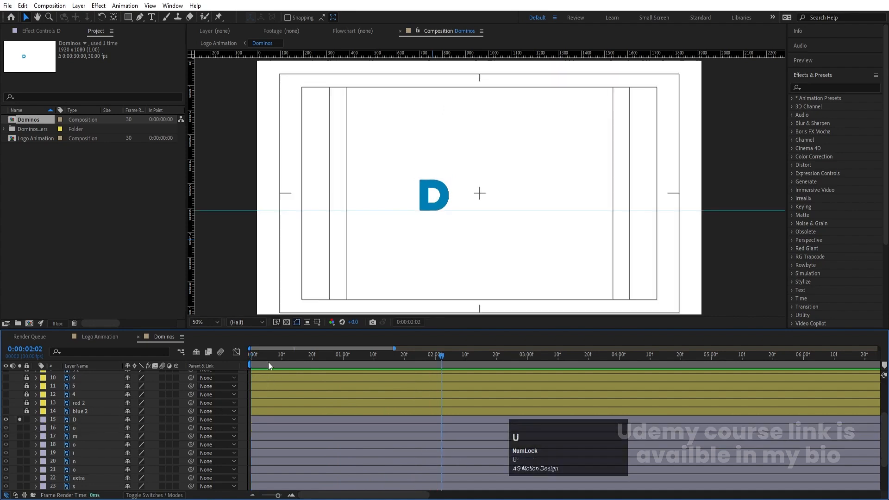
drag(268, 362, 152, 360)
key(space)
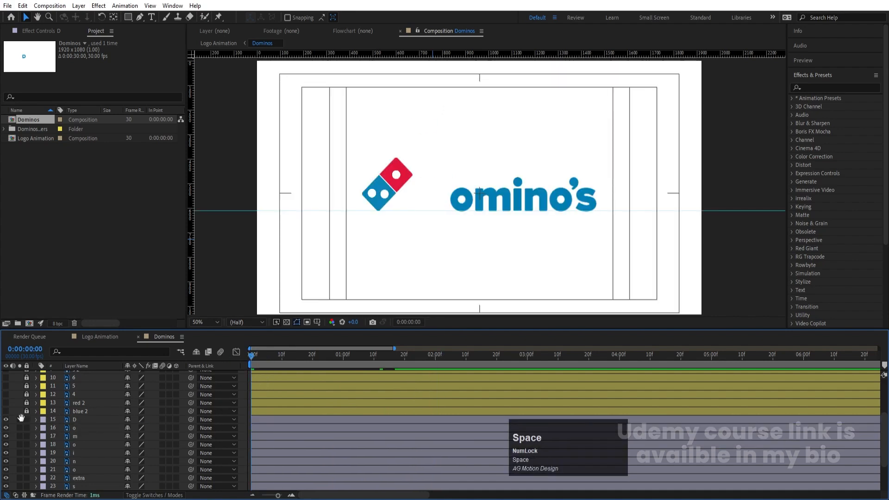
Lock and hide the two large o letters of the wordmark, layers 16 and 21
click(461, 202)
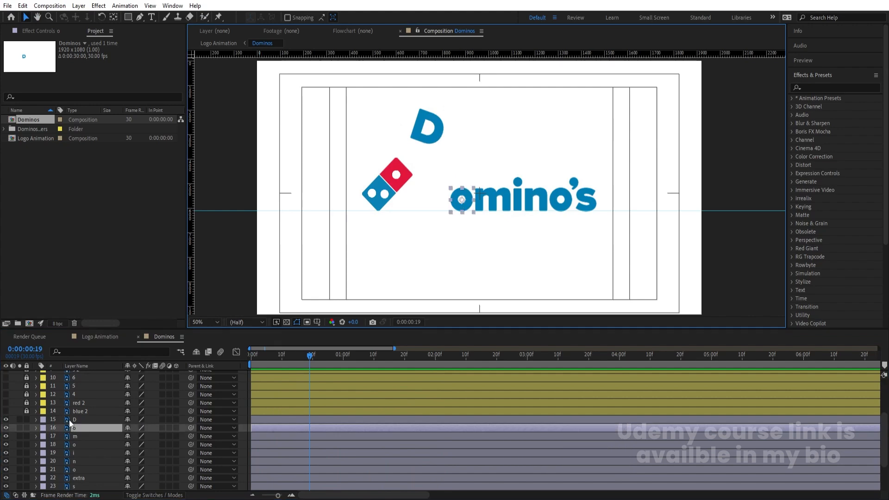
click(29, 426)
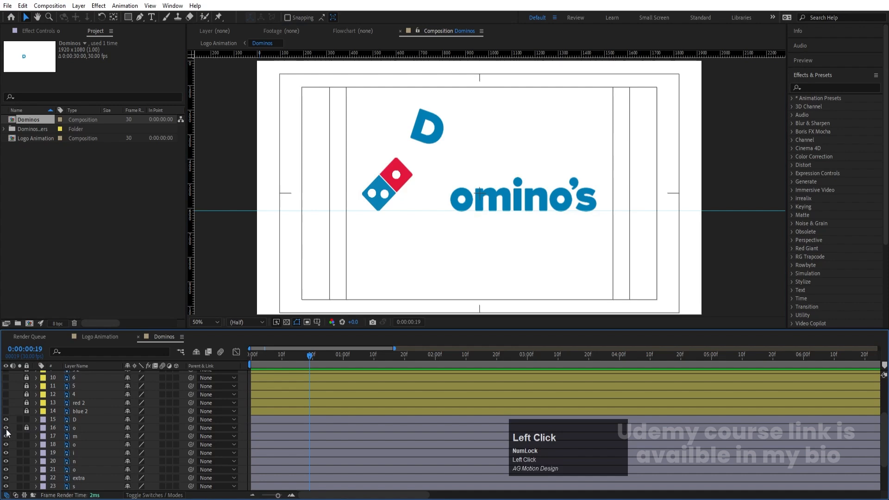
click(6, 429)
click(562, 201)
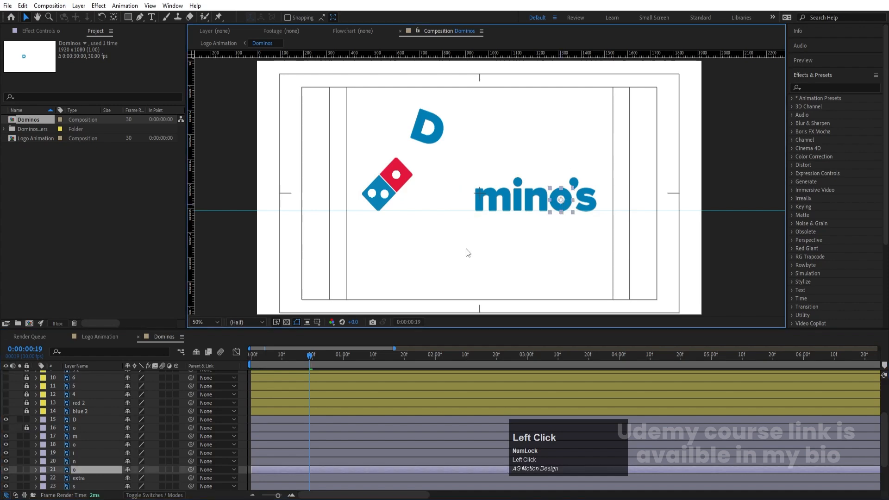
click(6, 469)
click(27, 470)
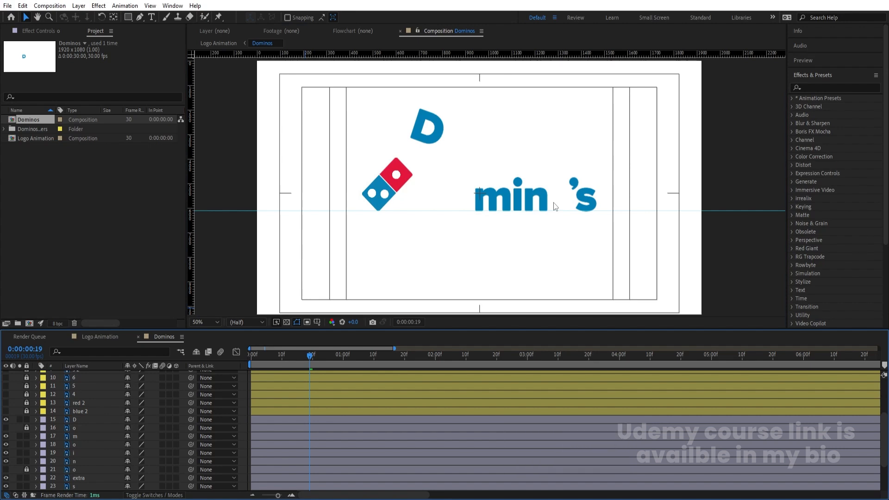
Solo the dot and stem layers of the letter i at the start of the timeline, and select the stem alone
click(516, 204)
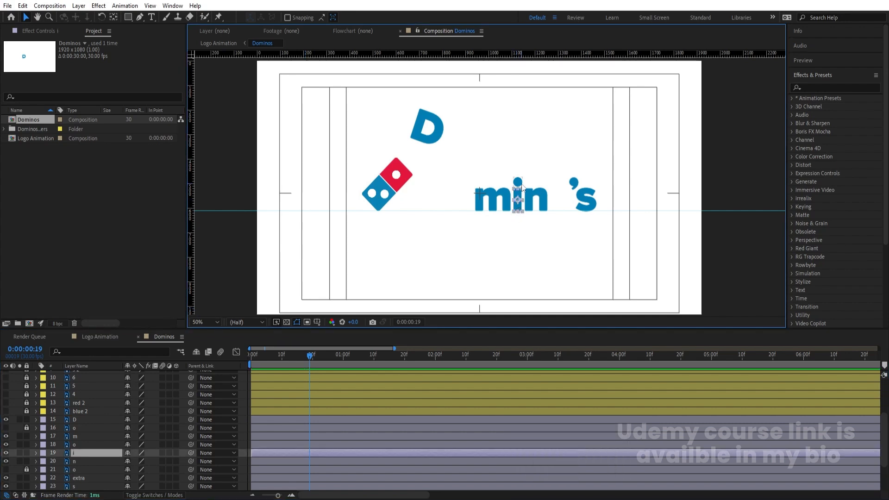
click(521, 186)
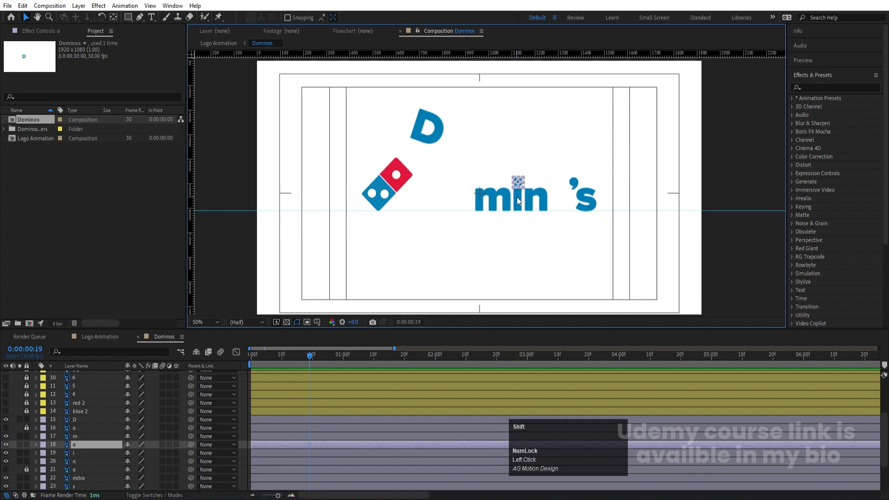
scroll(517, 196, up, 2)
shift+click(517, 196)
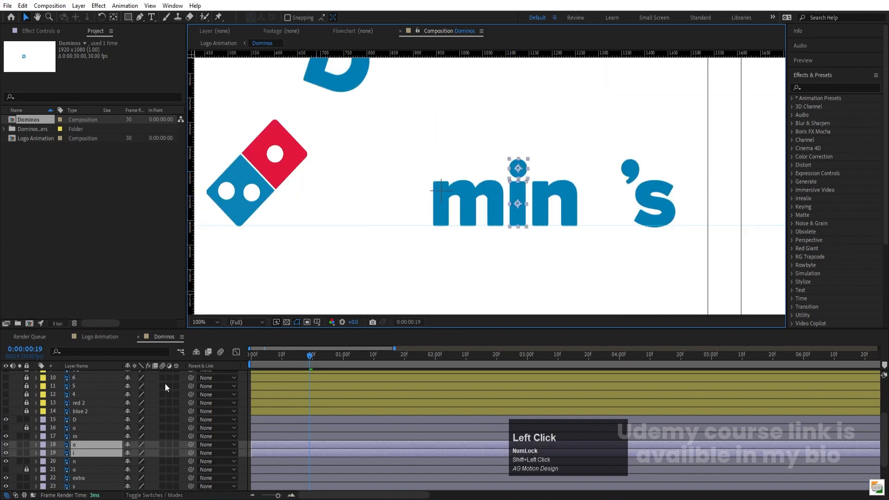
mouse_move(80, 445)
mouse_down()
mouse_move(80, 427)
mouse_move(82, 443)
mouse_up()
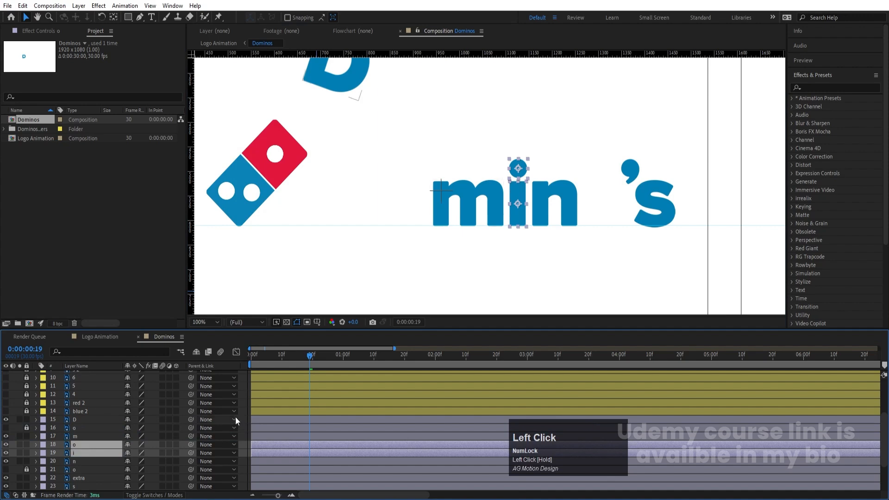
click(252, 357)
click(19, 445)
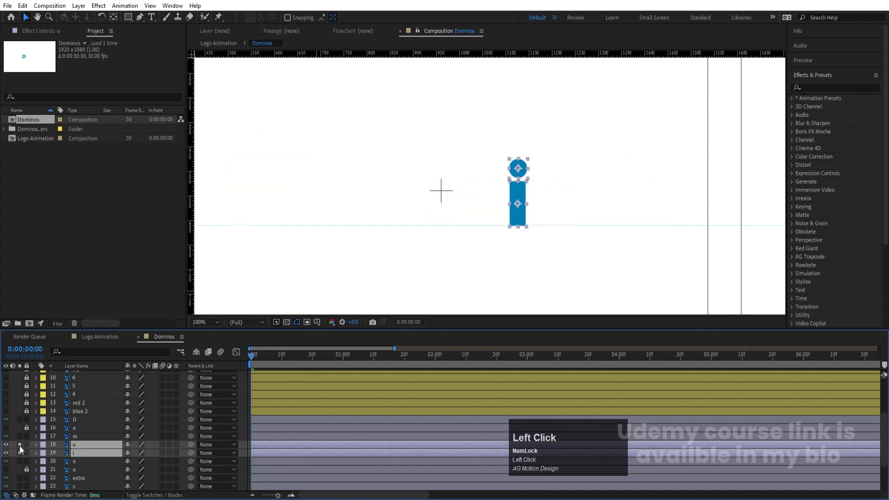
click(613, 161)
click(512, 194)
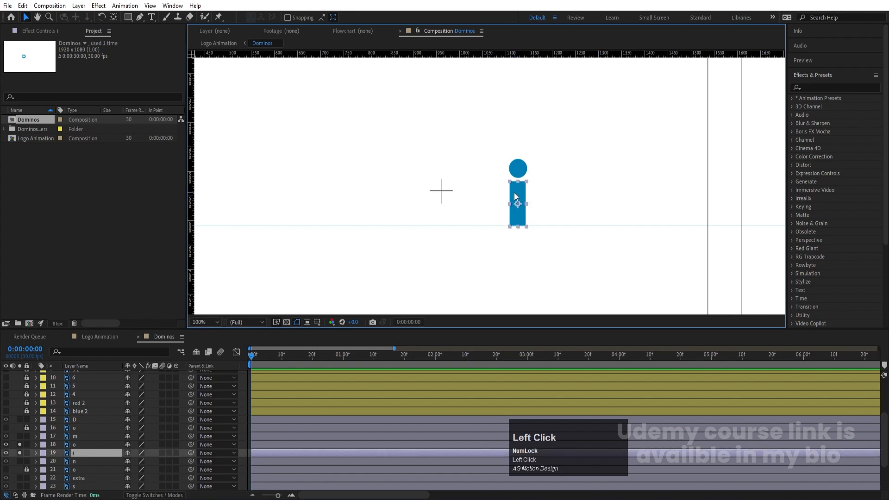
Move the stem's anchor point to the centre of its bottom edge with the Pan Behind tool
scroll(514, 193, up, 3)
scroll(514, 192, down, 2)
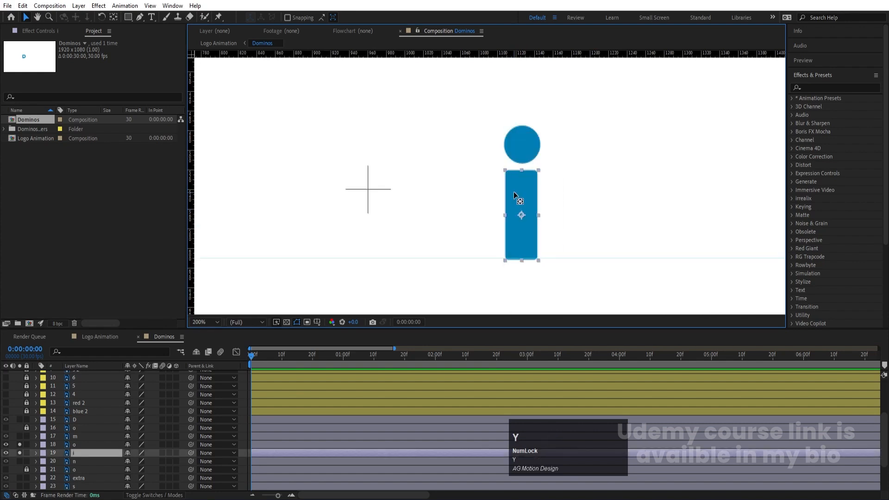
key(y)
click(523, 216)
drag(523, 215, 522, 258)
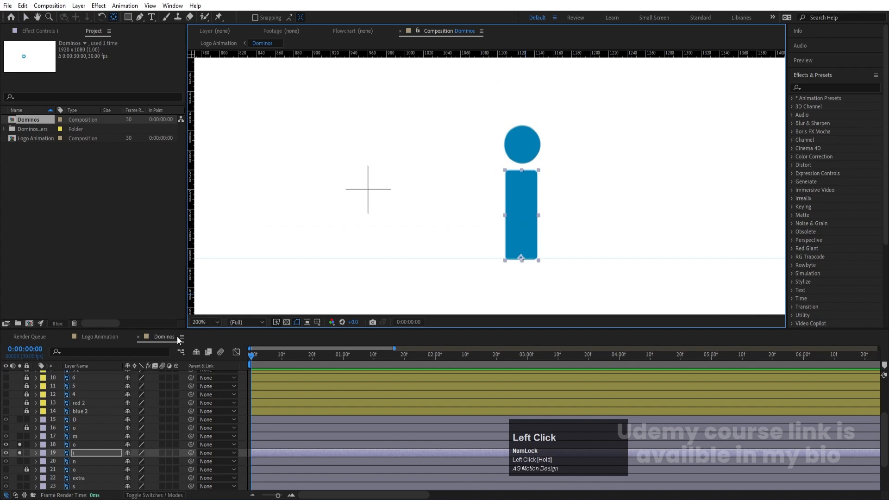
click(212, 322)
click(212, 151)
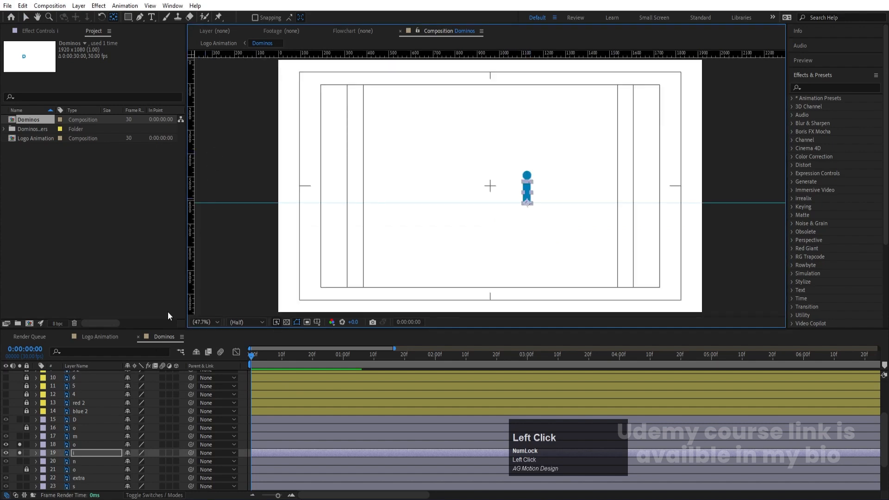
Add Position keyframes to both the dot and the stem of the i at frames 0 and 20
shift+click(74, 446)
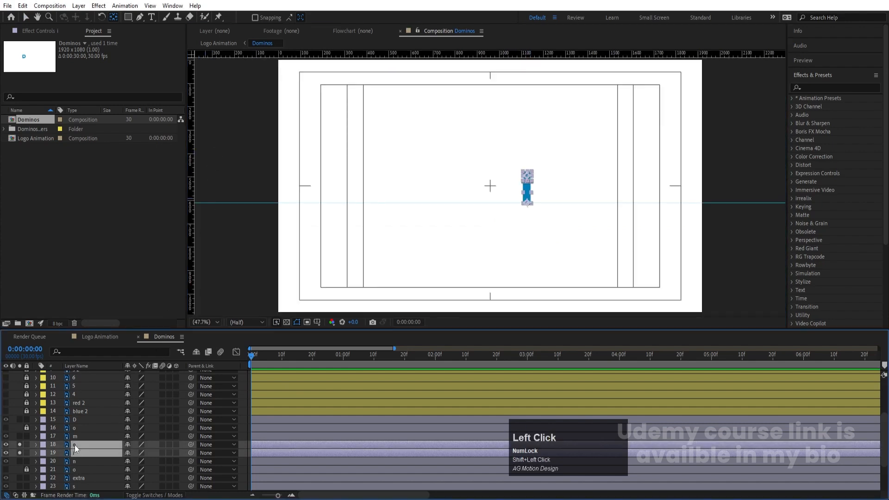
key(p)
click(59, 453)
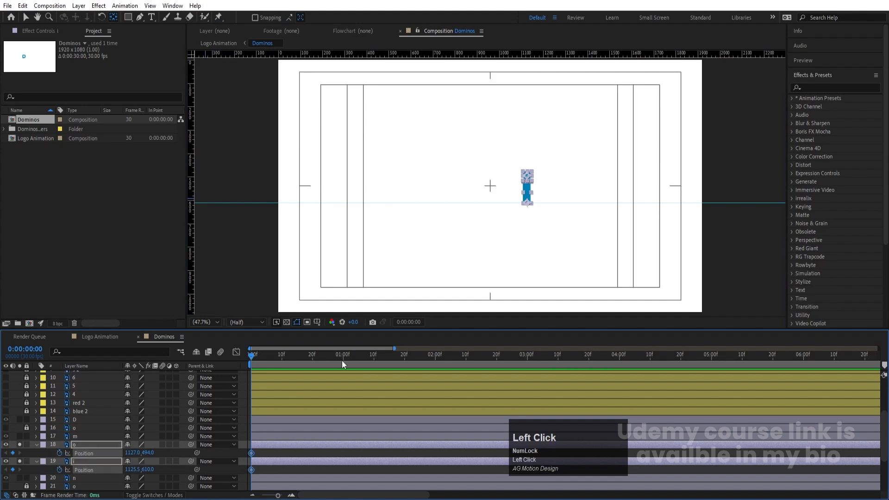
click(313, 354)
click(13, 452)
click(13, 469)
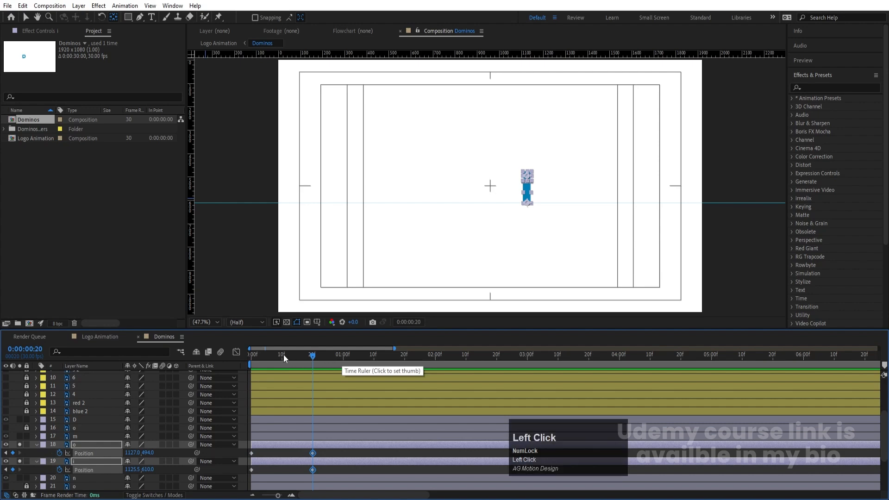
At frame 0, raise the dot and stem above the canvas to about Y -131 and -15, and Easy Ease all their Position keyframes
drag(284, 354, 167, 362)
key(v)
drag(531, 180, 532, 42)
drag(324, 451, 243, 471)
key(F9)
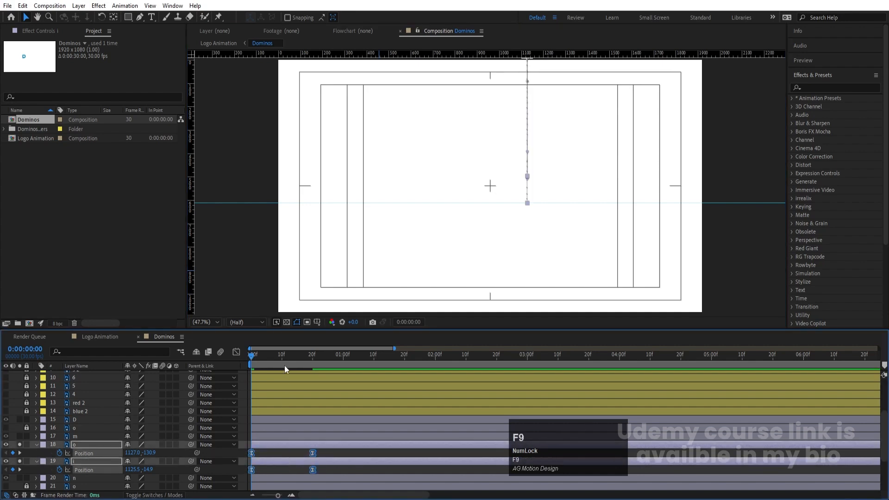
Skew the dot and stem's Position speed curve so the drop is fastest just before frame 20, and preview it
click(236, 351)
mouse_move(274, 452)
mouse_down()
mouse_move(249, 476)
mouse_move(300, 465)
mouse_up()
key(=)
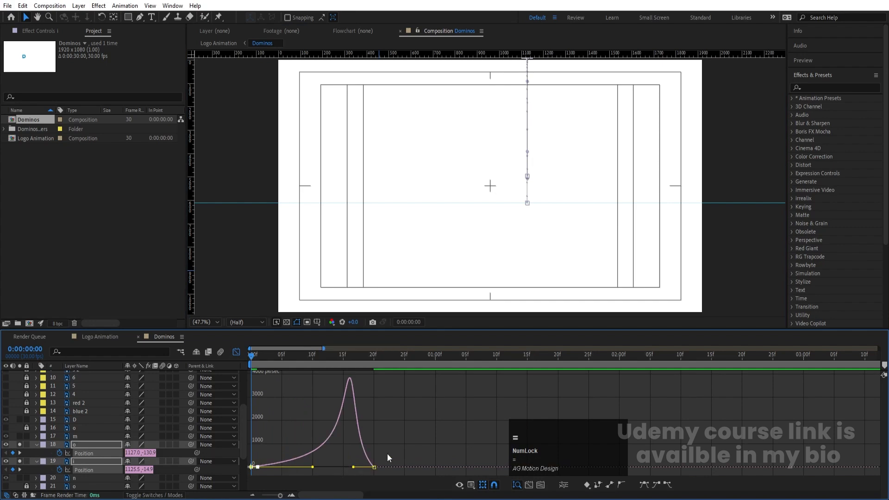
mouse_move(407, 409)
mouse_down()
mouse_move(349, 491)
mouse_move(358, 465)
mouse_move(366, 465)
mouse_up()
click(235, 352)
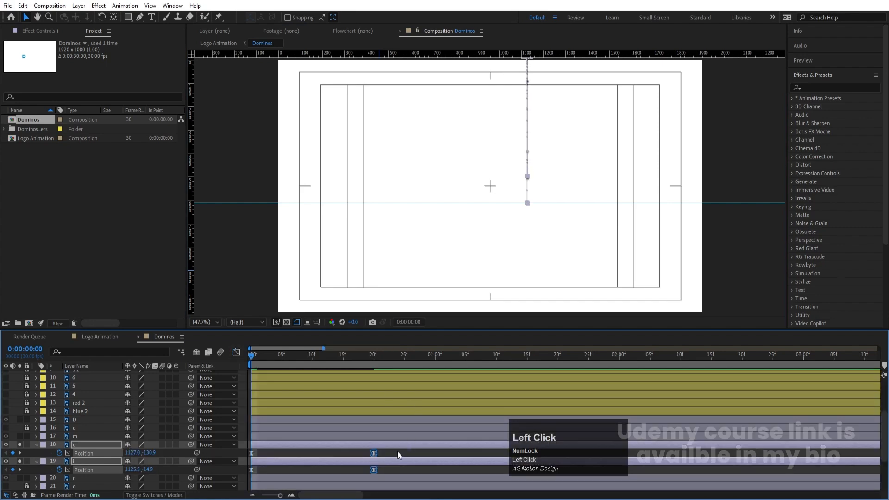
key(space)
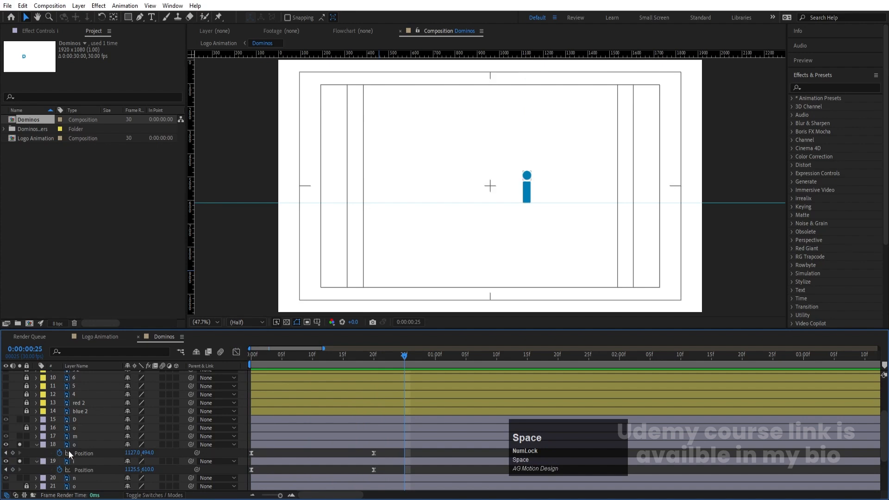
Keyframe a stem bounce with Position Y 565 at frame 25 and its resting position at 1:00, and preview it with the dot unsoloed
click(36, 443)
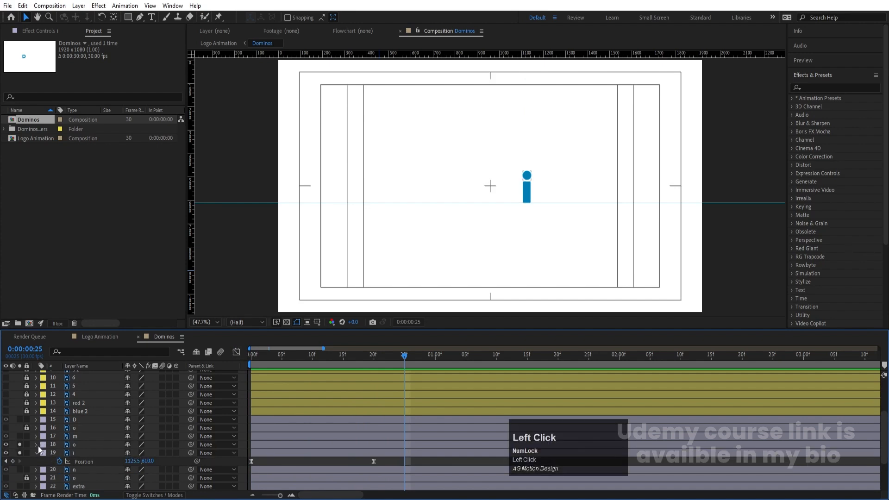
click(81, 451)
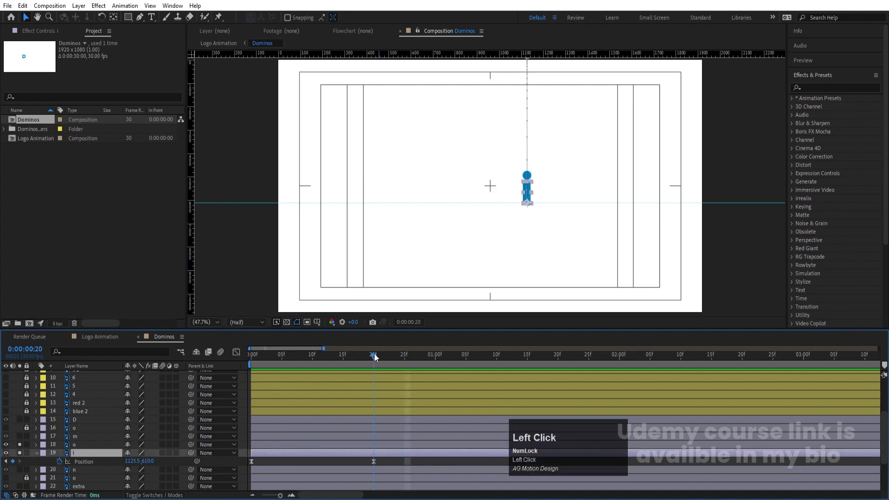
drag(375, 356, 375, 357)
drag(440, 367, 437, 368)
click(13, 461)
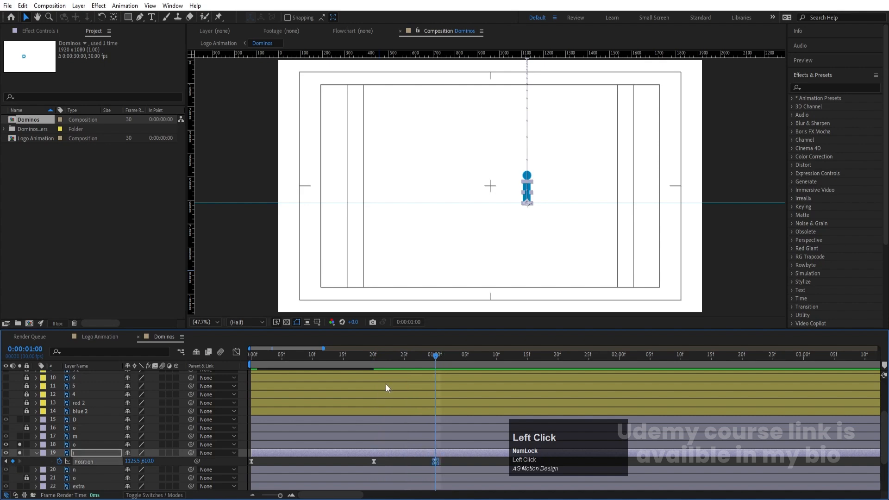
click(403, 353)
drag(153, 463, 300, 431)
click(21, 451)
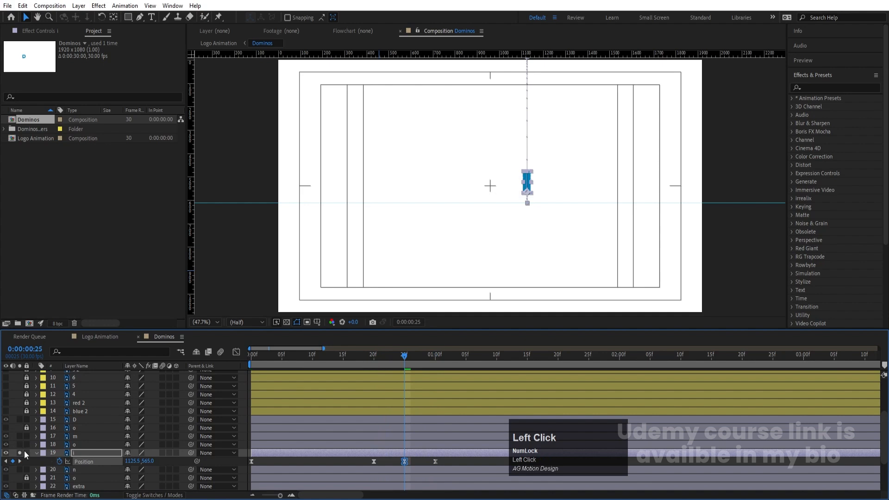
click(370, 355)
key(space)
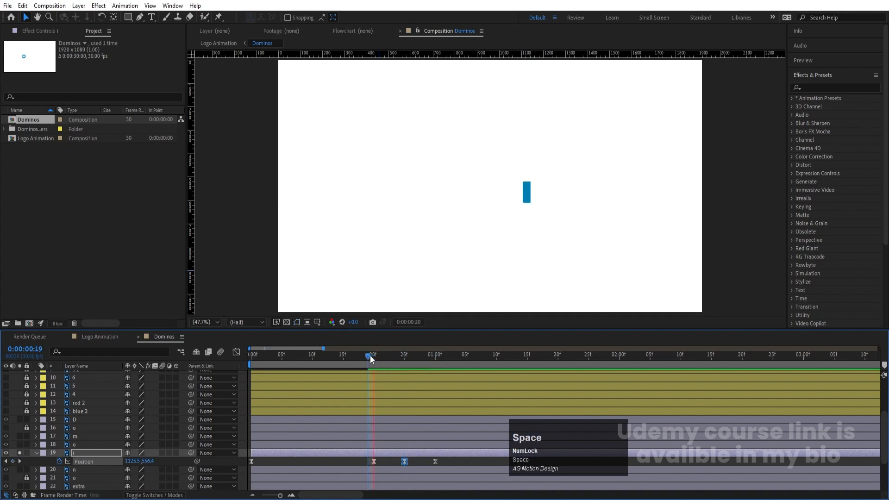
click(368, 355)
Easy Ease the stem's keyframe at 1:00 and shape the bounce speed curve with peaks just after frame 20 and just before 1:00
click(236, 352)
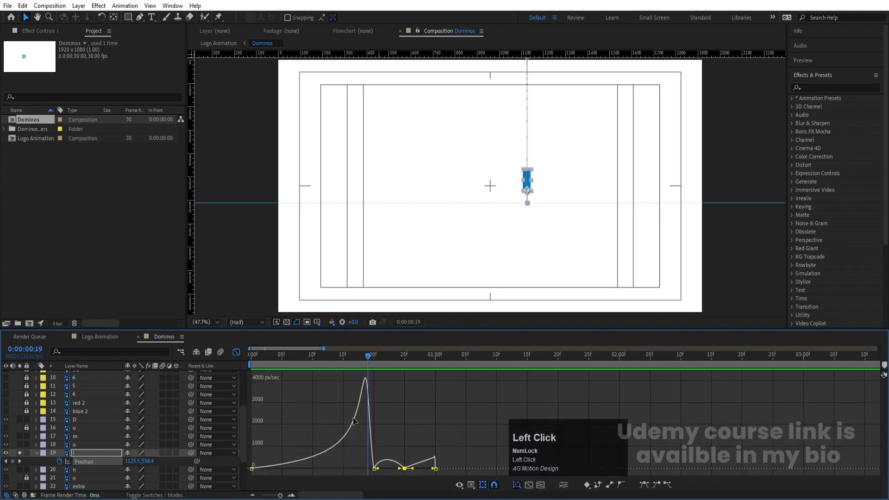
key(equal)
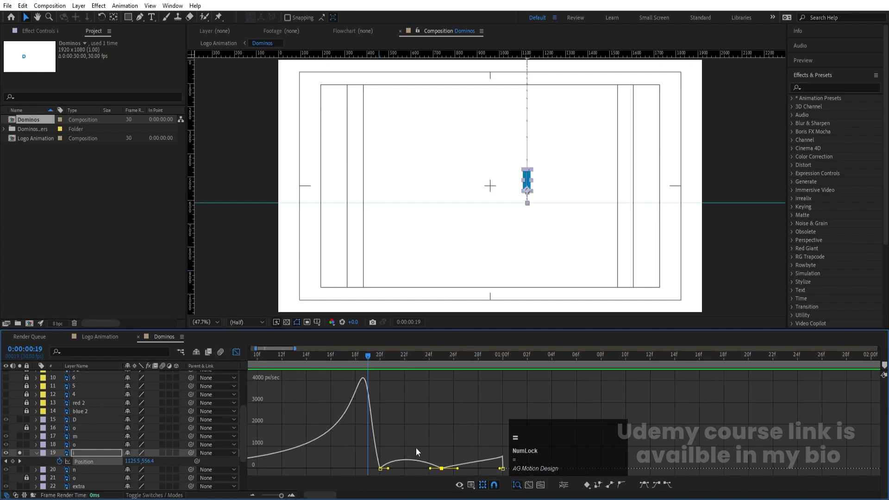
drag(425, 432, 518, 487)
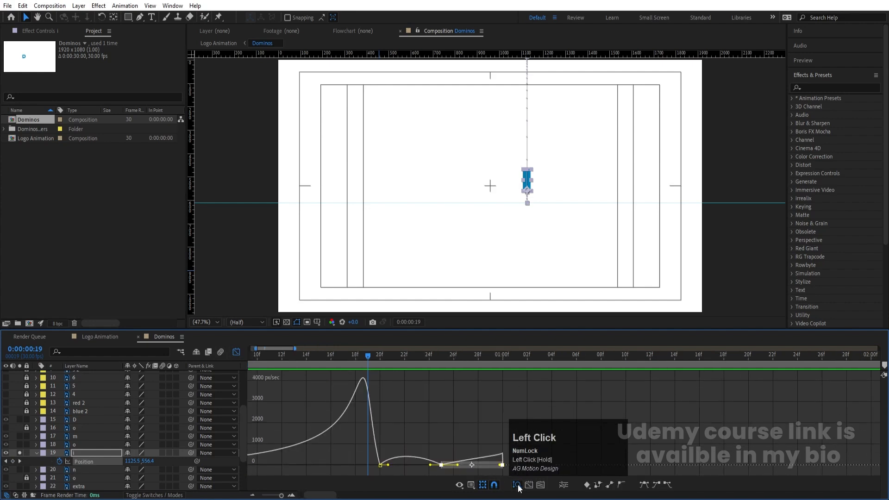
key(F9)
drag(422, 425, 477, 470)
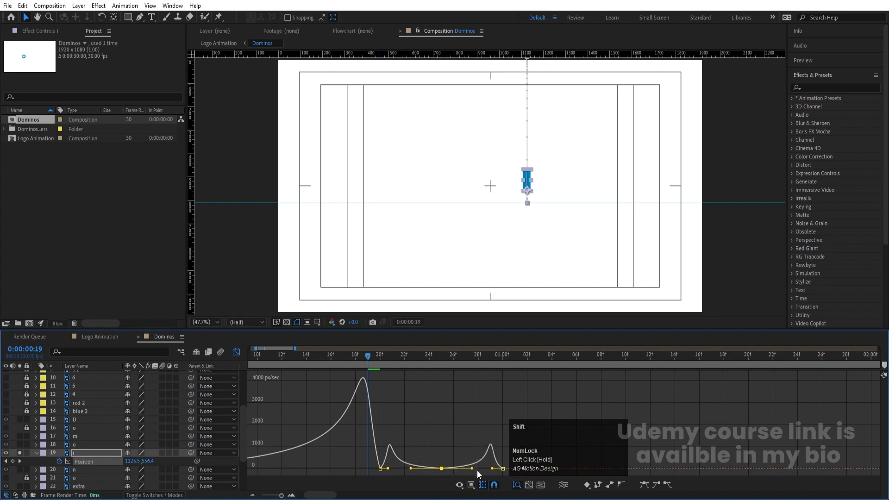
drag(362, 460, 383, 468)
drag(487, 422, 514, 483)
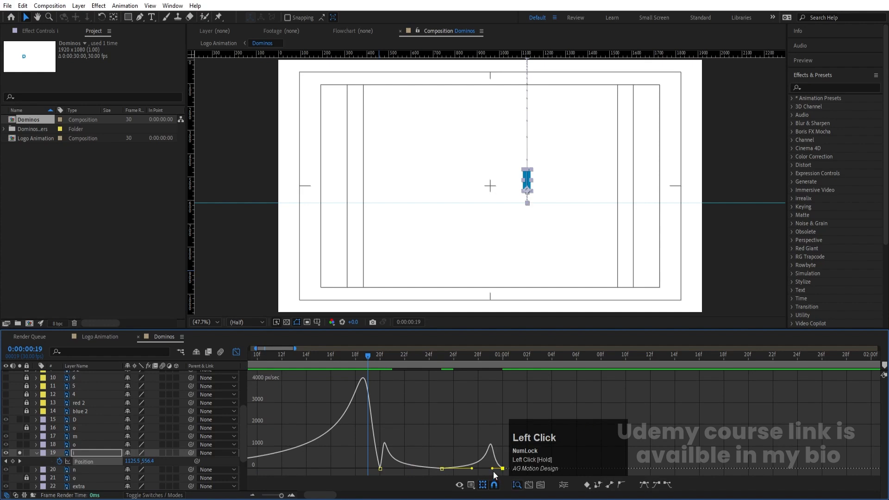
Preview the stem's bounce, and play its whole drop from the start of the timeline
click(234, 352)
key(space)
key(space)
key(minus)
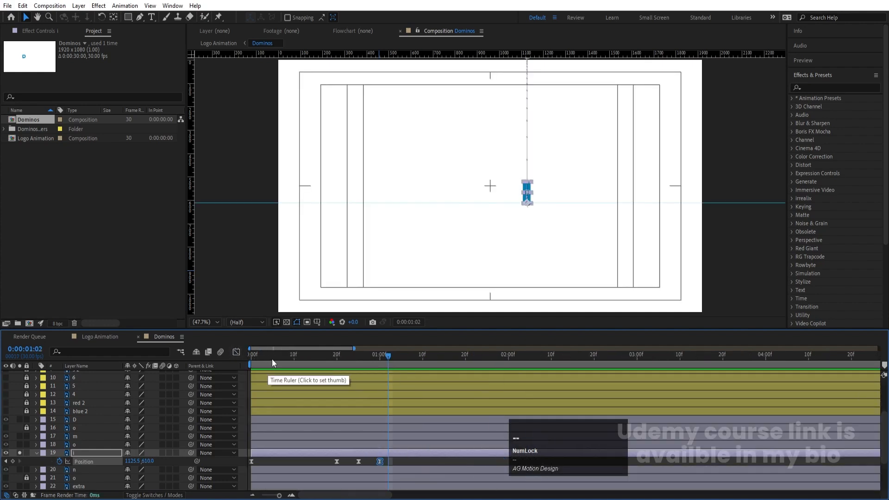
click(251, 357)
key(space)
key(Num_Lock)
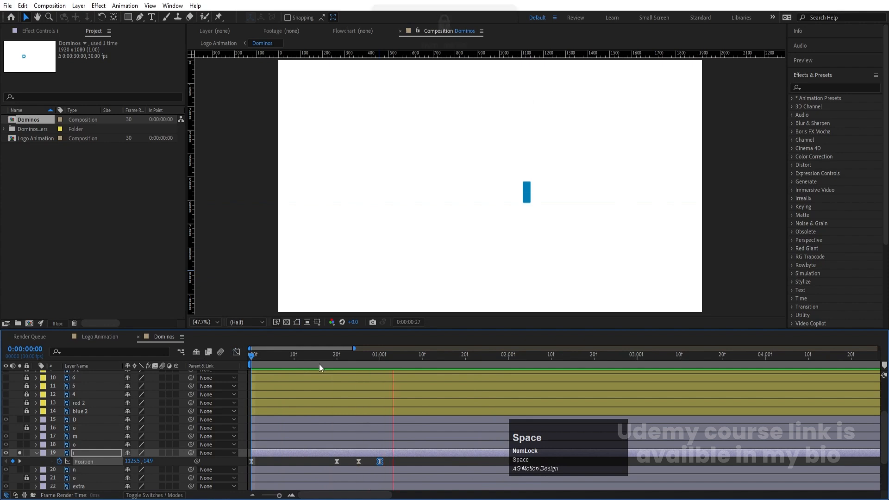
key(space)
Solo the dot again and shift its layer to start at the stem's last keyframe at 1:00, and preview its drop
key(minus)
key(j)
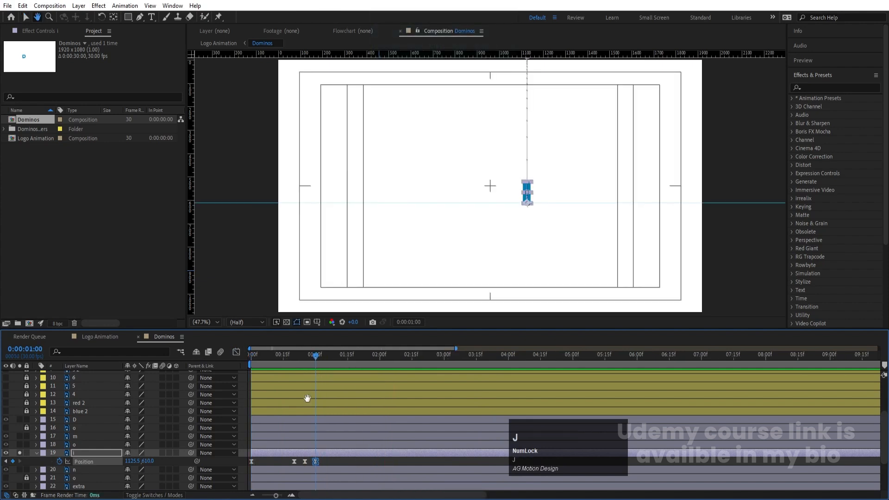
click(20, 444)
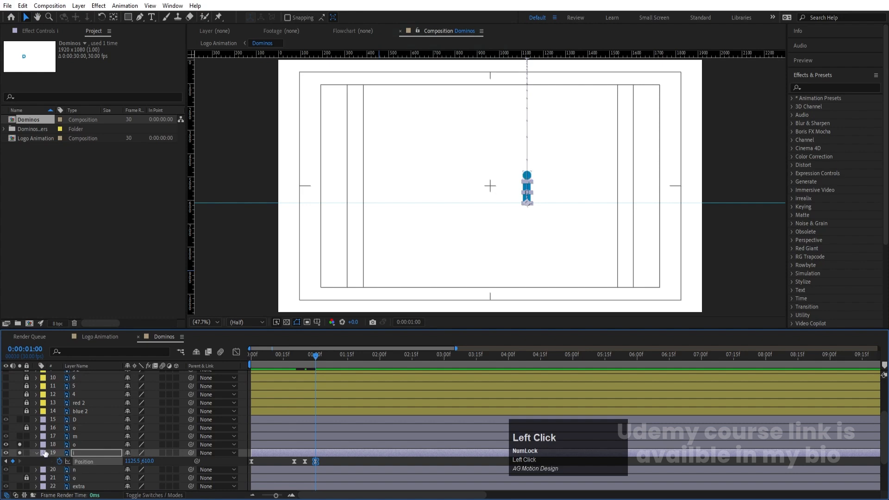
click(85, 446)
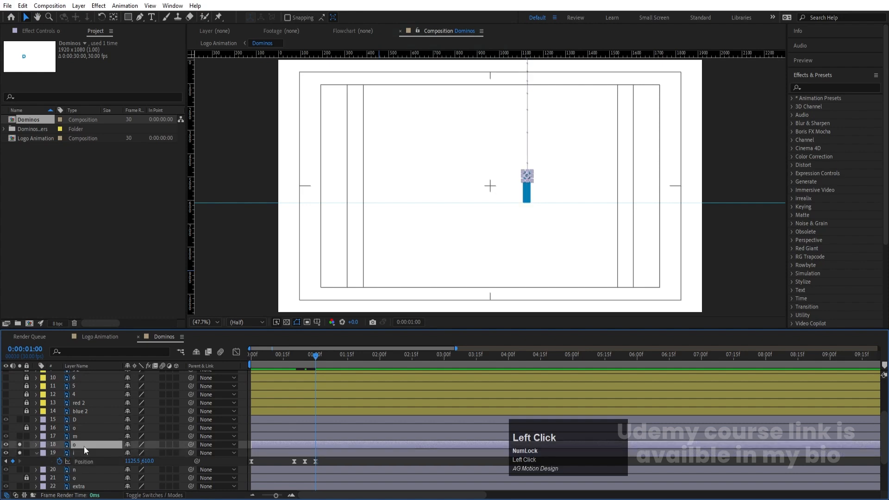
key(bracketleft)
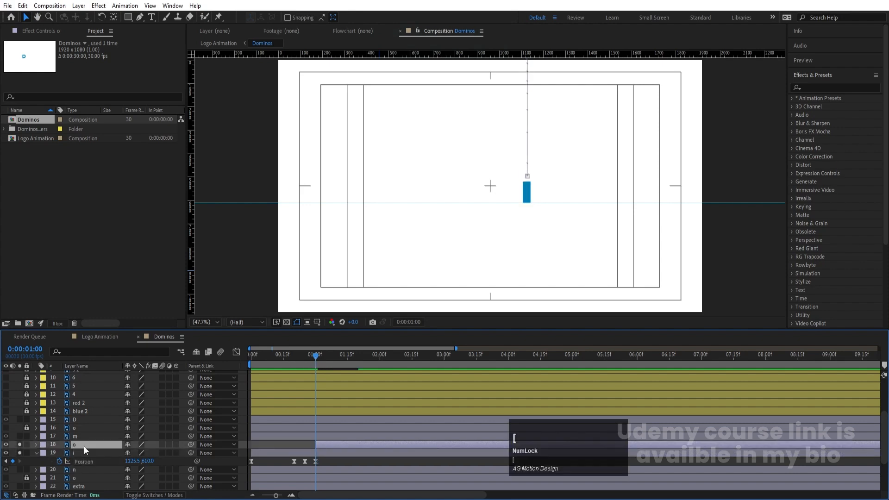
key(p)
key(space)
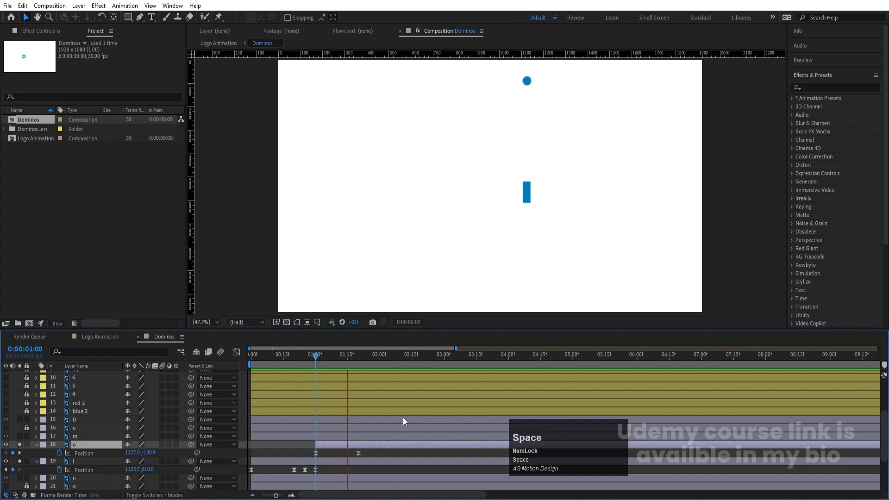
key(space)
Lower the dot's landing keyframe at 1:20 to Position Y 565, inside the stem
key(equal)
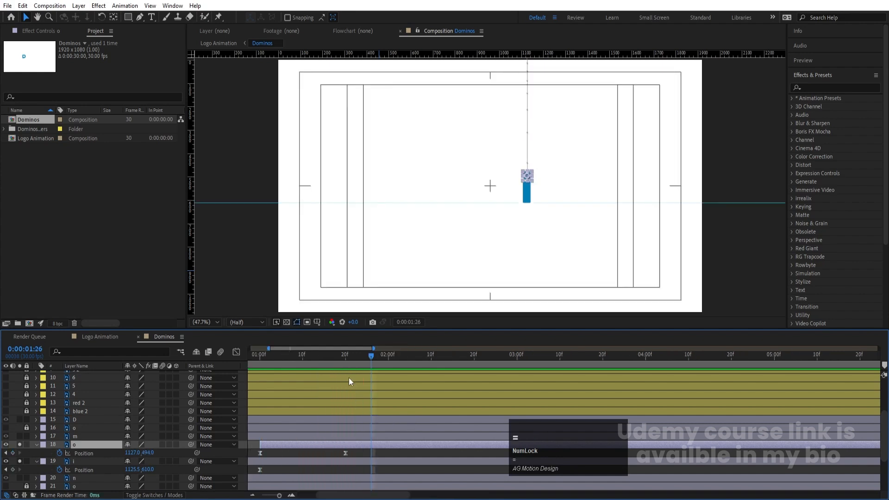
click(346, 360)
alt+scroll(327, 470, up, 2)
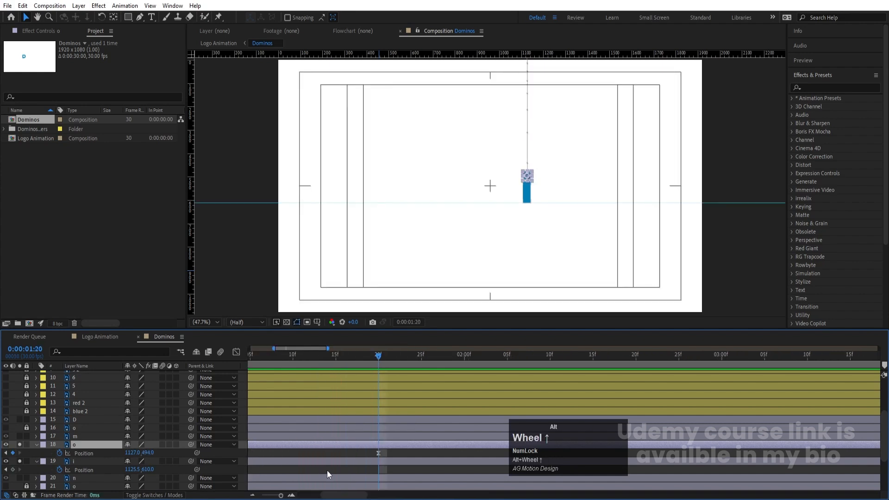
click(373, 446)
alt+scroll(545, 184, up, 3)
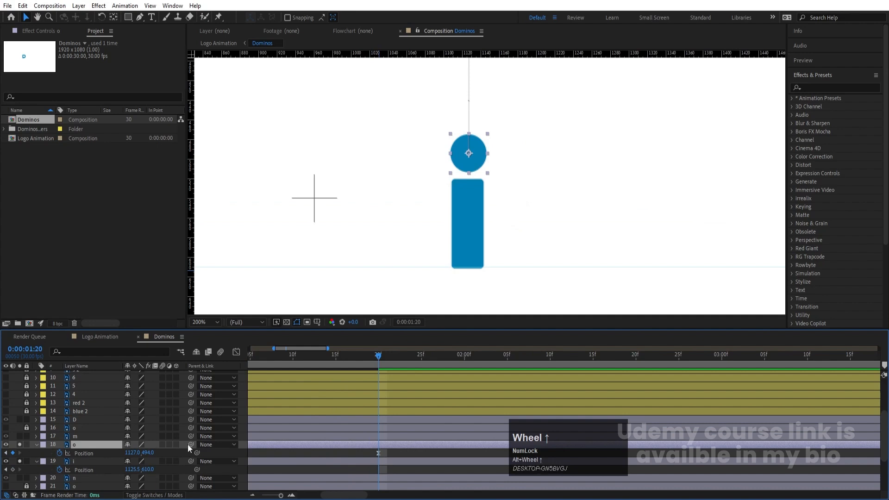
drag(150, 453, 391, 428)
Squash the stem with unlinked Scale keyframes, 100% at 1:18 and 27% vertically at 1:20, so it sits under the dot
drag(376, 358, 360, 349)
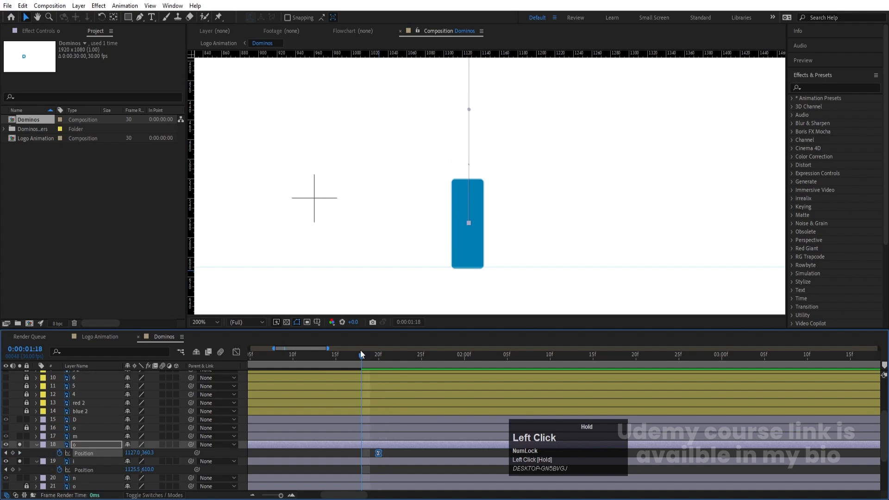
click(76, 460)
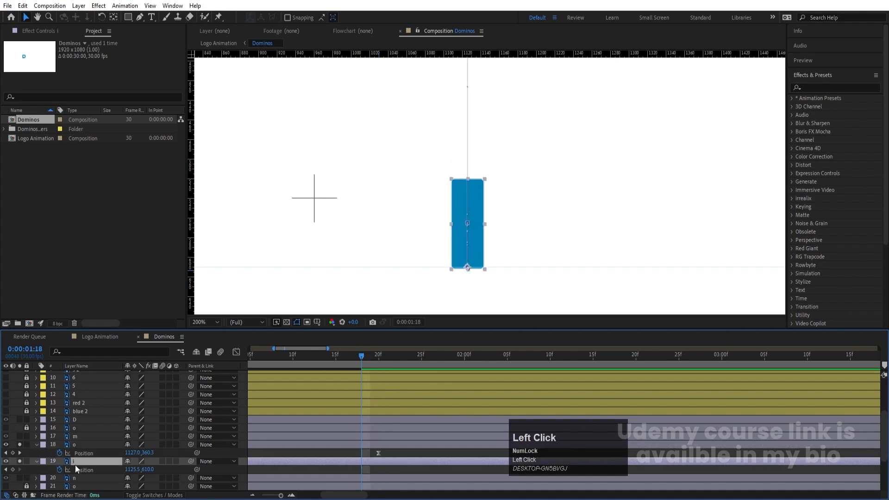
key(s)
click(127, 470)
click(60, 469)
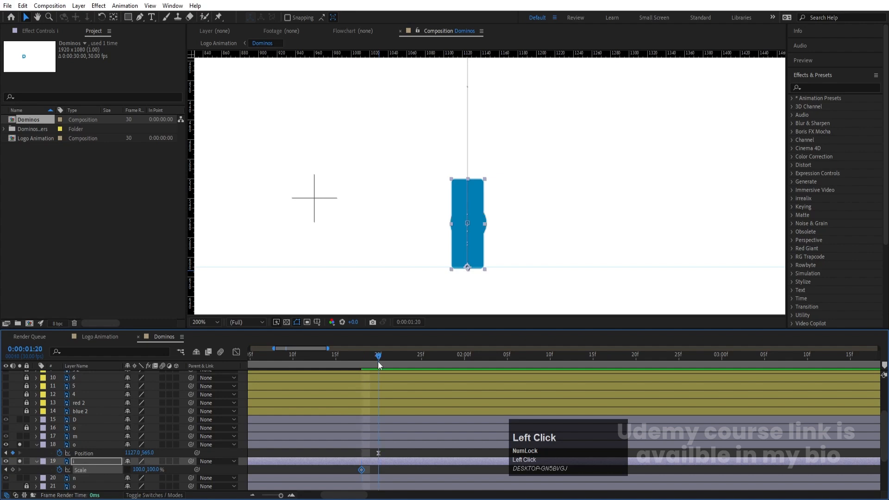
drag(378, 361, 310, 401)
drag(157, 469, 112, 456)
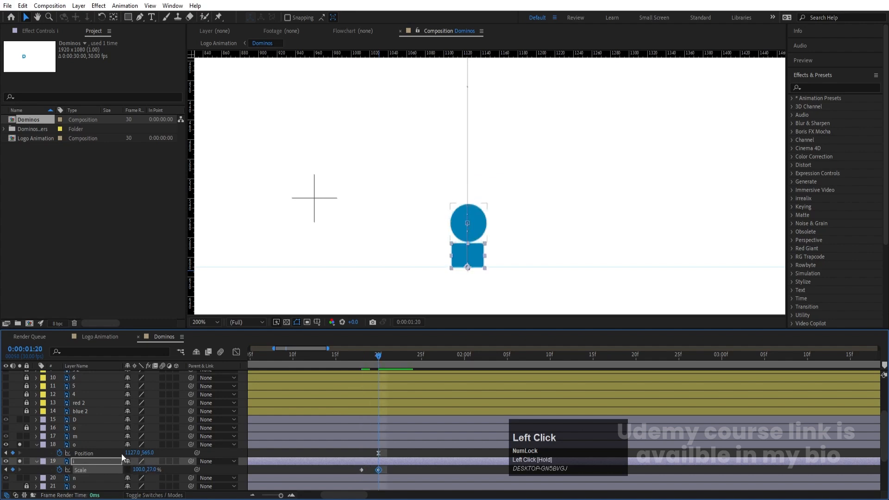
click(363, 445)
key(minus)
key(minus)
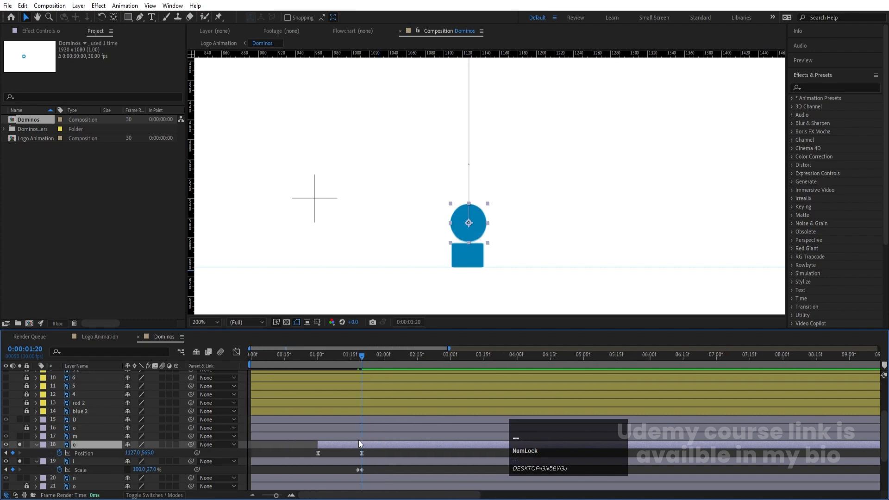
Keyframe the dot's rebound above the squashed stem with Position Y 207 at 1:27 and Y 458 at 2:03
key(space)
key(space)
scroll(456, 228, down, 4)
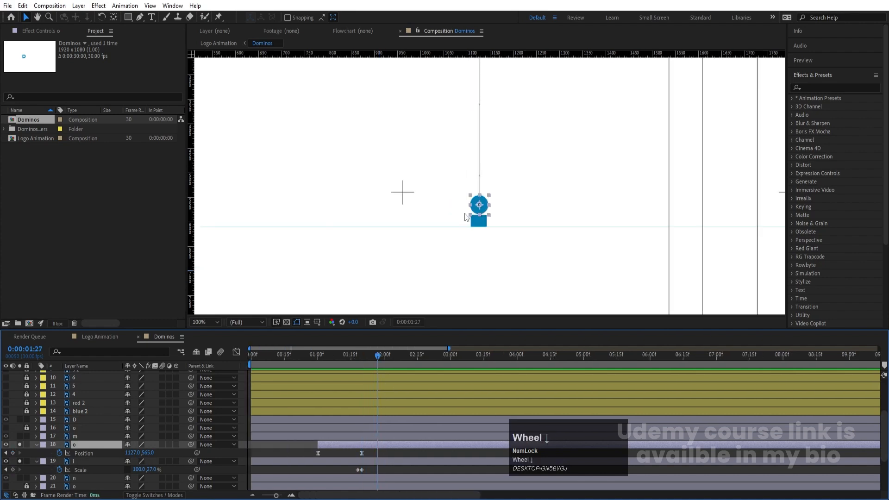
drag(148, 448, 19, 408)
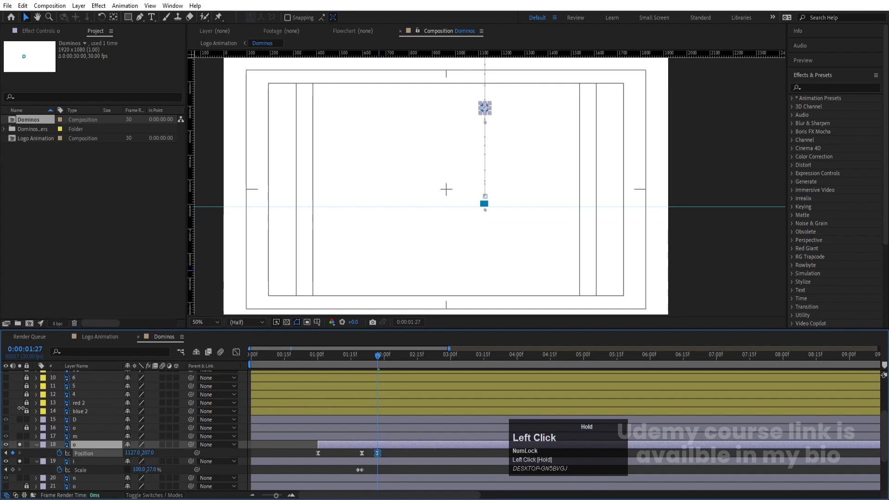
key(equal)
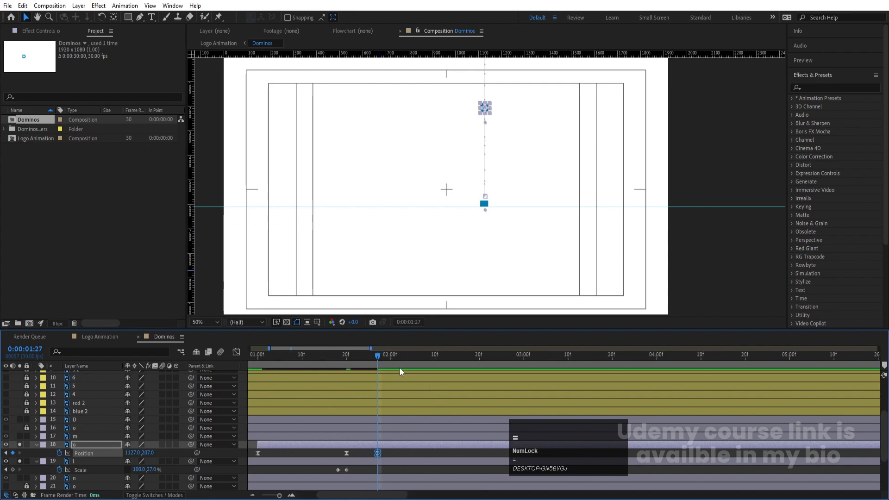
drag(398, 364, 403, 363)
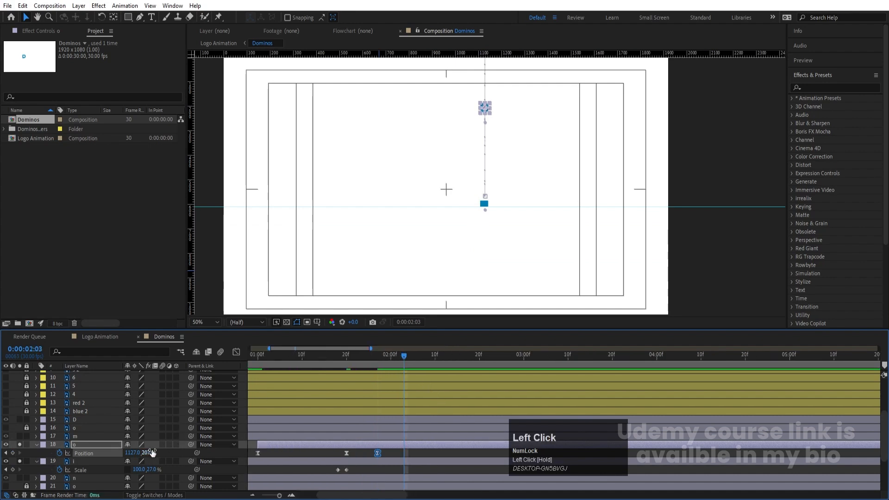
drag(152, 452, 275, 443)
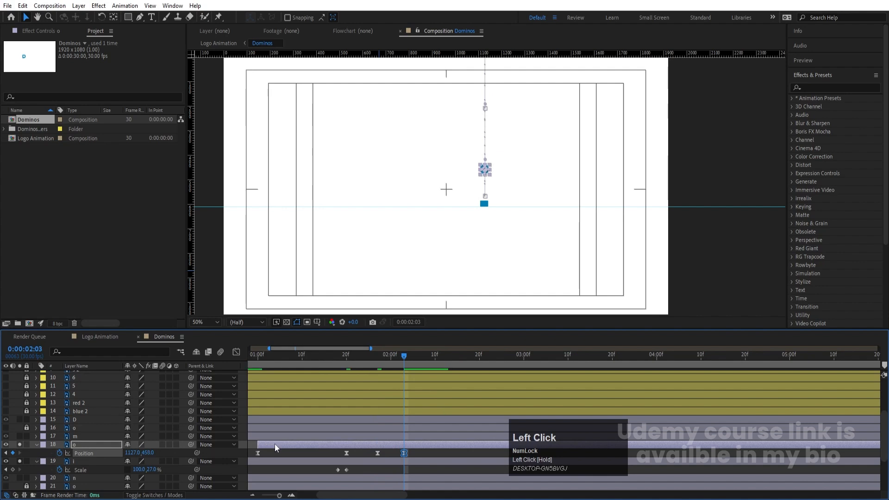
Restore the stem's vertical Scale to 100% with a keyframe at 1:27, when the dot reaches the top of its bounce
click(338, 353)
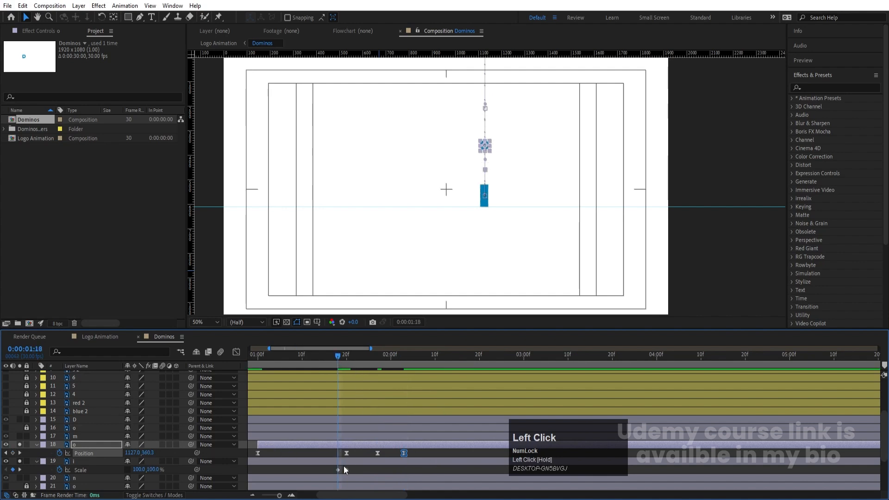
drag(345, 359, 376, 369)
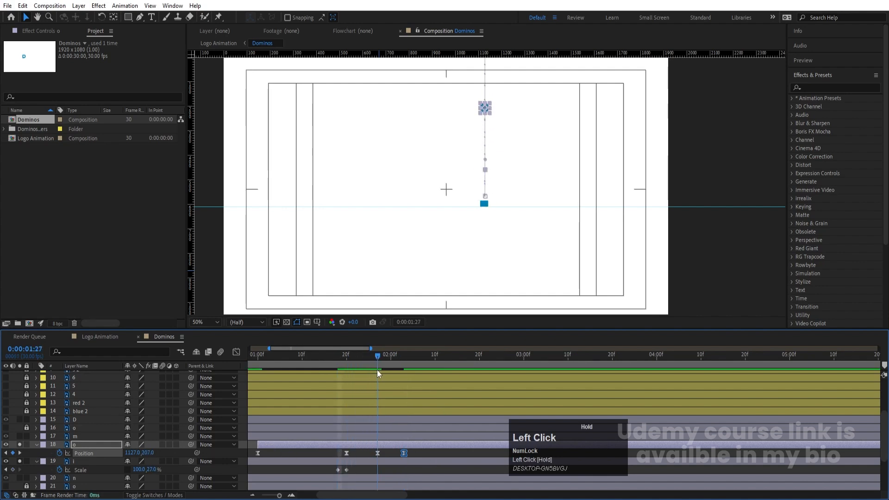
text(100)
key(Return)
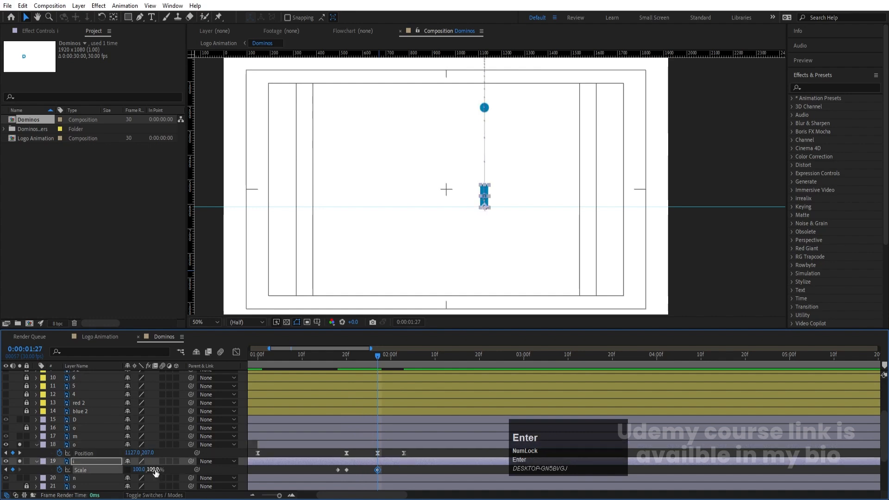
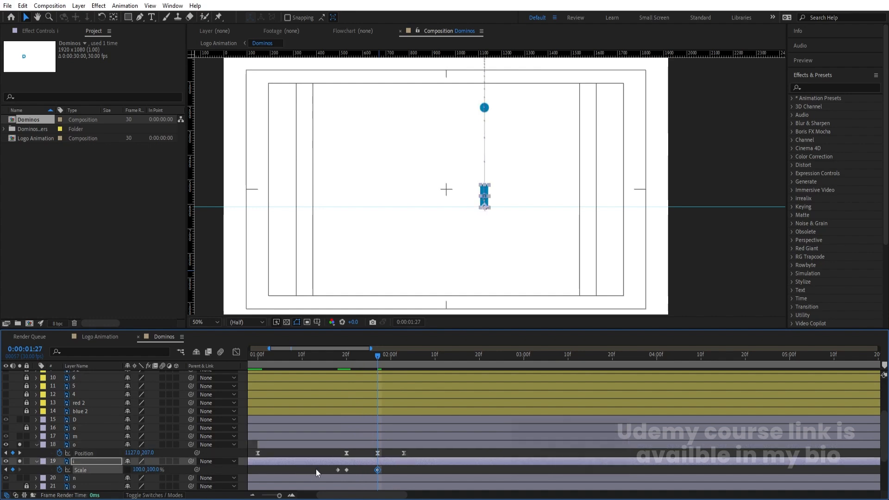
Apply Easy Ease to the stem's three Scale keyframes and preview the squash from 1:18
drag(316, 467, 389, 481)
key(F9)
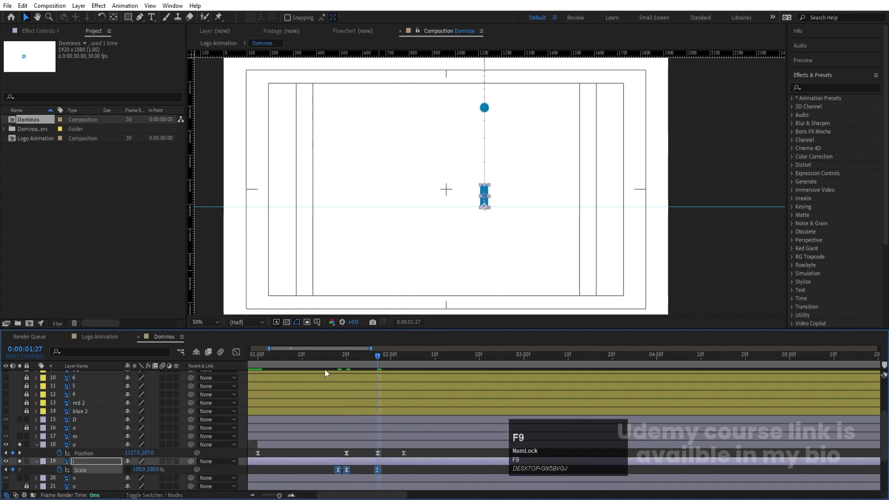
key(space)
key(space)
click(336, 354)
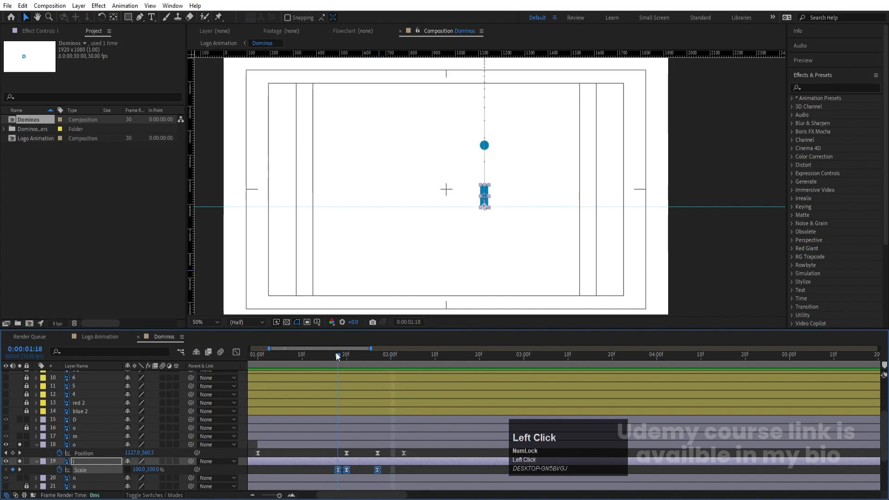
key(space)
key(space)
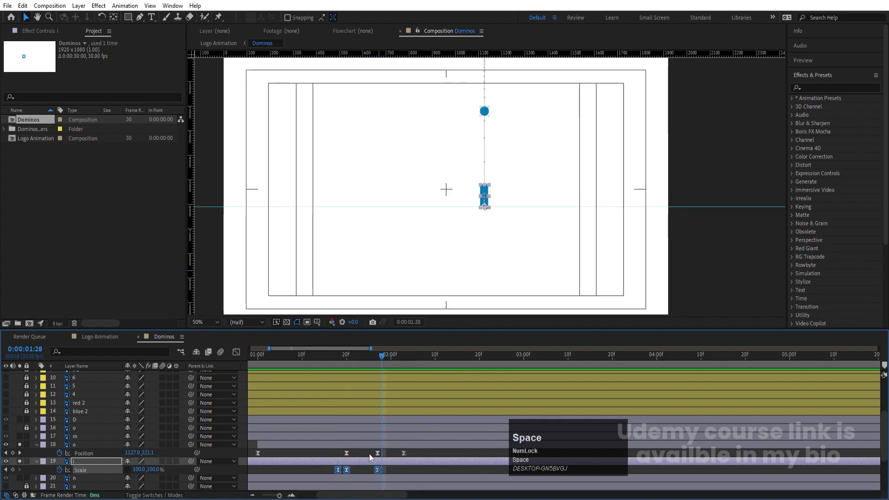
Shift the dot's last Position keyframe to 2:04 and apply Easy Ease to its last two keyframes
click(405, 454)
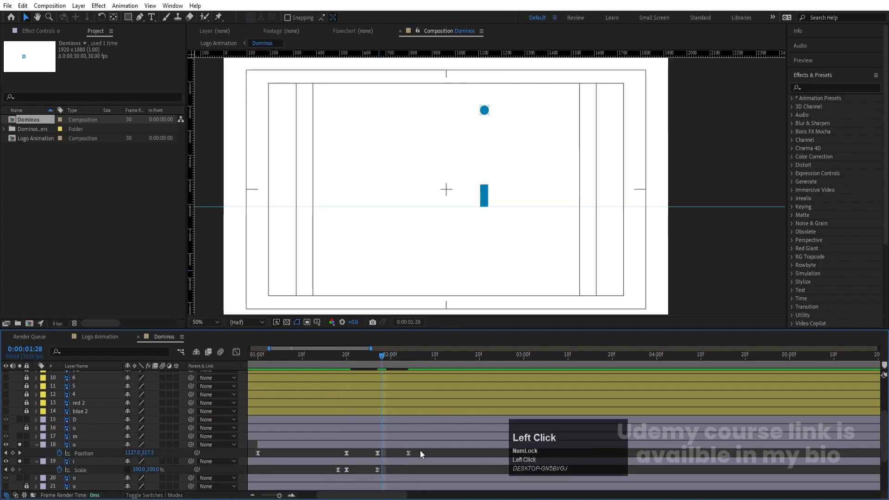
drag(420, 453, 373, 455)
key(F9)
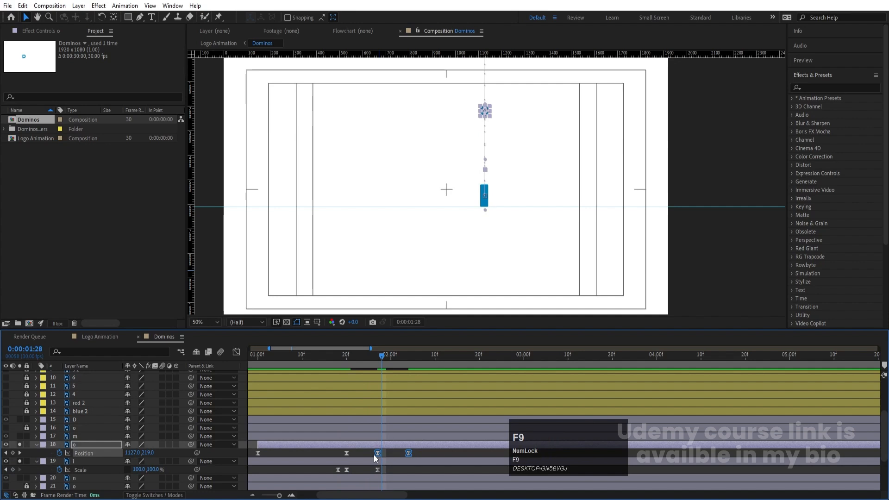
Reshape the speed curves of the dot's bounce around its 1:27 keyframe in the Graph Editor, and preview the motion
click(236, 352)
drag(361, 457, 404, 469)
key(=)
key(space)
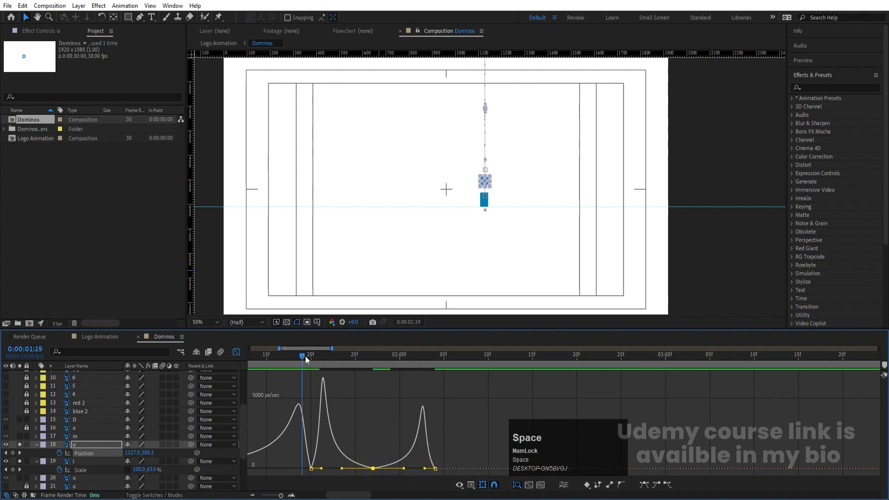
key(space)
click(236, 352)
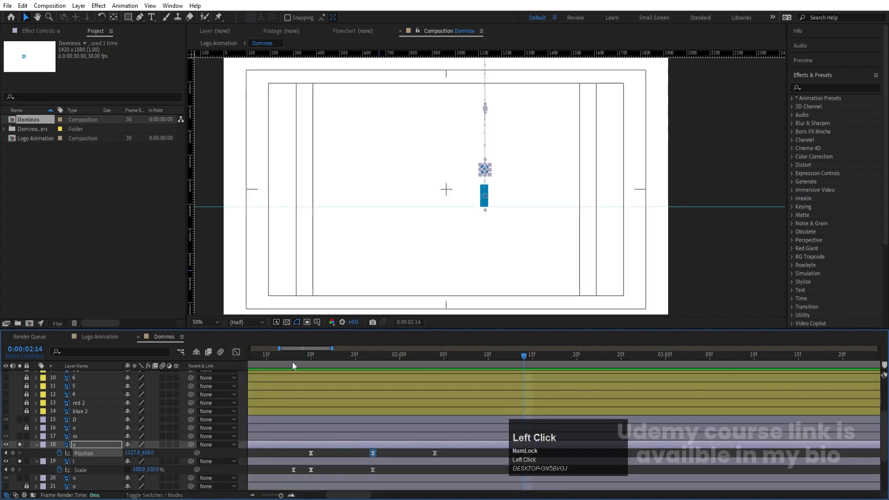
Lower the dot's last keyframe at 2:04 to Position Y 495 so it rests just above the stem
key(minus)
key(j)
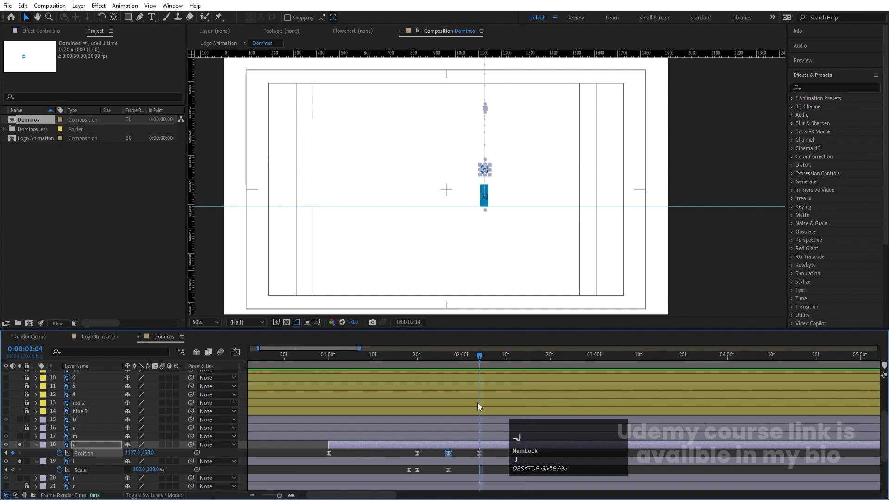
drag(146, 453, 163, 453)
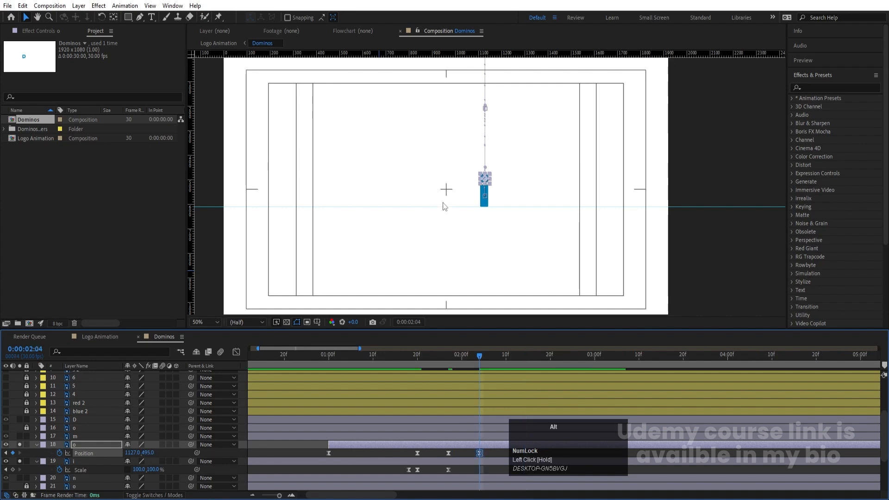
scroll(499, 179, up, 3)
Preview the full letter i animation from the start of the timeline, and replay the dot's bounce from 1:19
drag(416, 356, 155, 366)
drag(214, 324, 220, 160)
key(space)
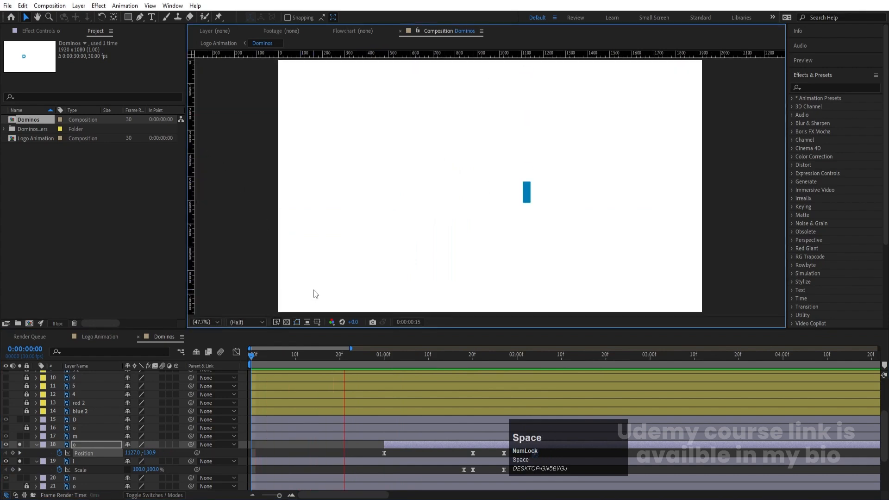
key(space)
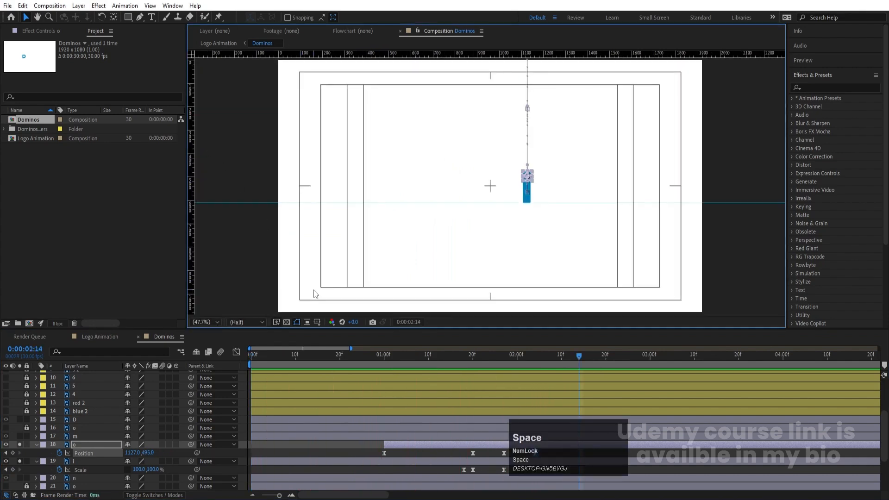
key(minus)
key(minus)
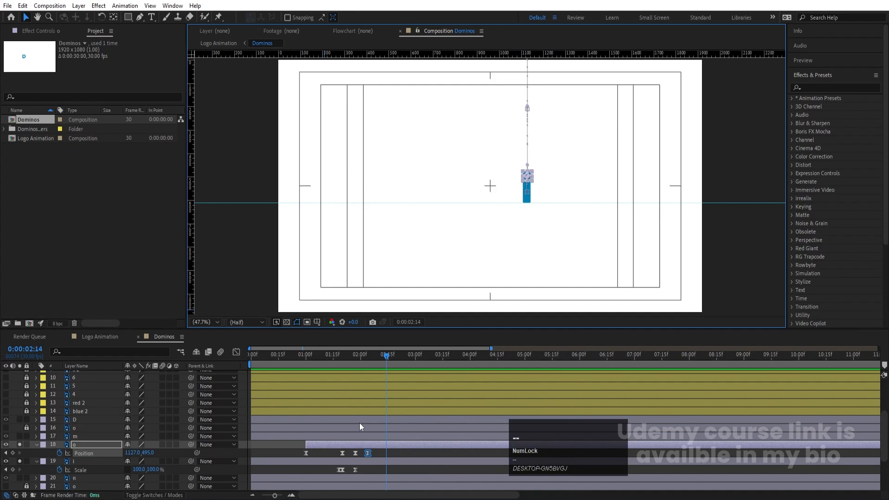
key(equal)
key(equal)
click(296, 363)
key(space)
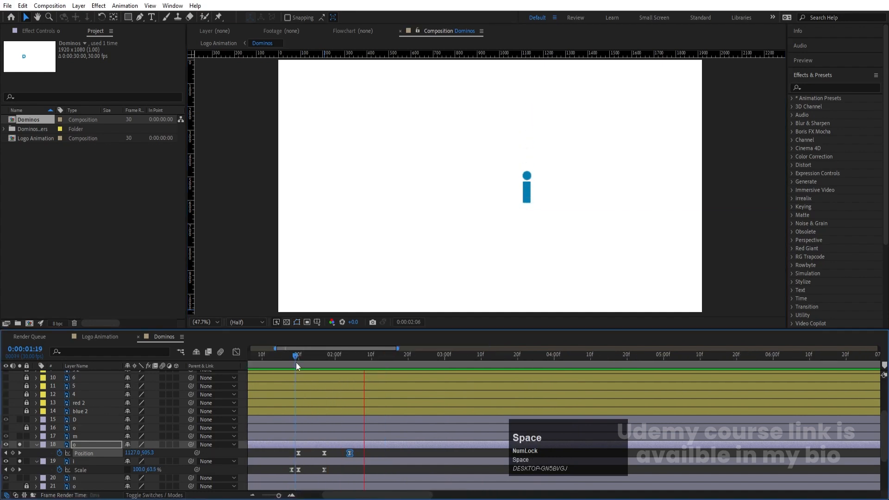
key(space)
Stretch the timing of the dot's last three Position keyframes so the final one falls at about 2:12, and preview the bounce
drag(287, 450, 370, 454)
scroll(352, 457, down, 2)
click(322, 360)
key(space)
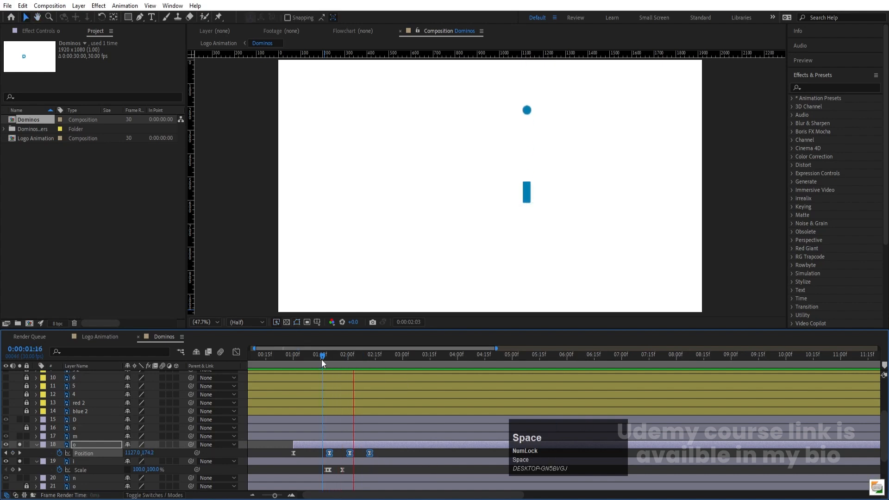
Preview the dot's slower bounce from 1:04, and play the whole animation from the start of the timeline
click(300, 358)
key(space)
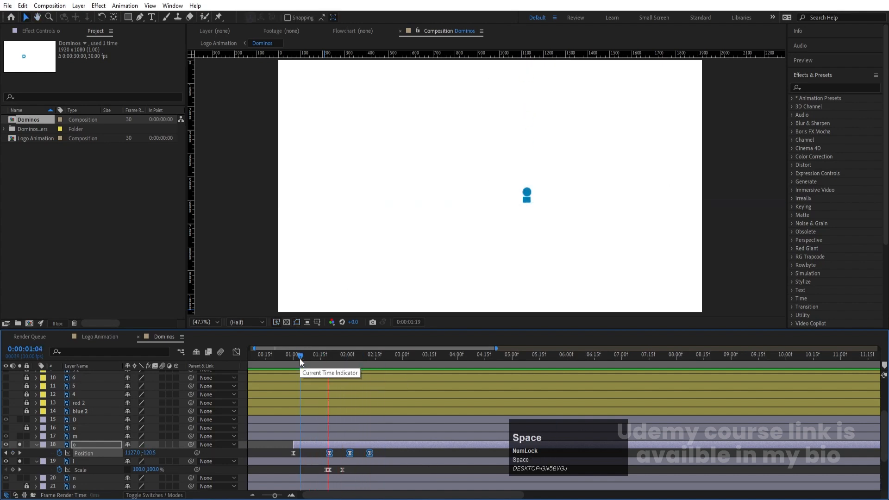
key(space)
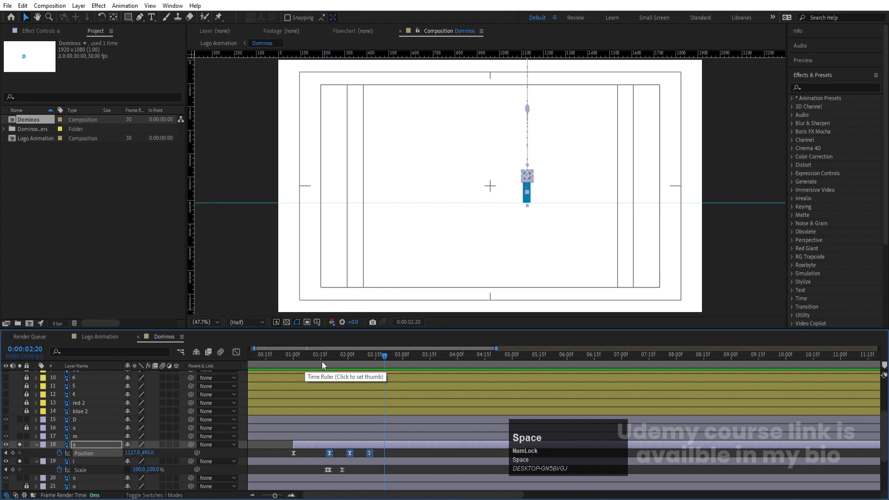
drag(321, 361, 3, 448)
key(space)
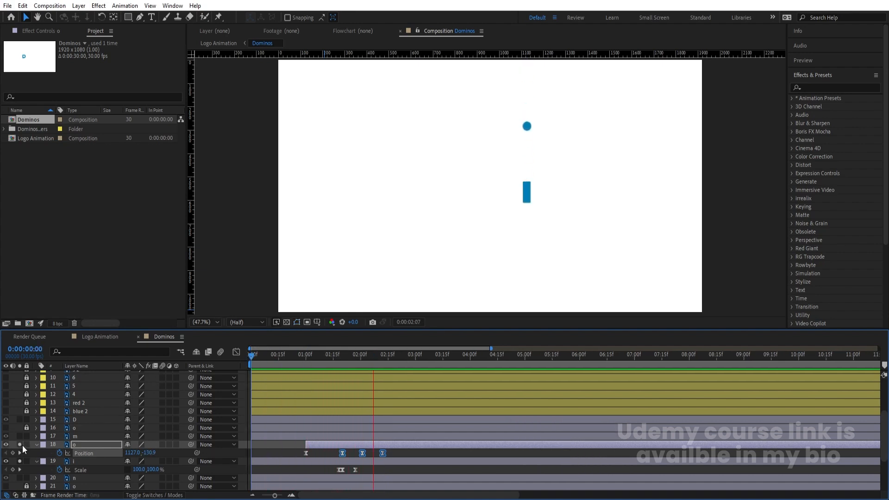
key(space)
Collapse the layer keyframes, unsolo, lock and hide the i's dot and stem layers, and hide the D layer
click(254, 453)
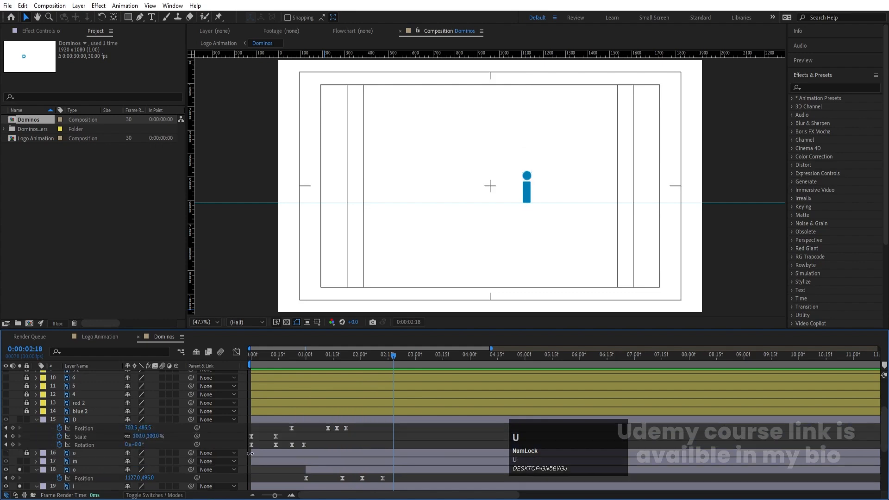
key(u)
key(u)
mouse_move(20, 445)
mouse_down()
mouse_move(20, 453)
mouse_move(26, 445)
mouse_up()
click(5, 445)
click(6, 453)
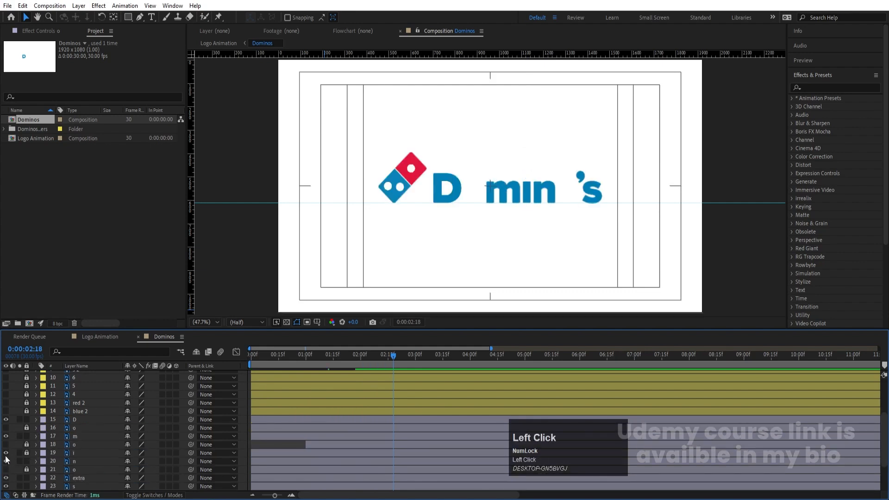
click(452, 191)
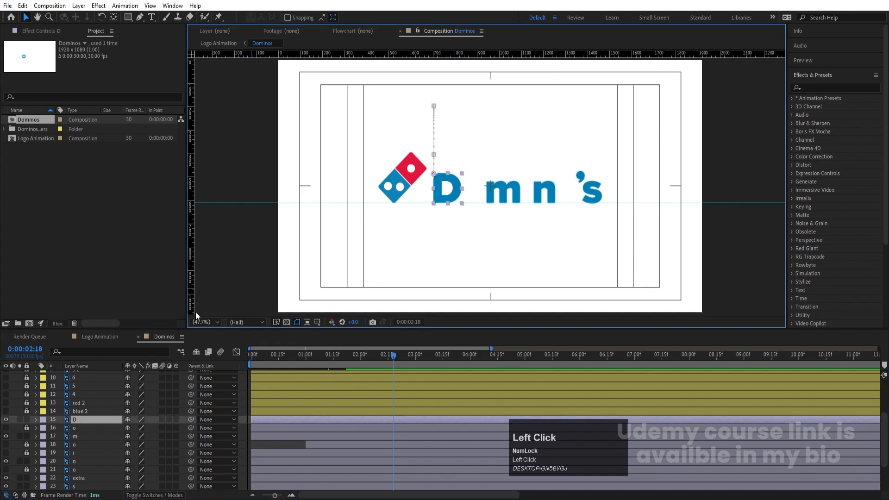
click(5, 419)
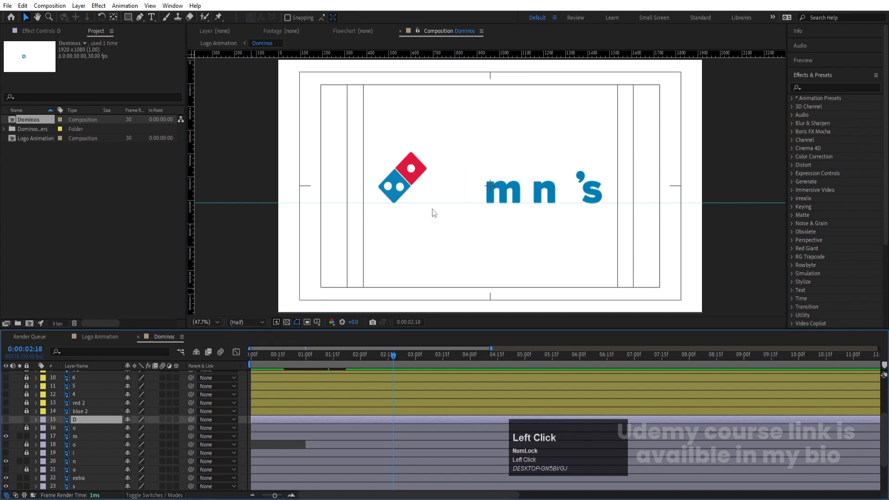
Locate the domino icon's layers in the layer stack and return the playhead to the start of the timeline
click(498, 202)
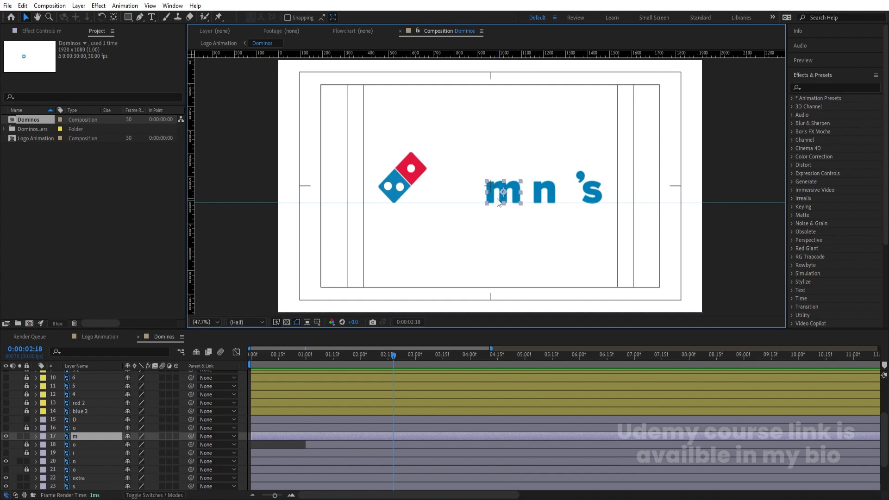
click(385, 195)
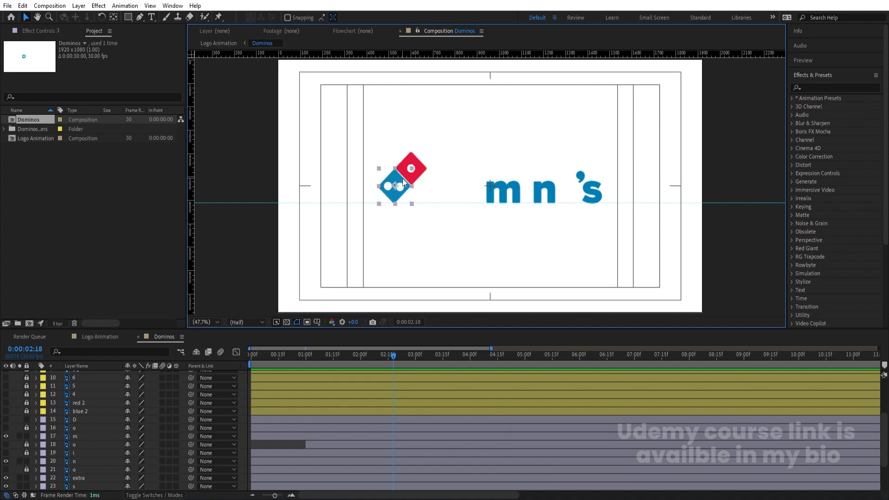
shift+click(422, 175)
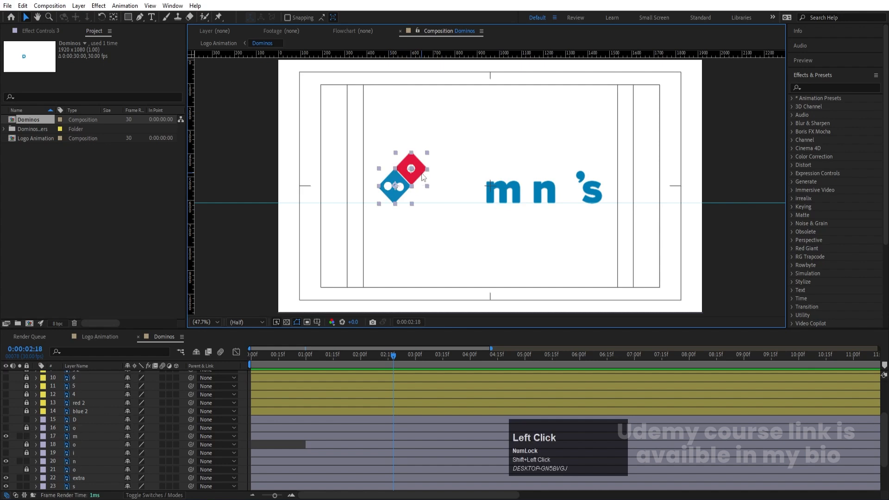
scroll(84, 442, down, 2)
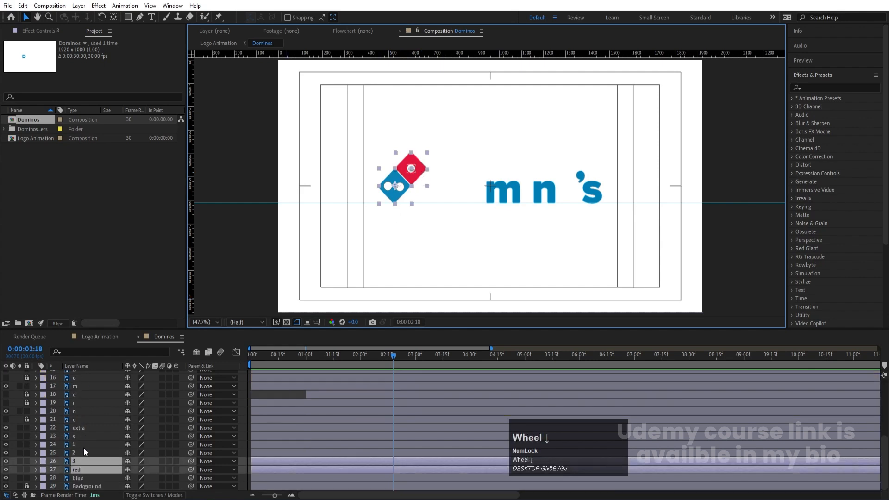
drag(276, 359, 151, 361)
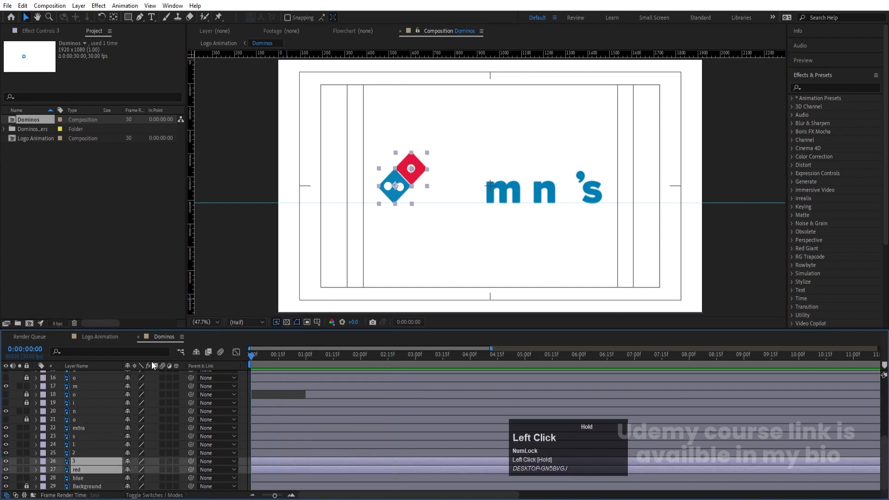
Separate the Position property of the red and blue tile layers into X and Y dimensions
click(89, 478)
shift+click(81, 471)
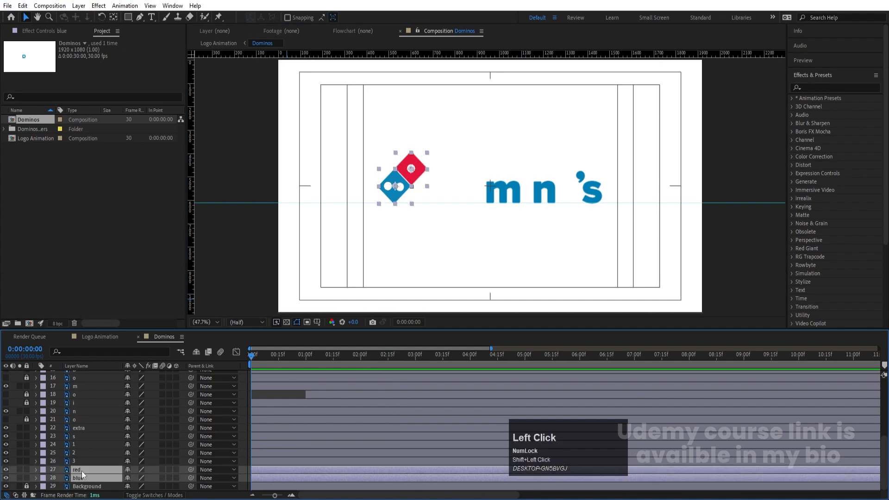
key(p)
scroll(81, 471, down, 1)
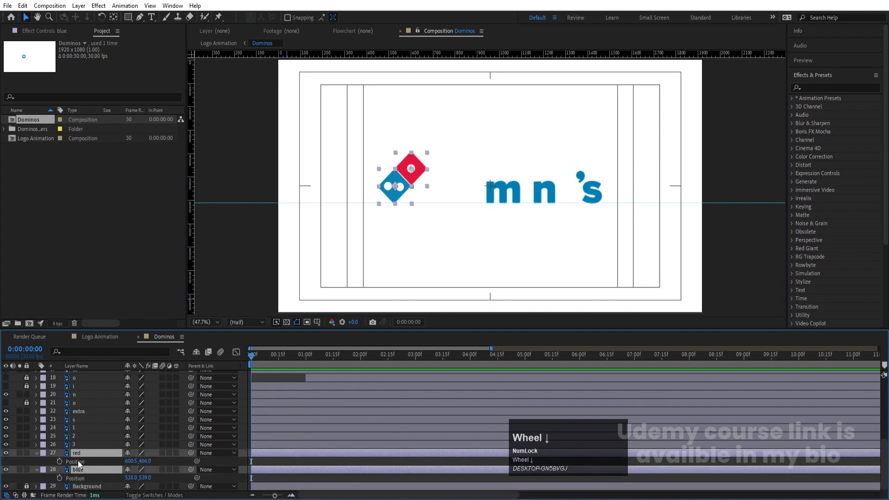
click(78, 462)
shift+click(79, 478)
right_click(80, 477)
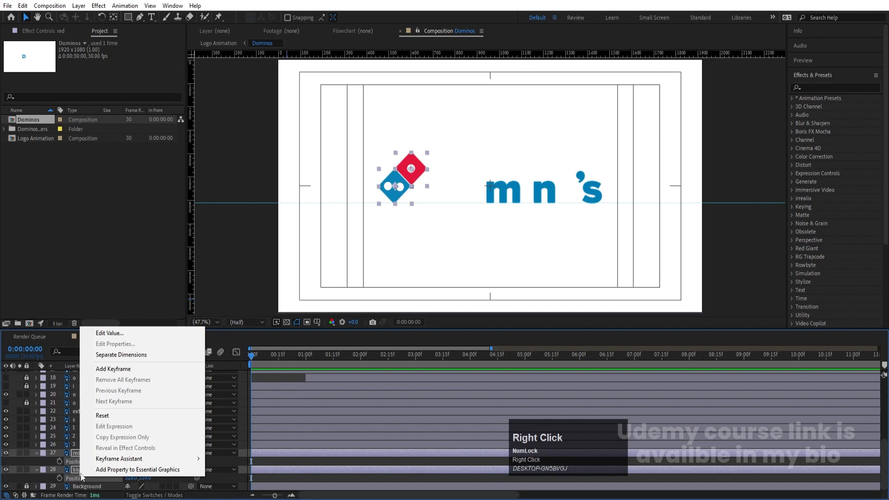
click(116, 354)
click(275, 465)
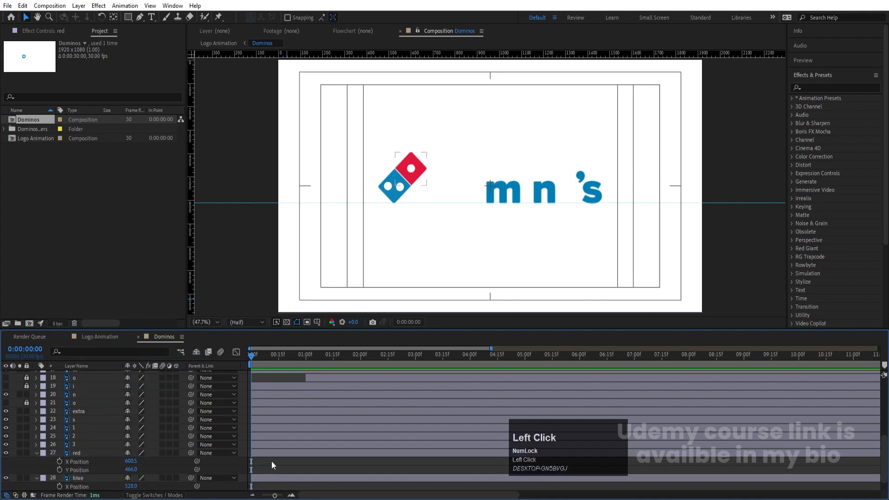
Align the red and blue tiles to each other's vertical centre and move both off-canvas past the artwork's left edge, at Y 539
click(264, 455)
shift+click(262, 477)
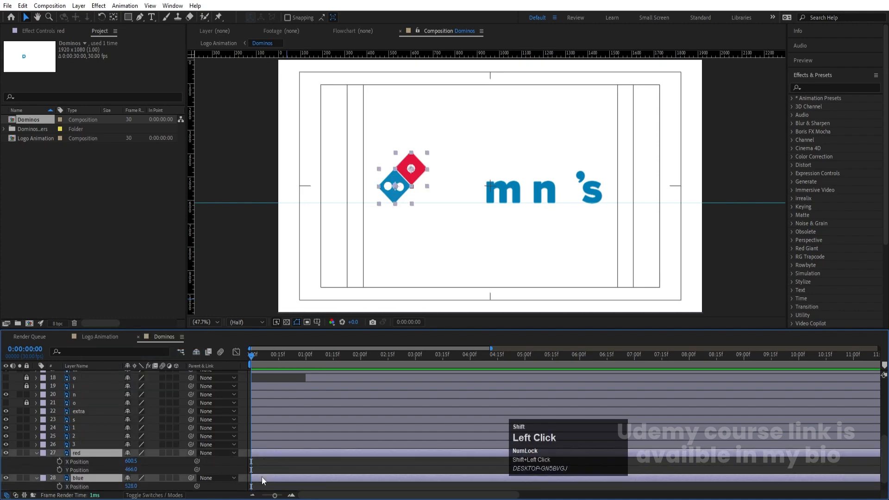
click(818, 82)
click(809, 87)
click(859, 115)
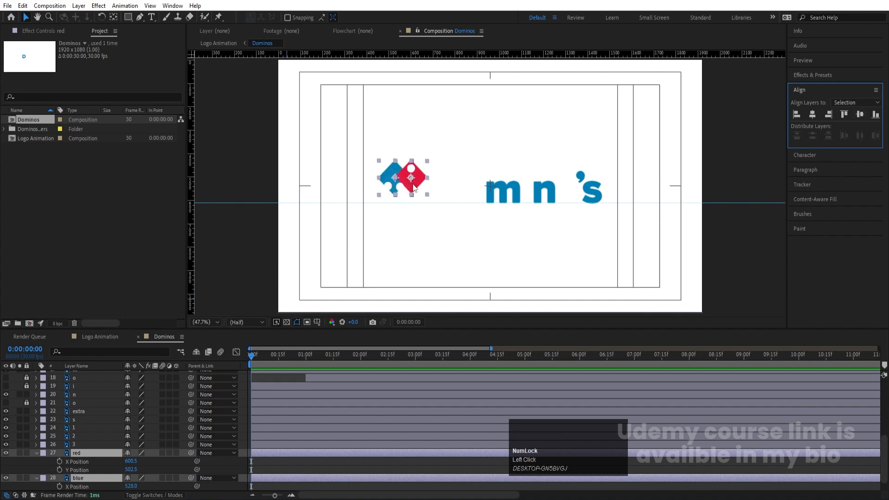
drag(415, 186, 257, 195)
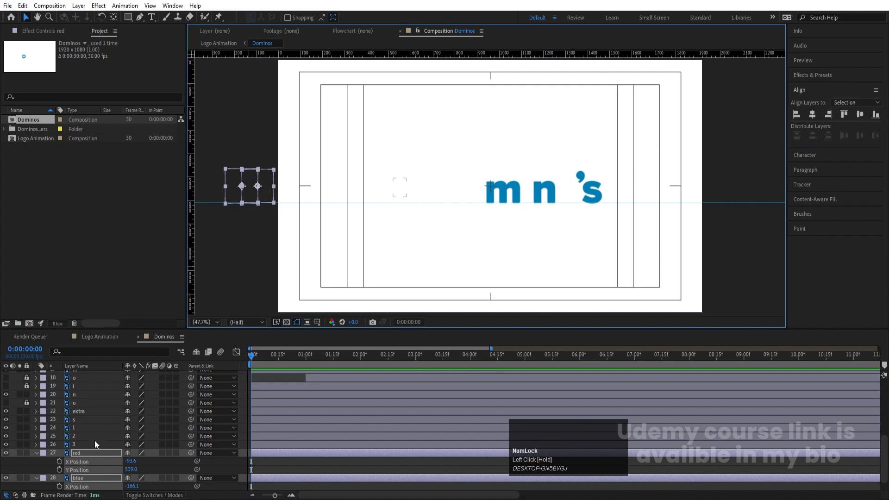
Set starting X Position keyframes at 0:00 on the red and blue tile layers
click(170, 462)
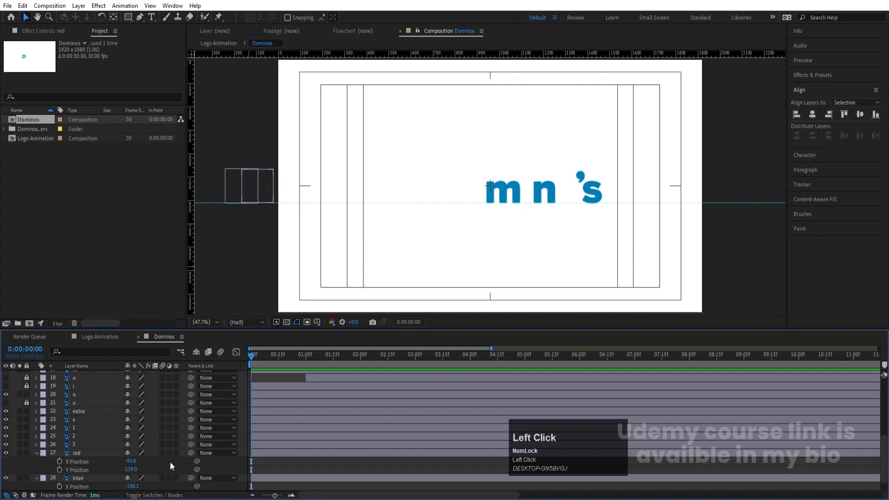
click(59, 462)
scroll(59, 463, down, 1)
click(59, 468)
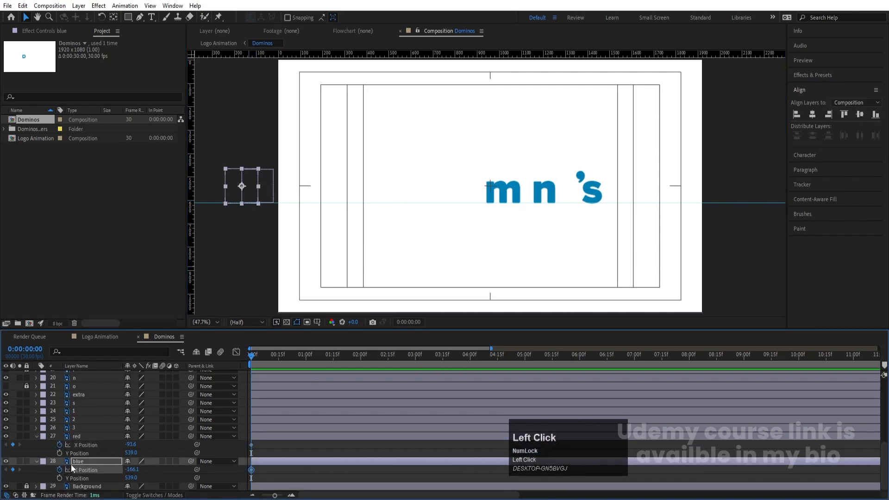
At 2:00, move the red tile behind the letter n and the blue tile behind the letter m, at X 1202.6 and 1019.1
ctrl+click(80, 437)
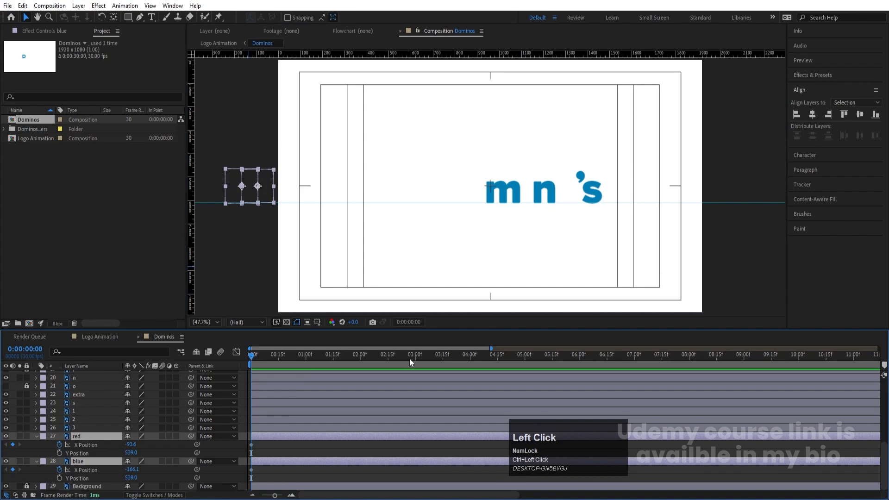
click(360, 354)
drag(260, 190, 469, 161)
scroll(544, 193, up, 2)
click(540, 138)
click(508, 172)
click(457, 154)
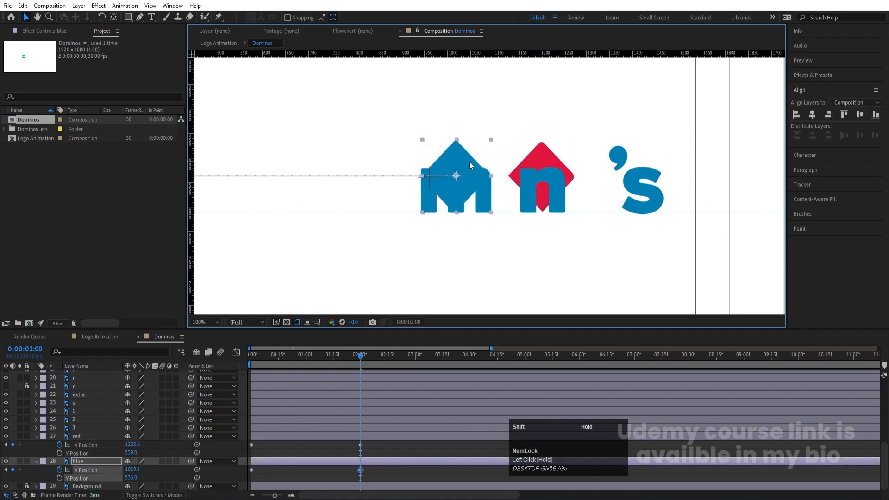
Preview the tiles' slide from the start in the fitted view, and delay their final X Position keyframes to 2:29
drag(278, 361, 191, 368)
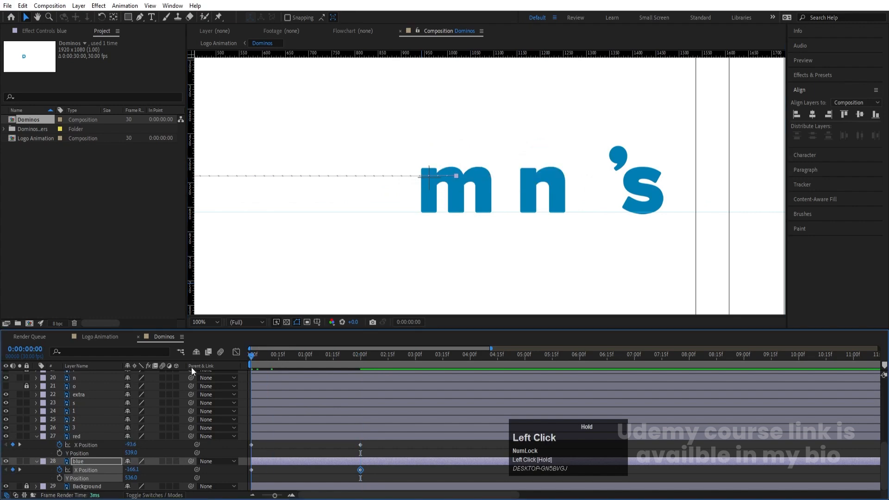
click(213, 321)
click(220, 149)
key(space)
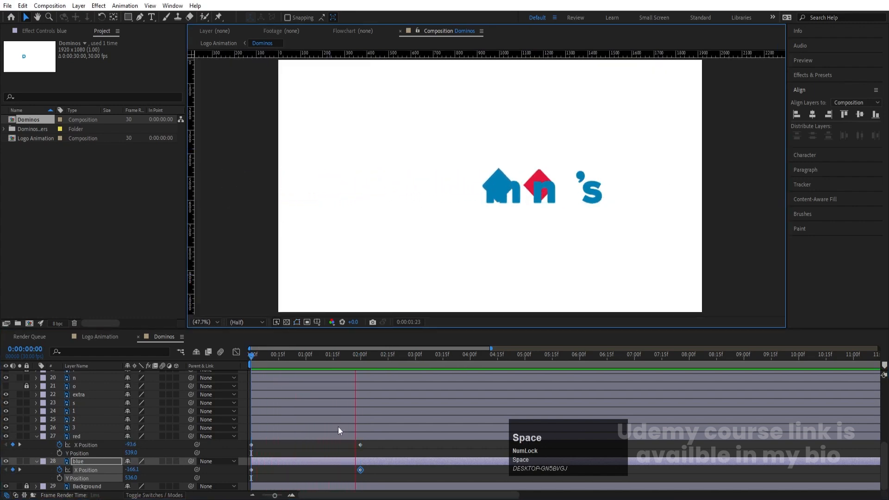
key(space)
drag(346, 448, 413, 446)
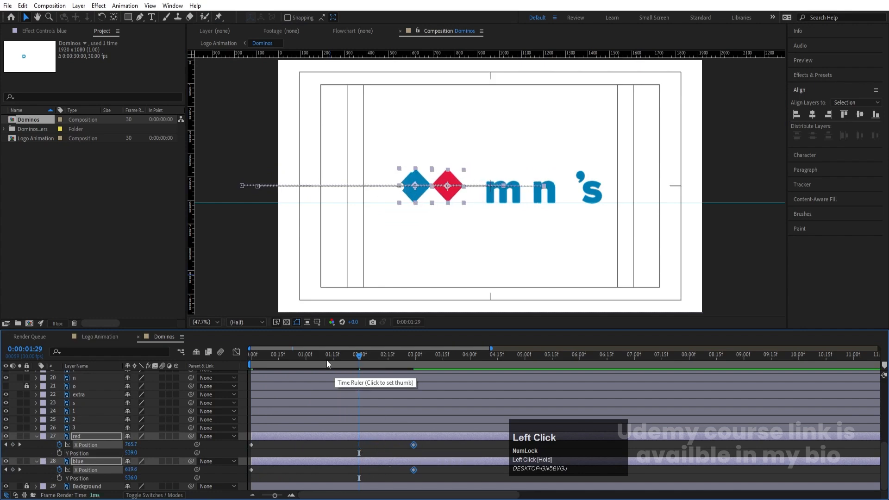
Add ground-level Y Position keyframes to both tiles at 0:00, 0:29, 1:29 and 2:29
drag(322, 359, 159, 361)
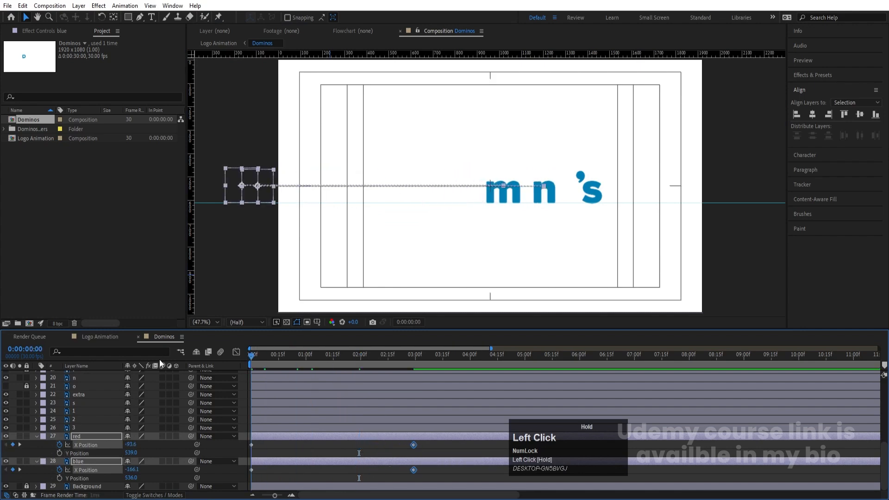
click(59, 453)
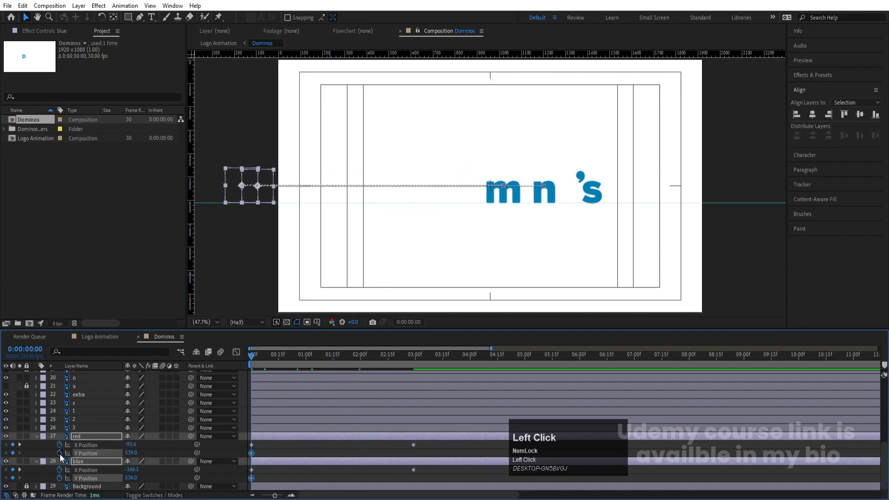
click(305, 356)
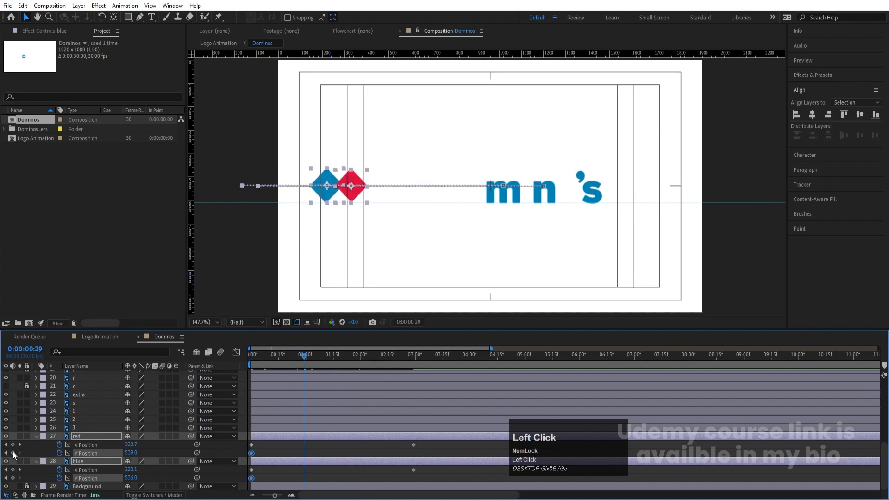
click(359, 356)
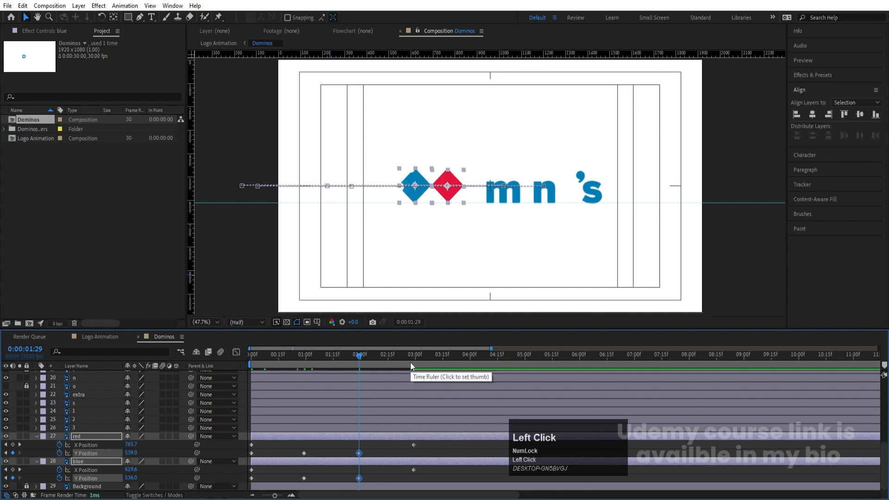
key(k)
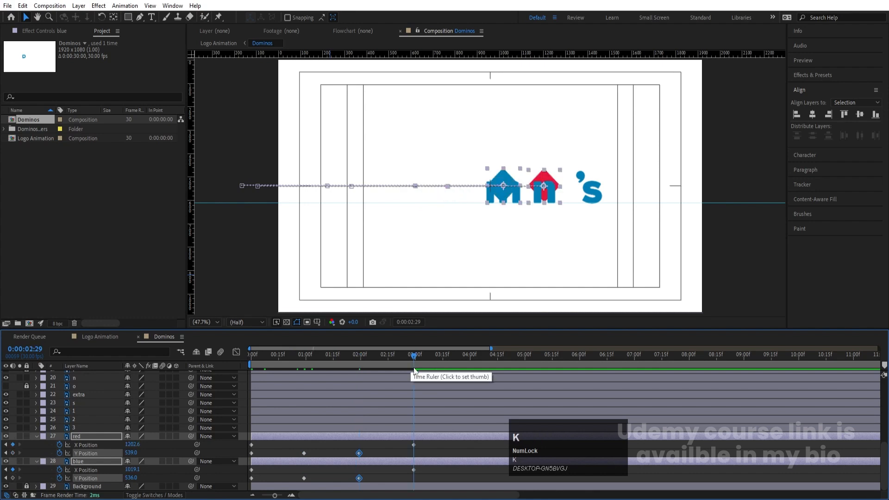
click(13, 452)
Raise both tiles midway through each hop, at 0:14, 1:14 and 2:14, with Y 330 for red and 327 for blue at 2:14
drag(277, 357, 278, 360)
drag(132, 456, 106, 453)
click(332, 361)
click(387, 355)
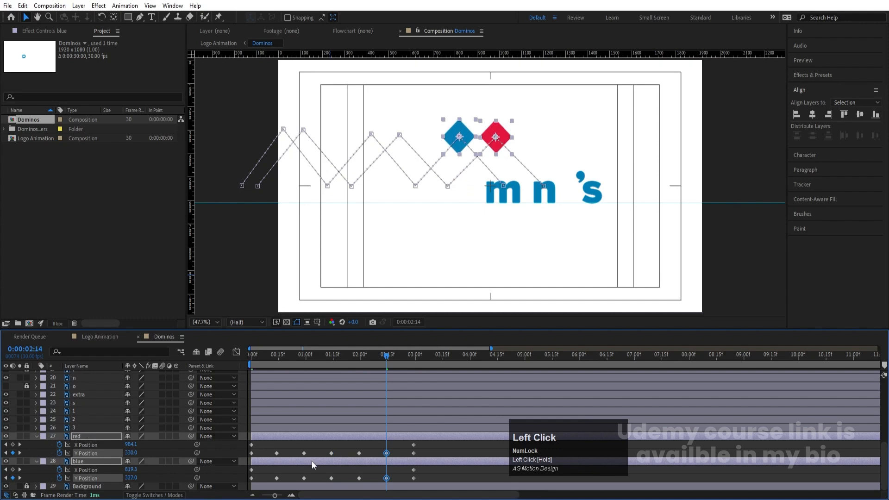
Apply Easy Ease to all Y Position keyframes of the red and blue tiles
click(98, 452)
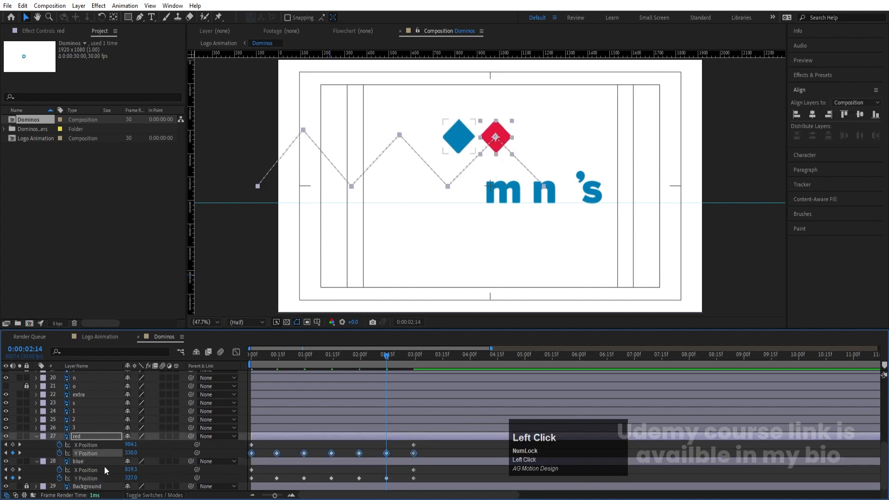
ctrl+click(96, 478)
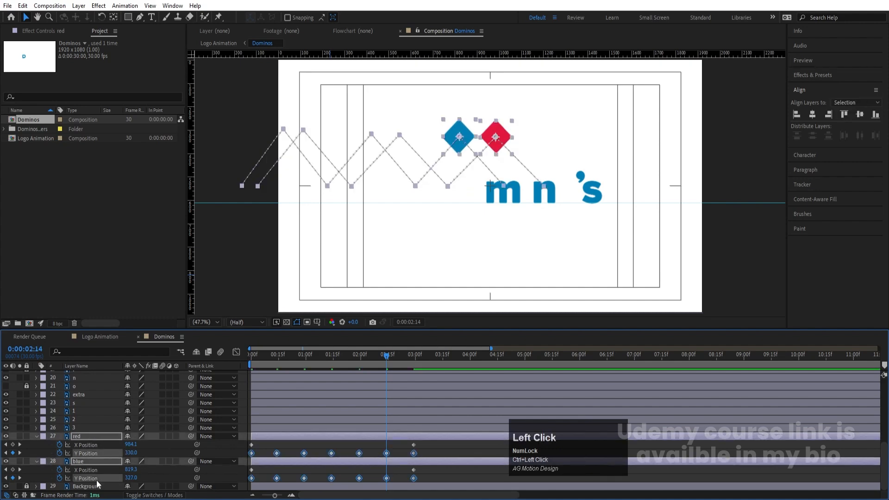
key(F9)
Reshape the tiles' Y Position speed graph over the first hop for a sharp takeoff and landing, with about 7% and 12% influence respectively
click(237, 351)
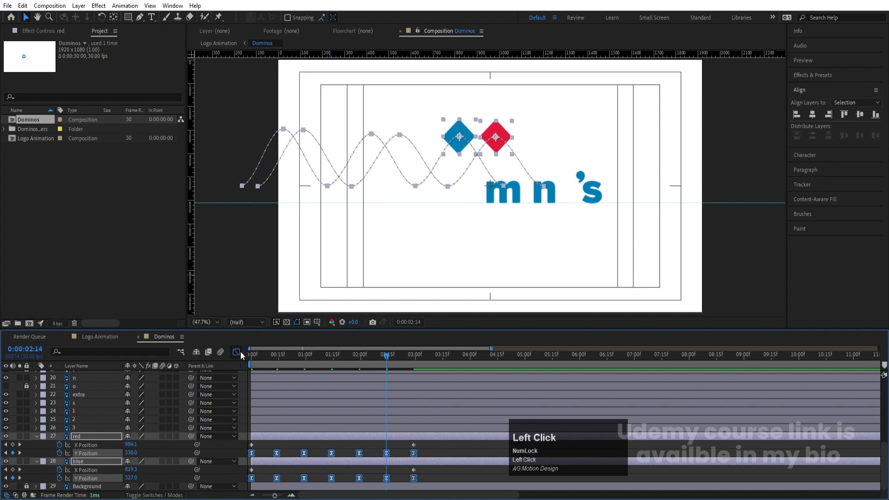
drag(278, 358, 219, 362)
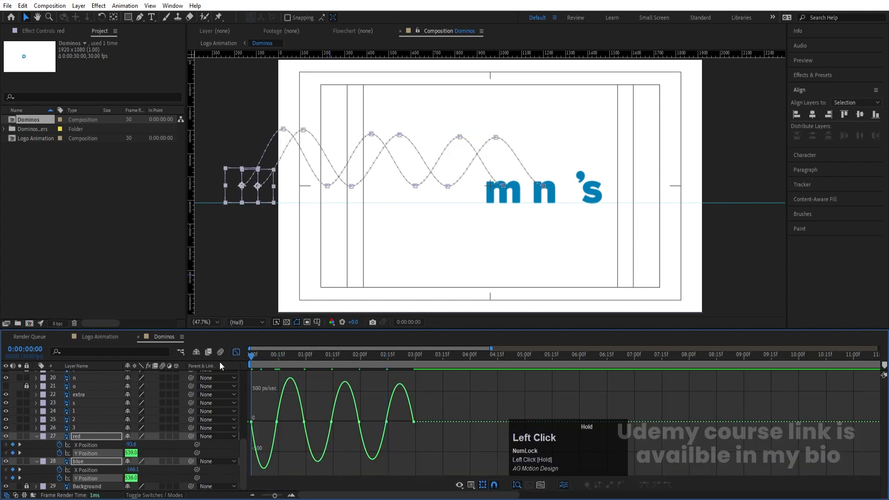
scroll(318, 397, up, 5)
drag(328, 399, 250, 421)
drag(356, 435, 331, 365)
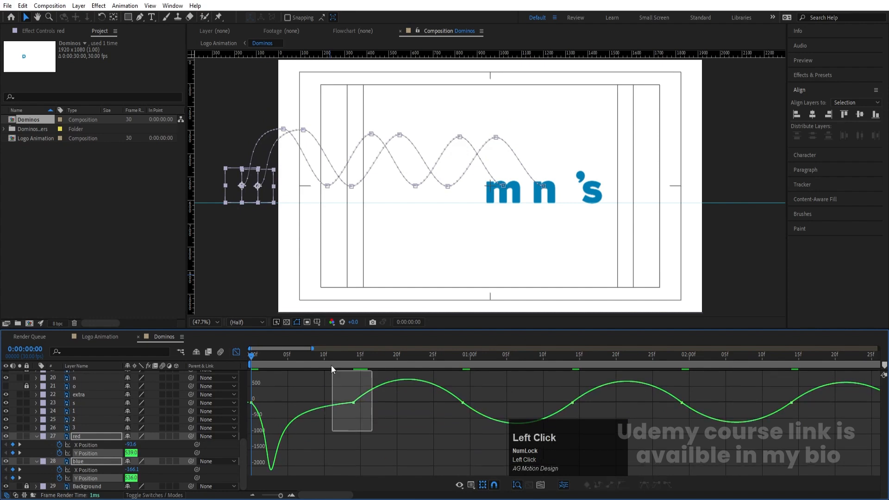
drag(371, 401, 434, 401)
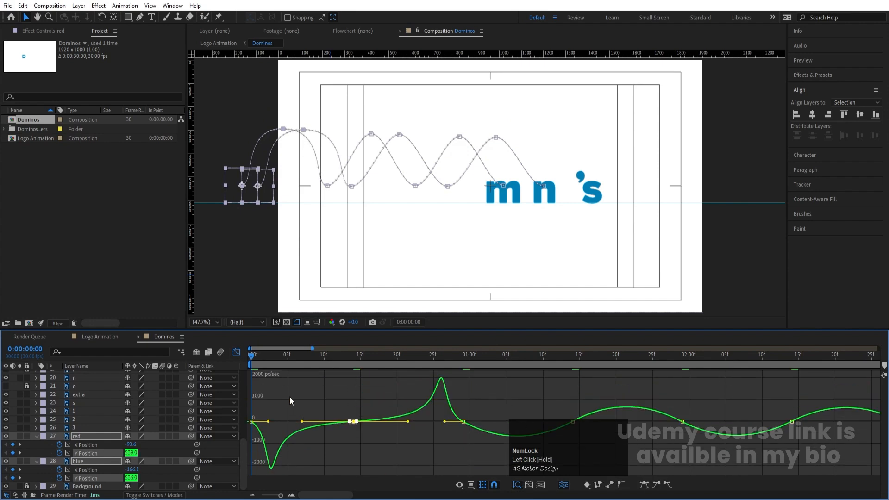
drag(289, 396, 254, 423)
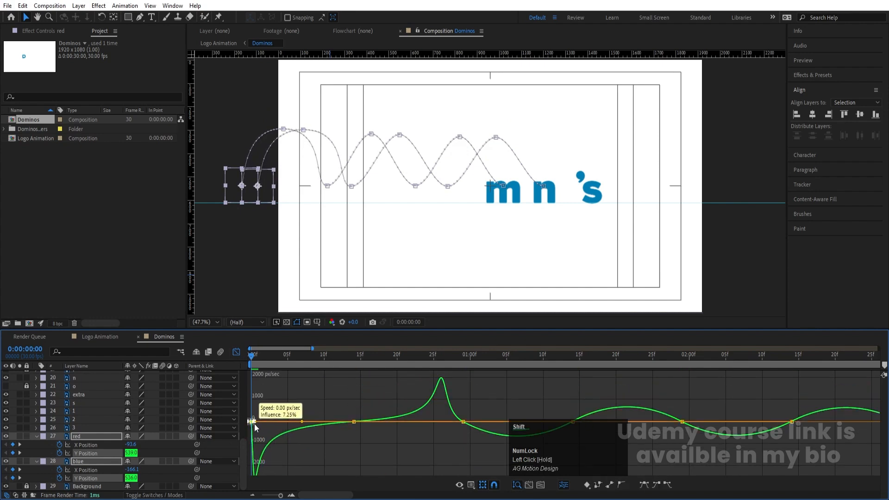
drag(482, 403, 445, 425)
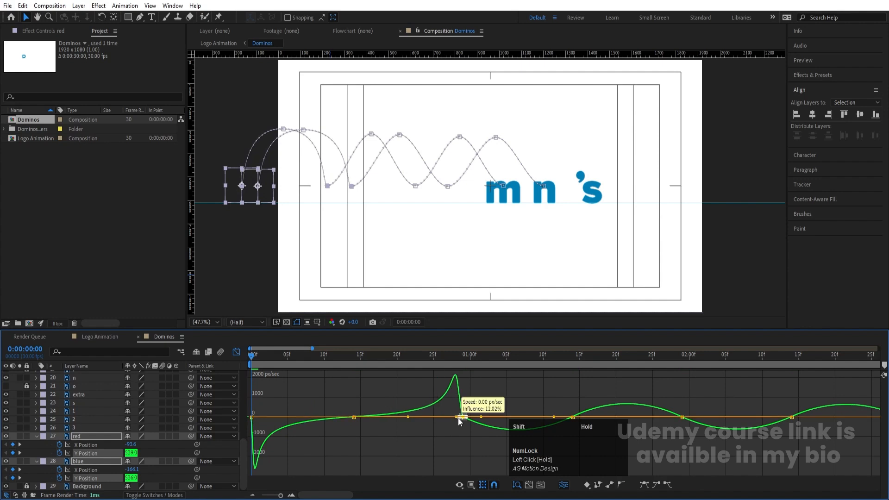
Shape the Y Position speed curve of the red and blue squares' second bounce so it slows at the apex and peaks at landing
key(minus)
drag(396, 395, 464, 419)
drag(387, 399, 362, 421)
mouse_move(476, 407)
mouse_down()
mouse_move(452, 432)
mouse_move(464, 420)
mouse_up()
click(358, 419)
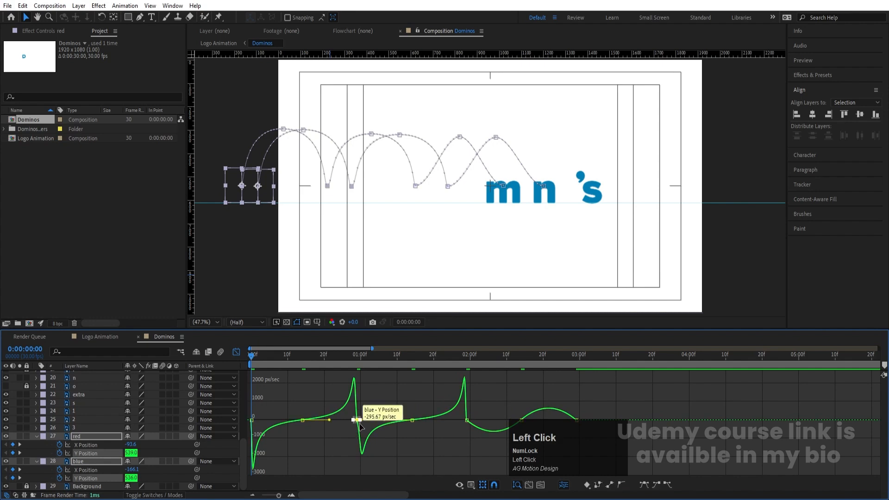
Give the third bounce's Y Position speed curve the same slow apex and sharp landing peak, and preview the animation from the start
drag(501, 401, 566, 422)
mouse_move(485, 397)
mouse_down()
mouse_move(460, 436)
mouse_move(468, 421)
mouse_up()
mouse_move(598, 400)
mouse_down()
mouse_move(566, 436)
mouse_move(572, 420)
mouse_up()
drag(324, 357, 235, 371)
key(space)
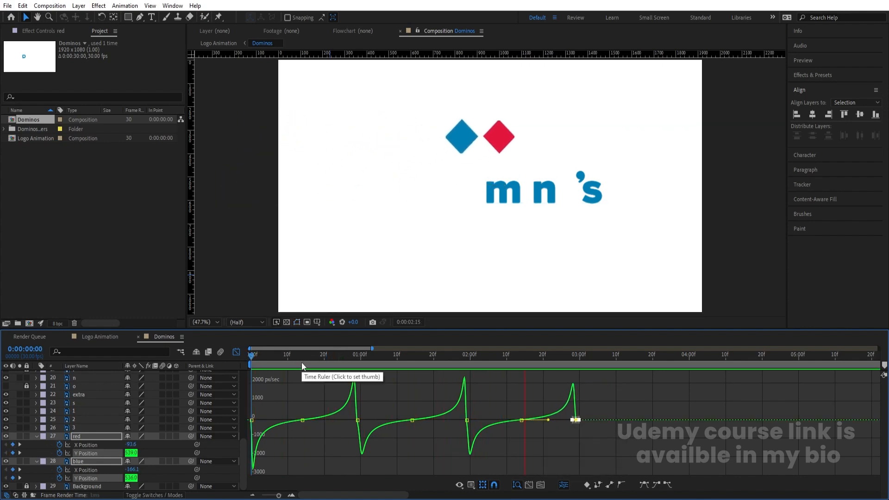
key(space)
Return from the graph editor to the layer timeline and add starting Rotation keyframes at 0:00:00:00 on the red and blue layers
click(201, 362)
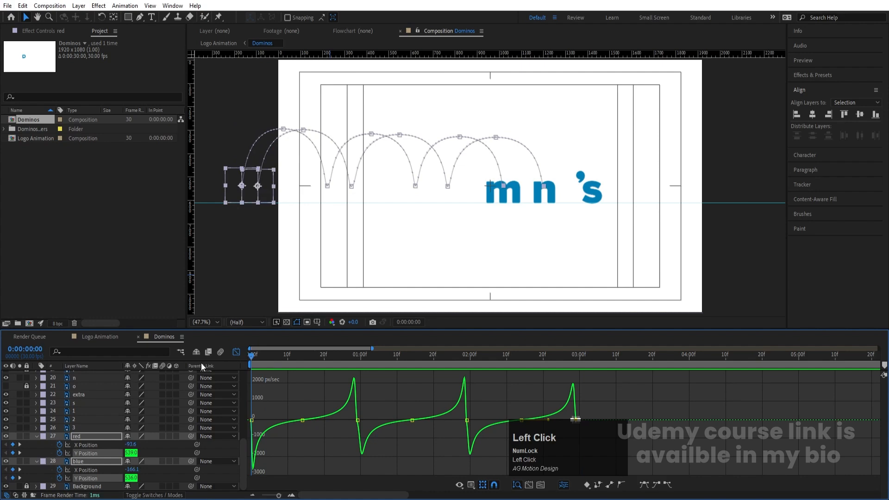
click(236, 353)
key(r)
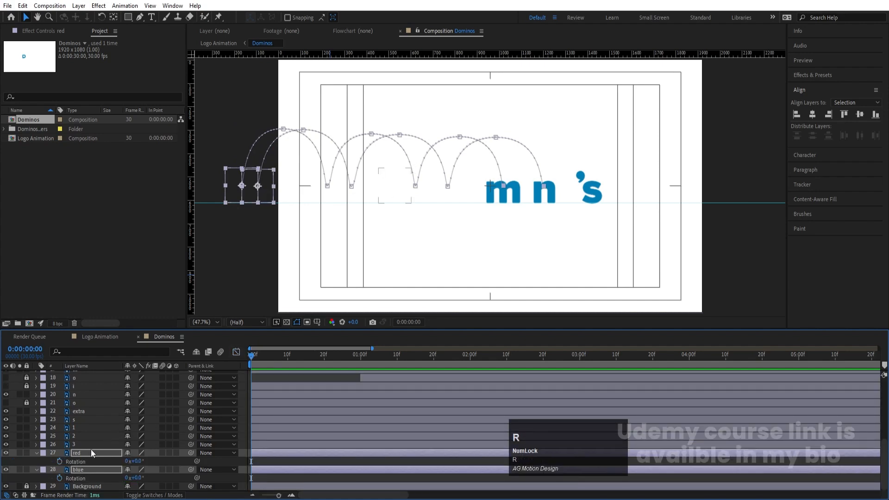
click(61, 460)
key(shift+p)
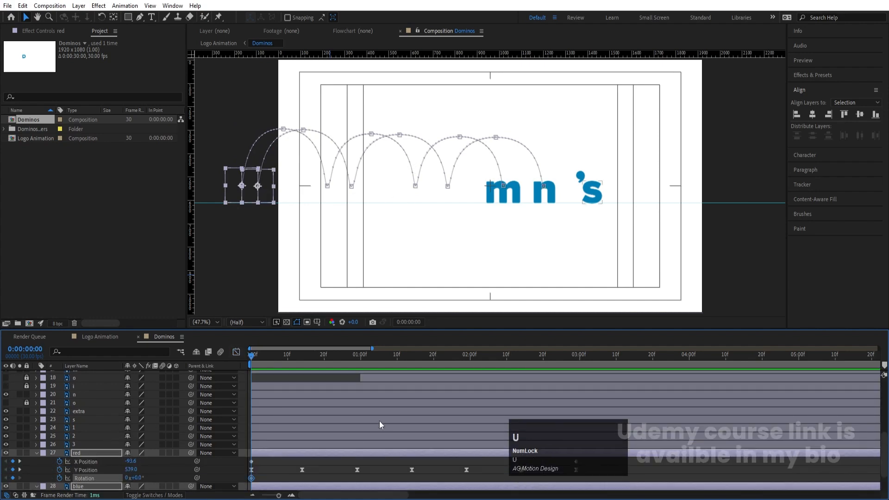
Set the Rotation of the red and blue layers to 3 full turns at 0:00:02:29 and preview the spinning bounce
scroll(379, 420, down, 2)
key(k)
key(k)
key(k)
key(k)
key(k)
key(k)
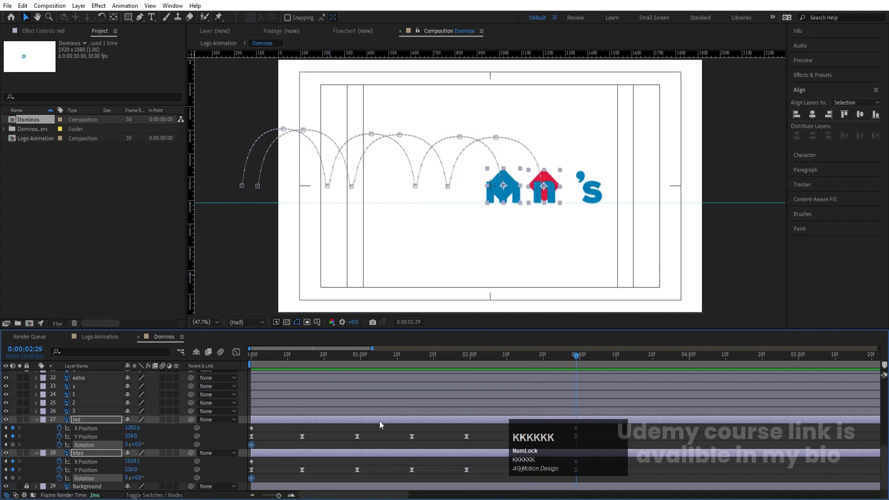
click(125, 444)
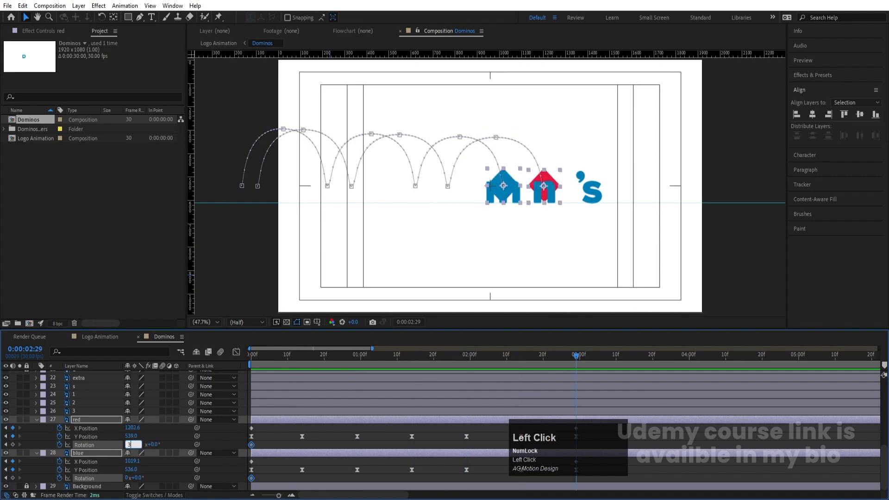
text(3)
key(Return)
click(251, 354)
key(space)
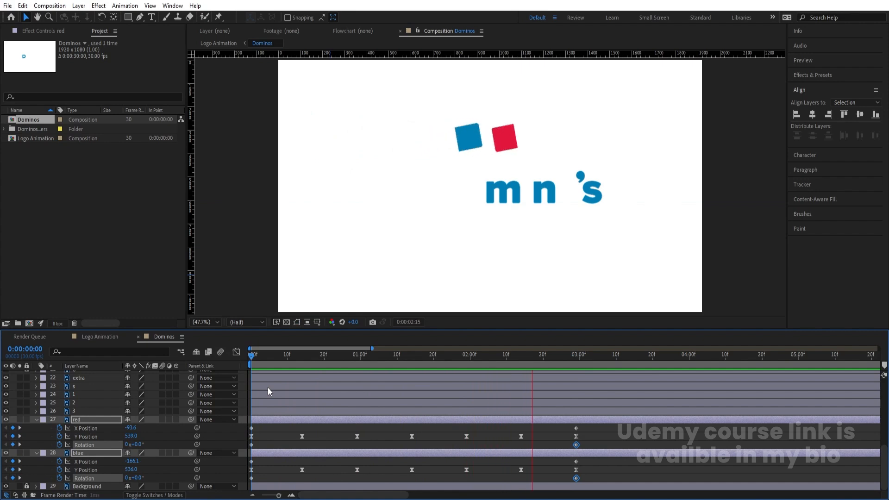
key(space)
Collapse the keyframed properties, then unlock and show the reference layers red 2 and blue 2
click(612, 432)
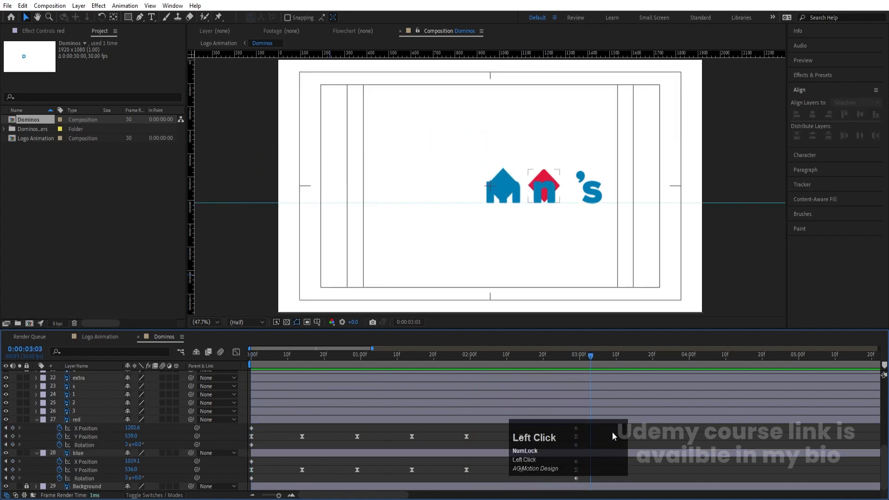
key(u)
key(u)
scroll(144, 408, up, 5)
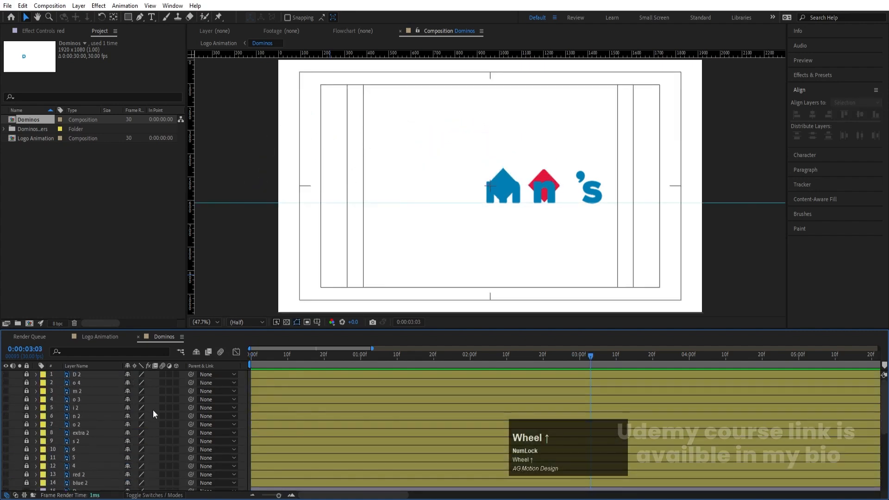
scroll(78, 433, down, 3)
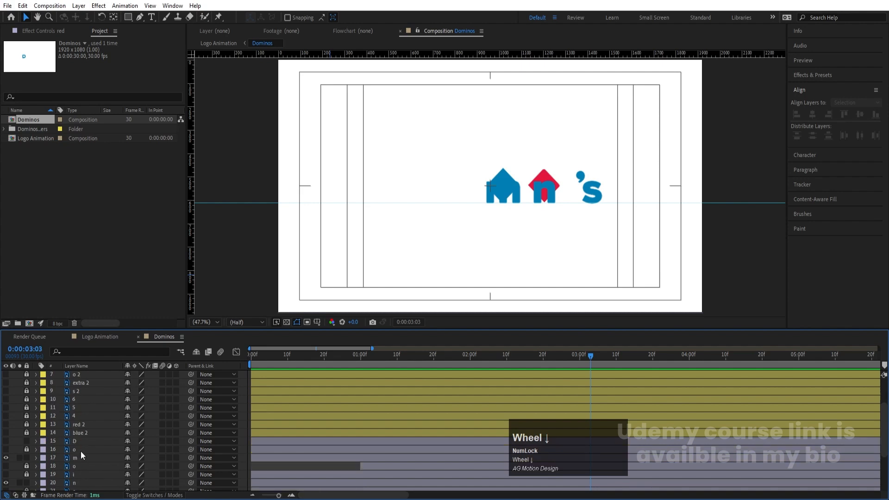
click(27, 432)
click(24, 424)
click(8, 432)
click(7, 424)
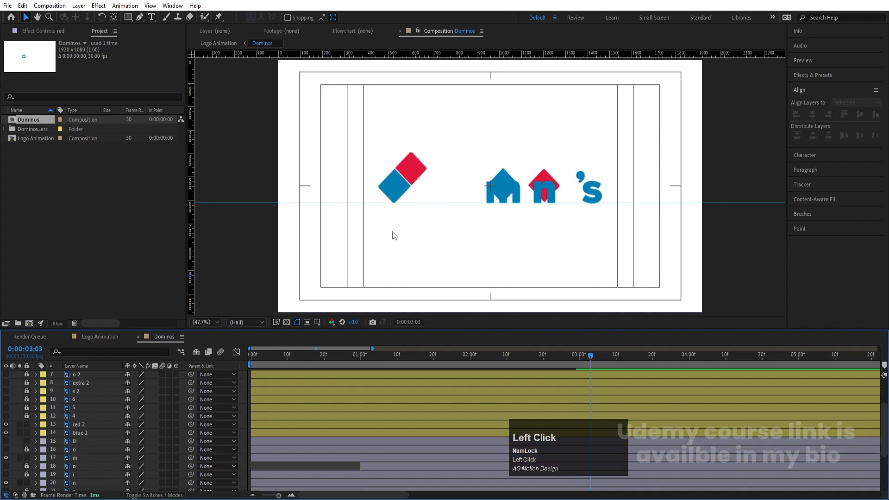
Separate the Position dimensions of red 2 and blue 2 and keyframe their X and Y Position at 0:00:03:03
click(70, 432)
shift+click(76, 424)
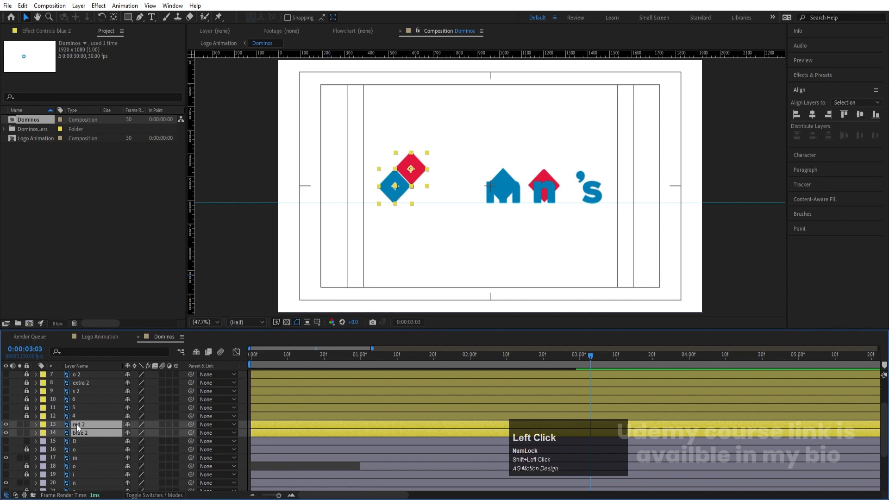
key(p)
click(74, 433)
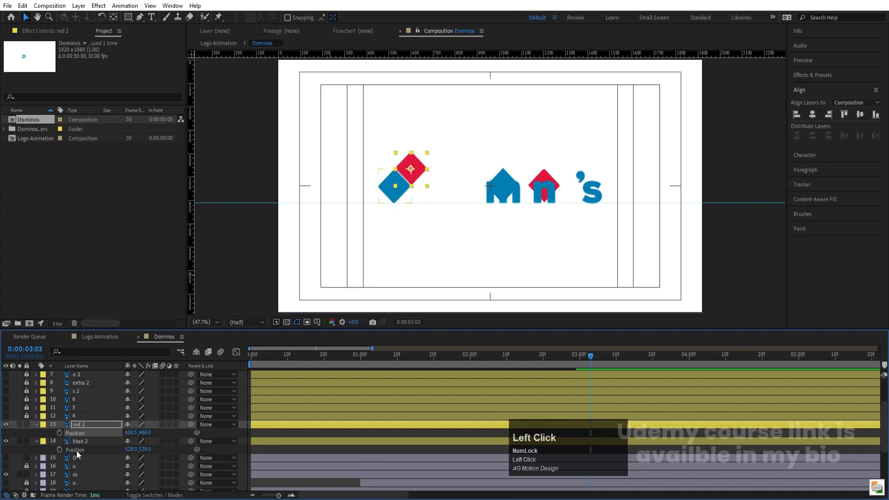
shift+click(74, 449)
right_click(75, 448)
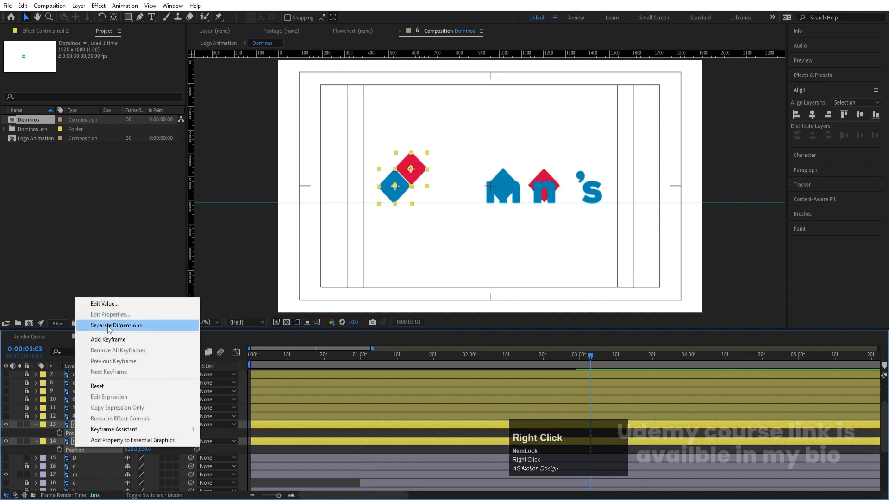
click(113, 325)
click(257, 435)
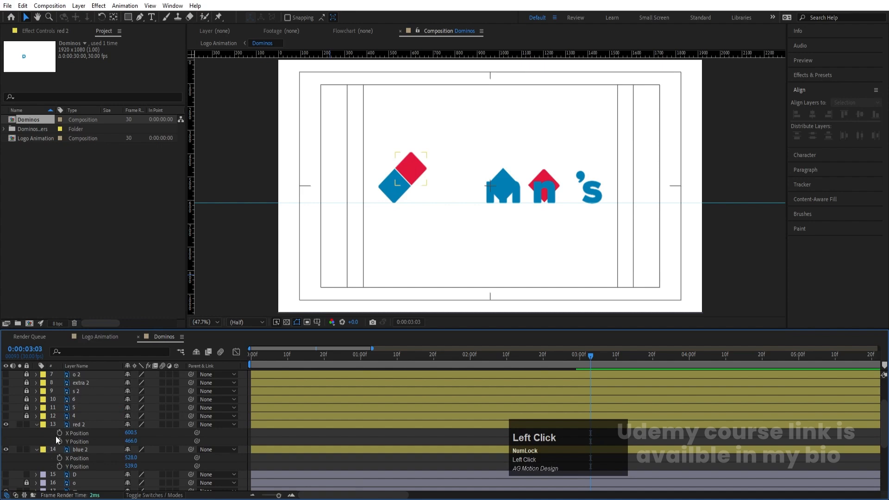
drag(59, 435, 61, 465)
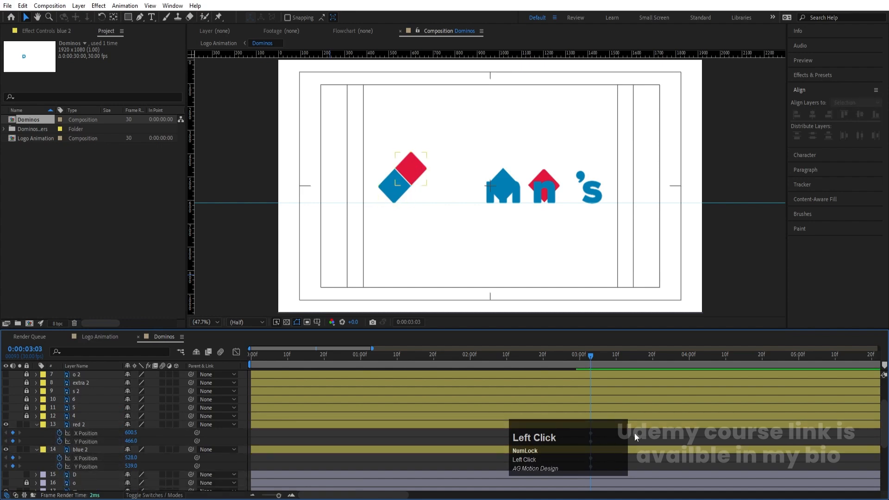
Copy red 2's X and Y Position keyframes and reveal the keyframed properties of the red and blue layers
drag(627, 431, 577, 442)
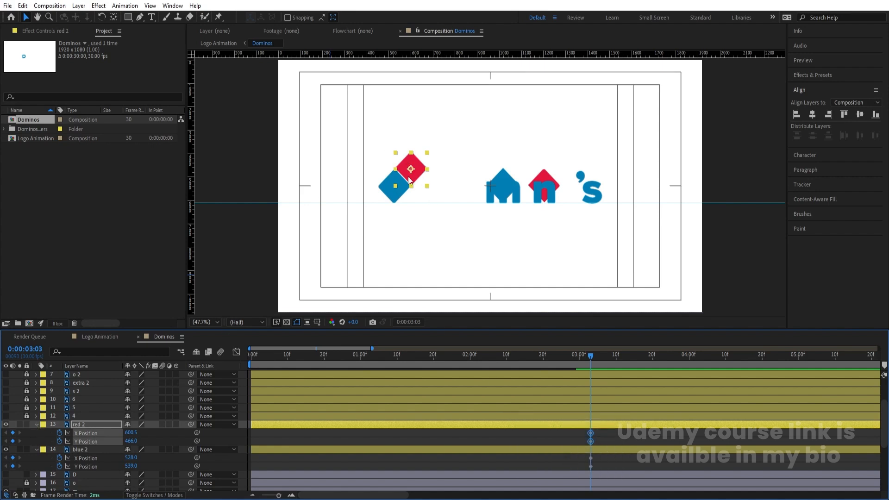
scroll(609, 437, down, 3)
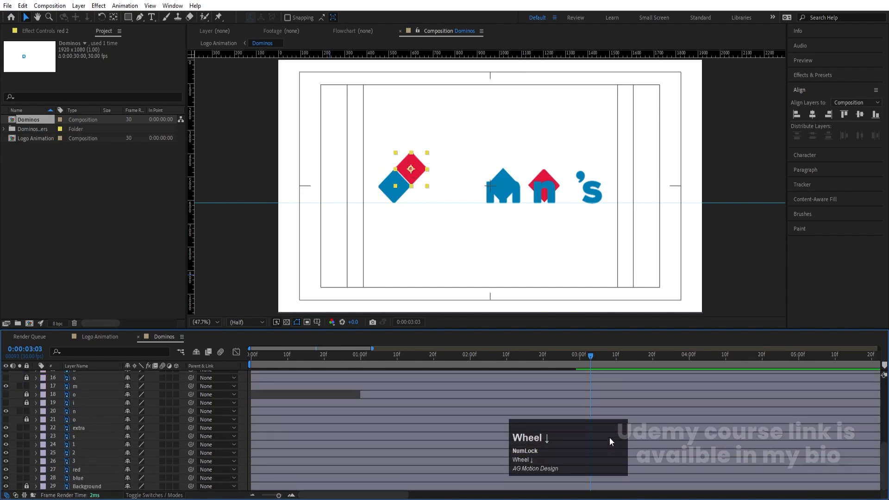
click(102, 468)
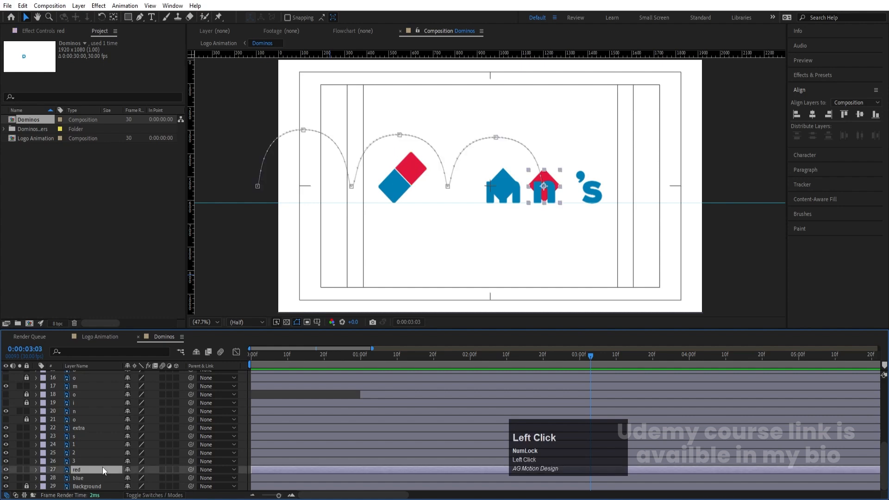
shift+click(85, 480)
key(u)
scroll(468, 438, down, 2)
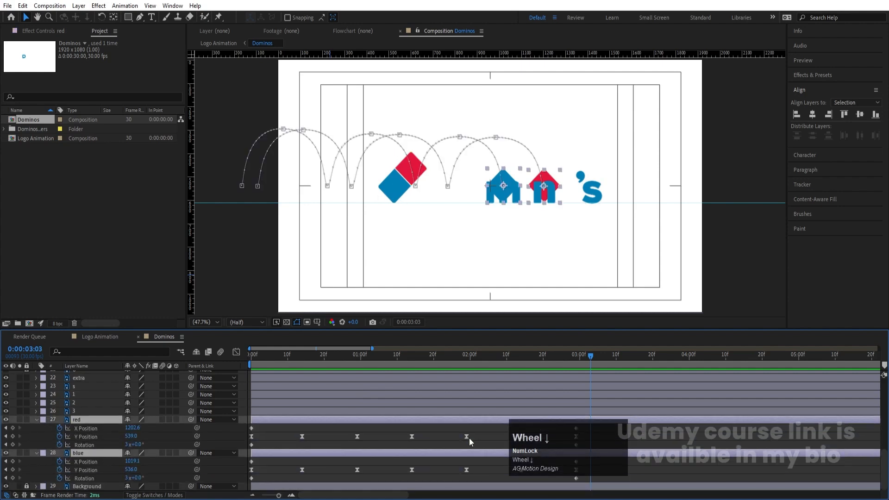
Paste the copied position keyframes onto the red layer at 0:00:04:10 and check its movement
drag(587, 357, 726, 366)
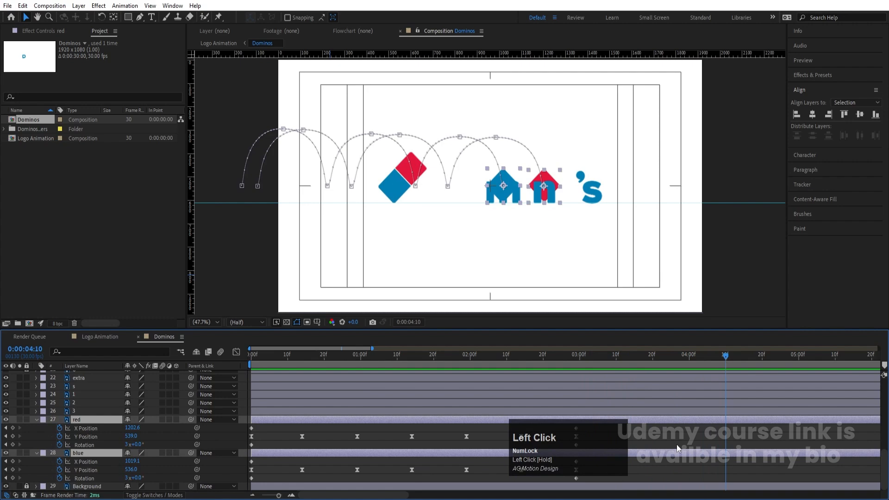
click(684, 427)
key(Num_Lock)
key(minus)
click(682, 420)
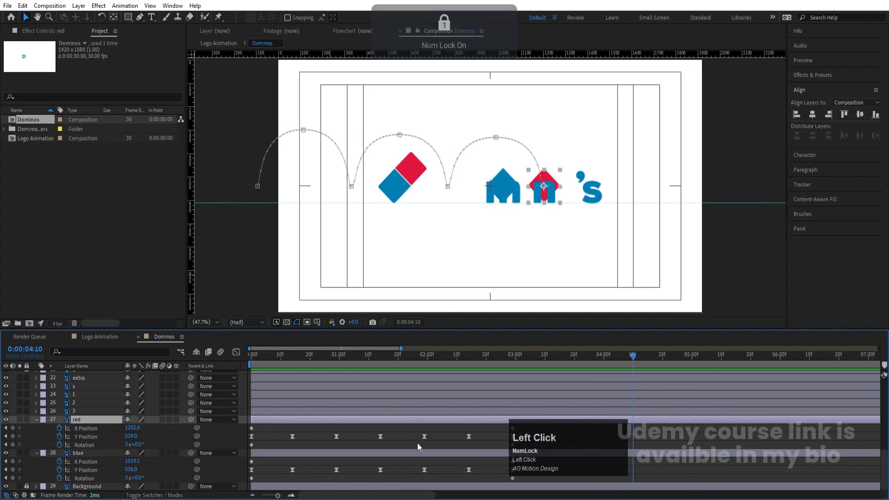
key(ctrl+v)
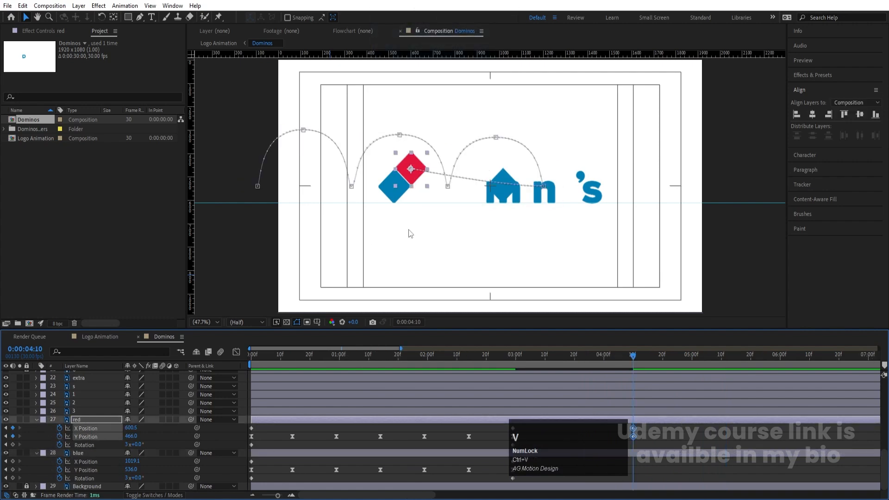
mouse_move(616, 357)
mouse_down()
mouse_move(584, 356)
mouse_move(609, 366)
mouse_up()
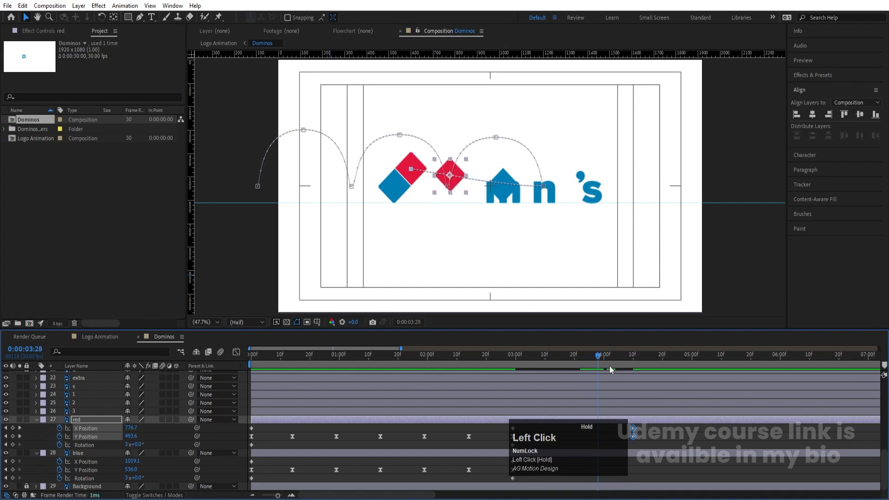
key(k)
Copy the X and Y Position keyframes of the blue 2 layer
scroll(650, 407, up, 5)
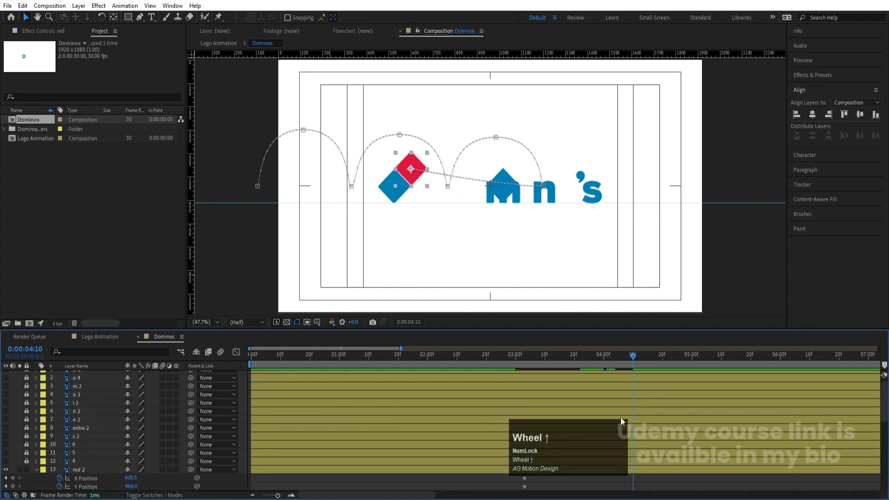
click(68, 443)
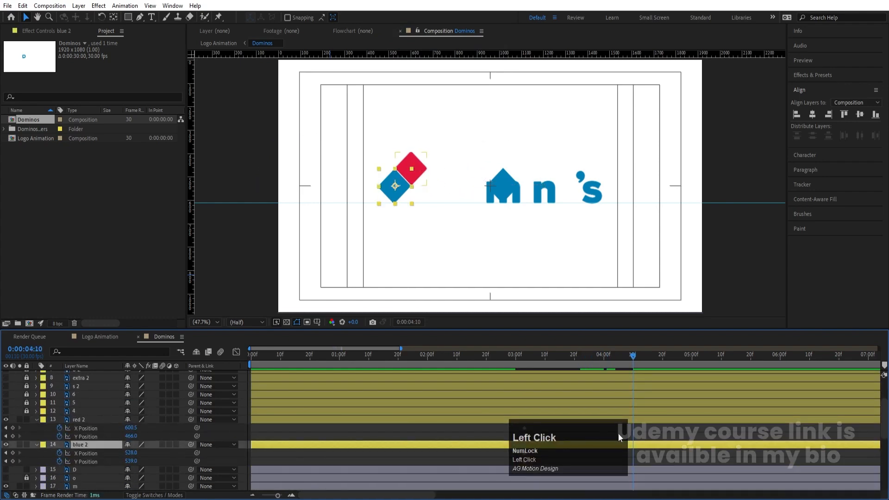
drag(507, 452, 534, 464)
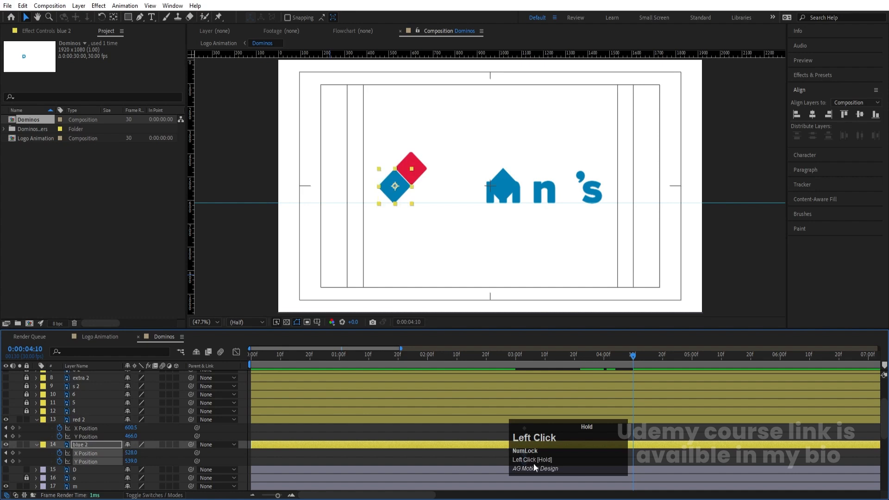
Hide and lock the red 2 and blue 2 reference layers
click(6, 444)
click(5, 411)
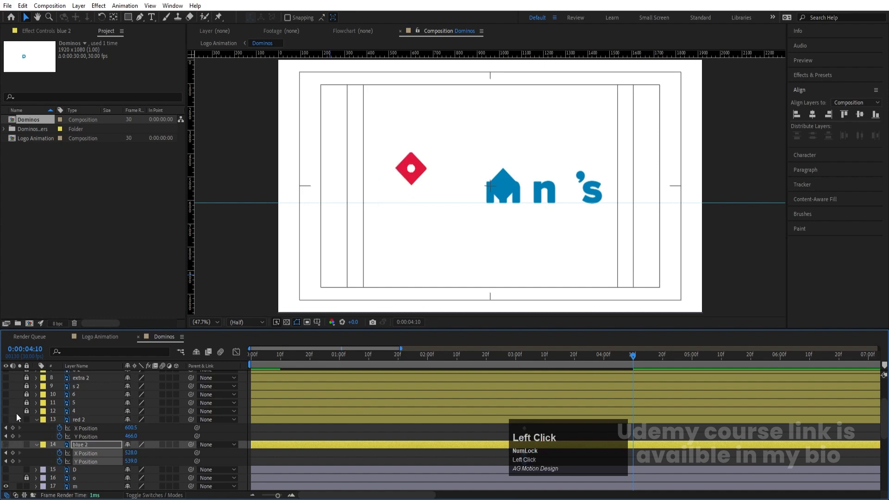
click(26, 419)
click(26, 445)
Paste the copied position keyframes onto the blue layer at 0:00:04:10
click(498, 186)
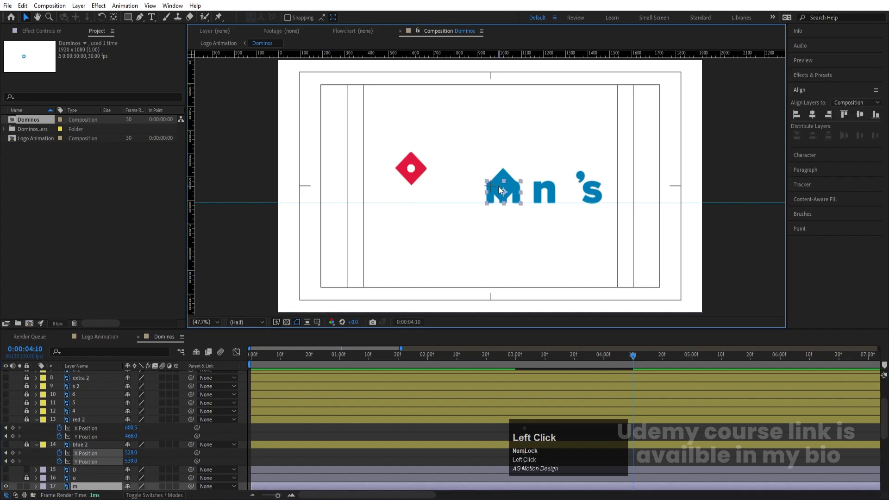
click(503, 172)
scroll(587, 425, down, 5)
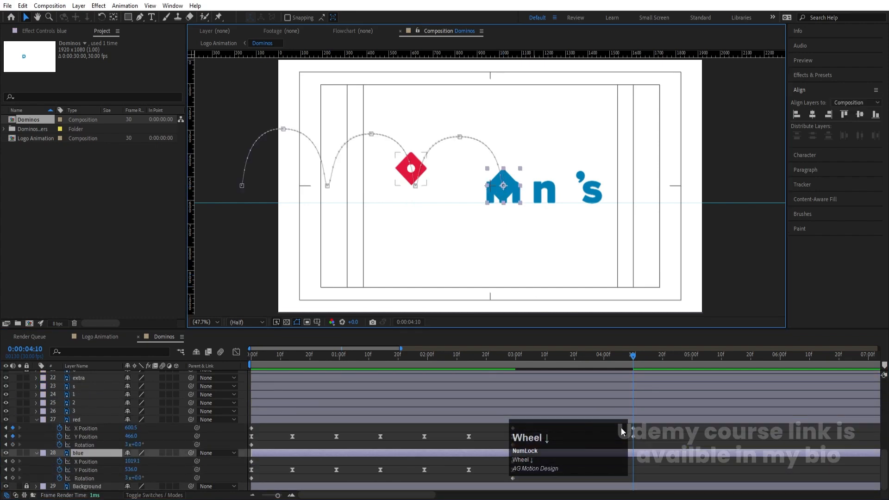
key(ctrl+v)
Raise the Y Position of the red and blue layers at 0:00:03:18 so both arc above the letters on the way back
drag(593, 354, 567, 369)
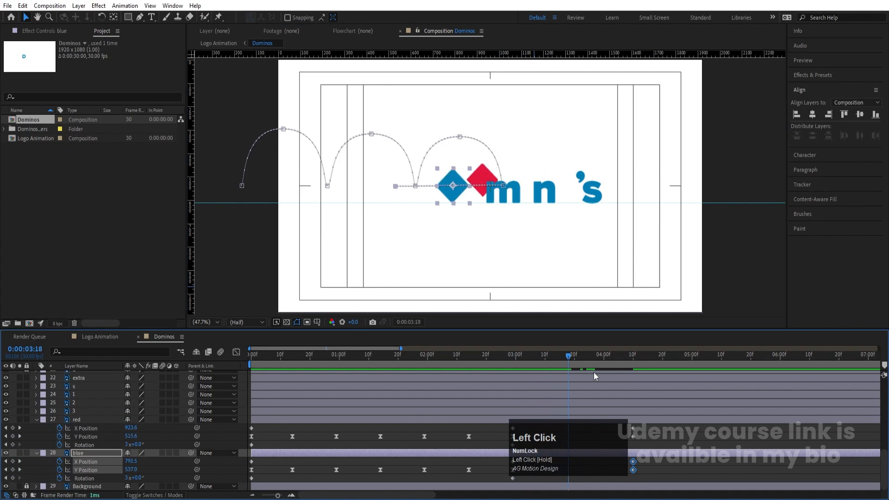
scroll(641, 368, down, 1)
drag(349, 496, 402, 400)
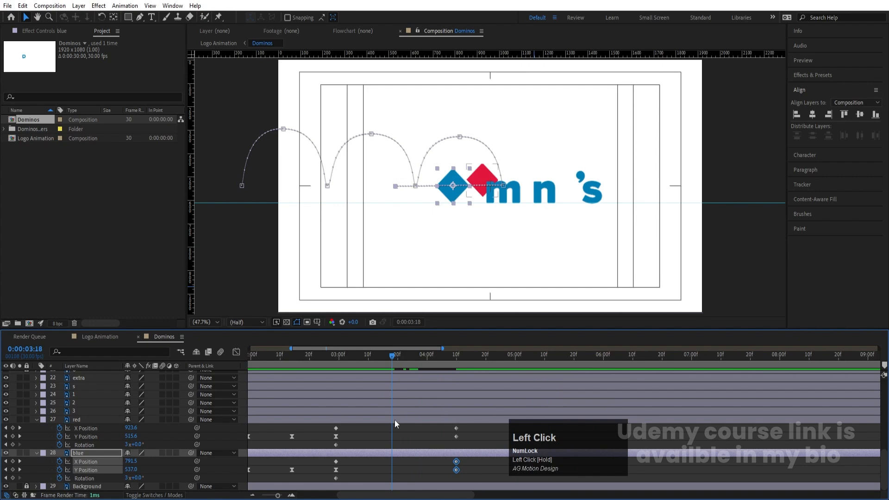
shift+click(394, 419)
drag(134, 436, 138, 444)
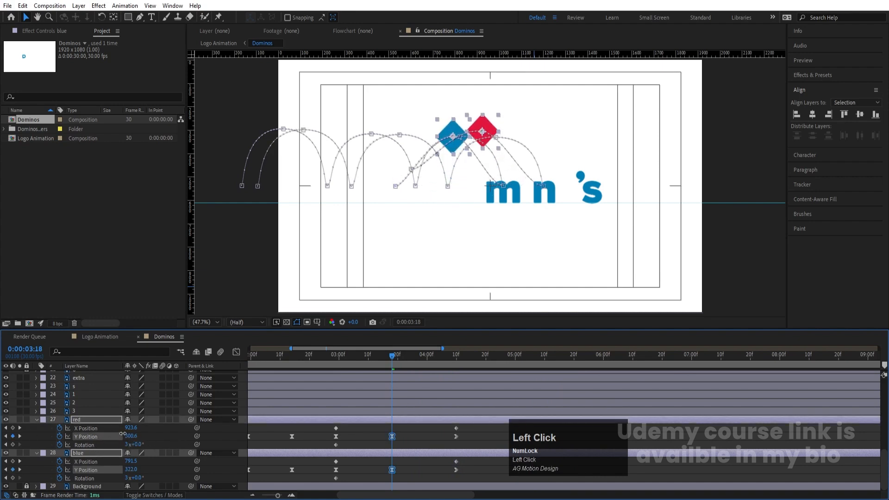
key(k)
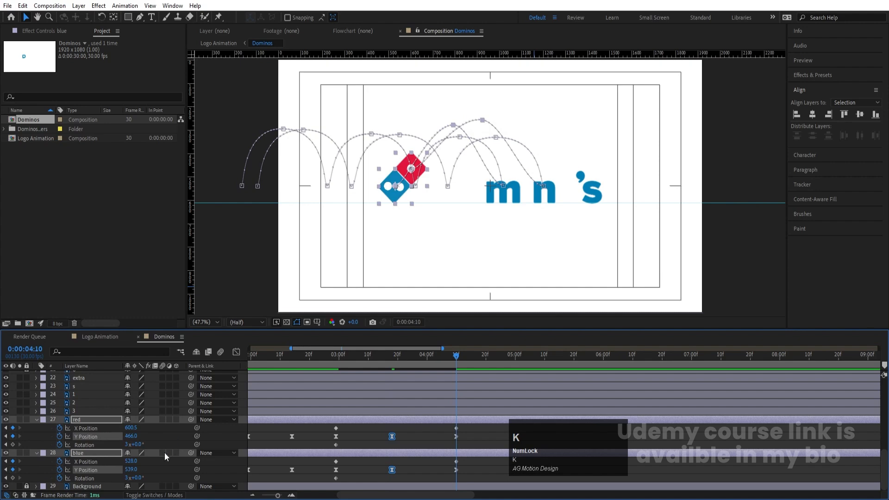
Set the Rotation of the red and blue layers to 2 full turns at 0:00:04:10
click(123, 447)
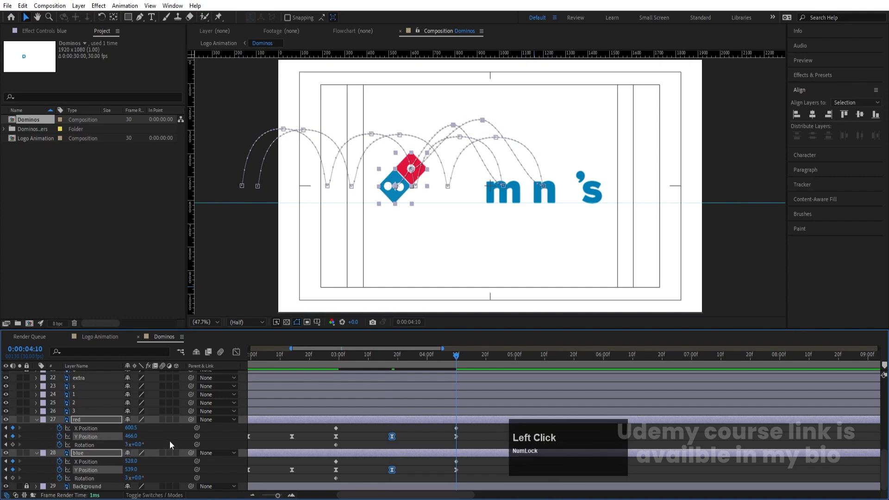
click(128, 444)
text(2)
click(127, 477)
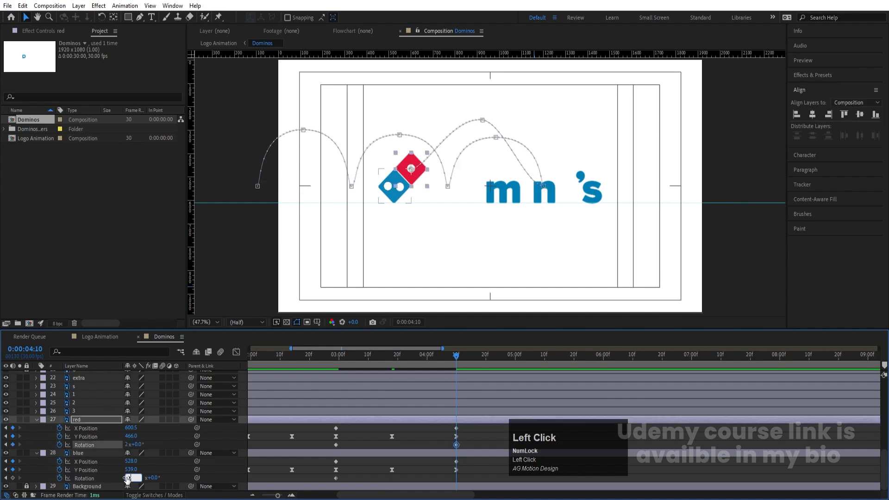
text(2)
key(Return)
drag(412, 355, 386, 356)
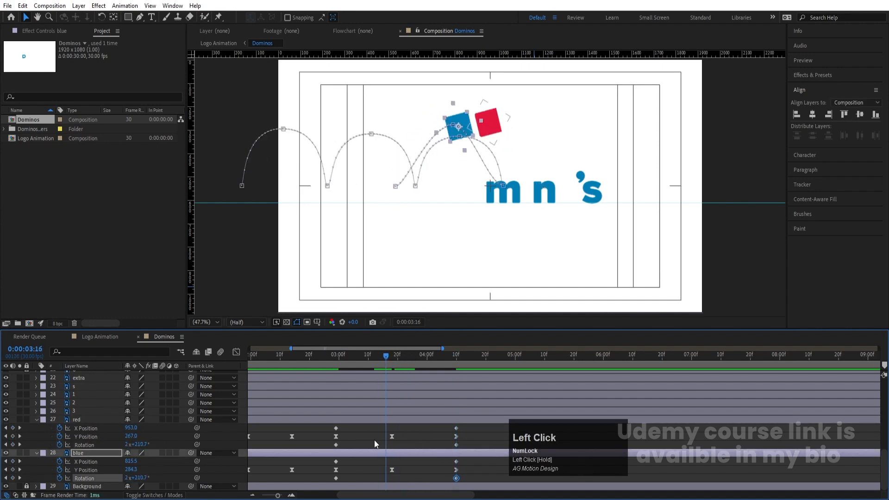
Apply Easy Ease to the final Y Position keyframes of the red and blue layers at 0:00:04:10
click(457, 436)
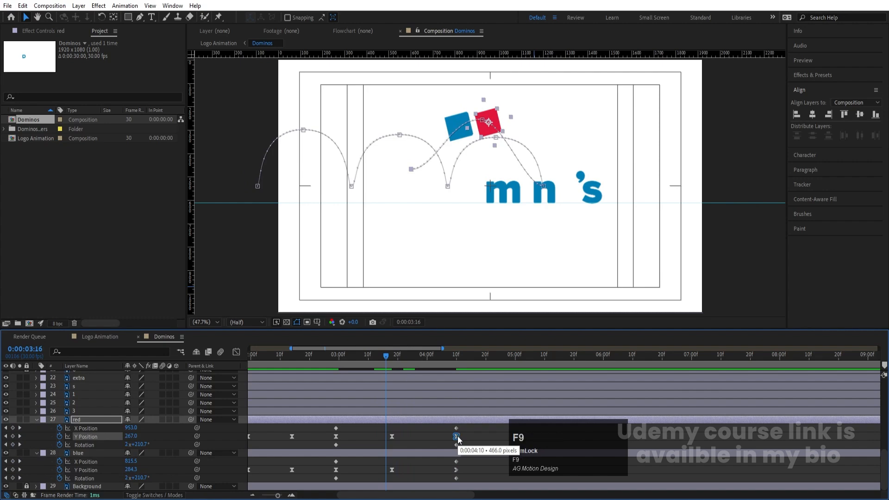
click(456, 470)
key(F9)
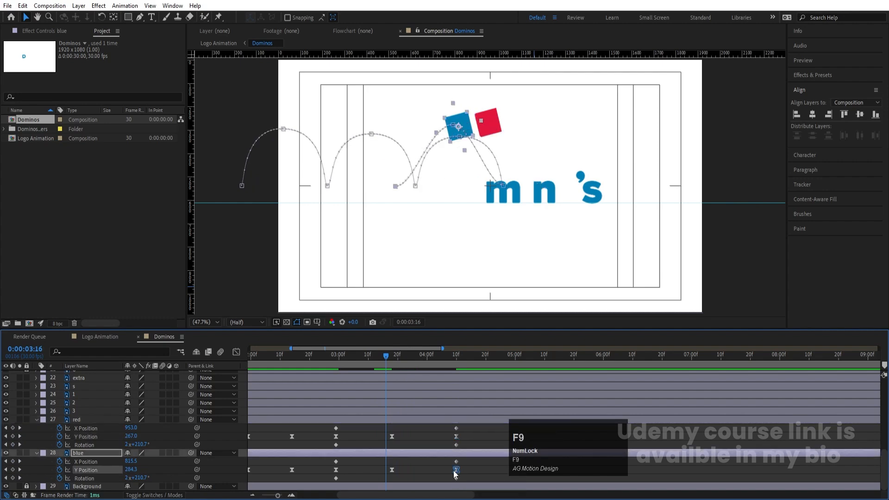
Shape the red and blue Y Position speed graphs for a long slow peak with fast takeoff and landing, and preview the return jump
shift+click(456, 436)
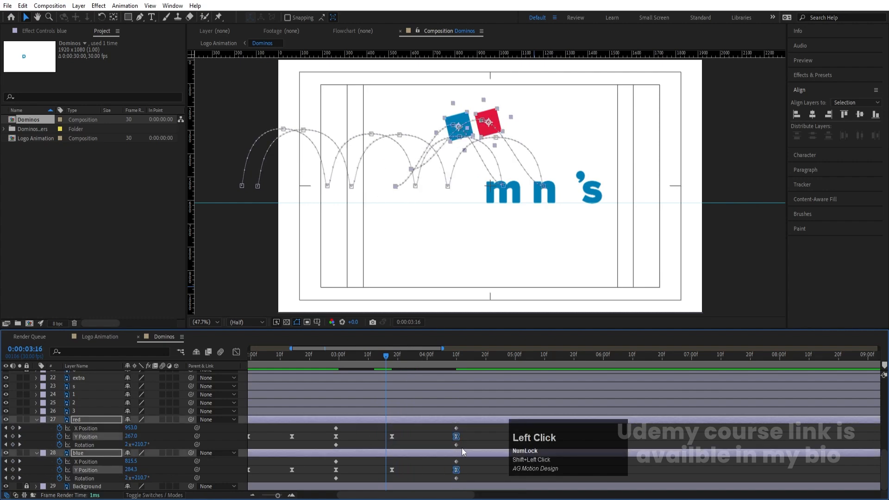
click(236, 351)
drag(374, 401, 474, 442)
key(F9)
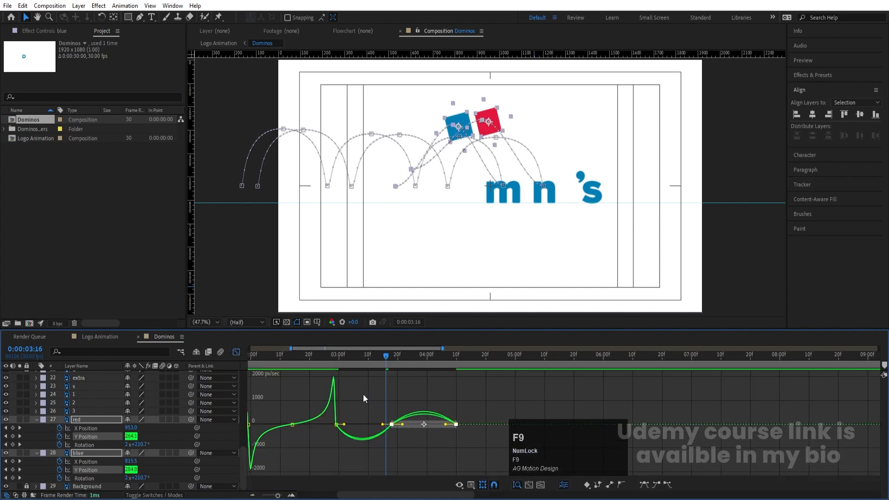
drag(362, 399, 403, 440)
drag(382, 424, 442, 426)
click(354, 413)
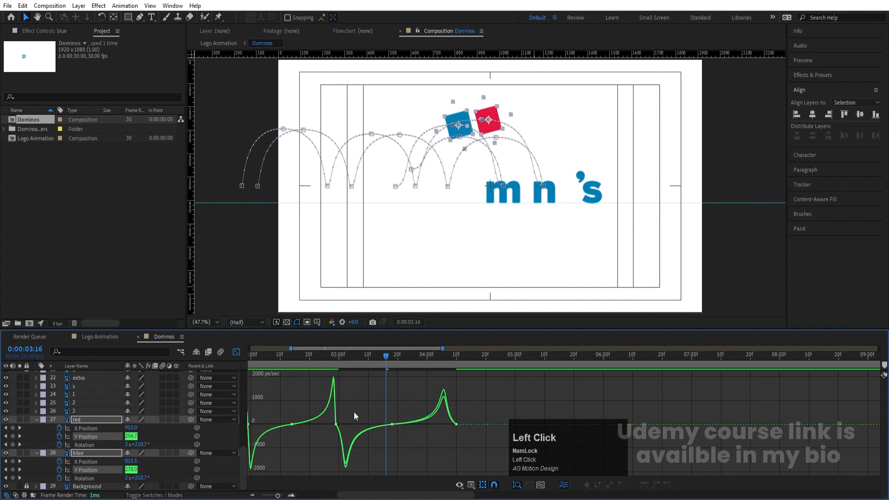
drag(354, 412, 337, 424)
drag(471, 417, 453, 421)
drag(359, 355, 335, 353)
key(space)
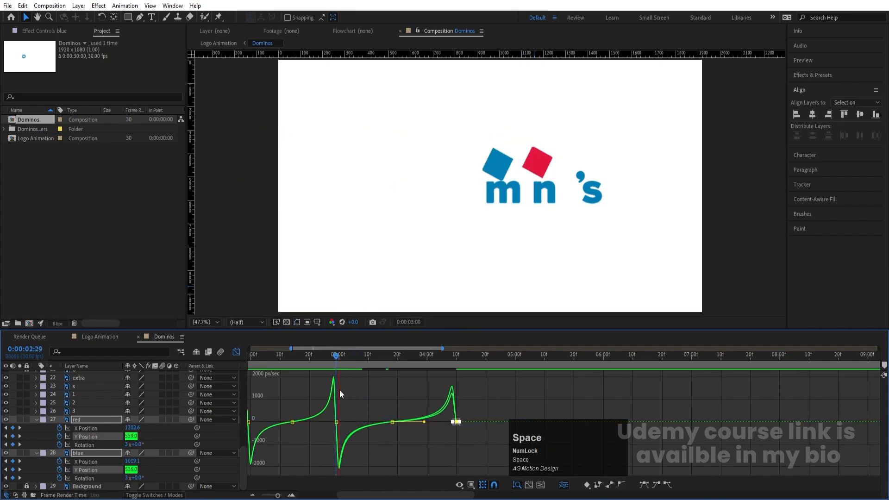
key(space)
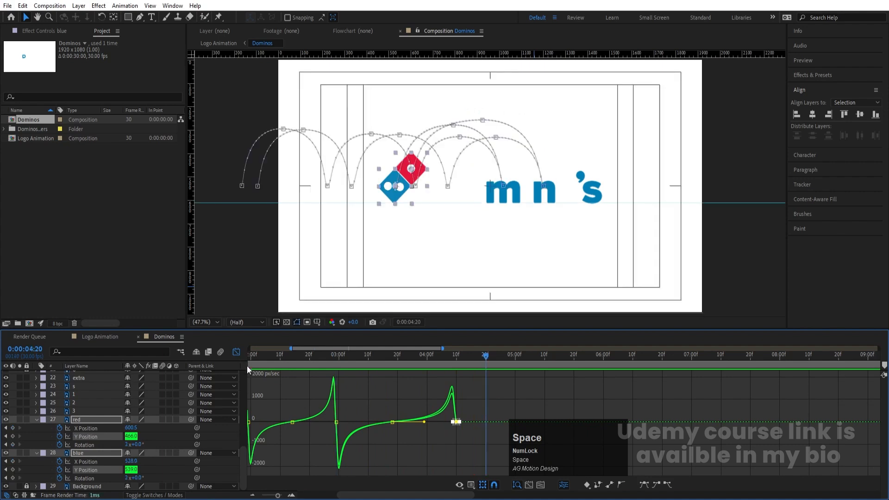
Compress the red and blue layers' return-jump keyframes to end at about 0:00:03:23 and play back the result
click(237, 351)
click(334, 354)
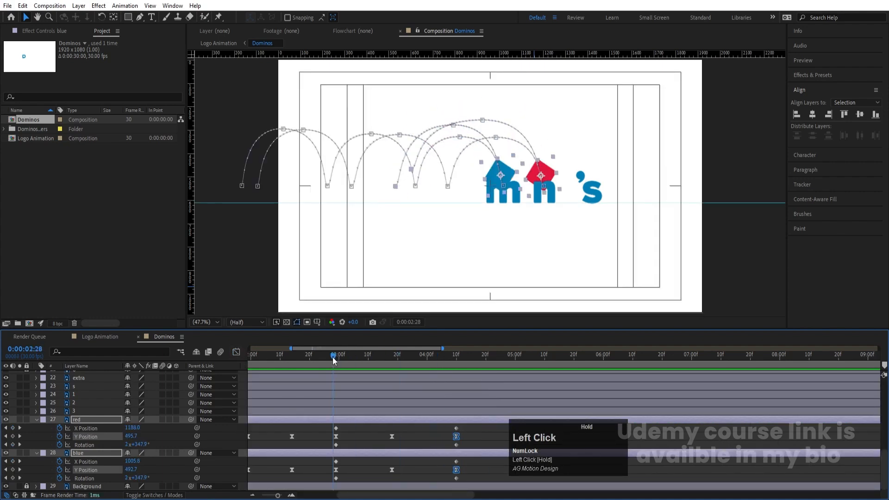
drag(326, 426, 464, 468)
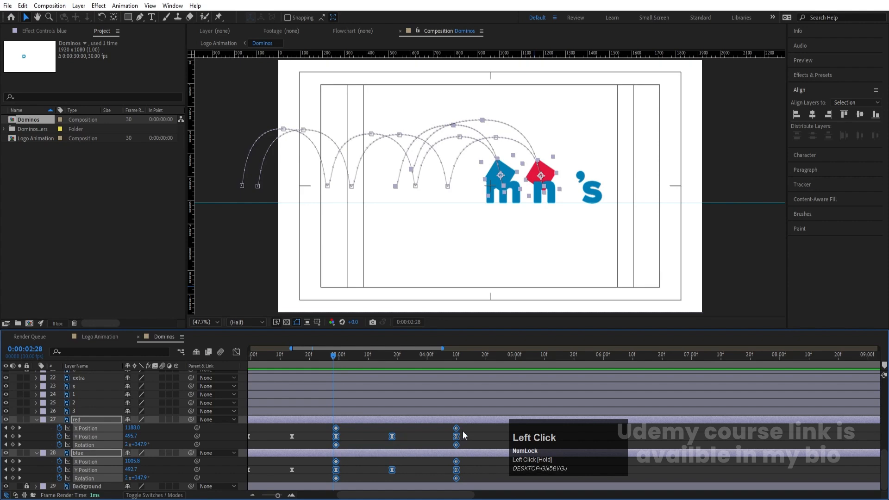
drag(457, 427, 407, 424)
key(space)
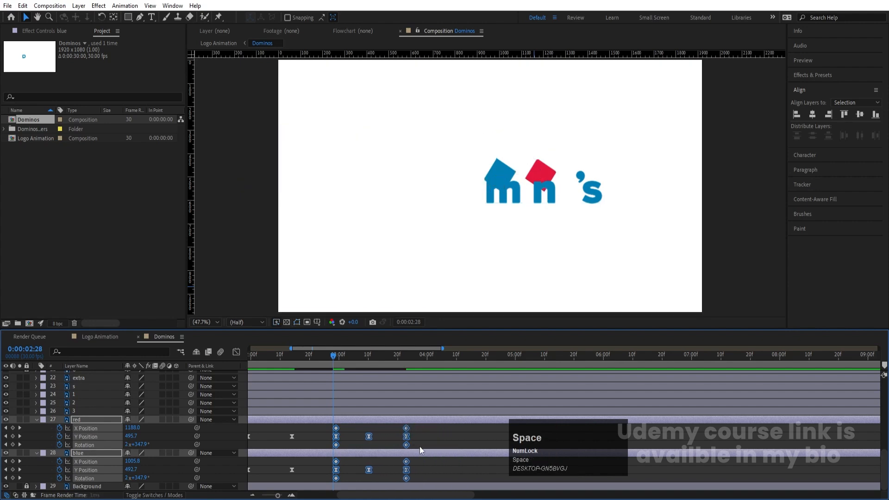
key(space)
click(279, 361)
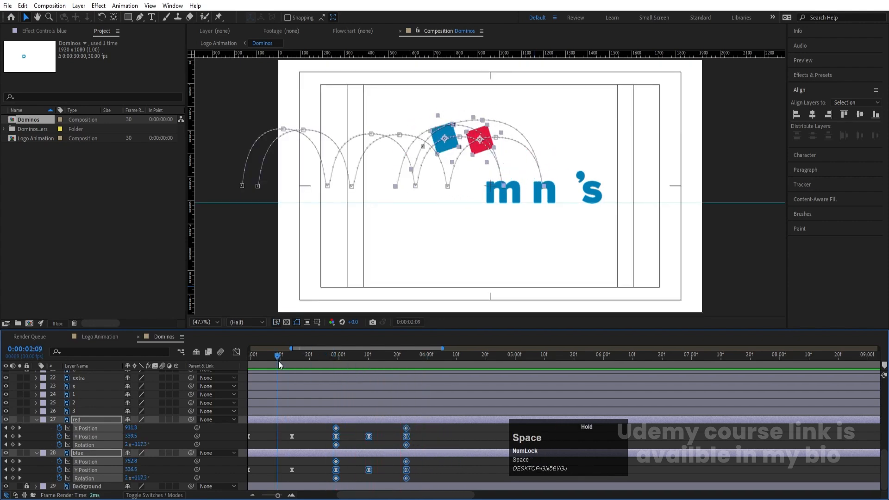
key(space)
key(space)
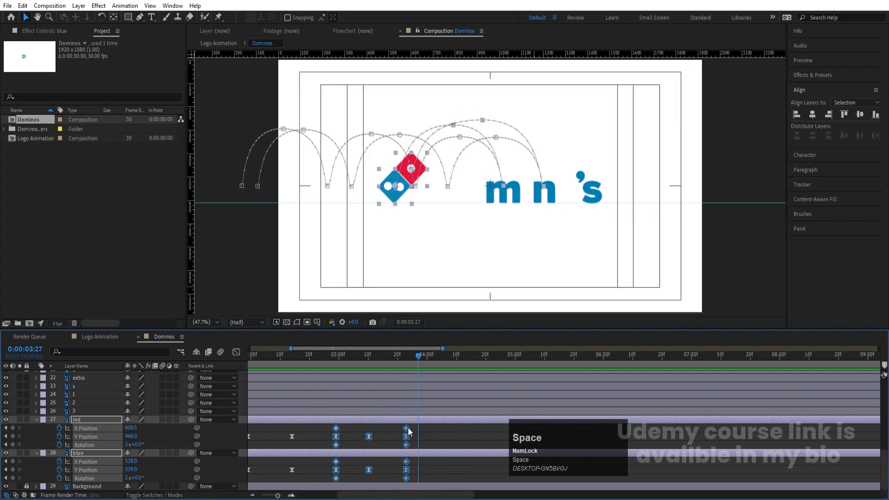
Stretch the return-jump keyframes of both squares to end at 0:00:04:00 and play the animation from the beginning
drag(406, 428, 427, 427)
click(335, 354)
key(space)
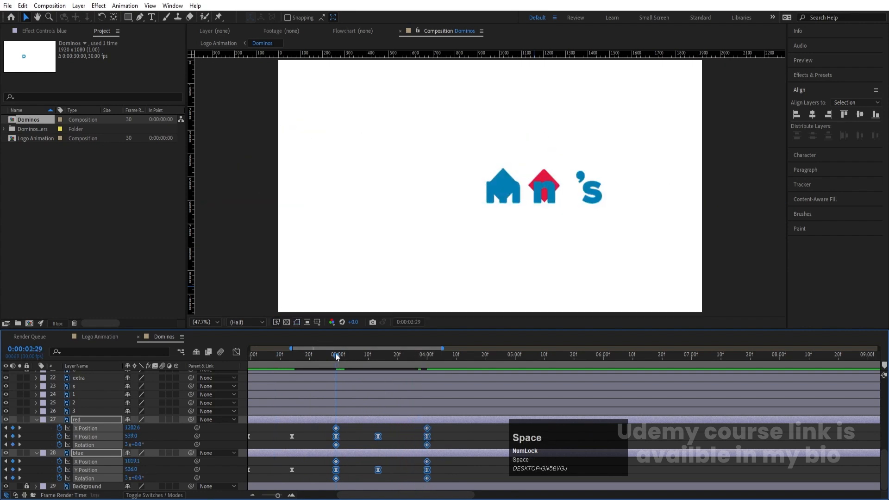
key(space)
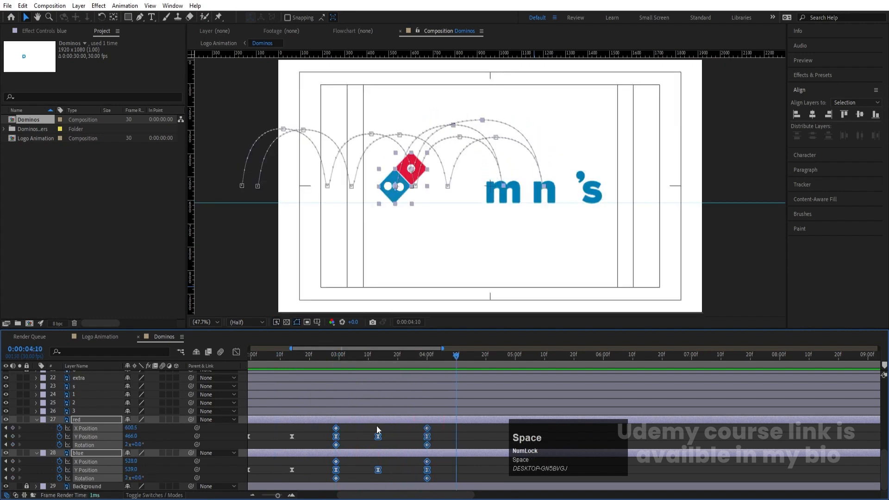
click(393, 434)
key(minus)
drag(367, 355, 201, 354)
key(space)
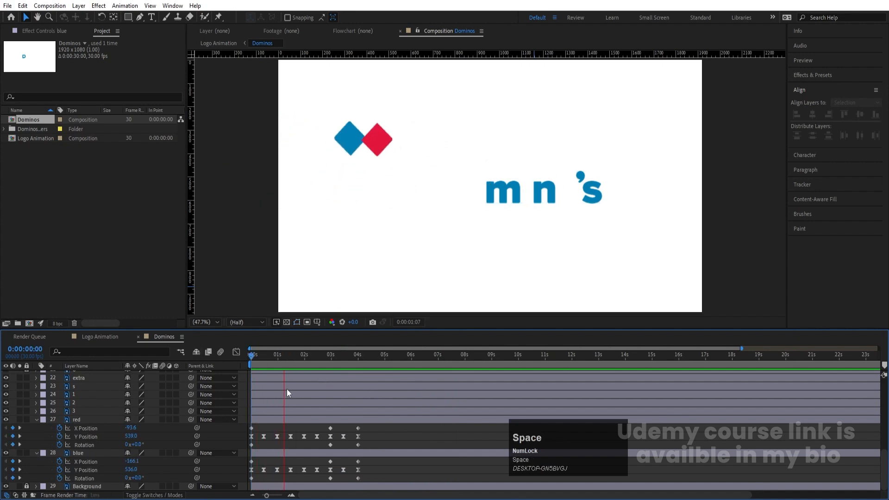
key(space)
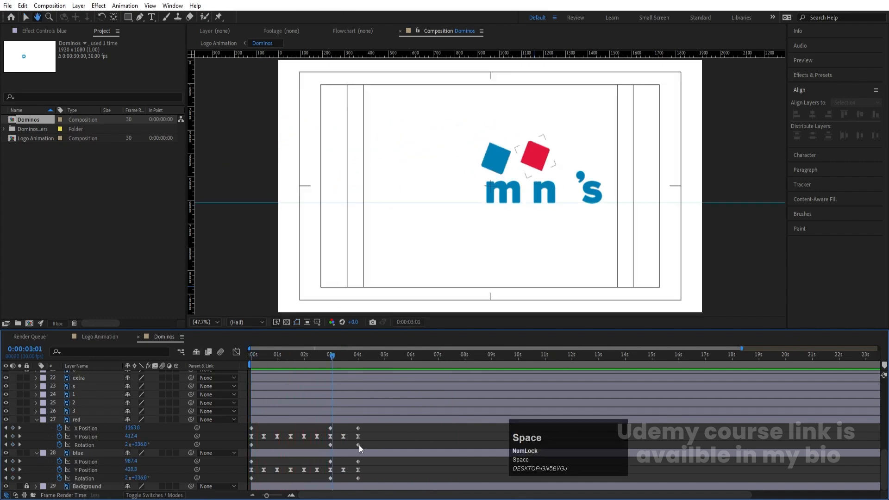
Shift the m and n letter layers so they start at 0:00:02:29, when the squares land
key(j)
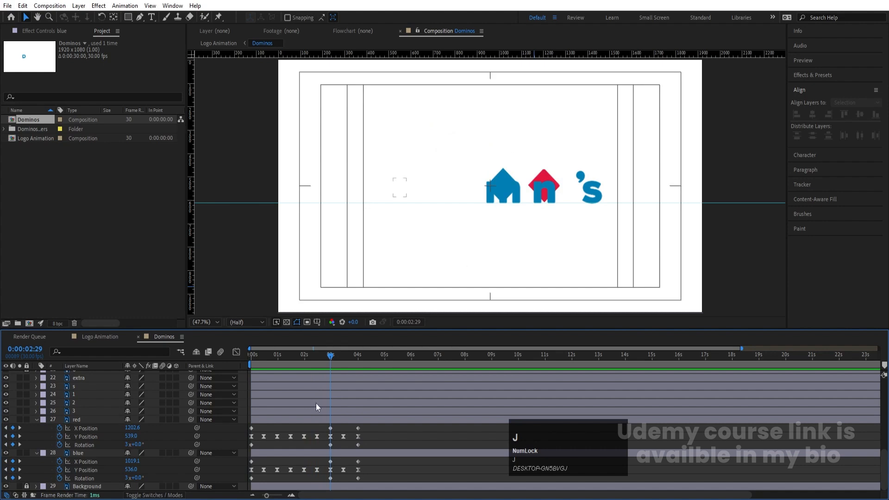
scroll(95, 449, down, 2)
scroll(88, 396, up, 3)
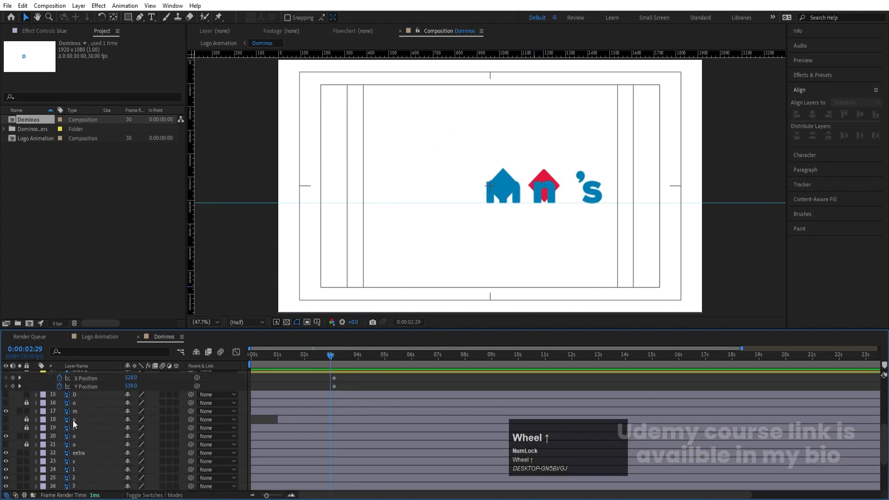
click(72, 411)
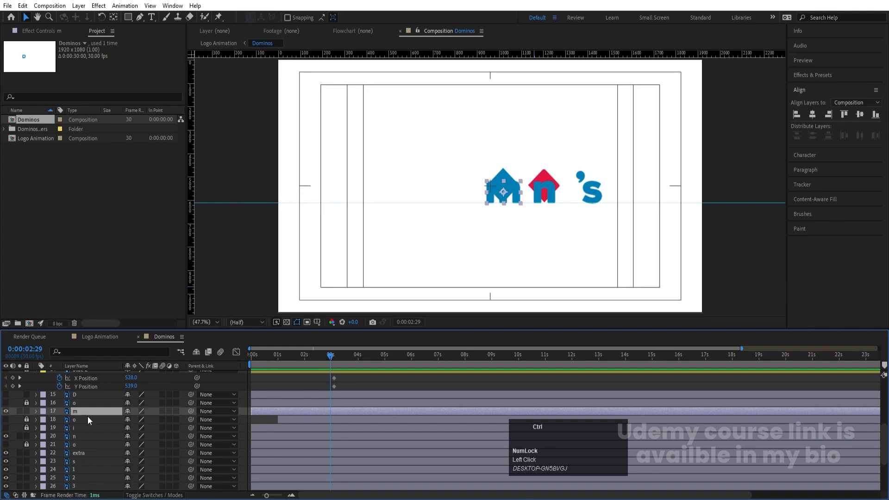
ctrl+click(74, 437)
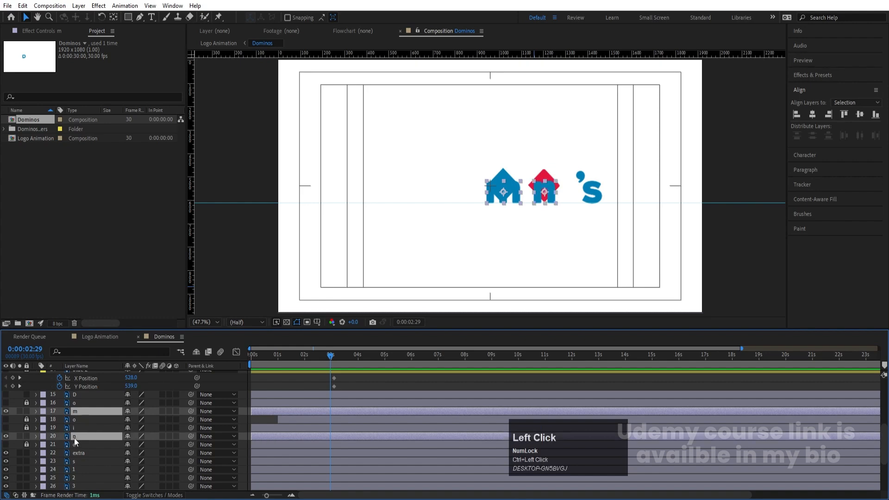
key(bracketleft)
Keyframe the Position of the m and n layers at 0:00:02:29, and raise both to Y 266.5 at 0:00:03:29
key(p)
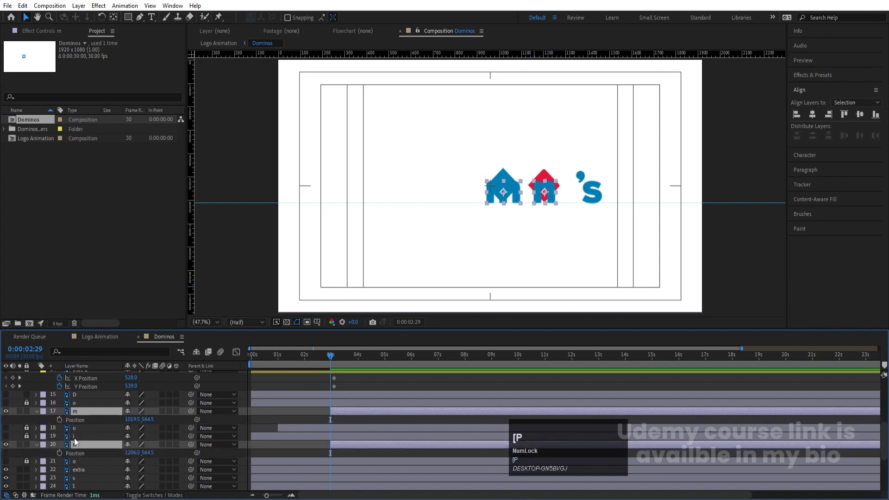
click(59, 419)
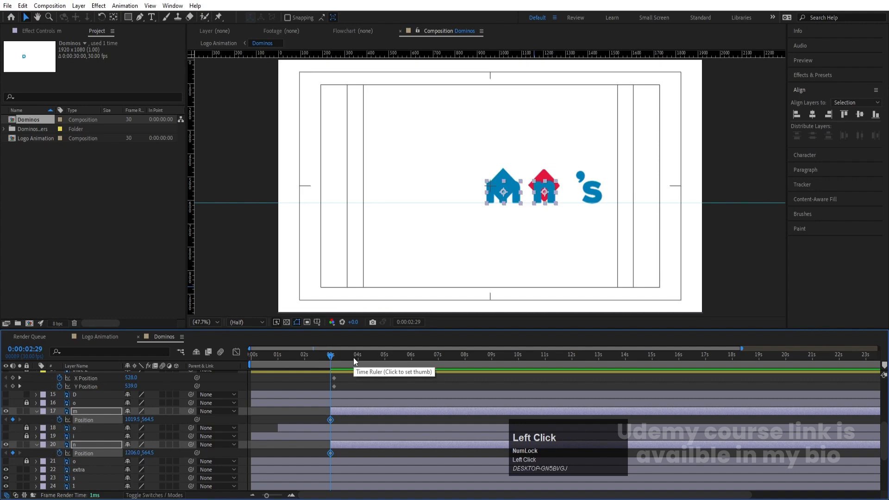
key(equal)
click(385, 357)
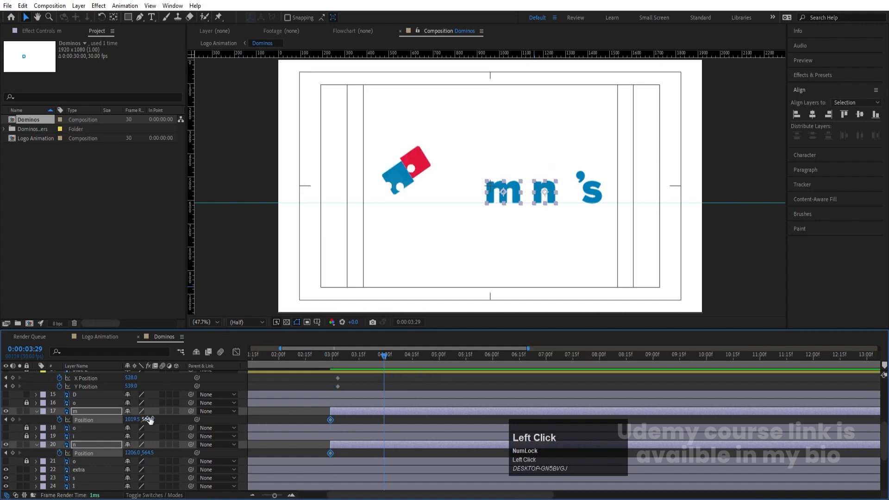
drag(148, 419, 51, 384)
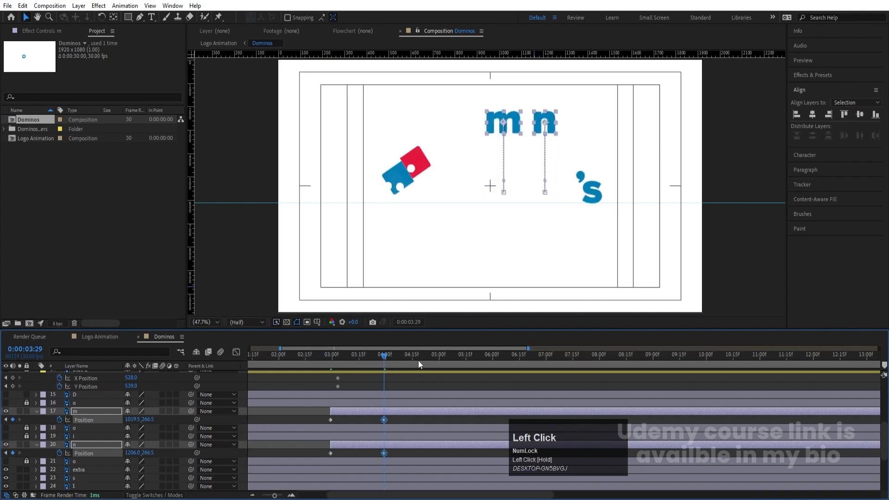
Copy the starting Position keyframes of the m and n layers to 0:00:05:00 so both letters fall back down
click(436, 356)
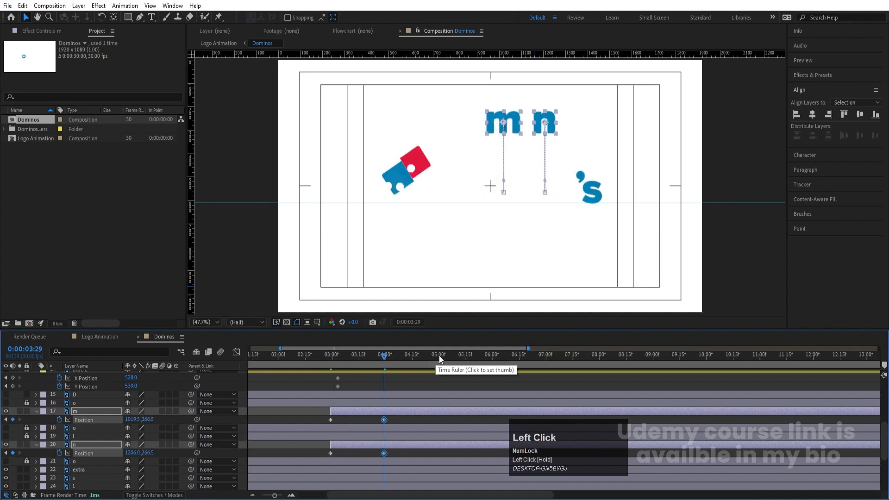
click(330, 420)
key(ctrl+c)
key(ctrl+v)
click(330, 452)
key(ctrl+c)
key(ctrl+v)
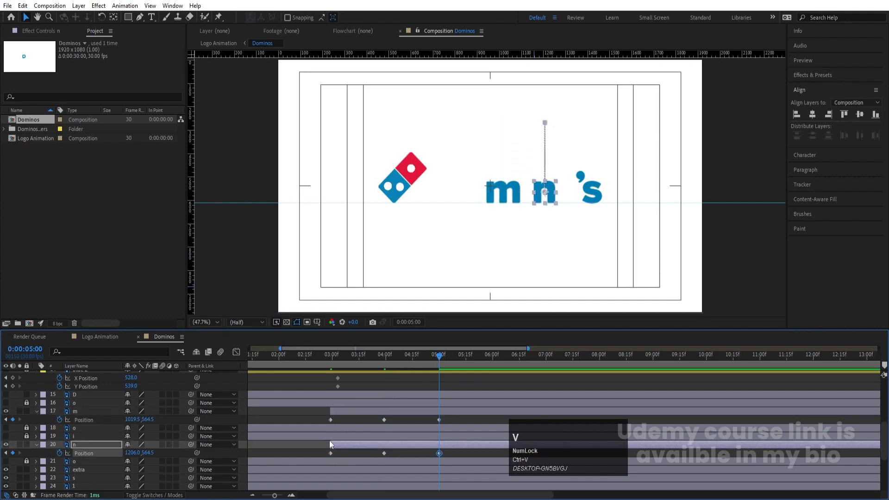
Easy-ease the m and n Position keyframes, shape the speed graph so both letters linger at the top, and preview the jump
drag(320, 418, 444, 462)
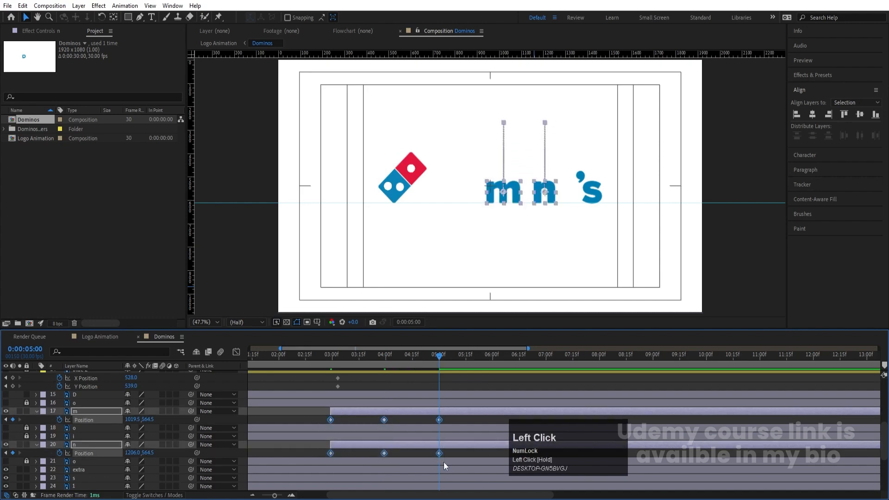
key(F9)
click(237, 352)
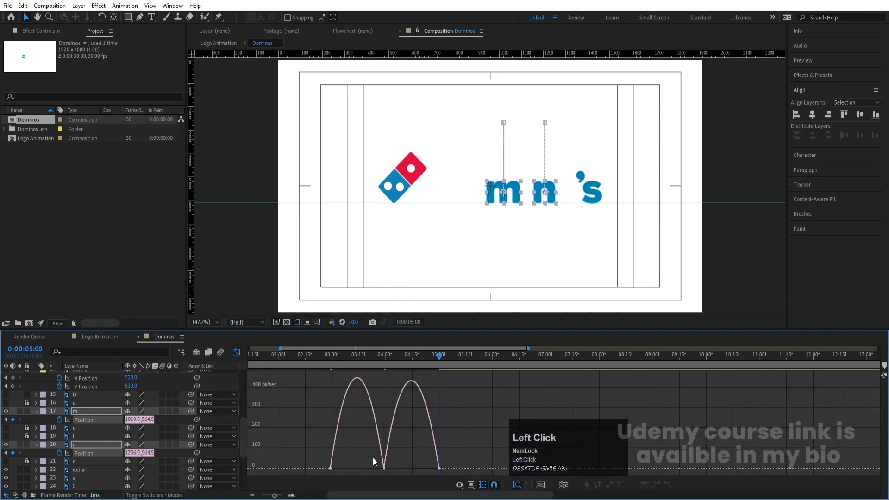
drag(368, 454, 431, 466)
click(334, 365)
key(space)
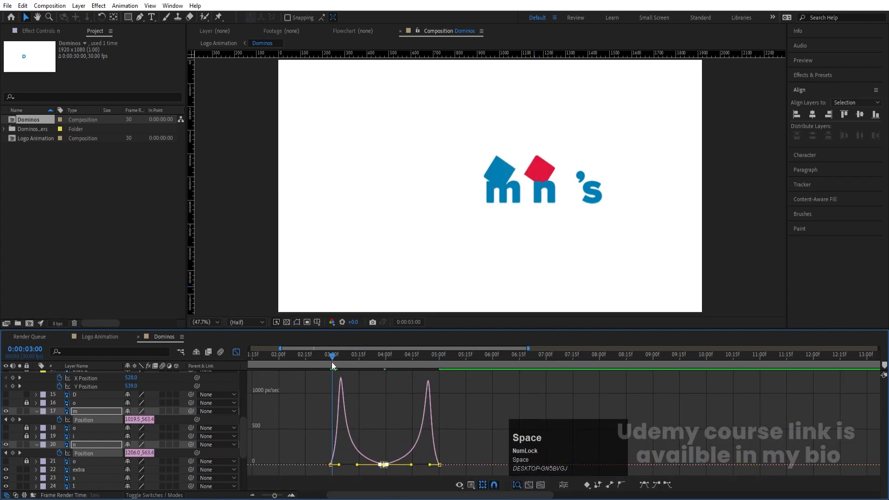
click(238, 355)
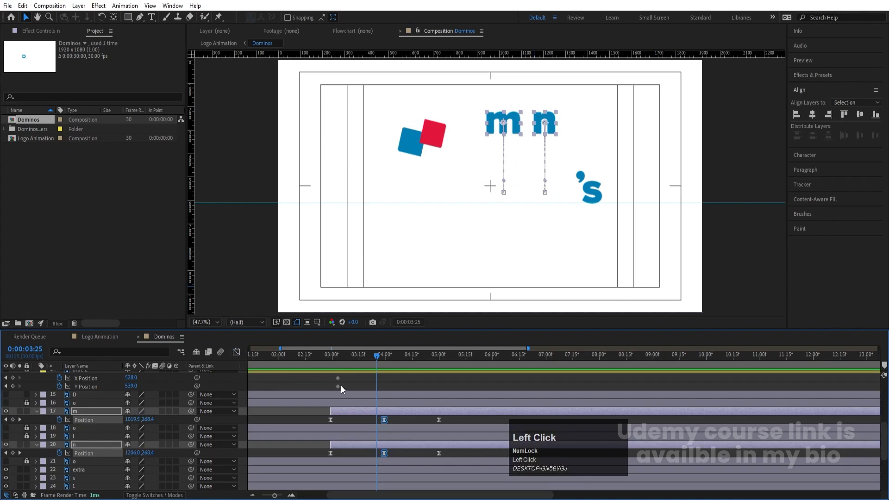
Keyframe the Rotation of the m and n layers at 0:00:02:29, and set one full turn at 0:00:05:00
key(j)
key(j)
key(r)
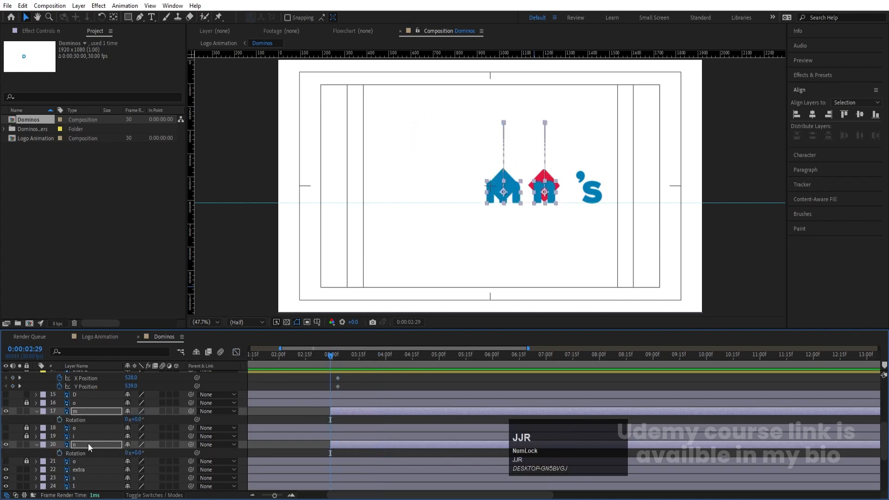
click(60, 419)
key(u)
key(k)
key(k)
key(k)
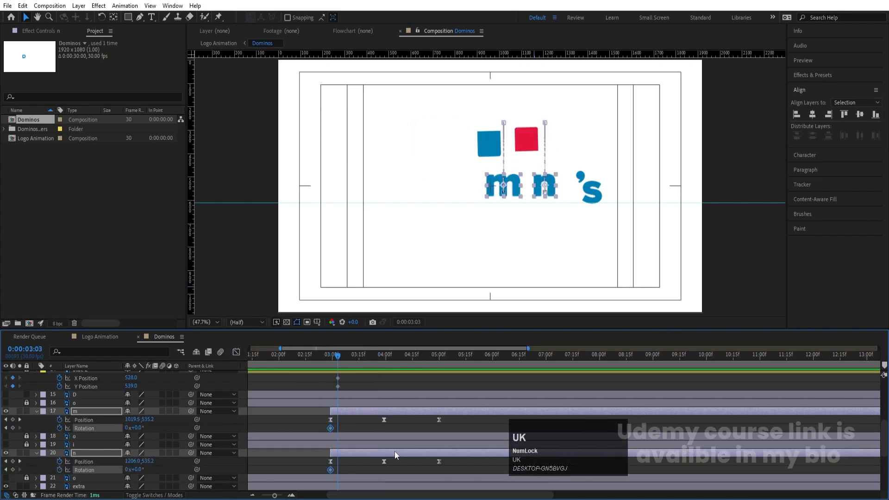
click(127, 427)
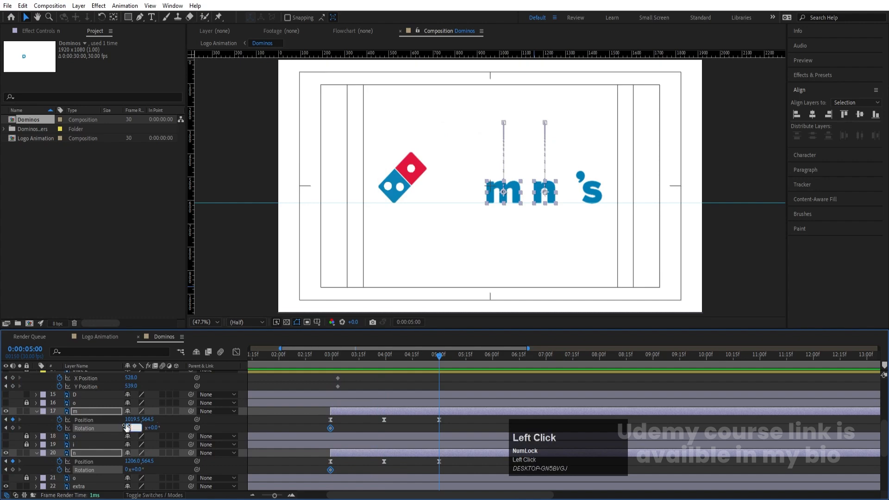
text(1)
key(Return)
Compress the m and n Position and Rotation keyframes proportionally so the jump ends at about 0:00:03:29, and preview it
drag(316, 419, 441, 456)
drag(440, 420, 385, 407)
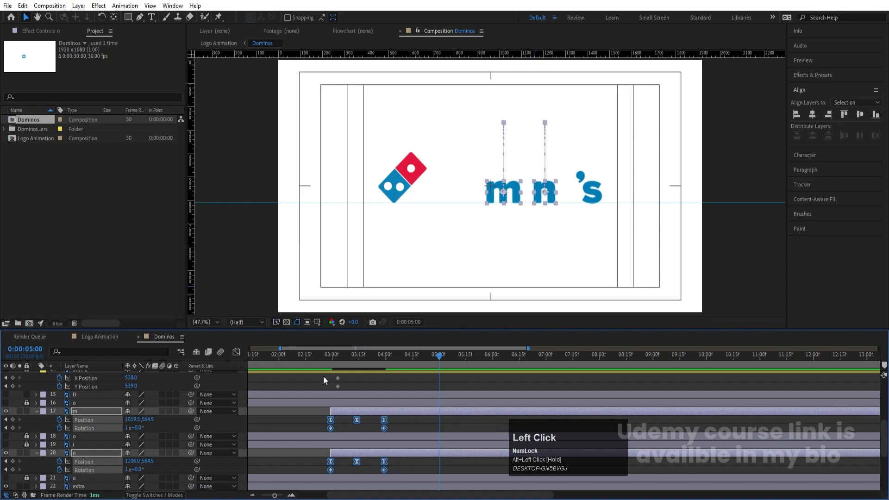
click(326, 359)
key(space)
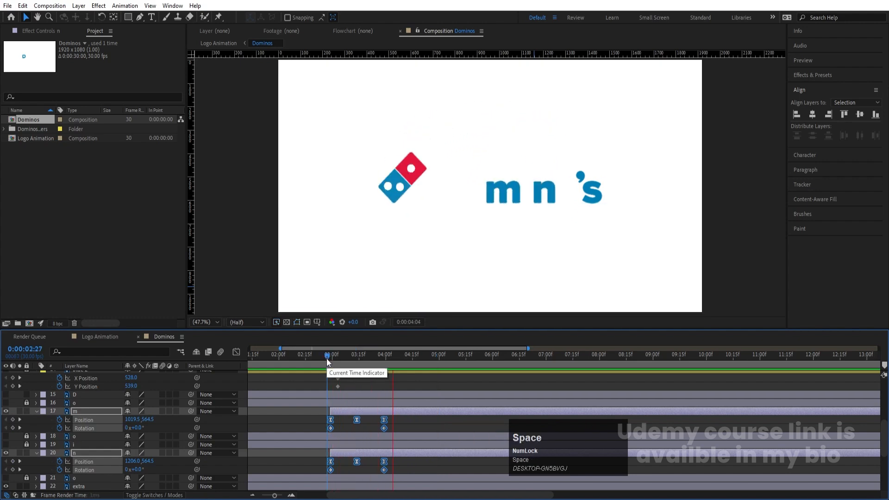
key(space)
Apply Easy Ease to both Rotation keyframes of the m and n layers
click(374, 359)
click(406, 427)
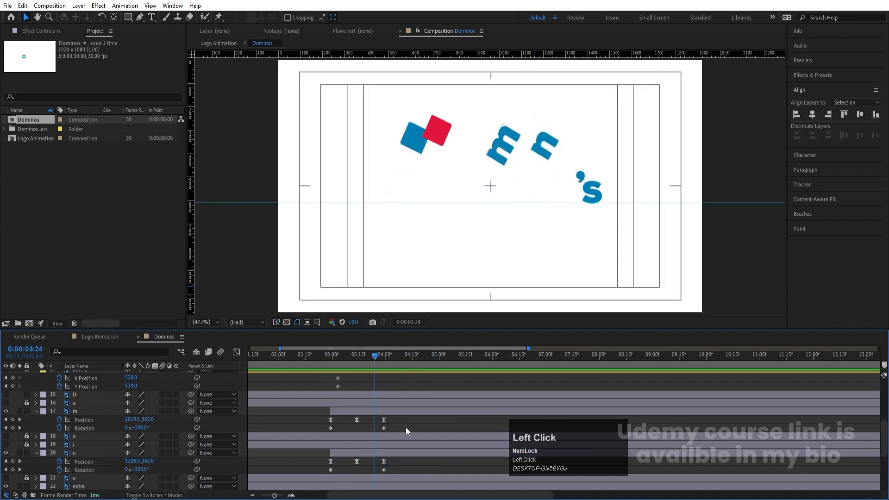
click(379, 411)
ctrl+click(362, 453)
key(u)
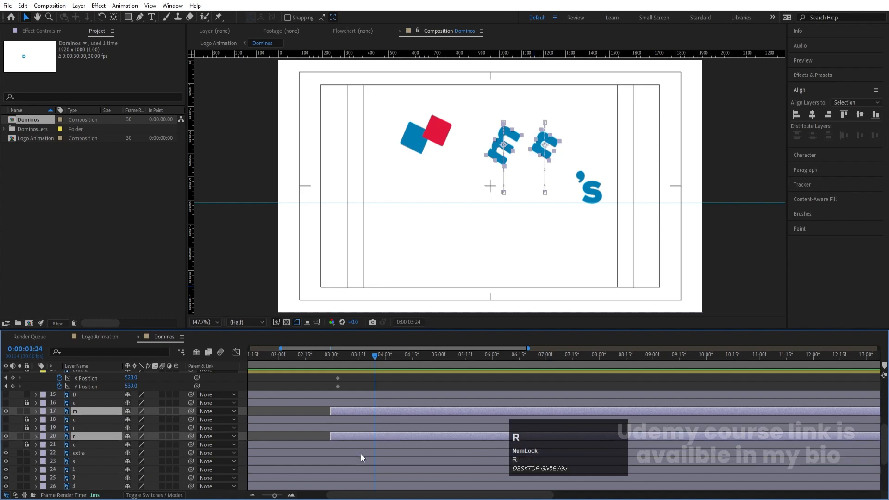
key(r)
drag(318, 418, 410, 464)
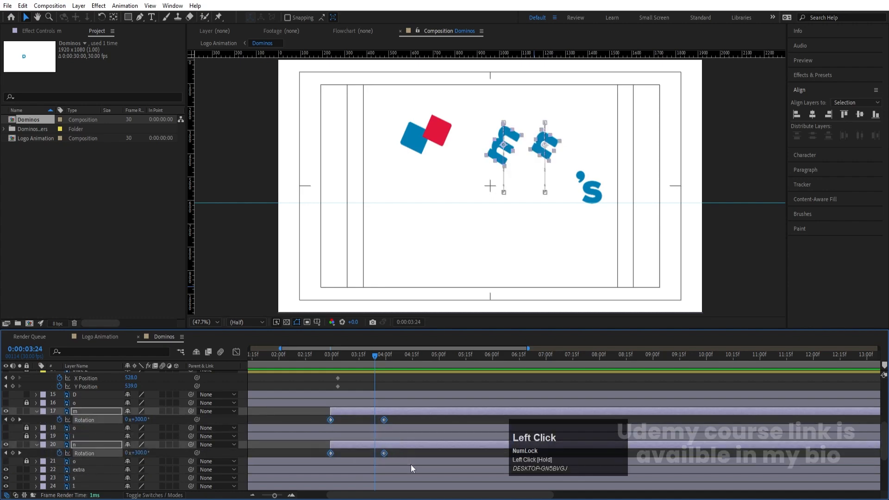
key(F9)
Shape the m and n Rotation speed graph for a stronger ease at both ends of the spin, and preview it
click(237, 348)
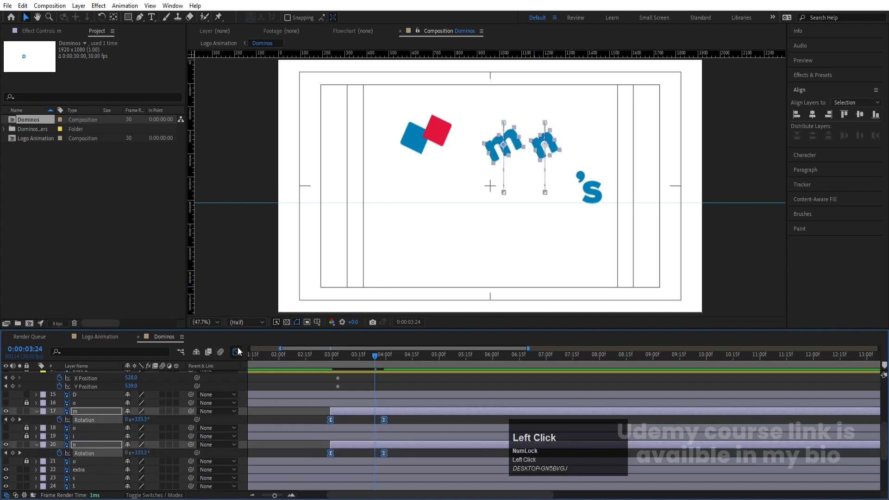
drag(302, 435, 353, 468)
click(333, 365)
click(236, 352)
key(space)
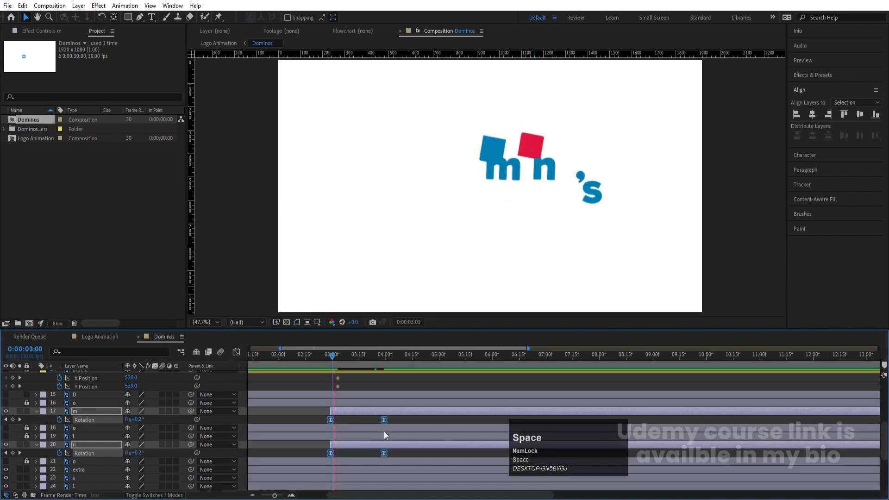
drag(374, 355, 360, 354)
key(space)
key(space)
Sharpen the m and n Position speed graph so both letters launch and land at higher speed, and preview the jump
key(u)
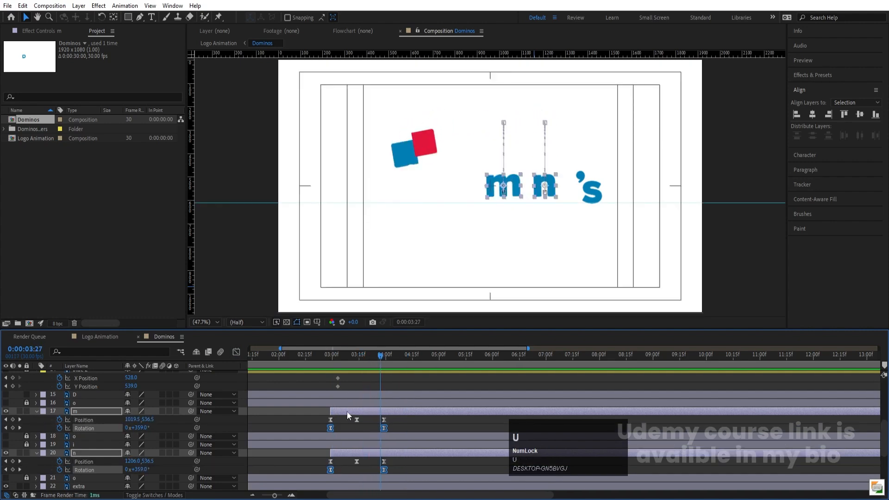
click(106, 420)
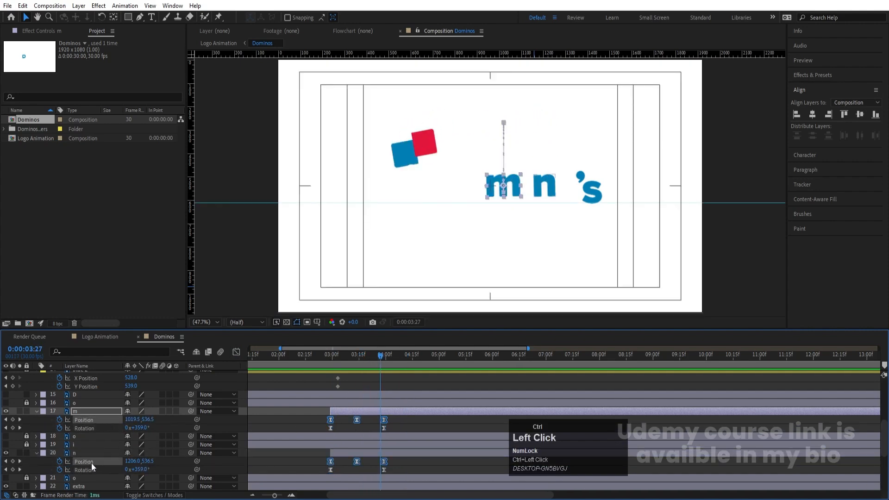
ctrl+click(91, 462)
click(236, 352)
key(=)
key(=)
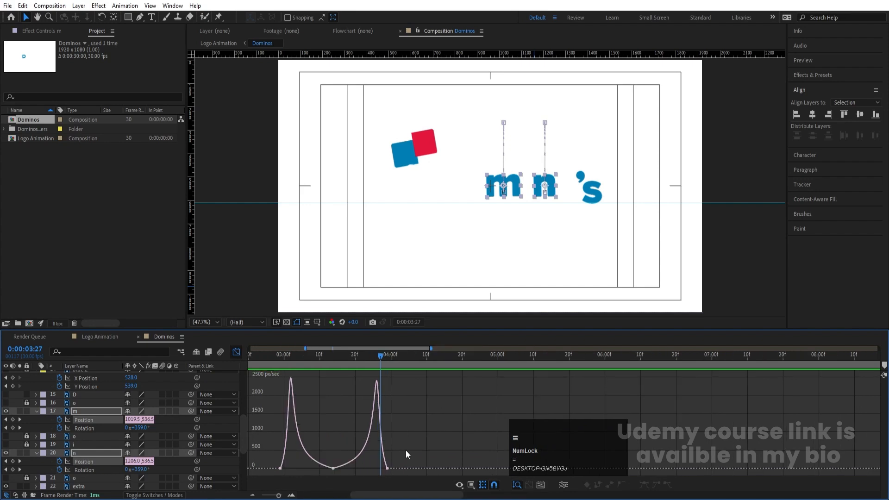
drag(440, 446, 391, 465)
key(minus)
click(307, 437)
drag(278, 461, 283, 461)
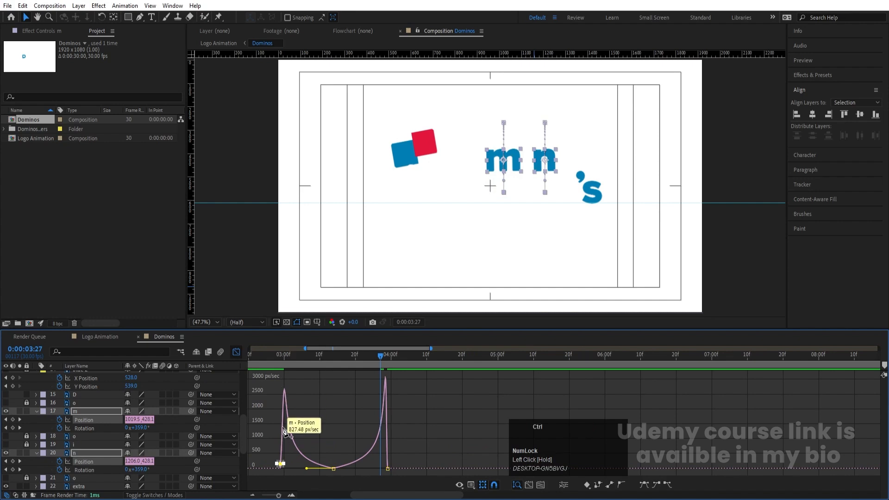
click(279, 355)
key(space)
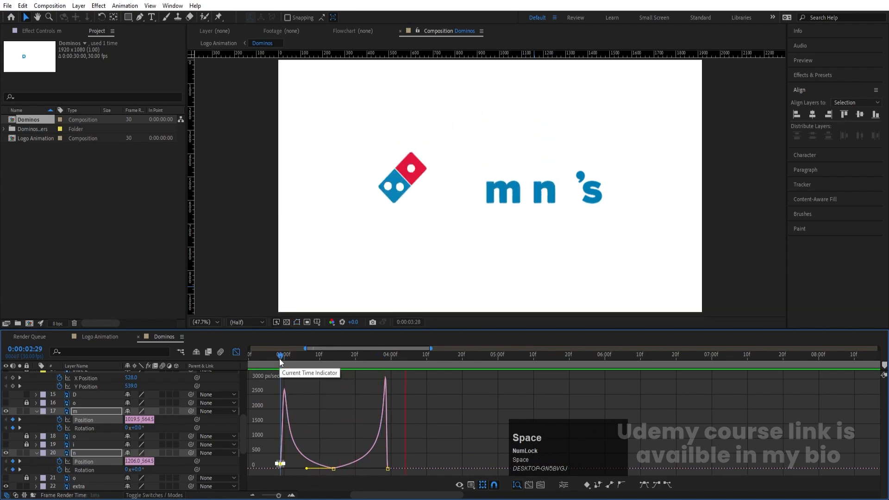
click(235, 353)
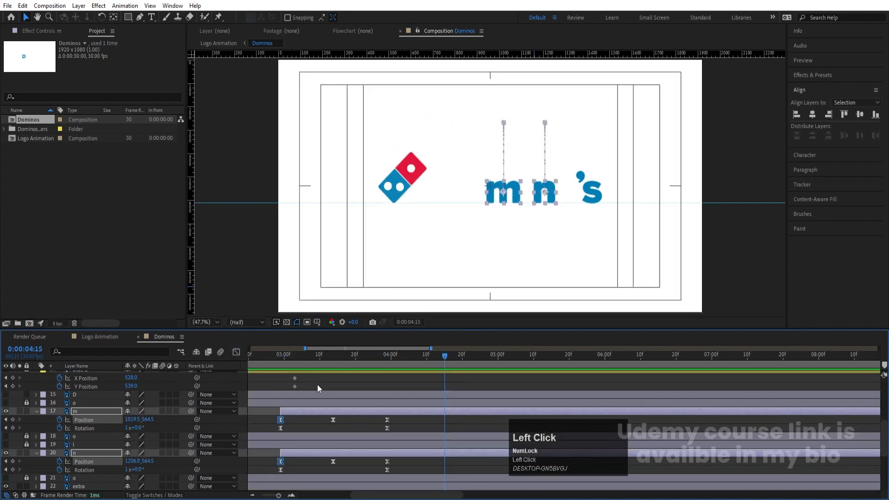
Collapse the layer properties and move the m and n layers below layer 3, directly above the red layer
click(318, 386)
key(y)
key(u)
key(u)
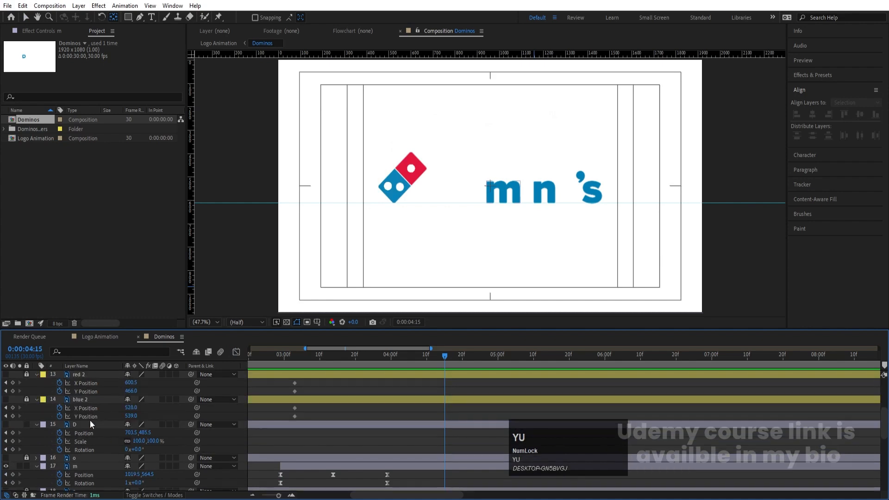
click(83, 409)
ctrl+click(88, 431)
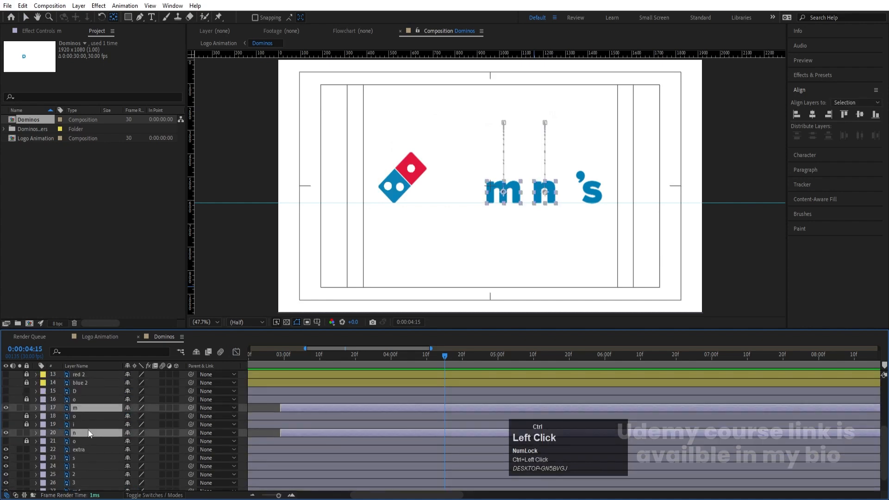
drag(87, 434, 108, 468)
Place the m layer between the red and blue layers, and preview the animation from the beginning
click(301, 364)
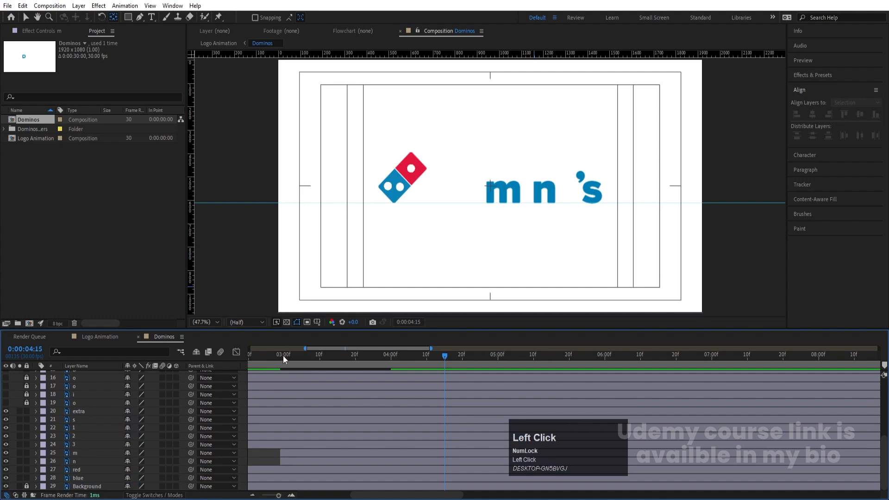
click(283, 355)
click(97, 453)
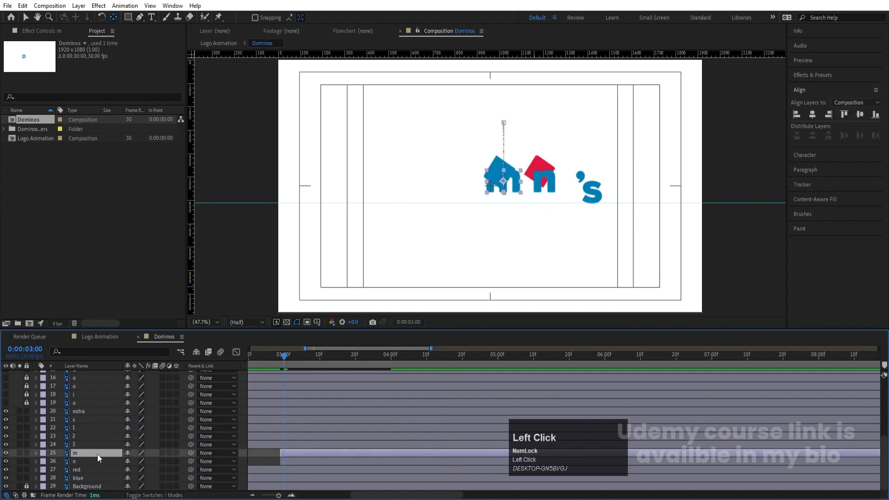
drag(95, 452, 102, 471)
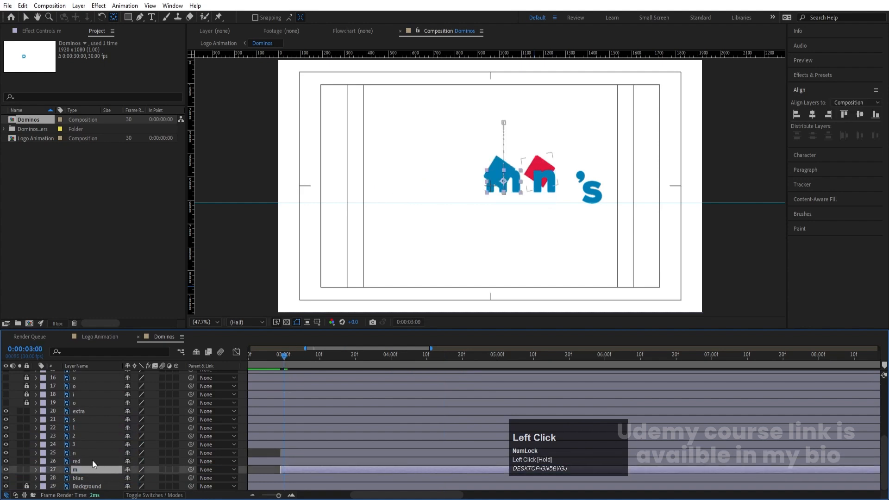
click(91, 460)
key(minus)
key(minus)
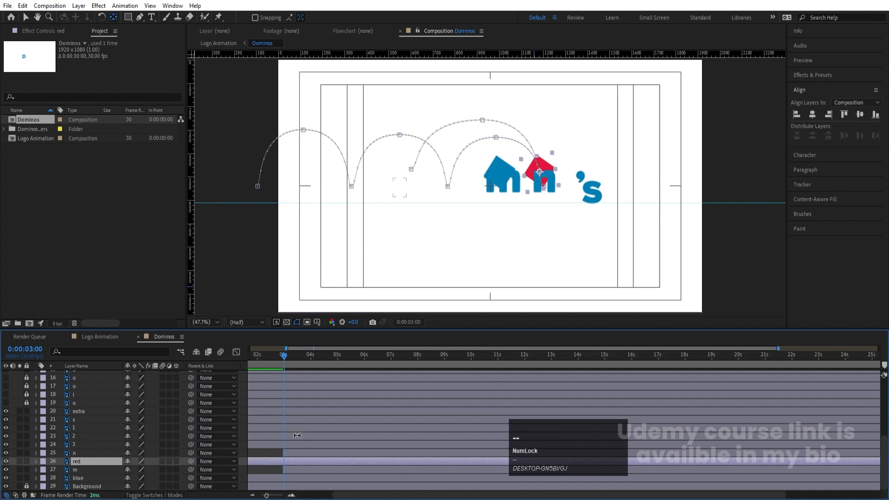
drag(259, 358, 200, 363)
key(space)
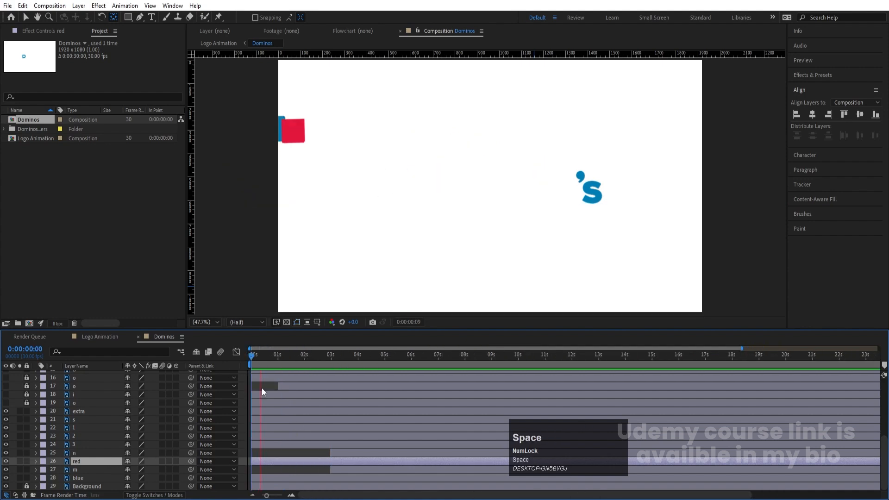
key(space)
drag(268, 364, 197, 357)
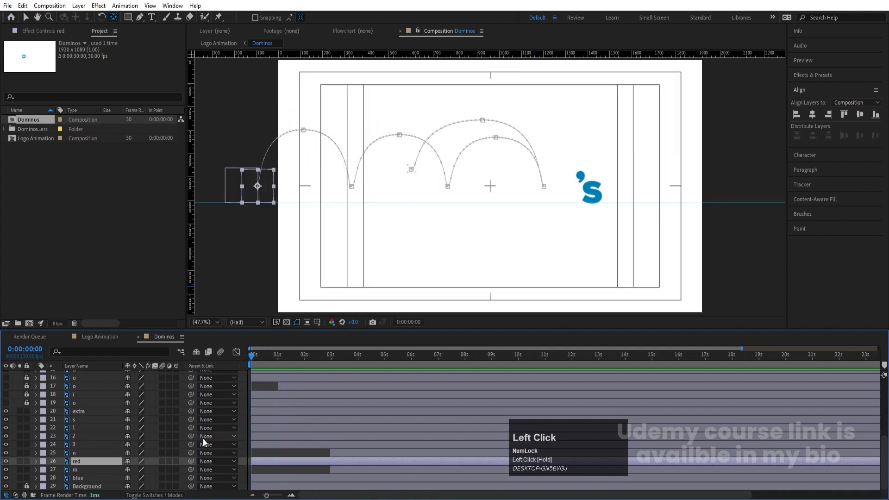
scroll(203, 438, down, 1)
scroll(202, 438, up, 1)
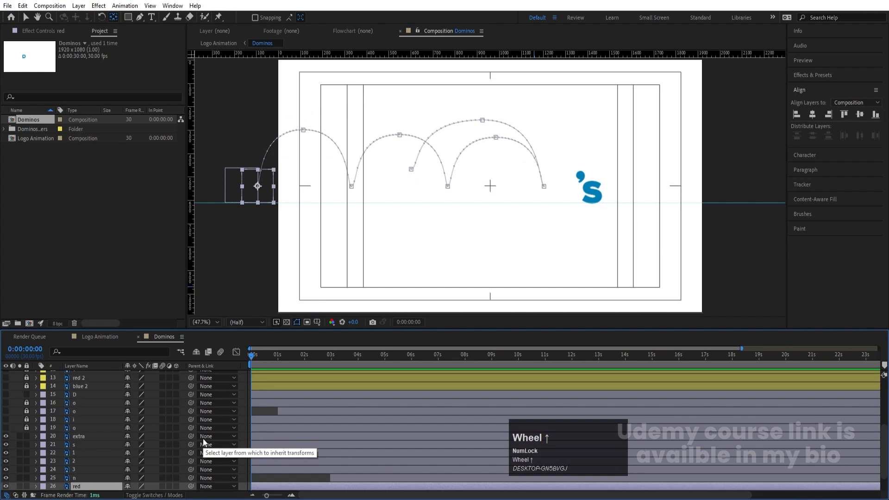
click(590, 184)
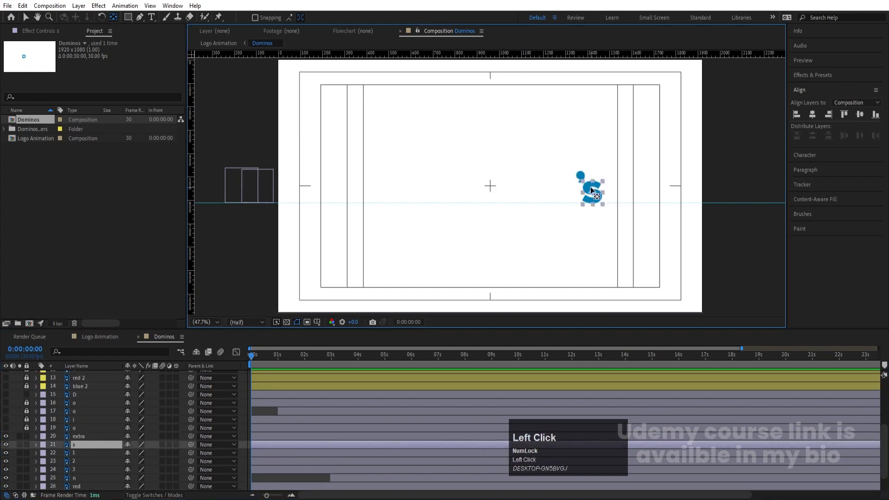
click(259, 413)
Import Pizza.ai as a Composition with footage dimensions set to Layer Size
key(ctrl+i)
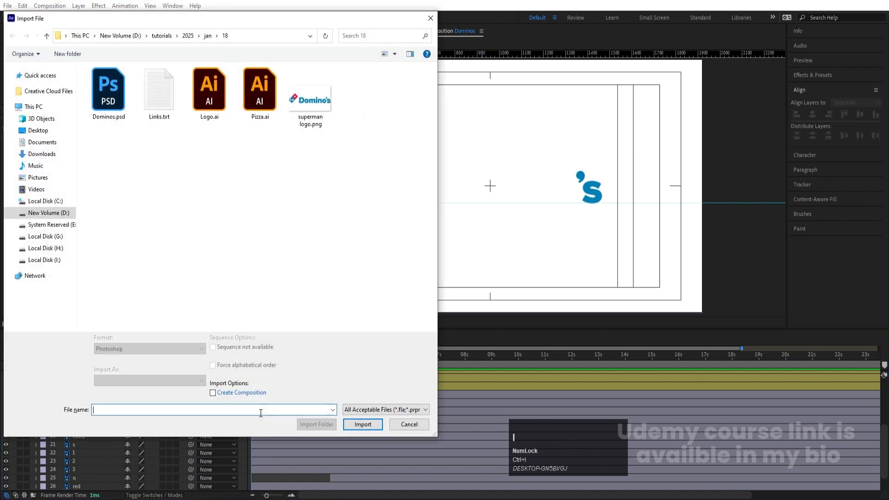
click(251, 114)
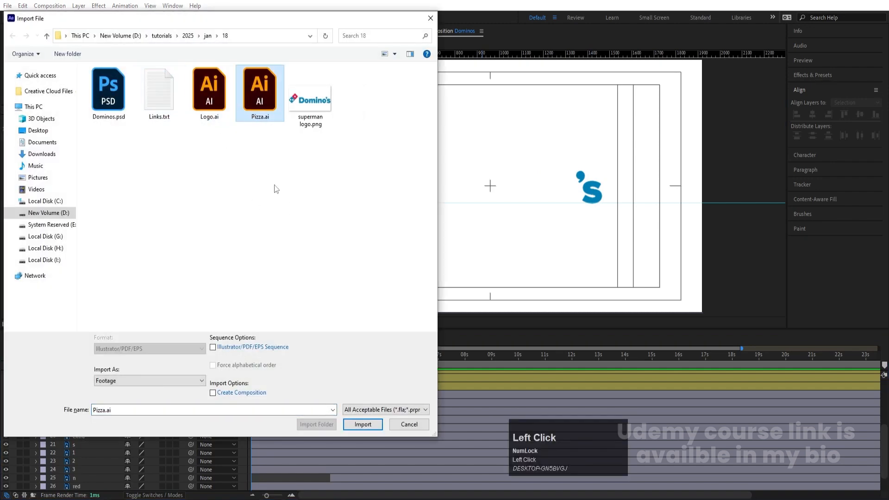
click(362, 425)
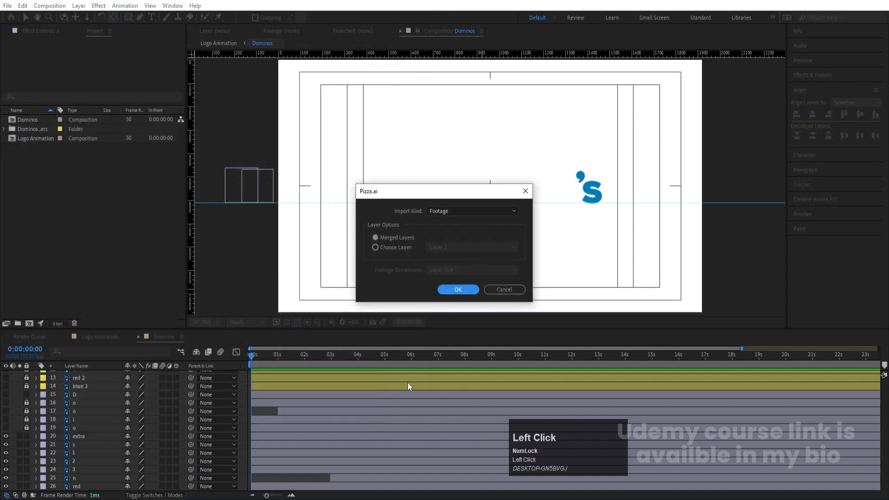
click(473, 213)
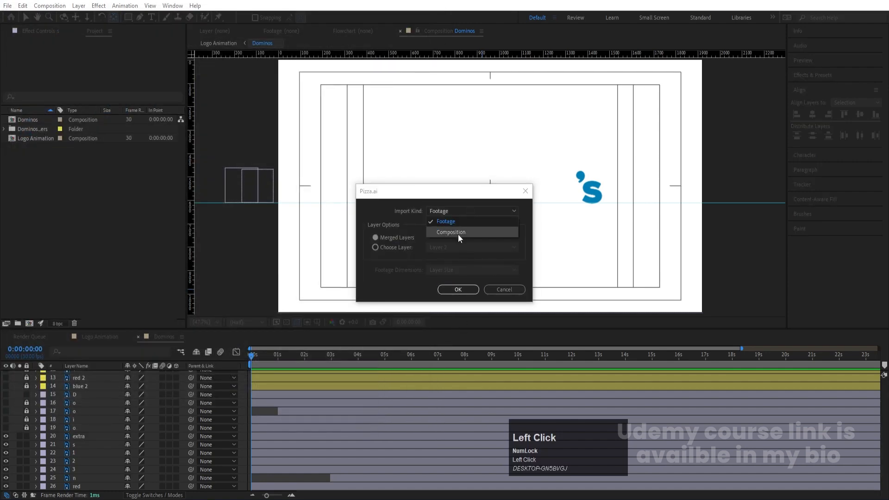
click(457, 234)
click(460, 271)
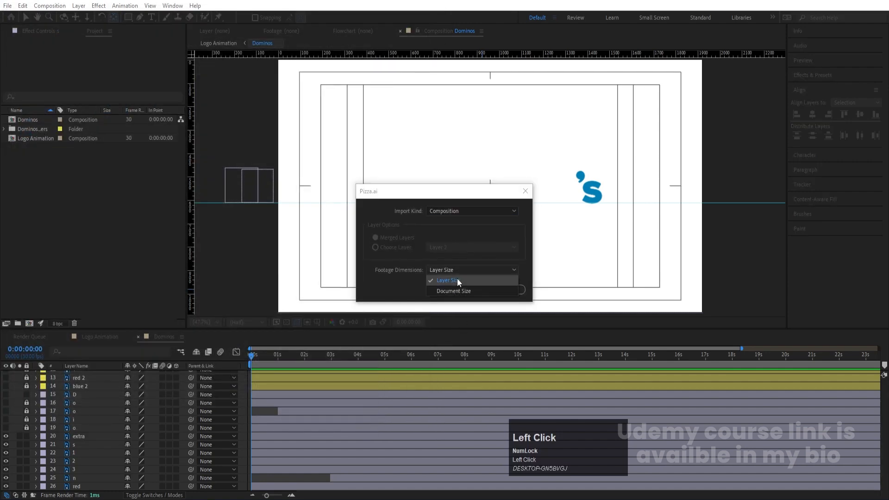
click(457, 279)
click(453, 287)
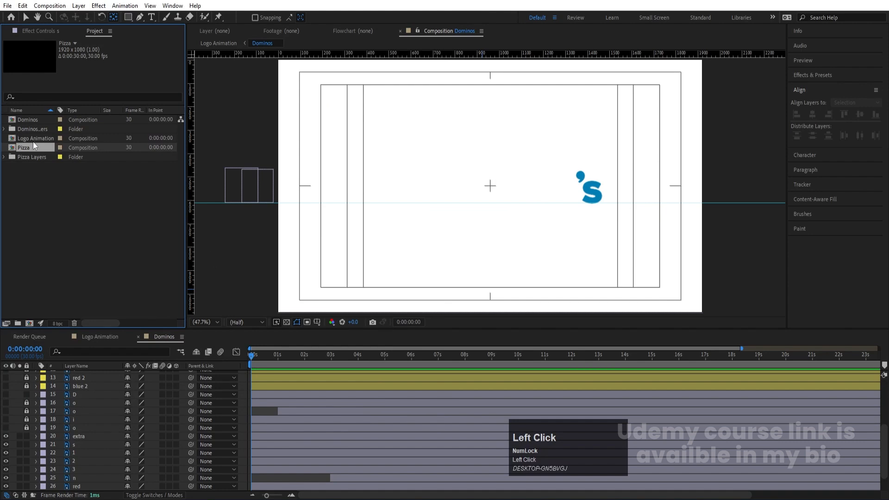
Copy the pizza slice layer, Layer 2, from the Pizza composition and paste it into the Dominos composition
double_click(28, 147)
click(107, 375)
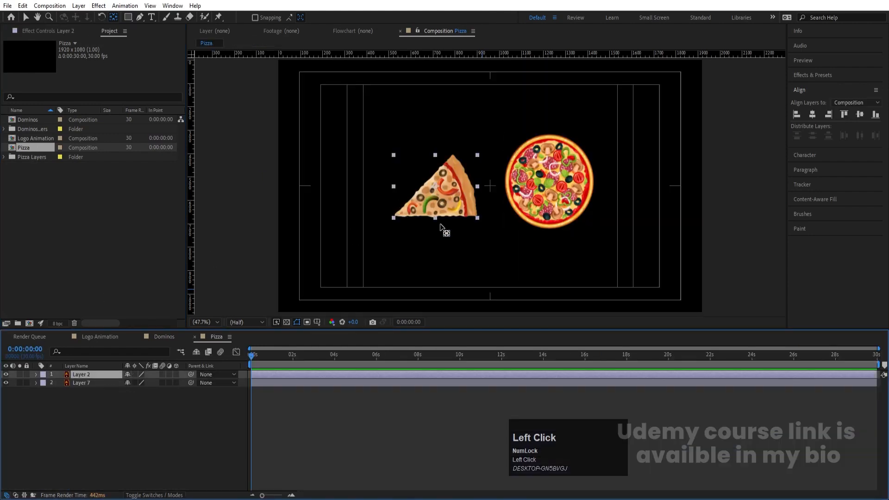
key(v)
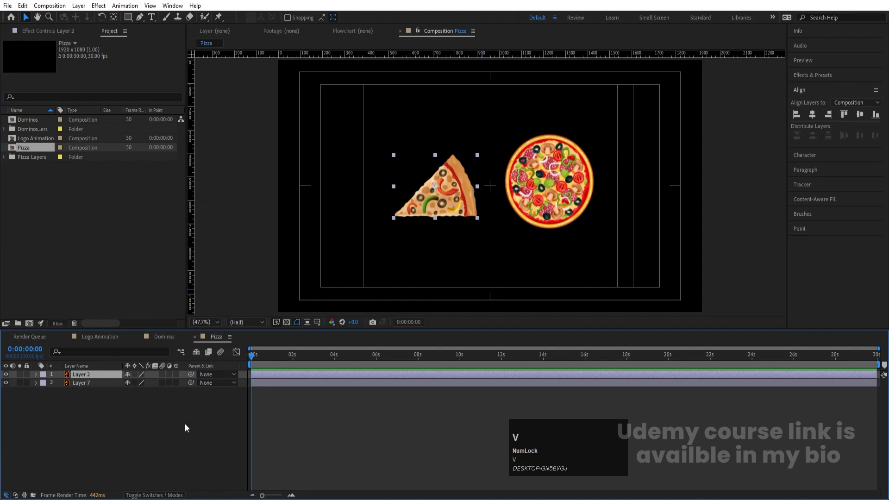
click(451, 249)
click(462, 209)
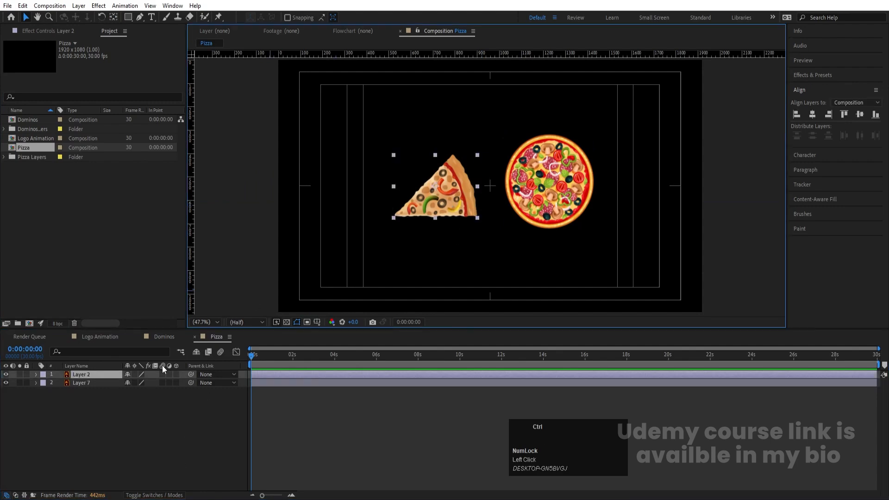
click(100, 337)
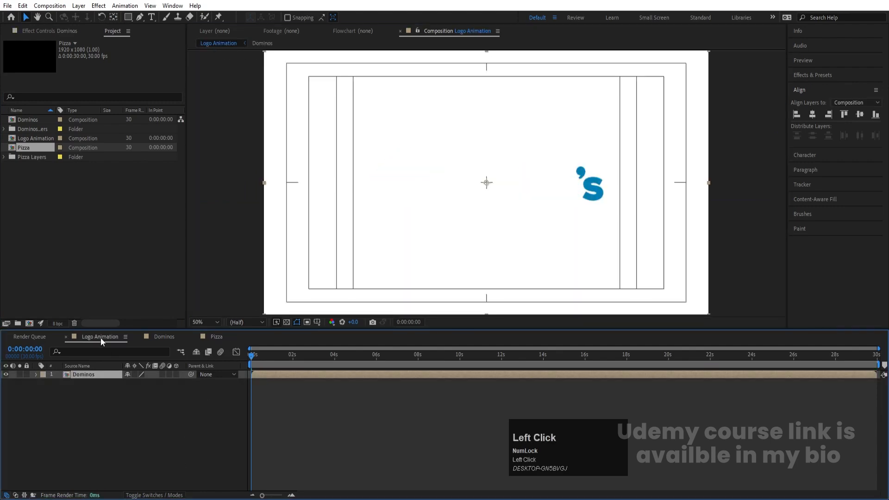
click(166, 338)
key(ctrl+v)
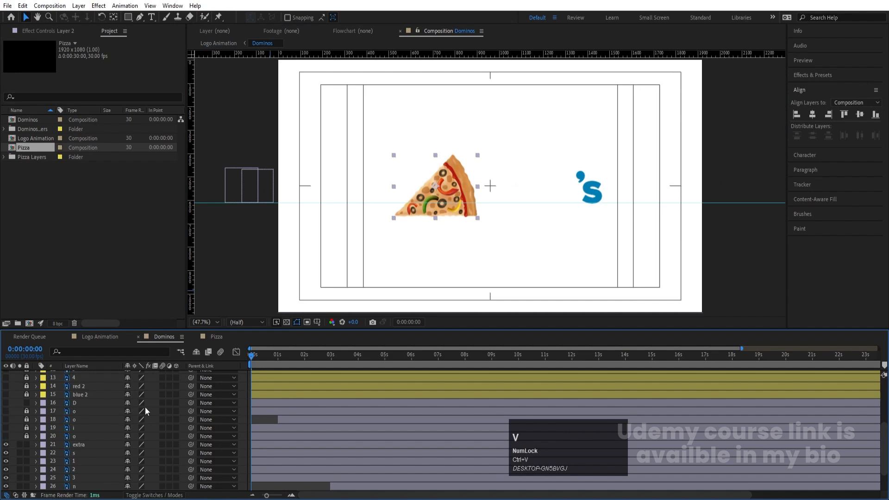
Scale the pasted pizza slice to 55% and hide its layer
key(s)
mouse_move(137, 382)
mouse_down()
mouse_move(123, 380)
mouse_move(129, 387)
mouse_up()
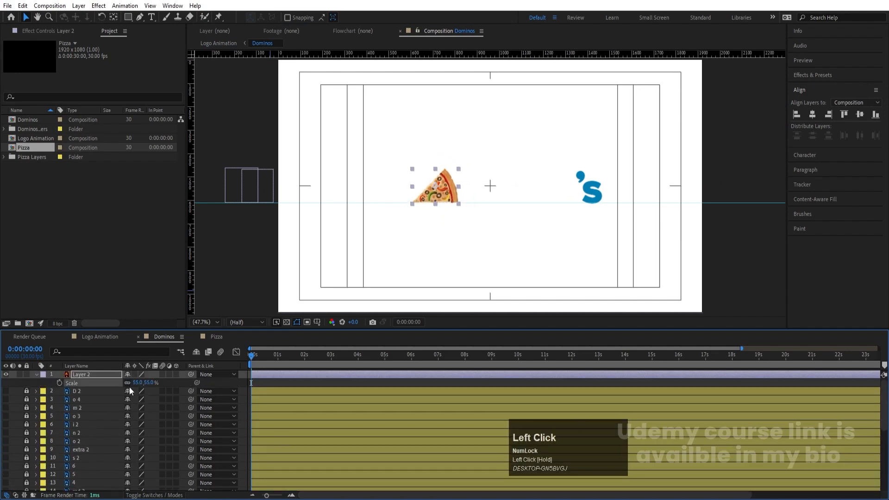
click(6, 375)
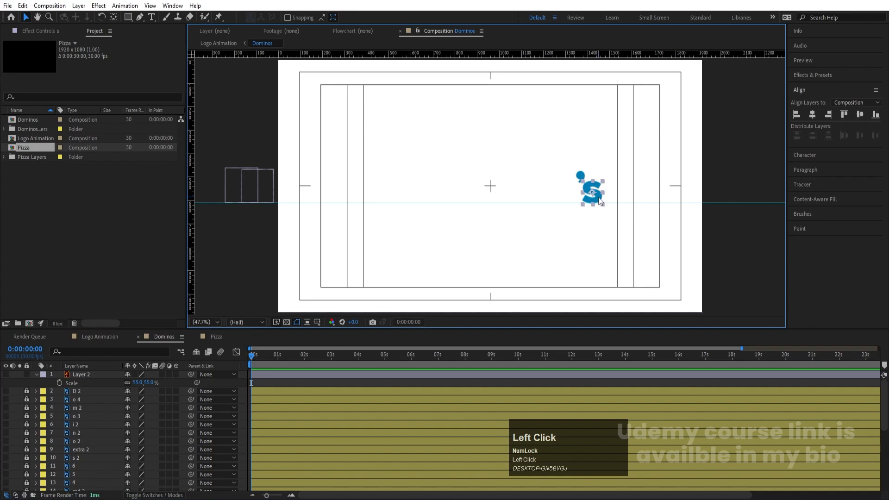
Separate the s layer's Position into X and Y dimensions and start keyframing both at 0 seconds
scroll(215, 410, down, 5)
key(p)
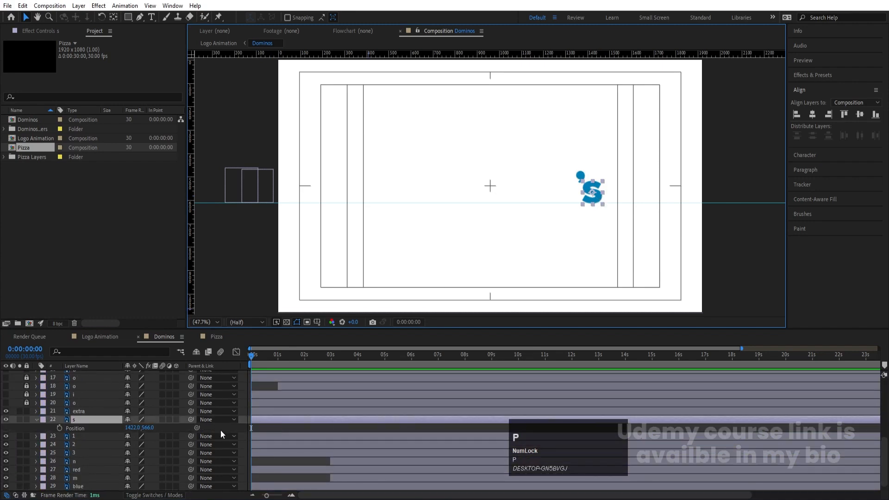
click(79, 425)
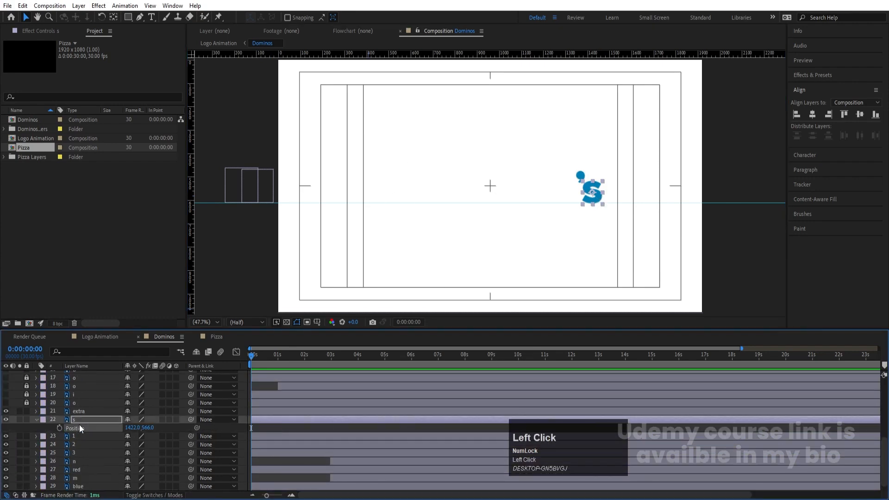
right_click(79, 425)
click(112, 303)
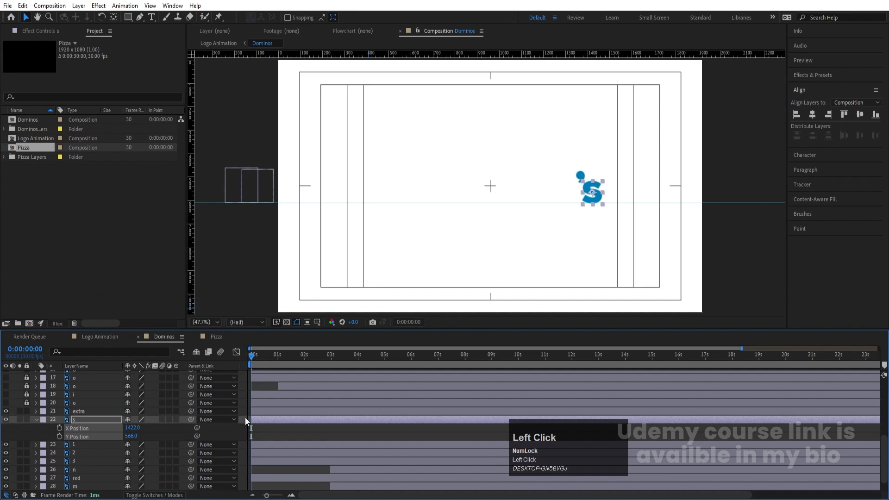
click(59, 429)
click(60, 436)
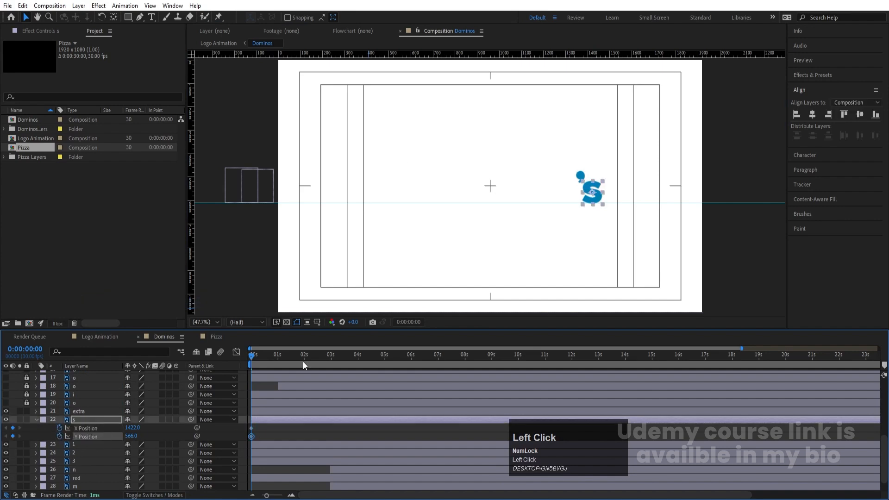
Add X and Y Position keyframes at 2 seconds to hold the s at its resting place
key(equal)
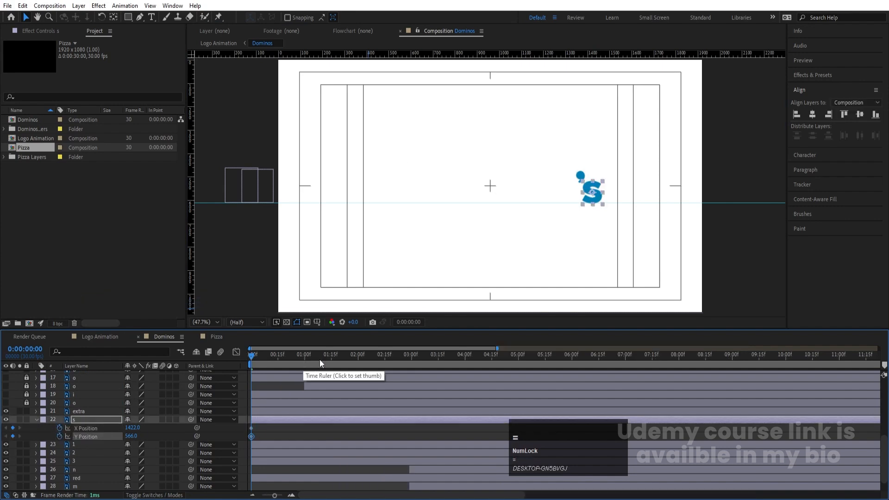
click(357, 355)
click(13, 428)
click(13, 436)
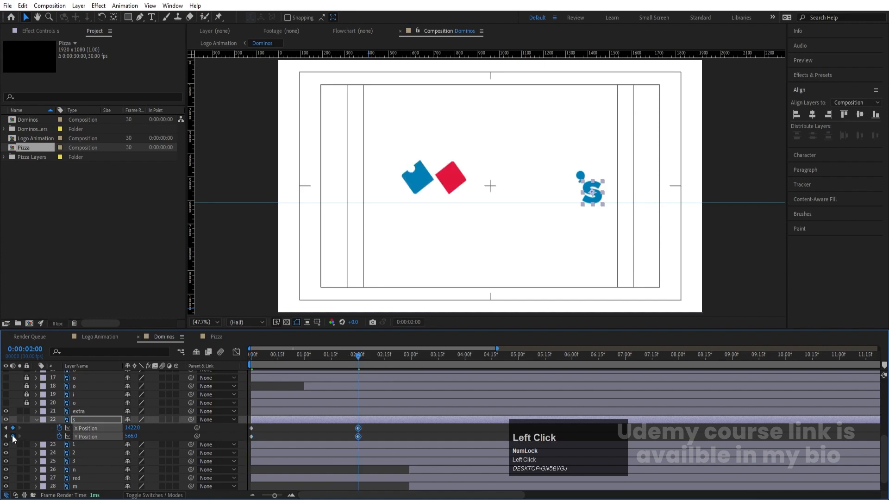
click(273, 432)
At 0 seconds, set the s layer's X Position to 818 and Y Position to 1169 so it starts below the frame
drag(277, 357, 190, 356)
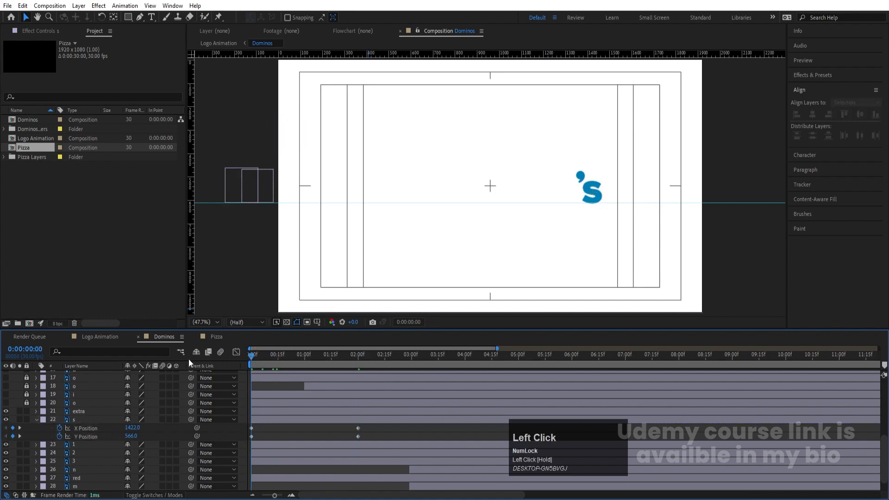
drag(131, 427, 69, 427)
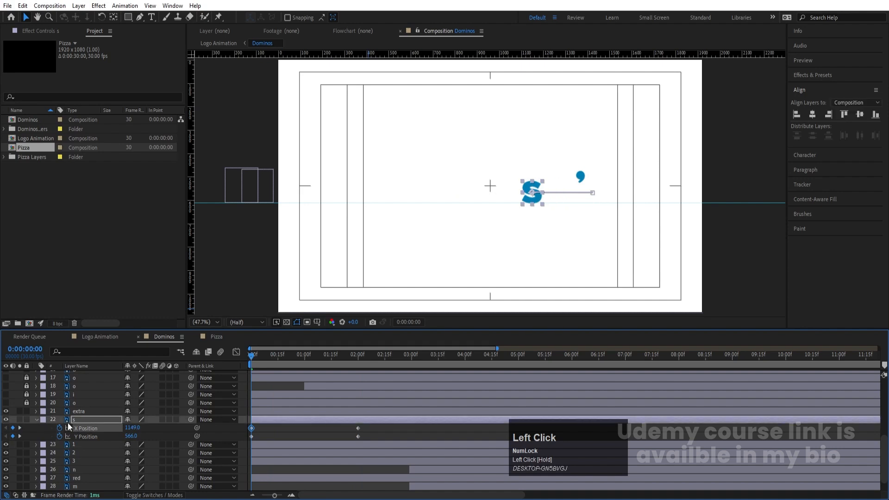
drag(132, 431, 2, 425)
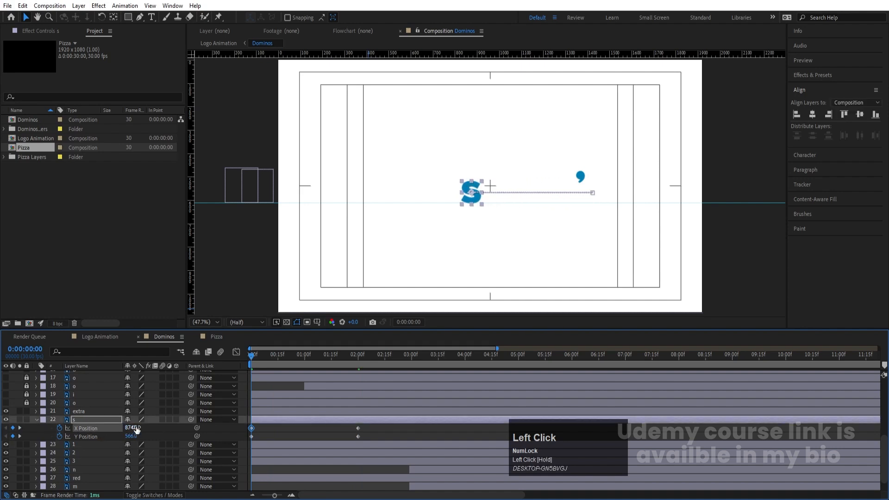
drag(137, 429, 440, 469)
Raise the s to a high peak near the frame's top at 1 second and add a smaller Y rebound at 0:00:02:10
click(305, 357)
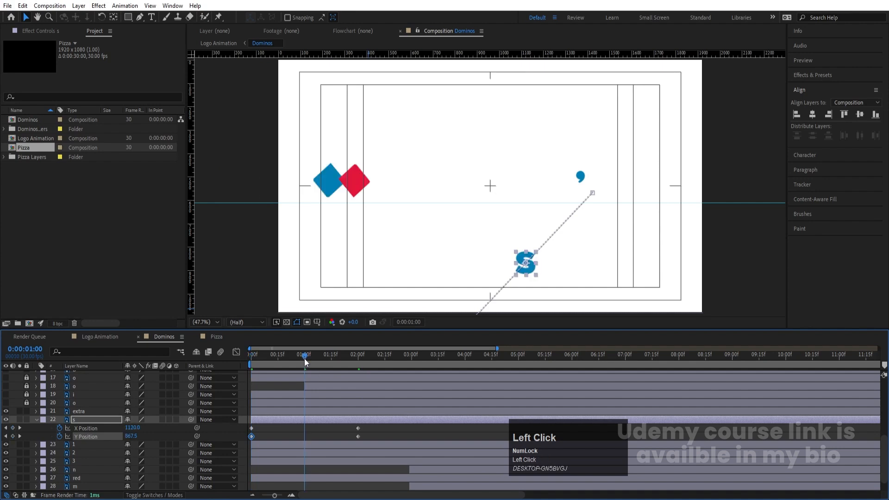
key(v)
drag(138, 434, 4, 400)
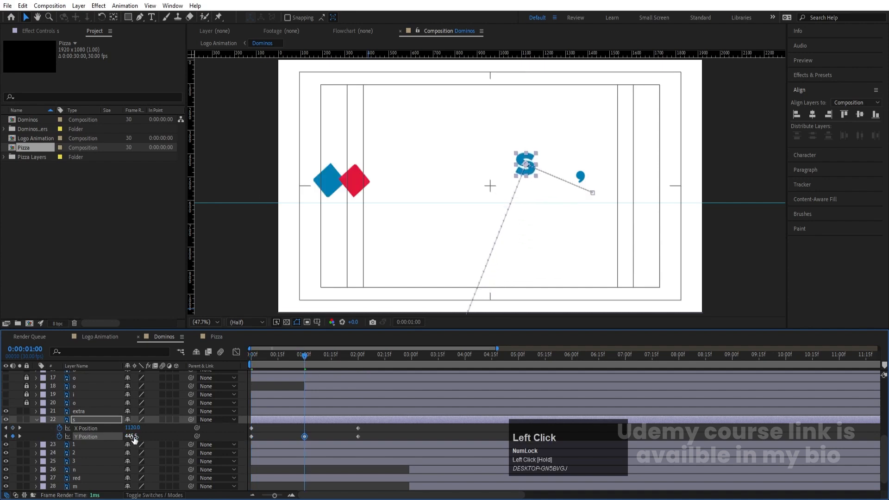
drag(134, 439, 375, 363)
click(13, 436)
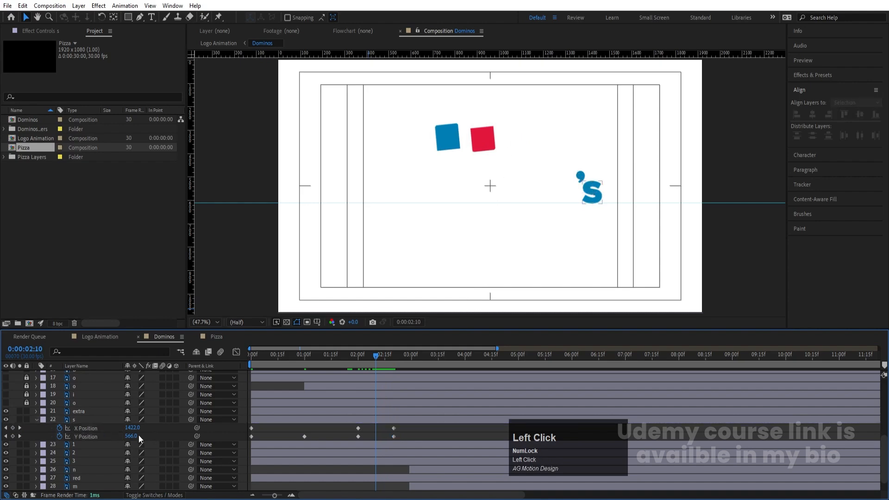
drag(131, 436, 74, 426)
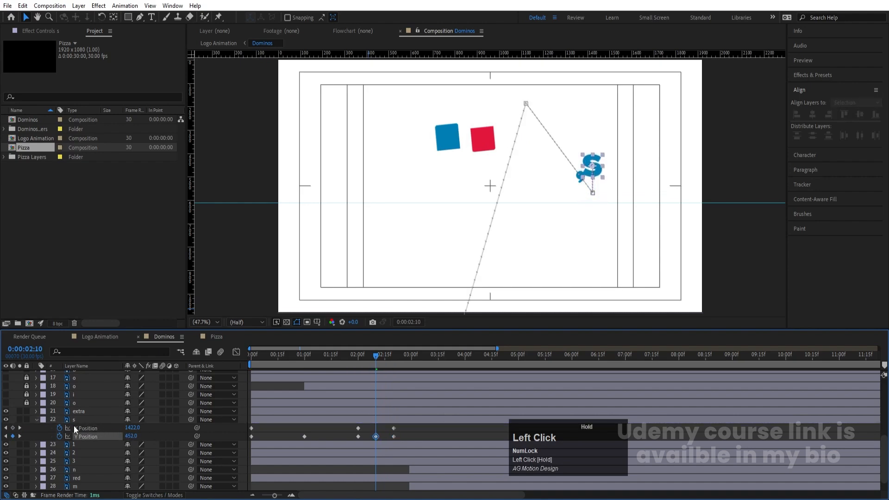
Easy Ease the s layer's Y Position keyframes and sharpen the main jump's speed graph for a fast launch, slow peak and fast landing
drag(345, 431, 226, 468)
click(426, 429)
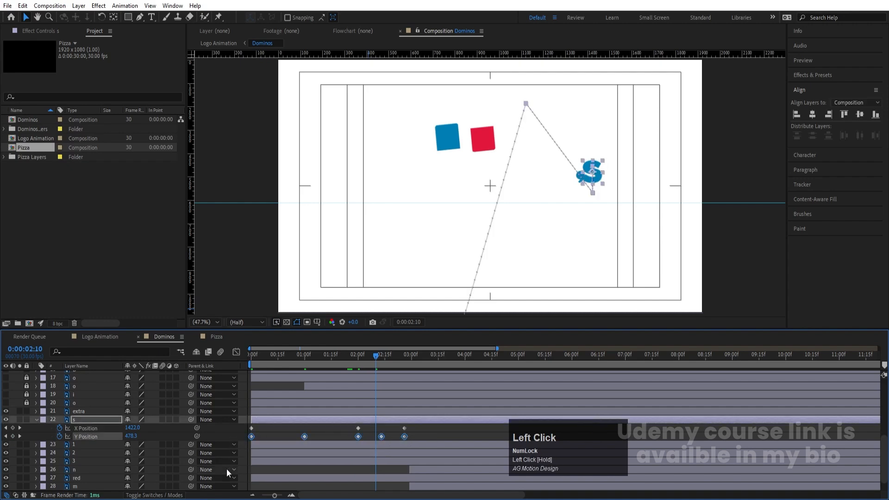
key(F9)
click(236, 352)
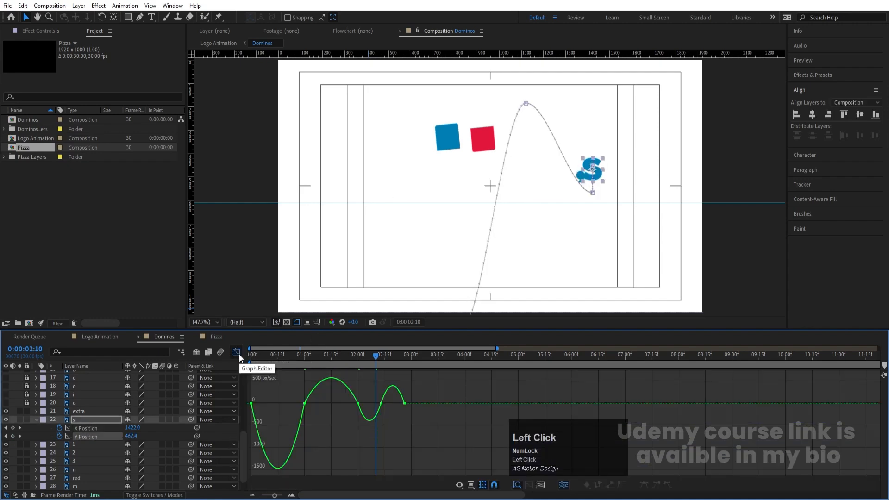
drag(314, 425, 265, 404)
drag(314, 391, 353, 393)
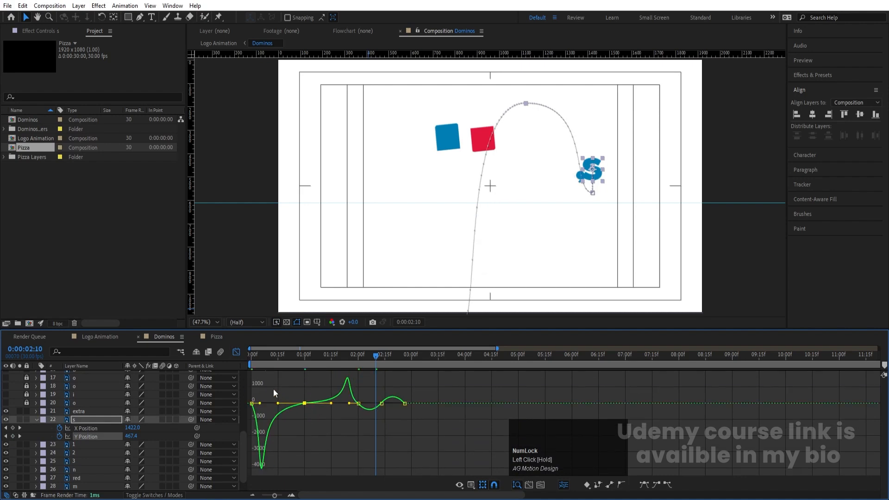
drag(260, 403, 253, 404)
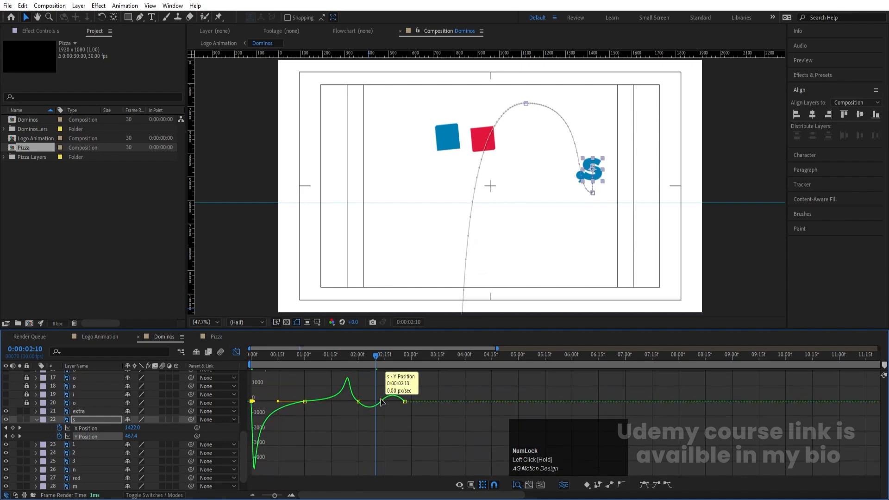
Sharpen the s layer's rebound in the Y Position speed graph so it leaves and hits the ground at high speed
mouse_move(368, 392)
mouse_down()
mouse_move(353, 412)
mouse_move(363, 385)
mouse_up()
key(equal)
drag(359, 421, 363, 456)
drag(392, 462, 413, 438)
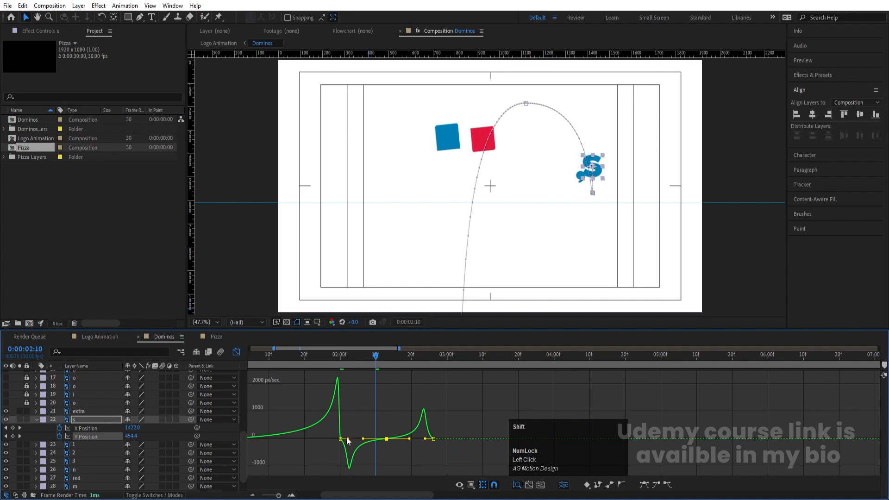
drag(347, 438, 343, 438)
mouse_move(444, 432)
mouse_down()
mouse_move(421, 441)
mouse_move(430, 438)
mouse_up()
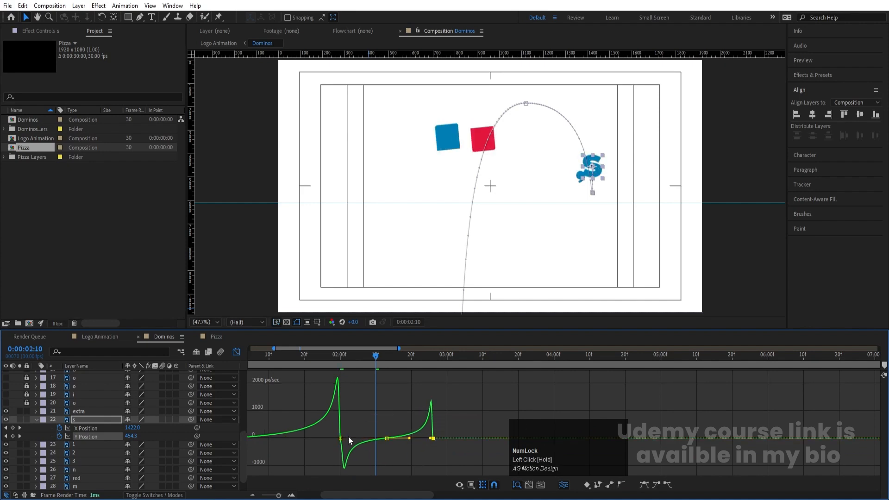
Return from the speed graph to the layer keyframes and preview the s jump from the beginning
key(minus)
key(minus)
drag(271, 356, 237, 361)
click(236, 352)
key(space)
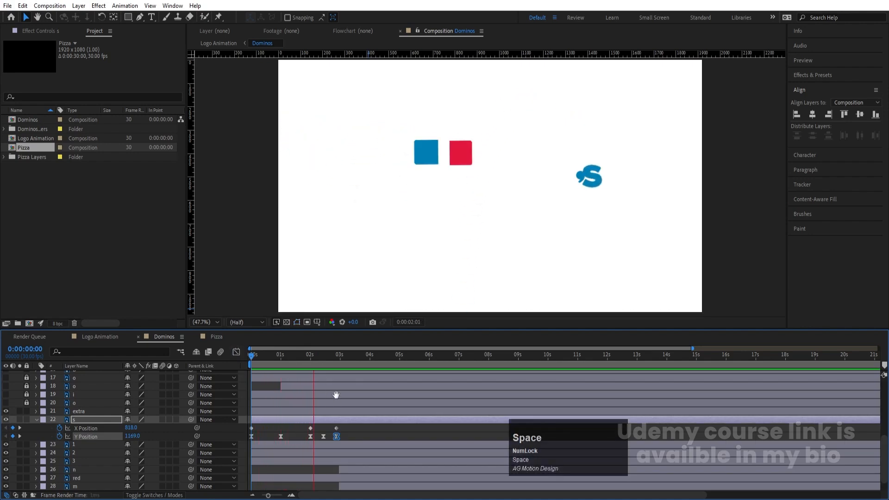
key(space)
key(space)
Add a Rotation keyframe to the s layer at 0 seconds and show it with the position keyframes
drag(280, 357, 254, 362)
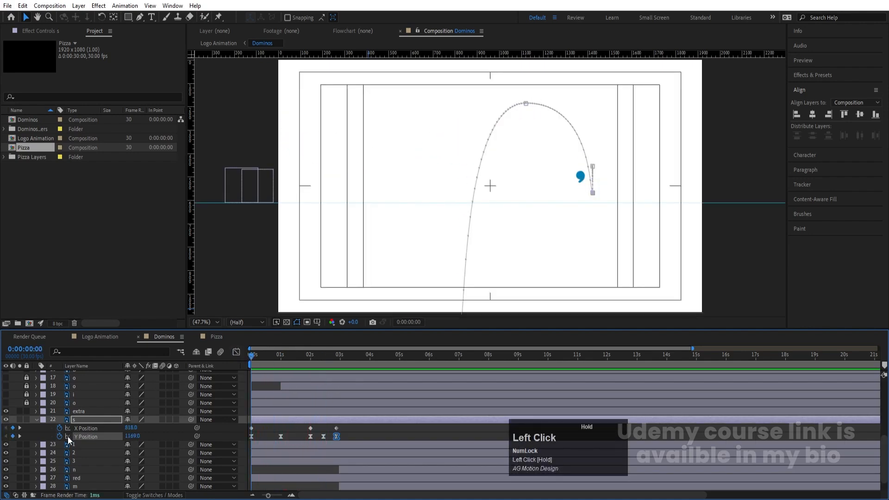
key(r)
click(57, 428)
key(u)
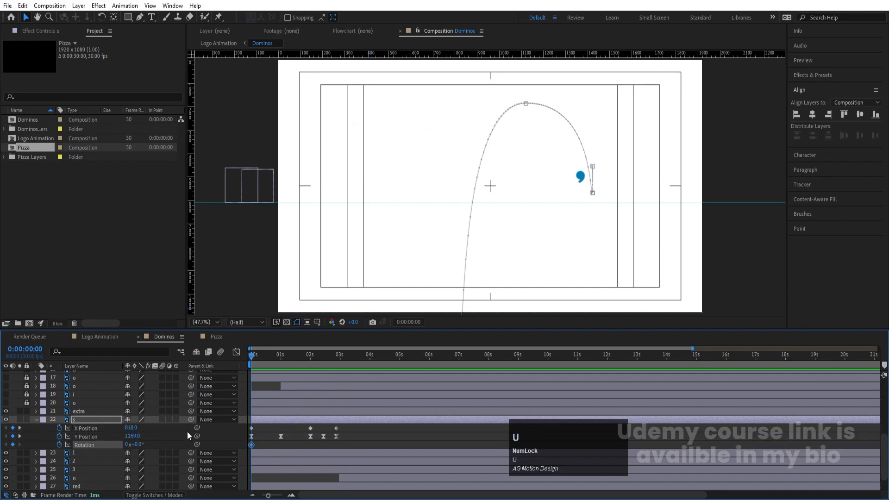
Set the s layer's Rotation to 2 full revolutions at 2 seconds and preview the spinning jump
key(k)
key(k)
key(k)
key(j)
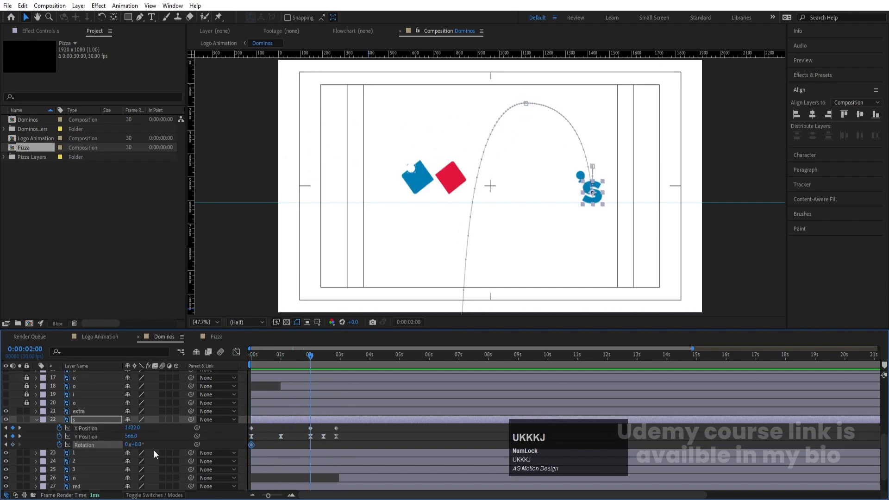
click(127, 444)
text(2)
key(Return)
click(252, 355)
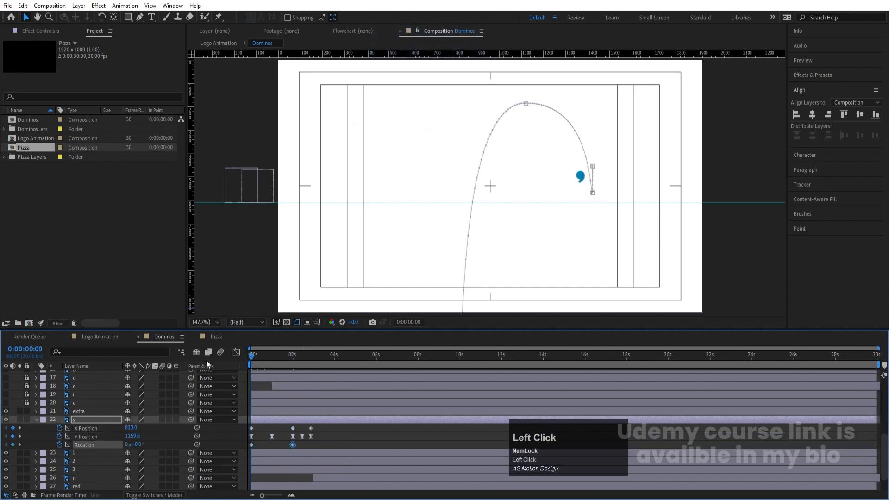
key(space)
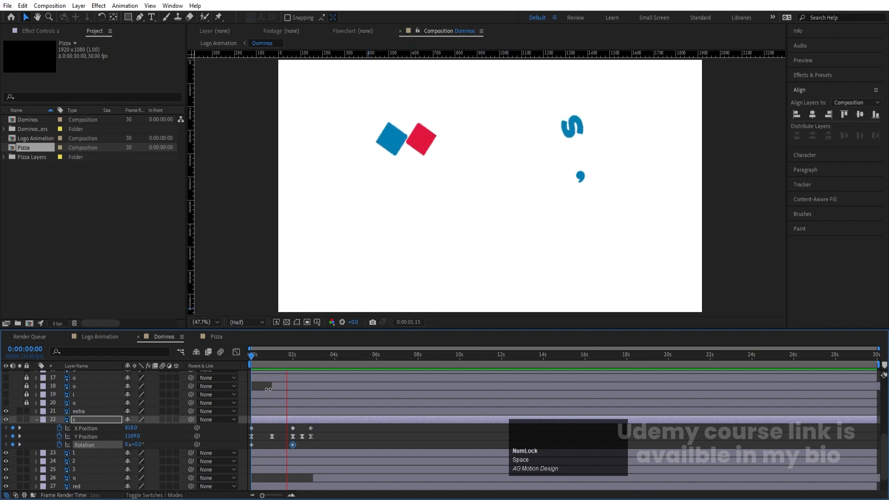
key(space)
Show the pizza slice, place it over the s at its landing spot, and move its layer directly above the s layer
key(=)
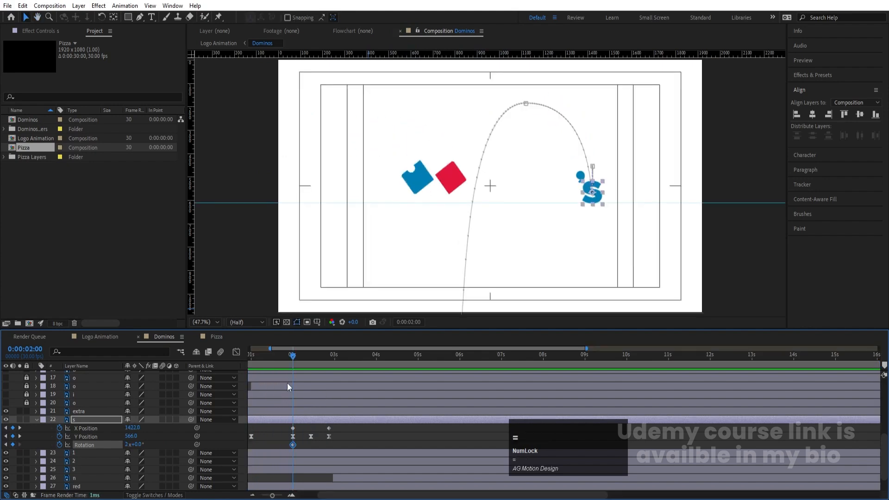
scroll(114, 427, up, 5)
scroll(17, 394, up, 1)
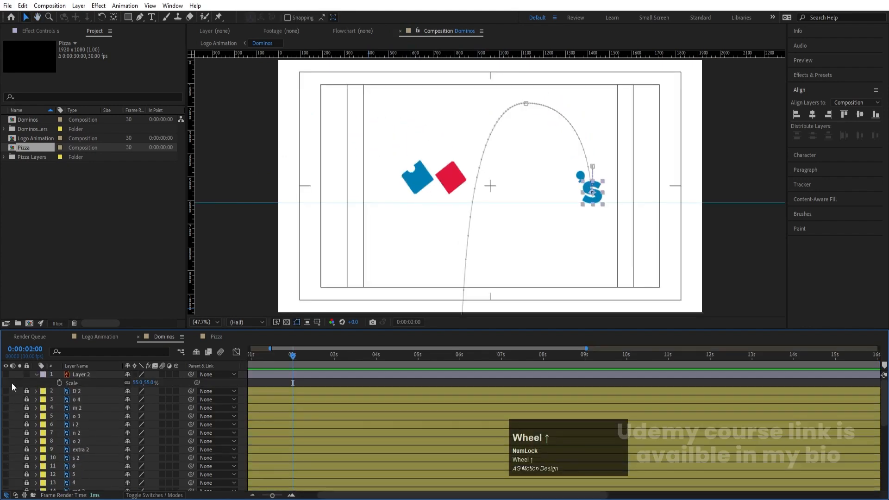
click(6, 375)
drag(435, 191, 603, 195)
drag(103, 380, 110, 466)
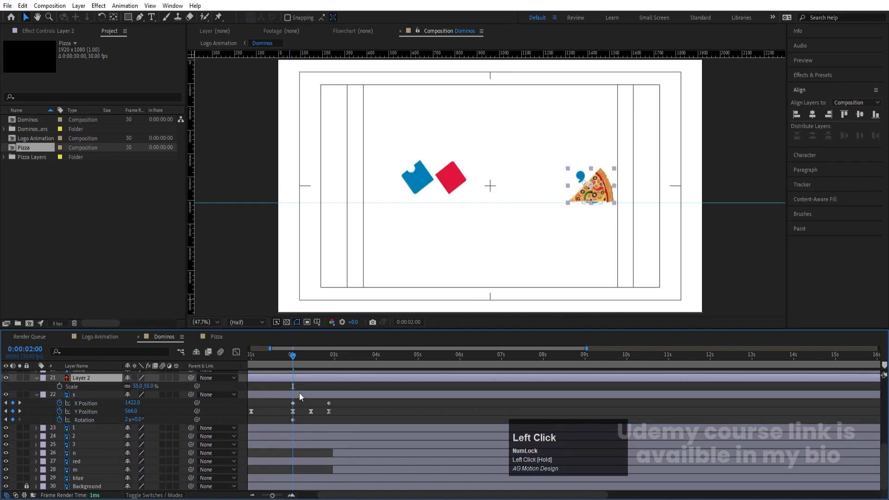
Parent the pizza slice layer to the s layer and preview the combined jump from the beginning
drag(192, 377, 108, 418)
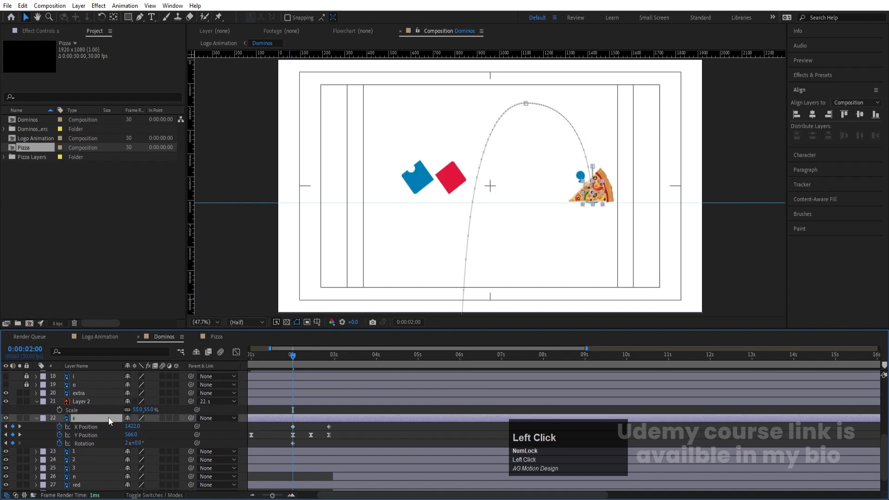
drag(269, 367, 174, 367)
key(space)
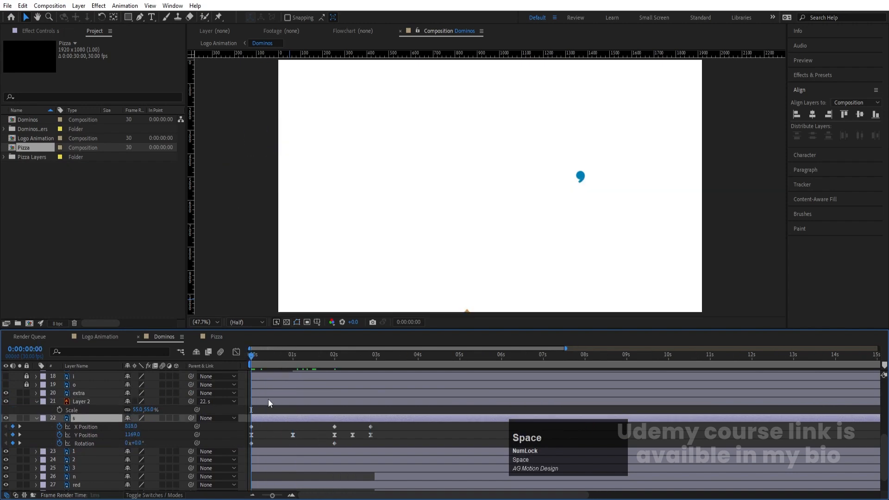
key(space)
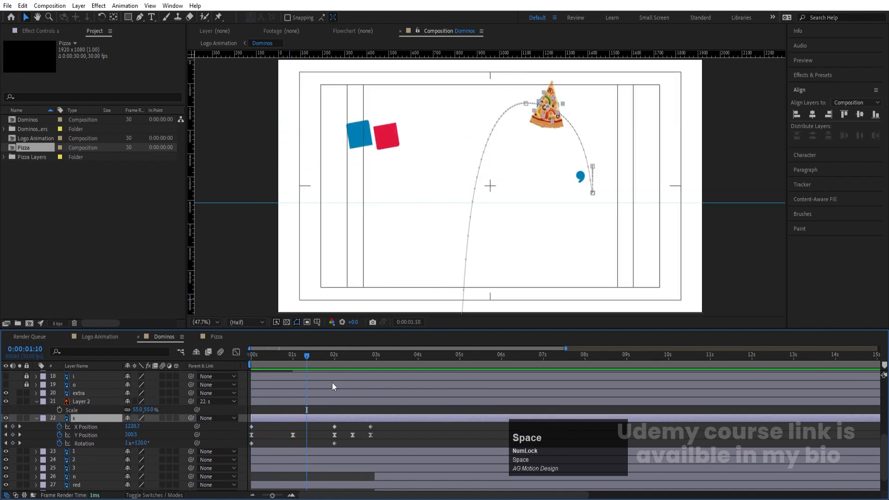
Trim the pizza slice layer's end and the s layer's start to 0:00:01:29
drag(307, 358, 330, 362)
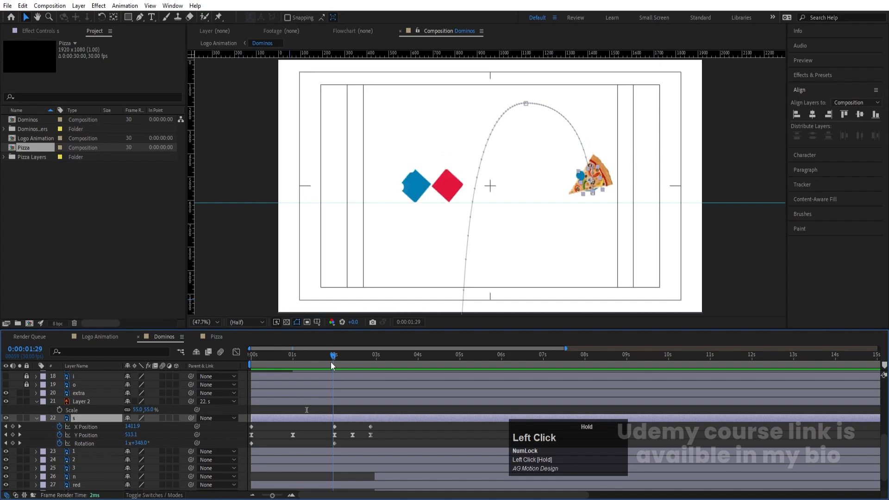
click(329, 401)
key(equal)
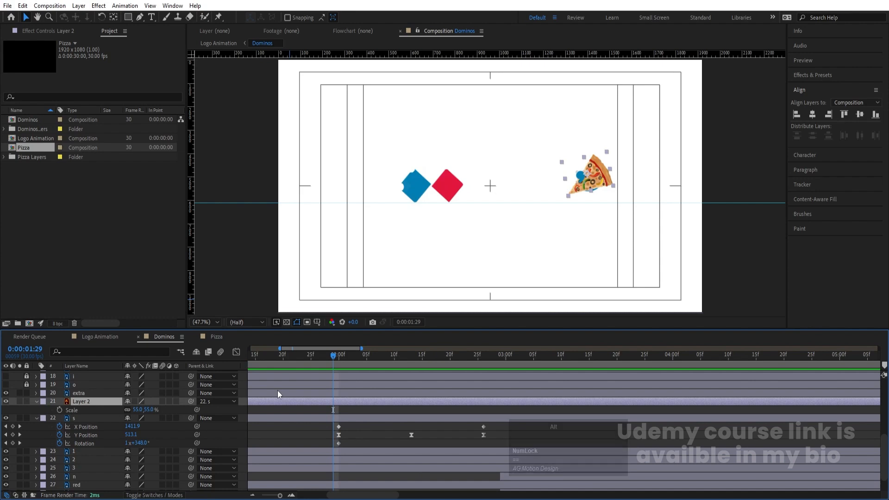
key(alt+bracketright)
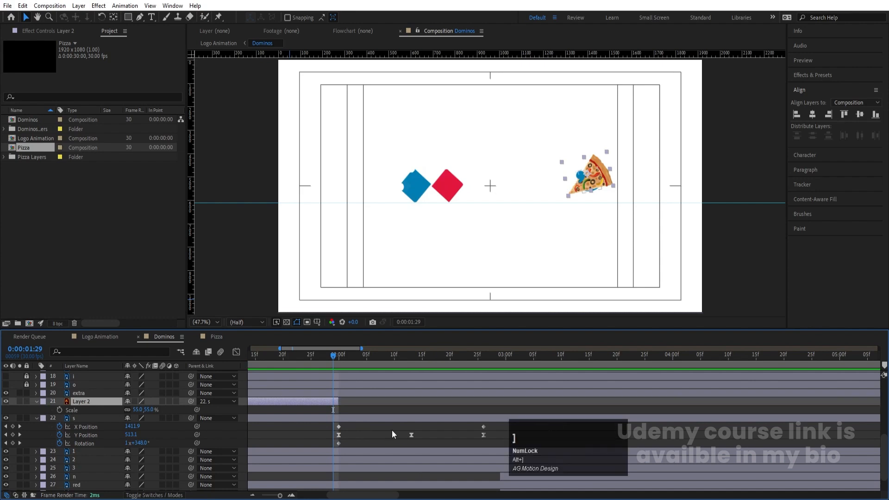
click(340, 418)
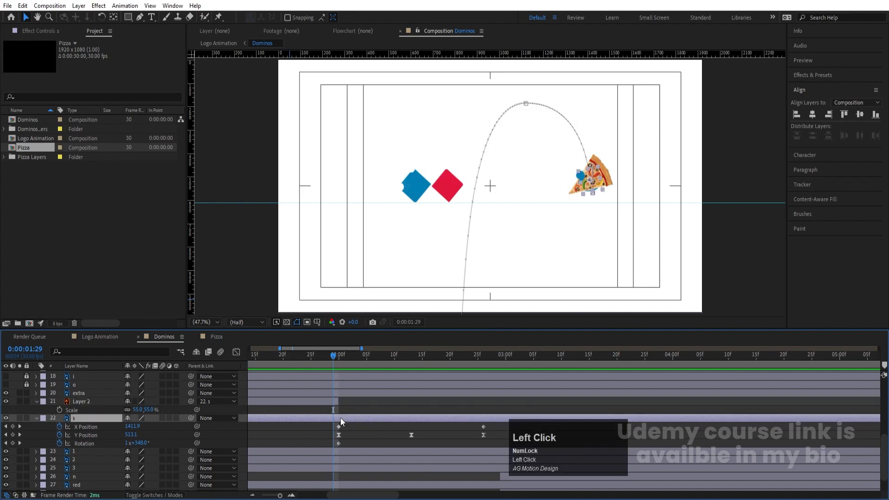
key(alt+bracketleft)
Preview the swap from pizza slice to s from the beginning, and check the landing bounce from 2 seconds
key(space)
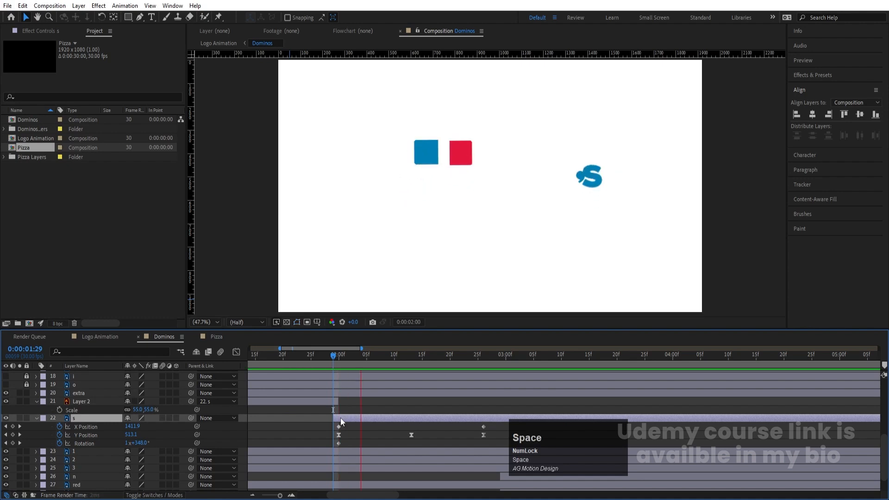
key(space)
key(minus)
key(minus)
key(minus)
drag(310, 357, 208, 355)
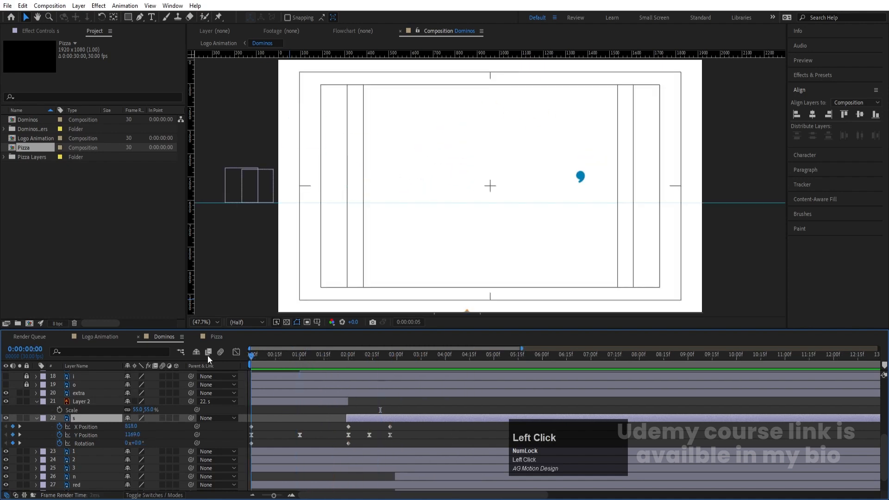
key(space)
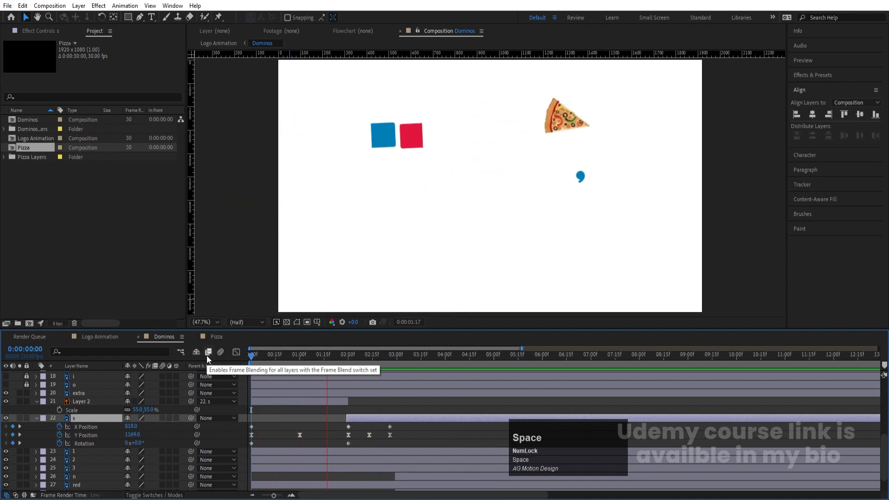
key(space)
key(j)
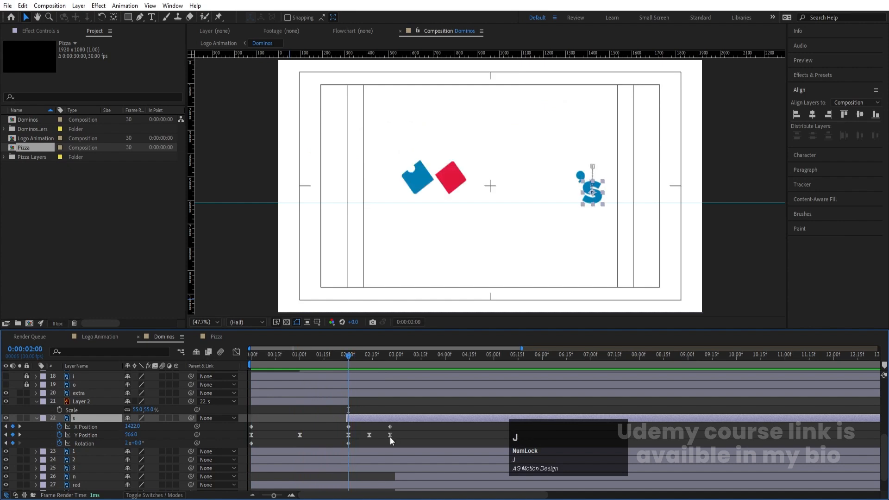
key(space)
key(space)
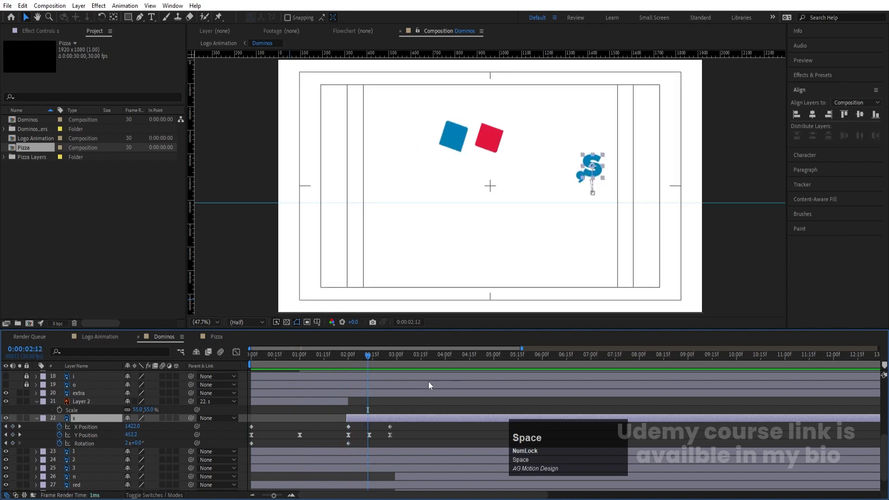
Trim the extra layer to start at 2 seconds and add Position keyframes at 0:00:02:00 and 0:00:03:14
key(j)
click(362, 392)
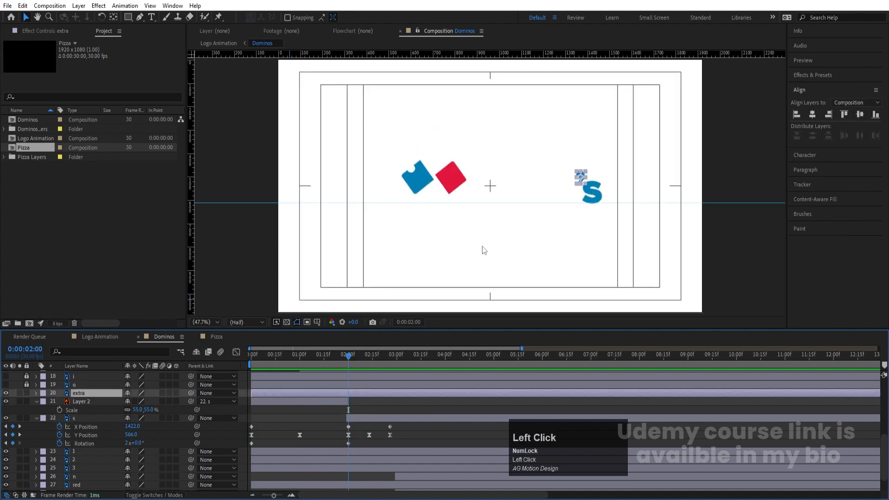
key(alt+bracketleft)
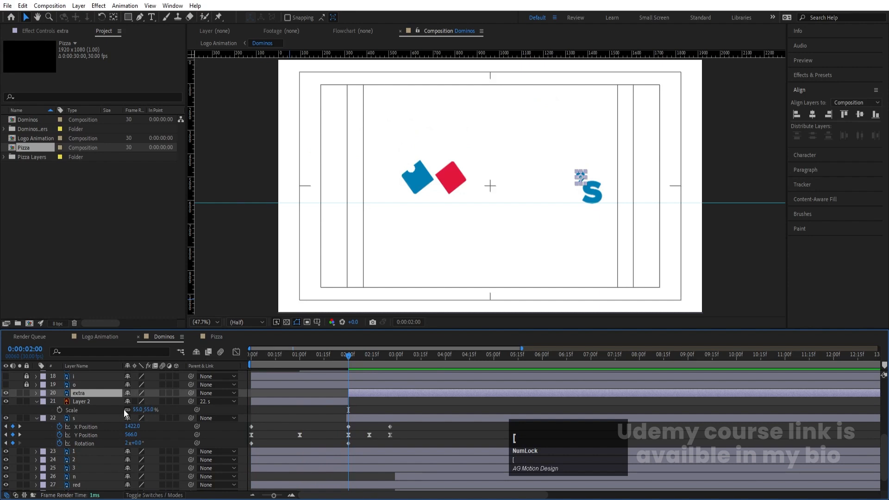
key(p)
click(60, 402)
key(space)
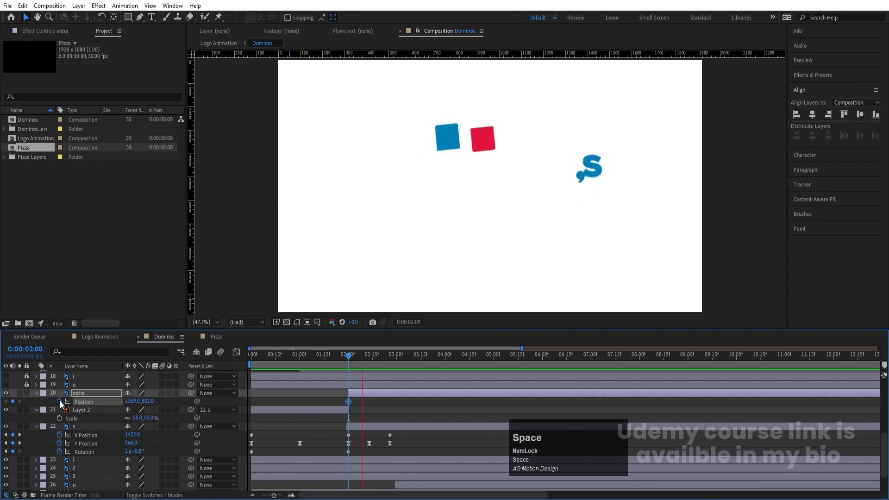
key(space)
click(13, 401)
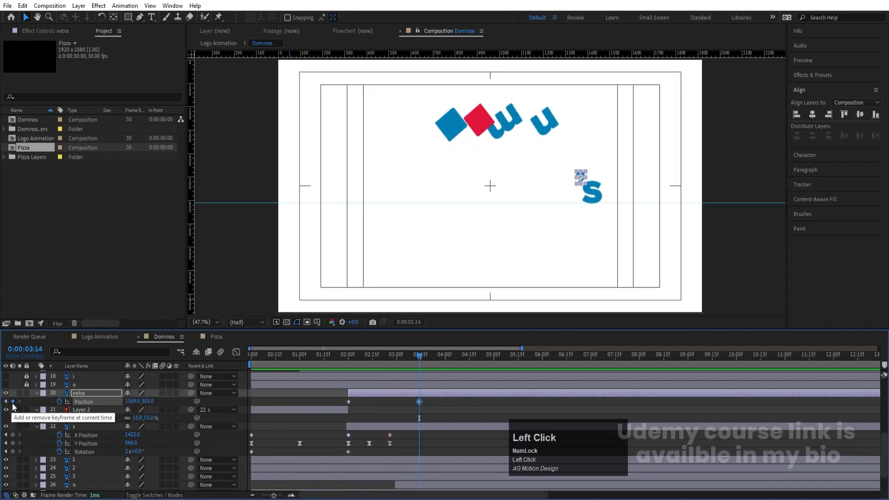
Raise the extra layer to Y position 123 at 0:00:02:22 and solo it with the pizza slice and s layers
click(387, 360)
drag(387, 360, 384, 360)
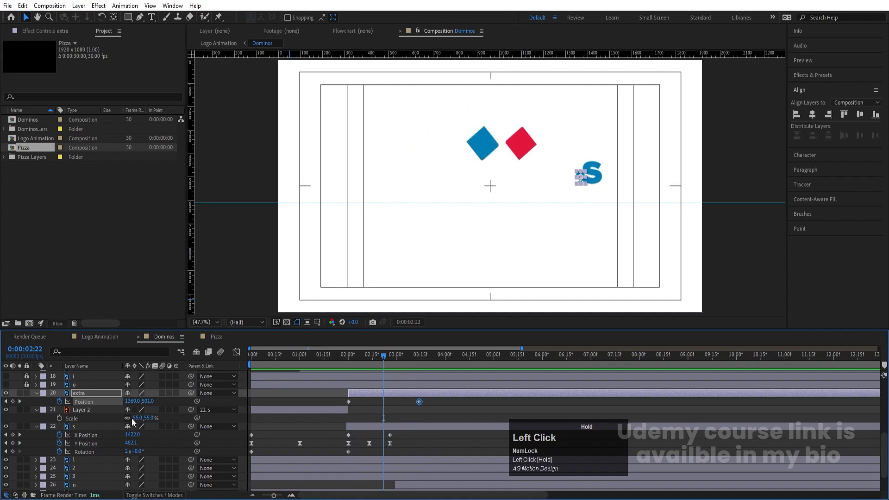
drag(150, 406, 19, 425)
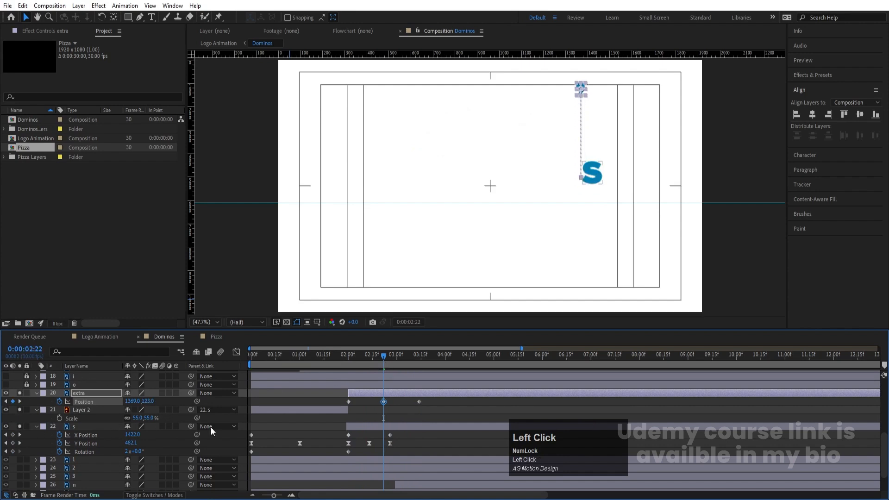
Keyframe the extra layer's Rotation from 0 at 2 seconds to 2 full revolutions at 0:00:03:14
drag(369, 354, 348, 355)
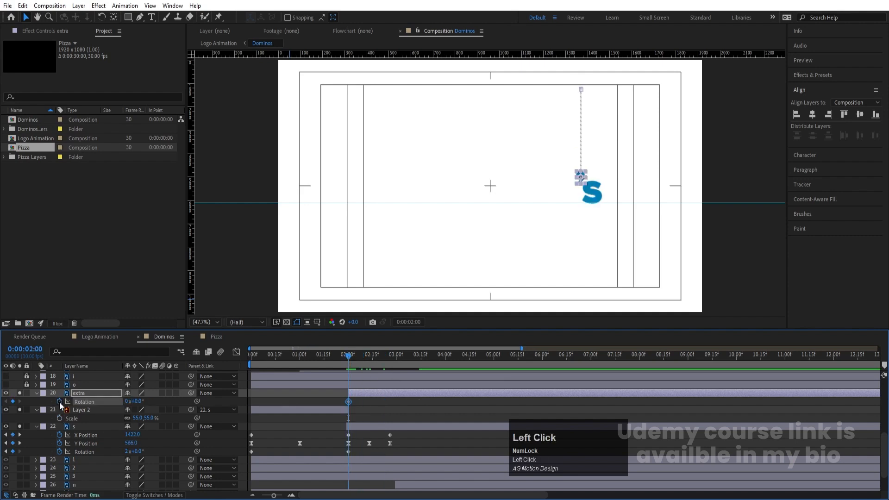
key(alt+shift+r)
key(k)
key(k)
key(k)
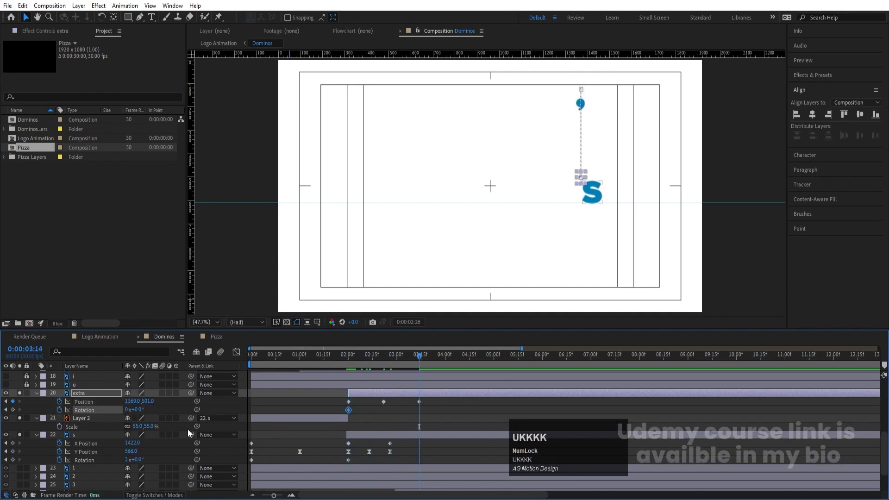
click(126, 410)
key(Return)
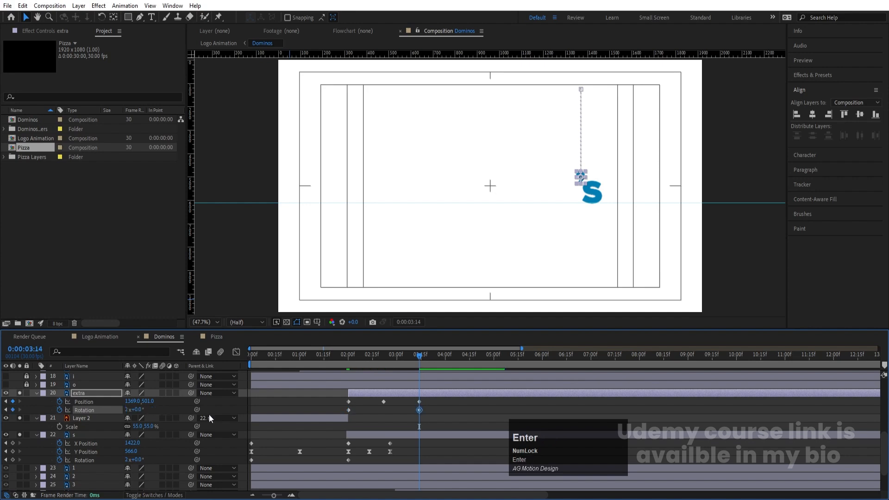
Apply Easy Ease to the extra layer's Position keyframes and reshape the speed graph so it slows around the peak
click(79, 402)
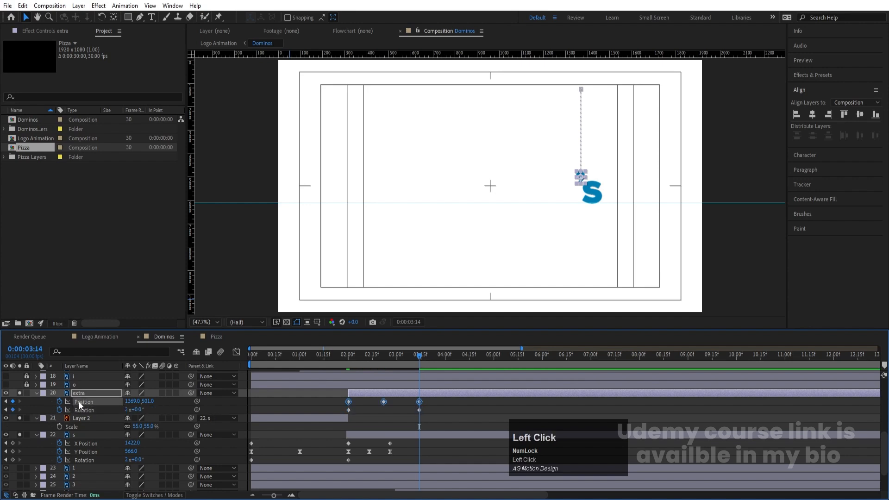
key(F9)
click(237, 354)
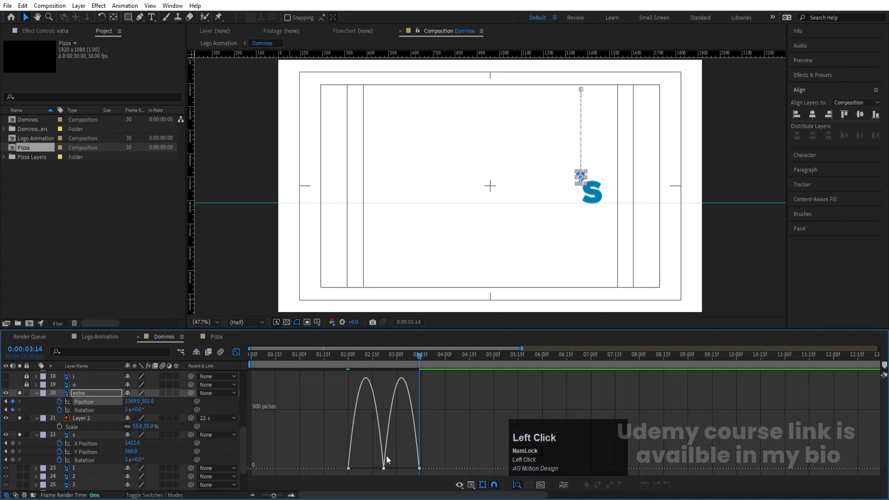
drag(363, 453, 409, 470)
key(equal)
Shorten the outer handles of the extra layer's speed curve for a sharper launch and landing, previewing the toss
click(277, 363)
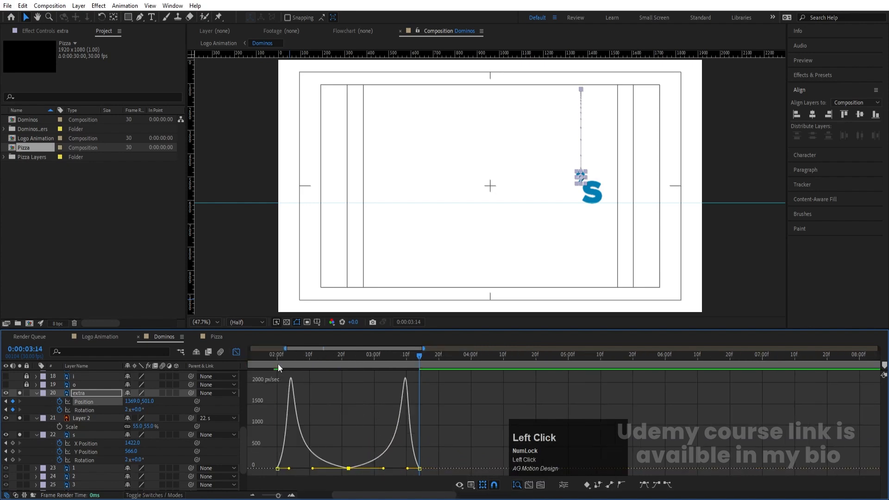
key(space)
drag(271, 458, 285, 469)
drag(457, 449, 413, 470)
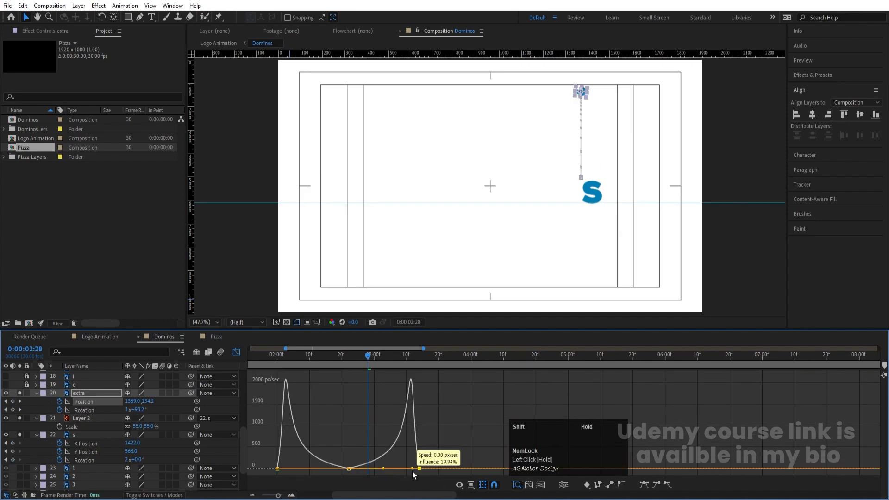
key(space)
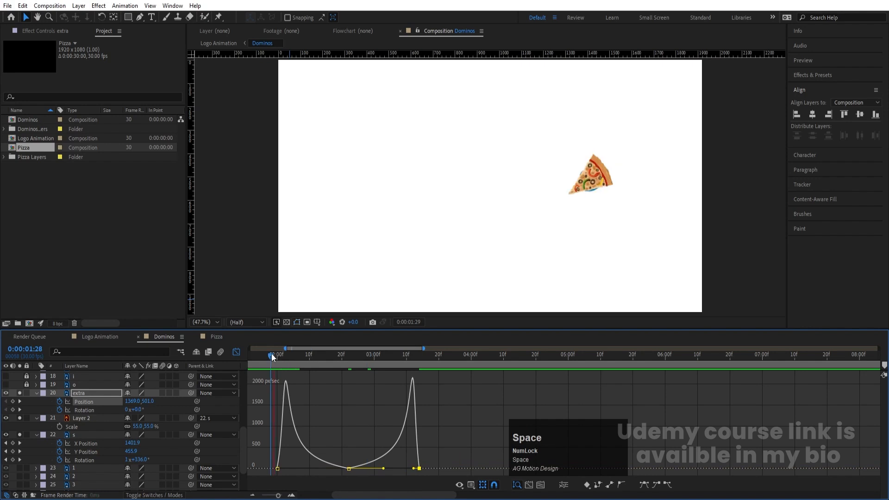
click(271, 354)
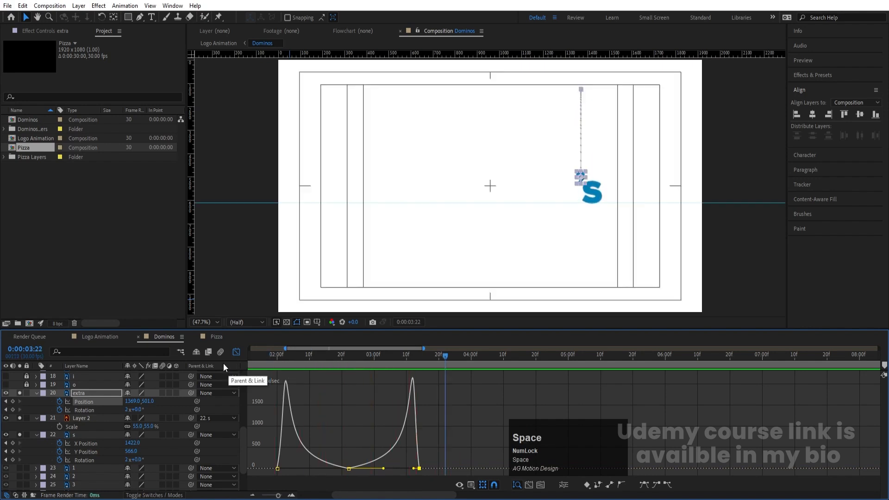
Return from the speed graph to the layer keyframes, unsolo the extra, pizza slice and s layers, and collapse all layer properties
click(236, 352)
click(20, 393)
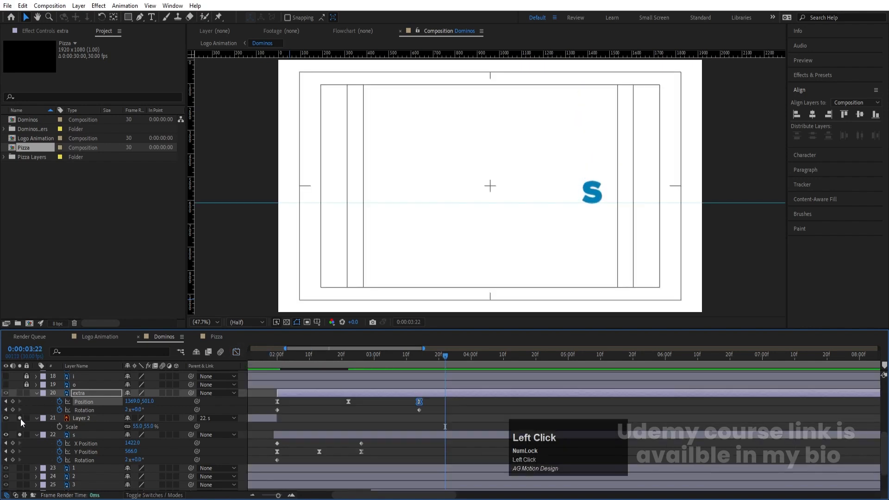
click(20, 435)
click(311, 409)
key(u)
key(u)
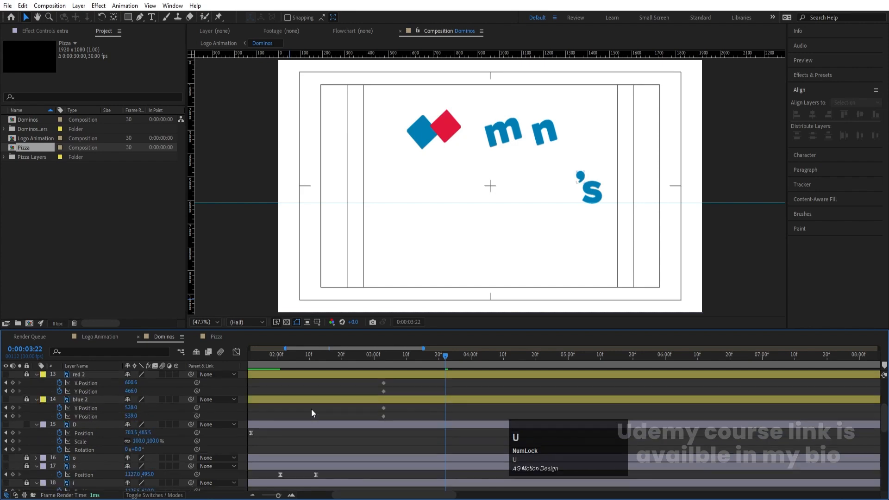
Preview the whole animation from 0 seconds and return to the beginning
key(minus)
key(minus)
key(minus)
drag(289, 356, 227, 359)
key(space)
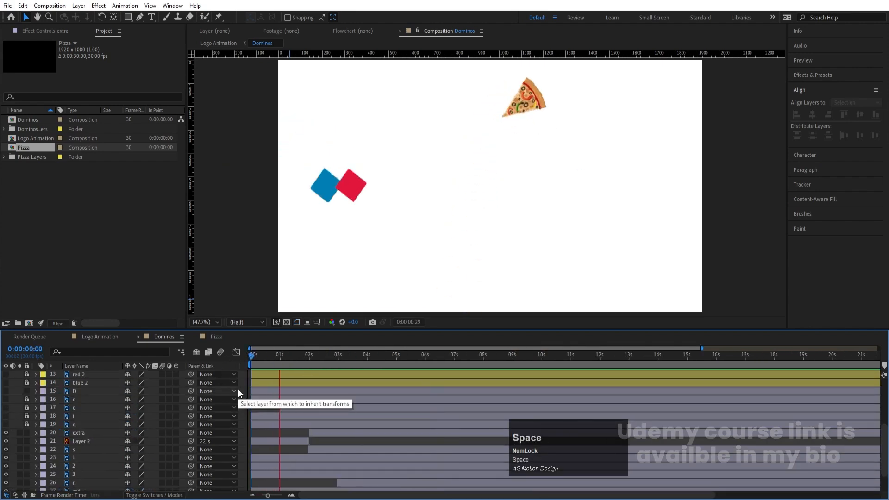
key(space)
drag(267, 360, 143, 363)
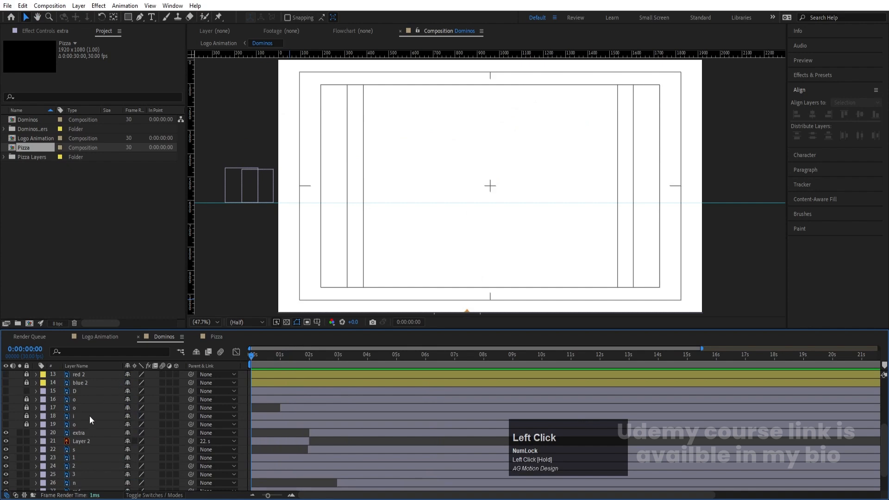
Show, unlock and solo the two o letter layers numbered 16 and 19
click(6, 424)
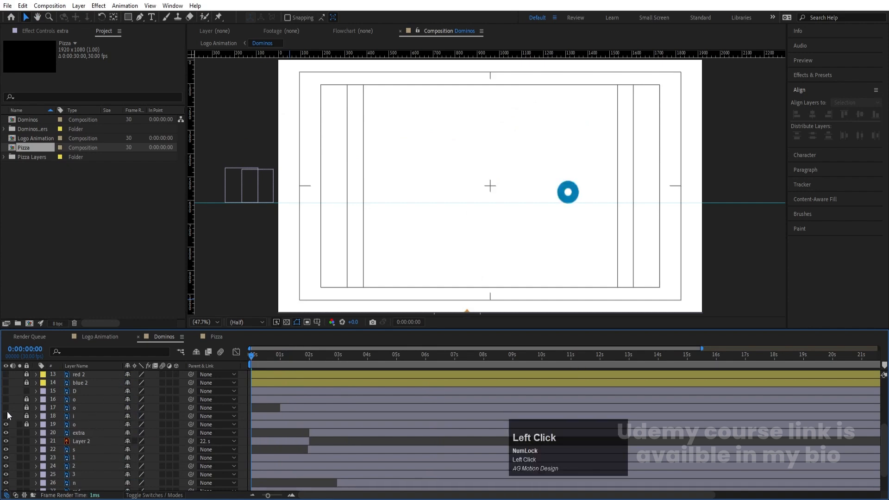
click(6, 399)
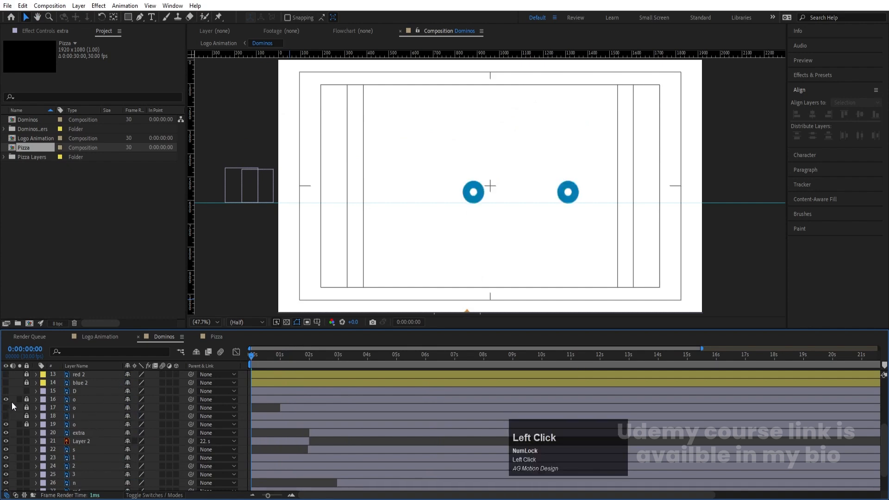
click(82, 424)
click(20, 424)
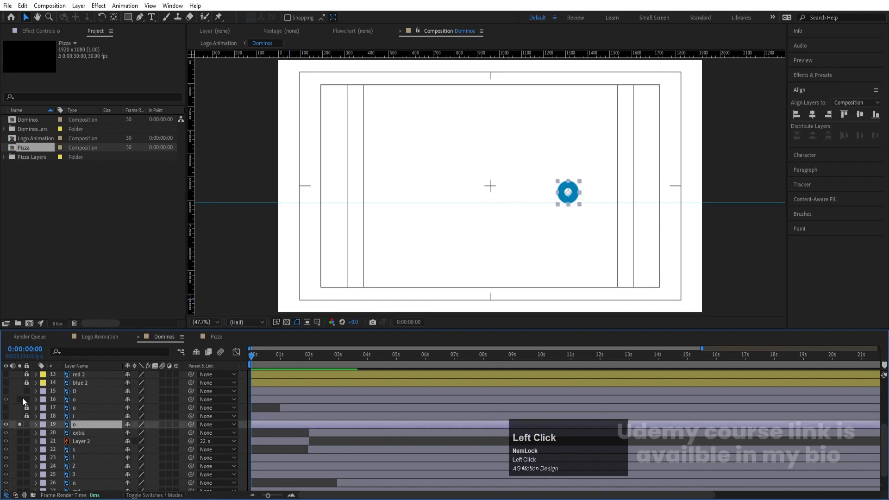
click(19, 399)
key(ctrl+s)
click(382, 330)
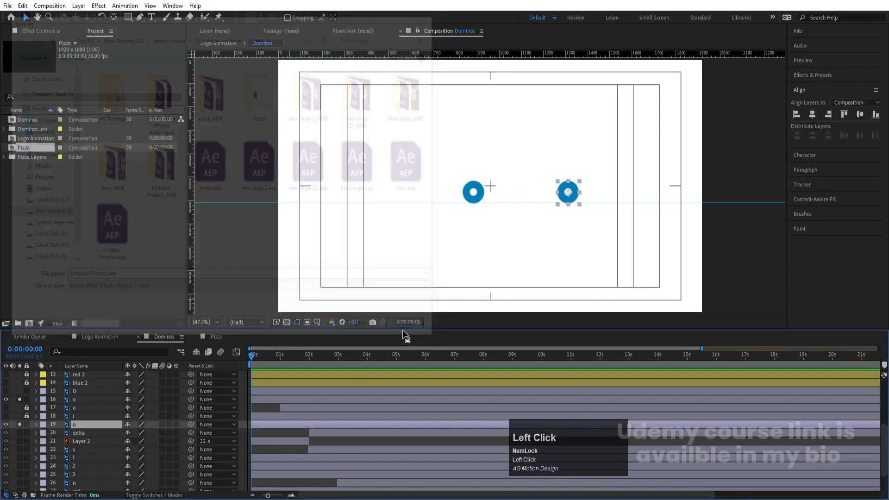
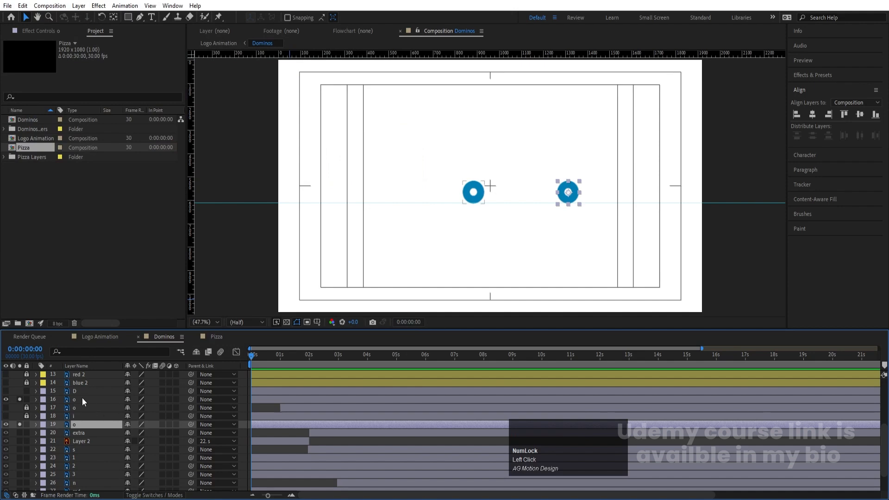
Add starting position keyframes at 0 seconds to the two o letter layers 16 and 19
ctrl+click(73, 399)
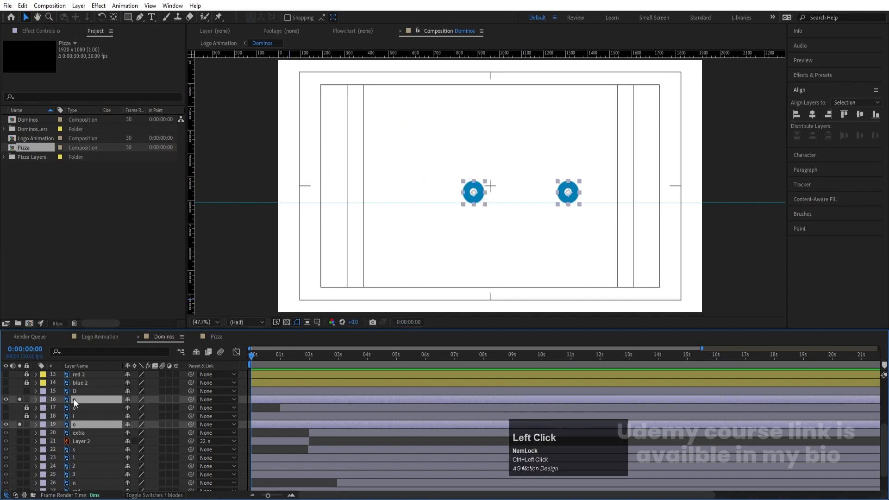
key(p)
click(60, 407)
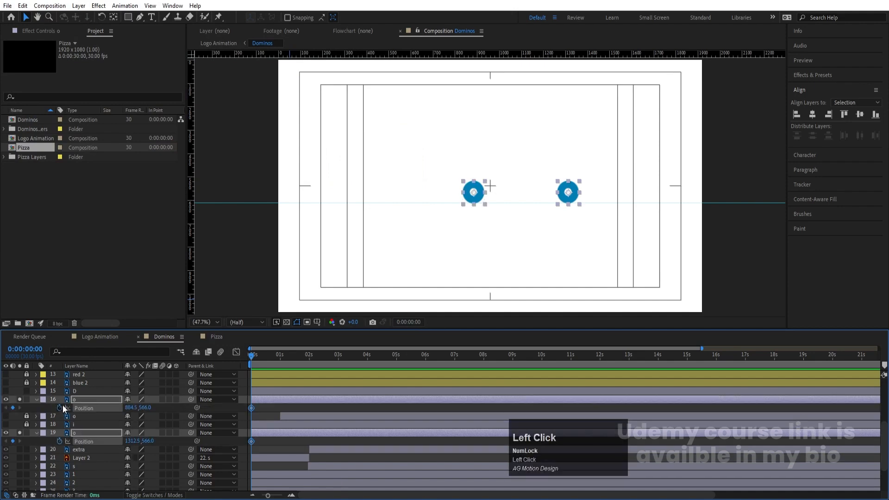
Add a position keyframe at 1:29 to o layer 19 and one at 3:16 to o layer 16
click(337, 357)
drag(336, 362, 339, 362)
click(493, 262)
click(578, 199)
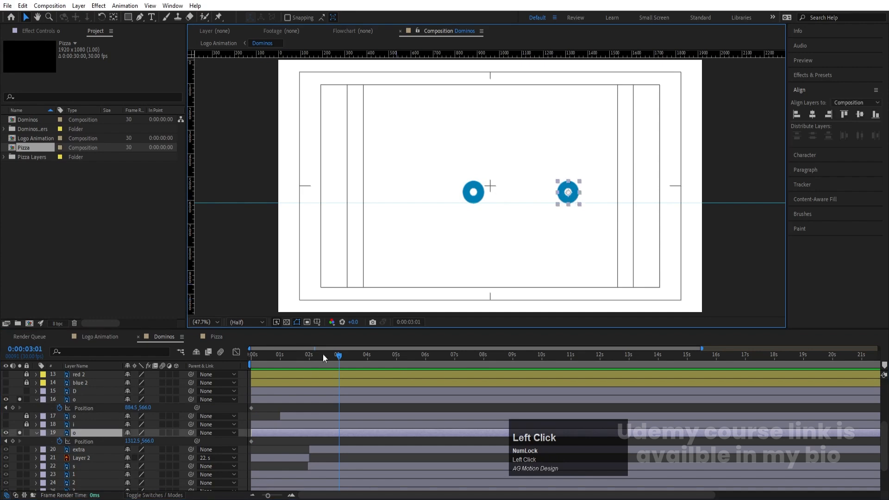
drag(307, 359, 309, 362)
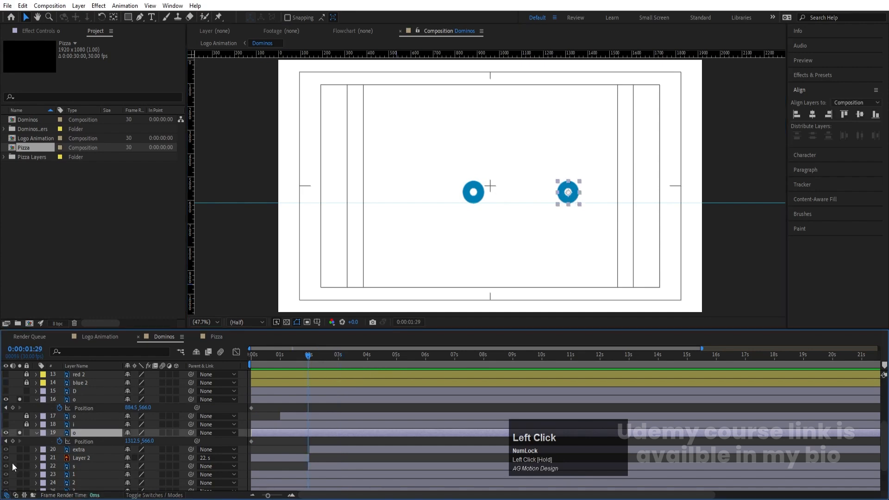
click(13, 441)
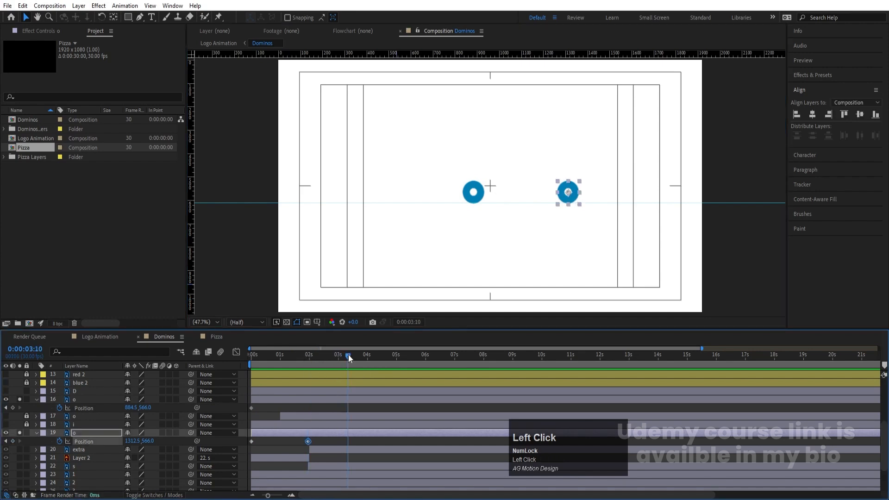
drag(348, 355, 354, 355)
click(353, 401)
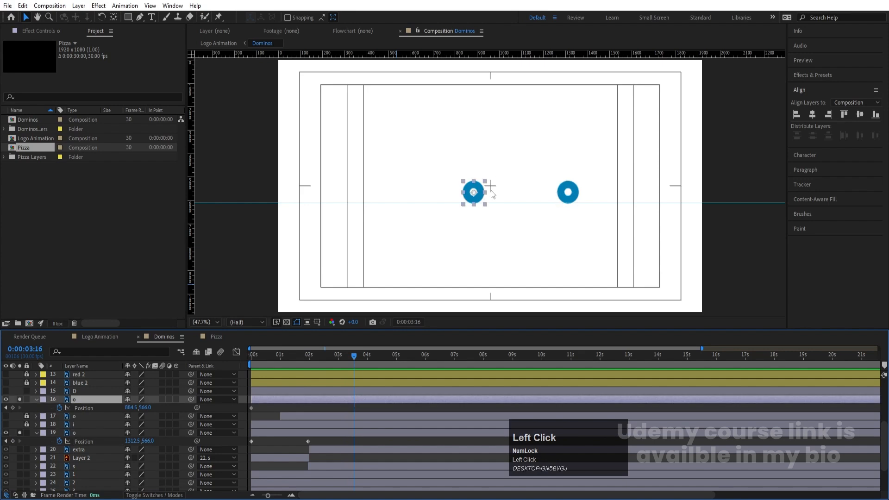
click(13, 408)
At 0 seconds, move o layer 19 off the canvas's right side to 2046.5, 561 and o layer 16 off the left side to -138.9, 561
key(Home)
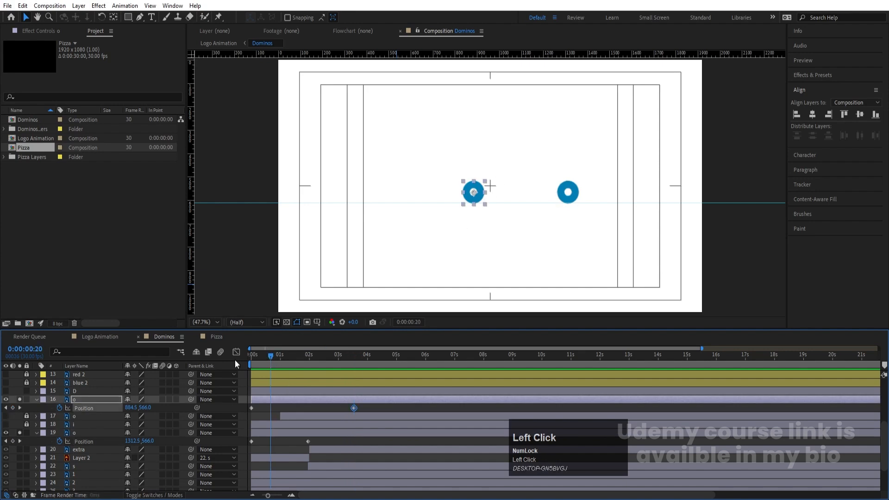
right_click(464, 187)
drag(477, 188, 730, 192)
click(443, 187)
click(471, 189)
click(263, 191)
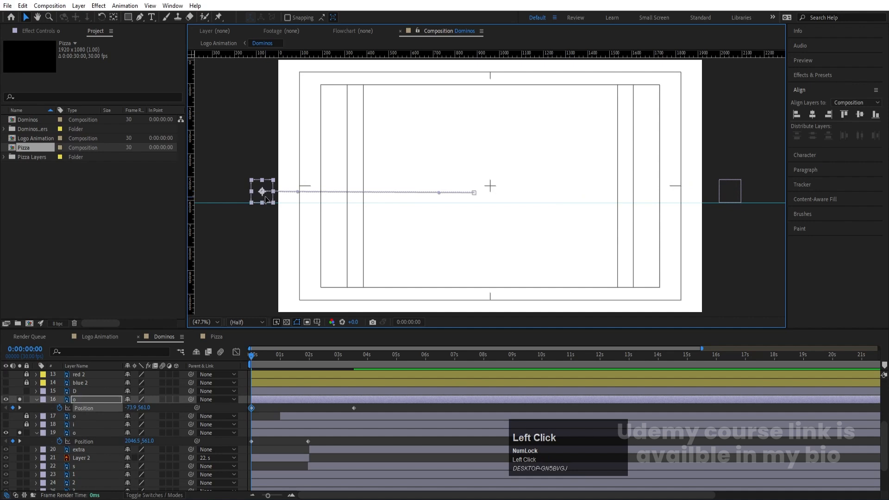
drag(266, 199, 252, 199)
Preview the two o letters sliding in from both sides and return to 0 seconds
key(space)
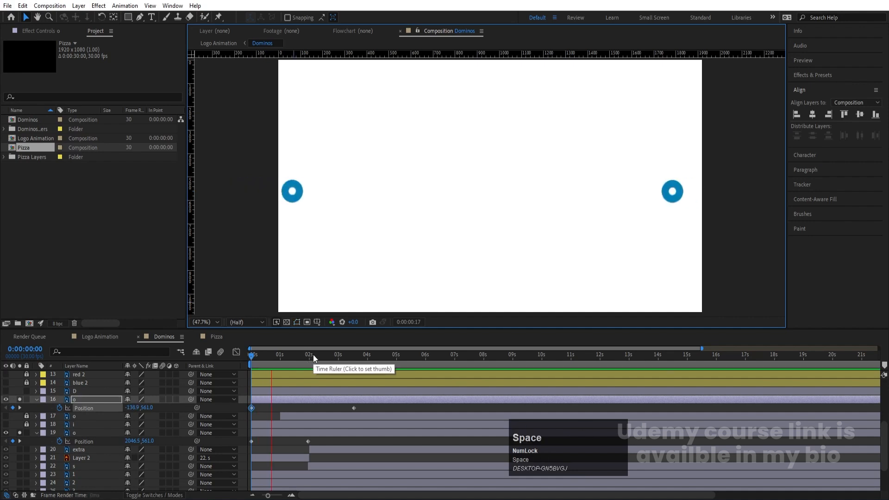
key(space)
drag(273, 359, 221, 349)
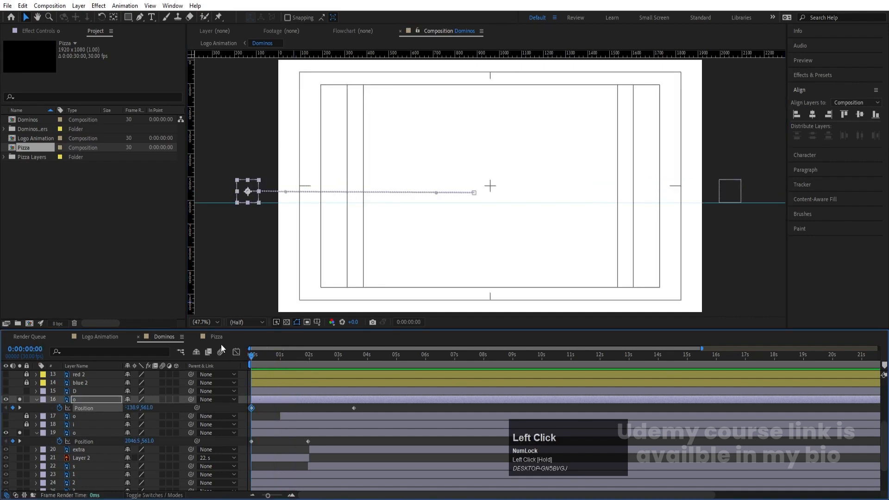
Copy the whole pizza, Layer 7, from the Pizza composition into the Dominos composition
click(222, 338)
click(554, 212)
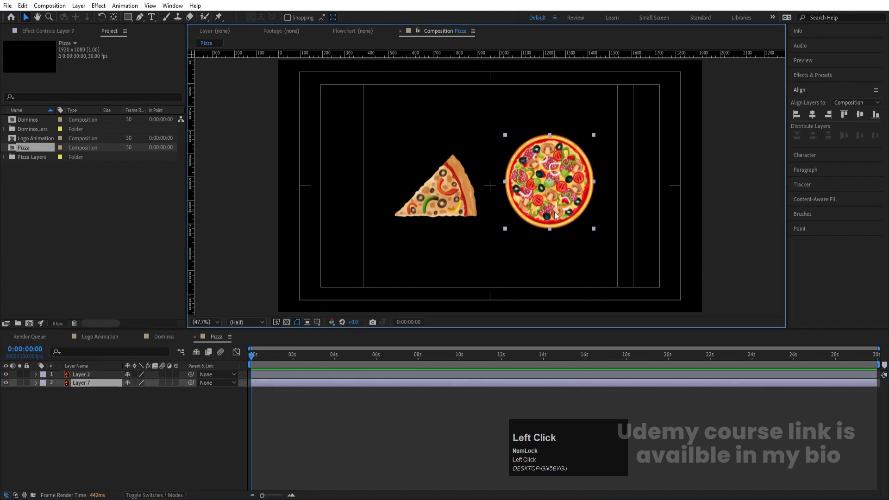
click(168, 337)
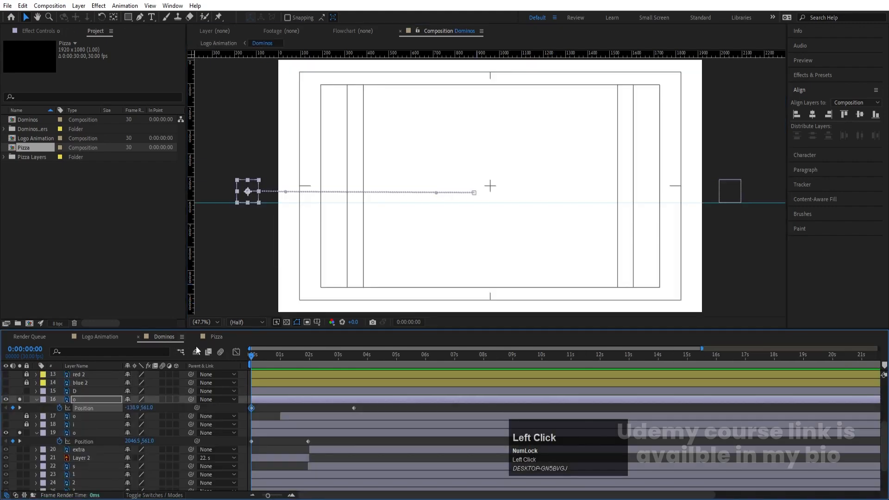
key(ctrl+v)
At 3:18, scale the whole pizza to 40% and place it over the left o letter
key(s)
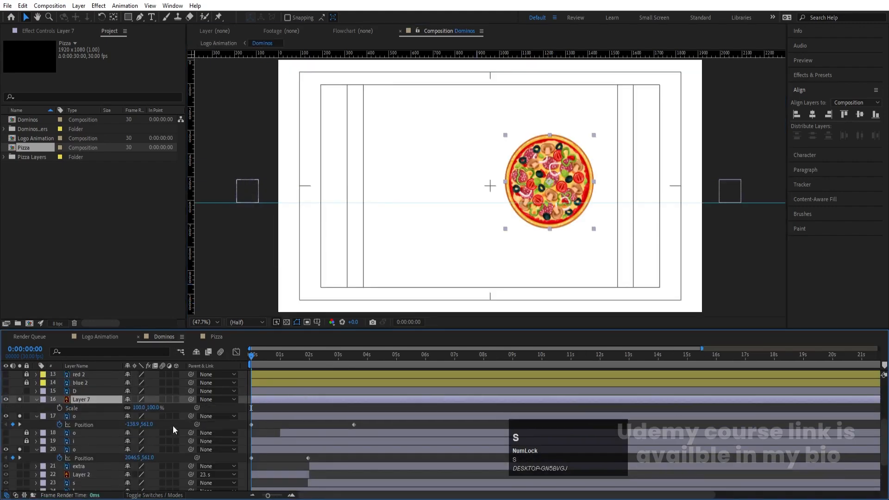
click(356, 361)
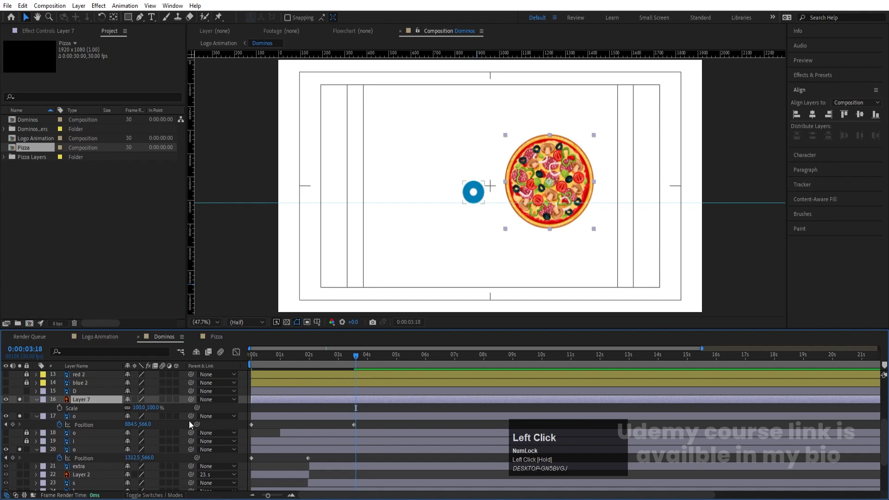
click(137, 407)
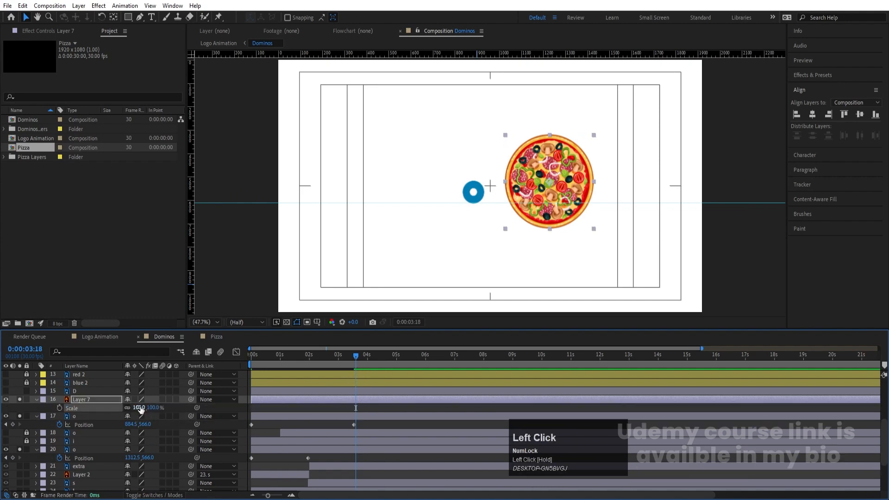
drag(139, 408, 112, 408)
scroll(533, 192, up, 1)
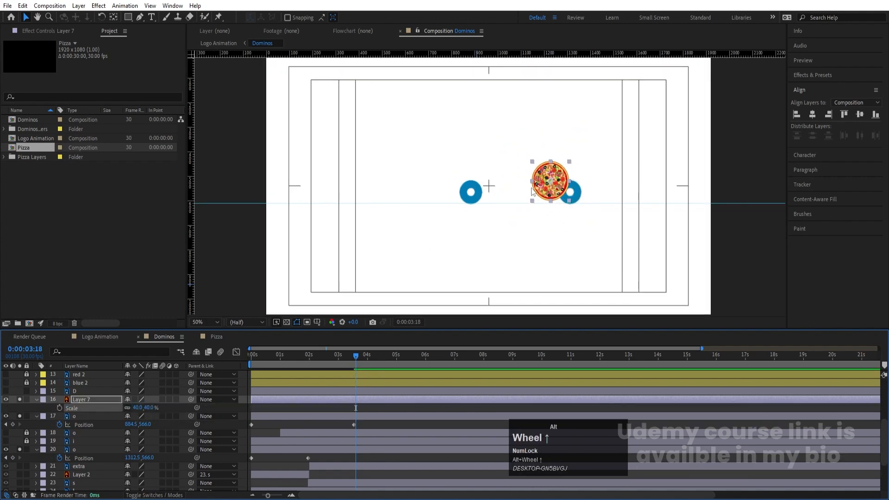
scroll(532, 192, up, 2)
drag(567, 192, 414, 210)
Lower the pizza's opacity to 61%, then scale it to 24% and align it exactly over the left o letter
key(t)
click(126, 408)
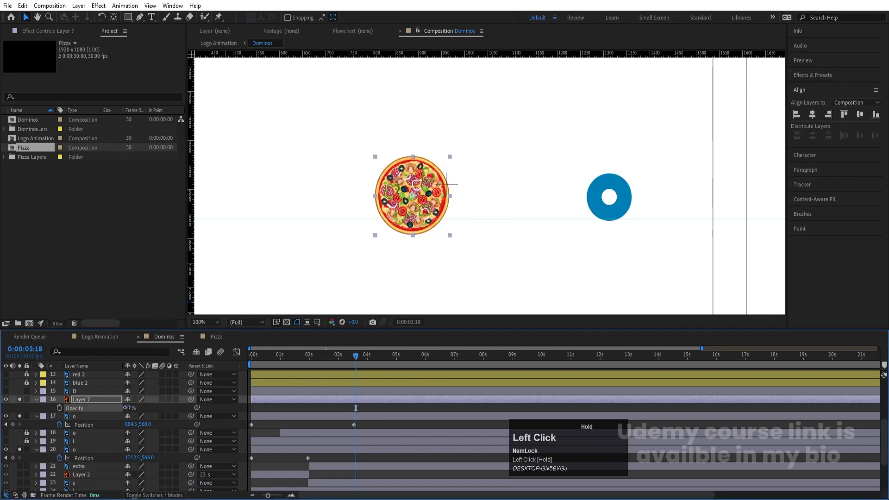
drag(126, 407, 108, 408)
scroll(448, 252, up, 4)
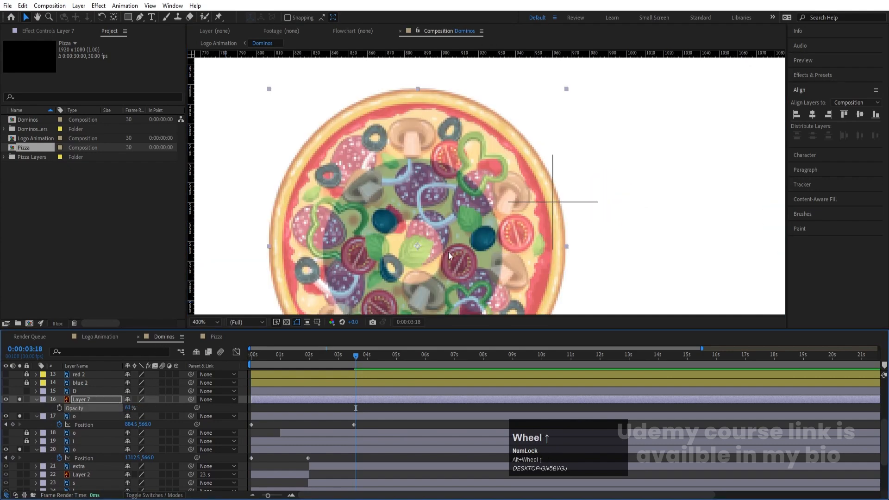
drag(448, 252, 442, 257)
key(s)
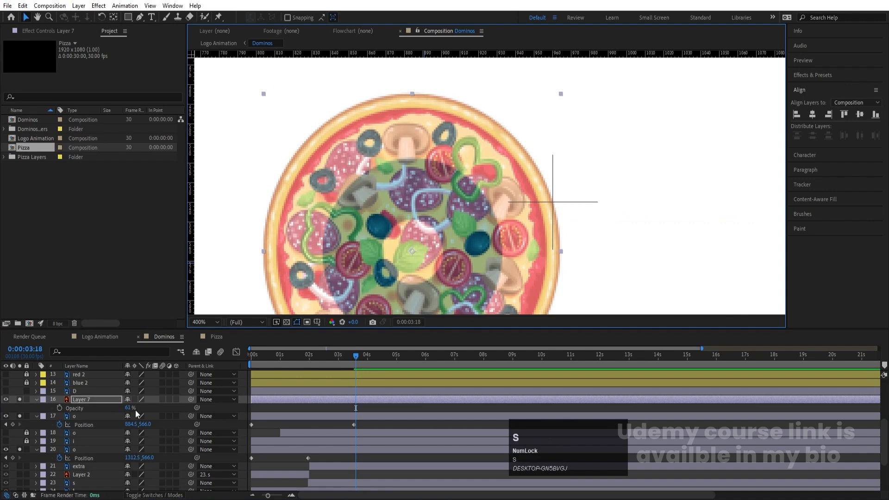
drag(132, 408, 129, 408)
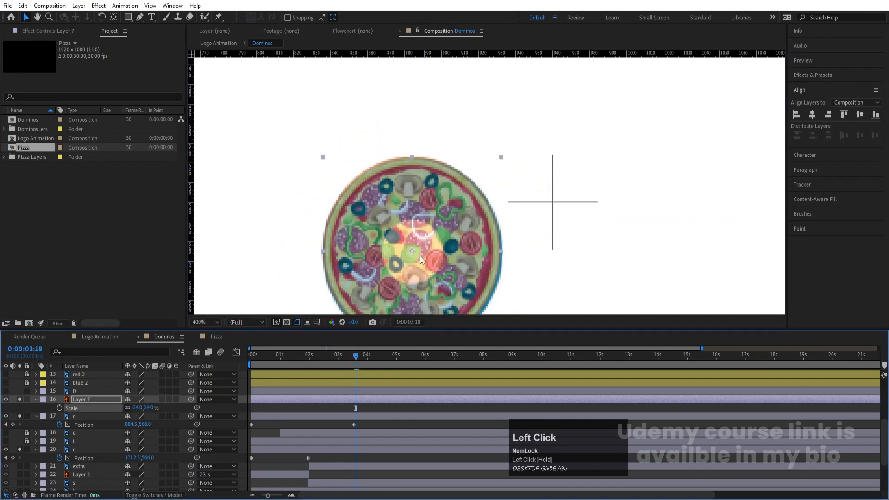
scroll(420, 255, down, 1)
key(Right)
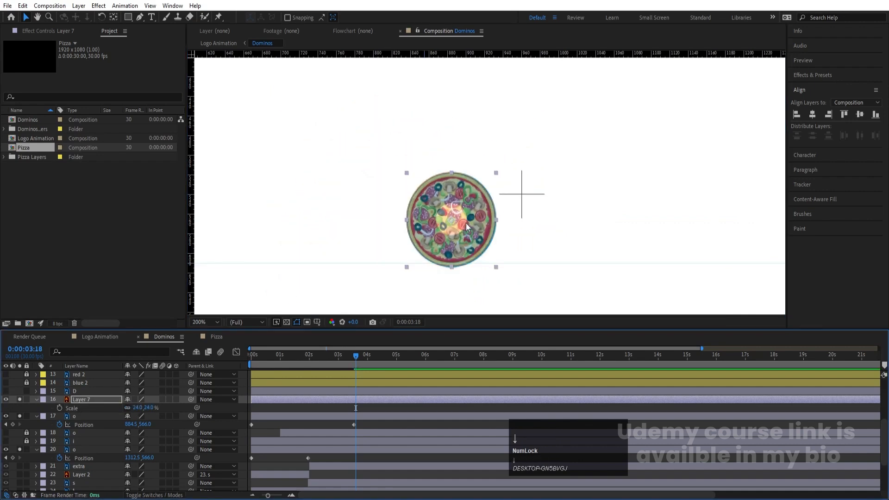
key(Down)
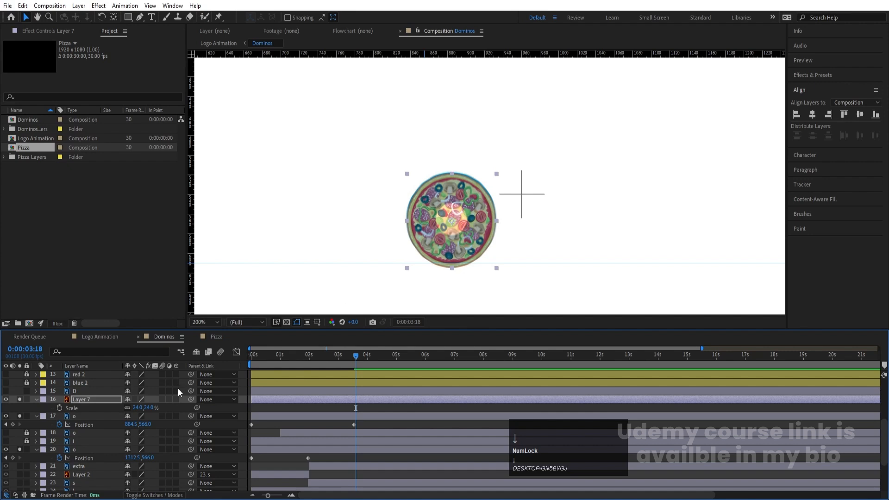
click(20, 399)
click(20, 415)
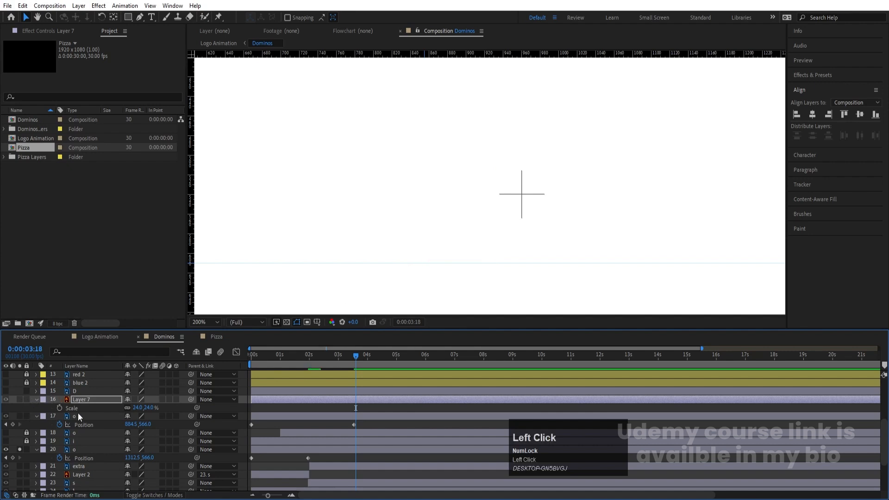
click(20, 416)
click(19, 399)
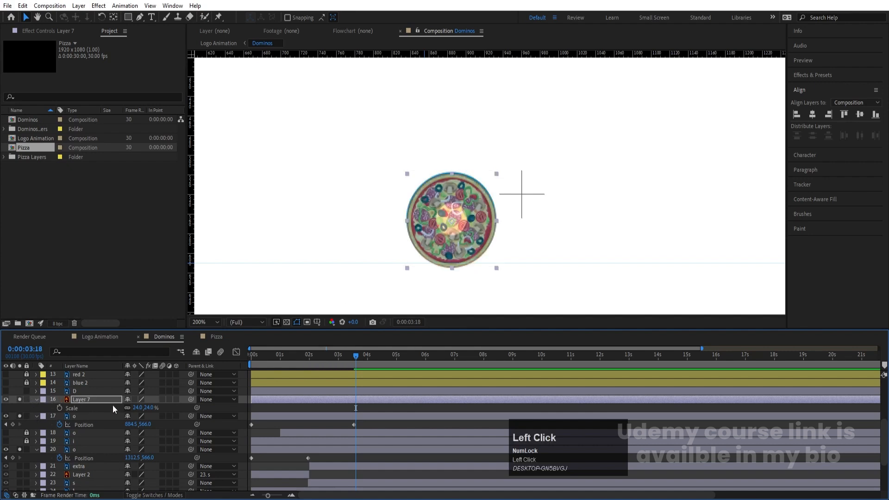
Restore the pizza's opacity to 100% and fit the whole composition in the viewer
key(t)
drag(123, 409, 365, 404)
click(208, 323)
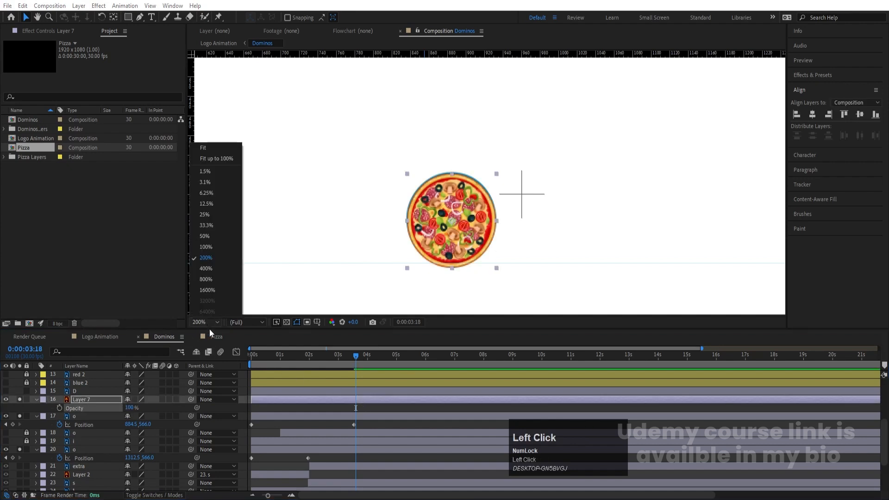
click(204, 147)
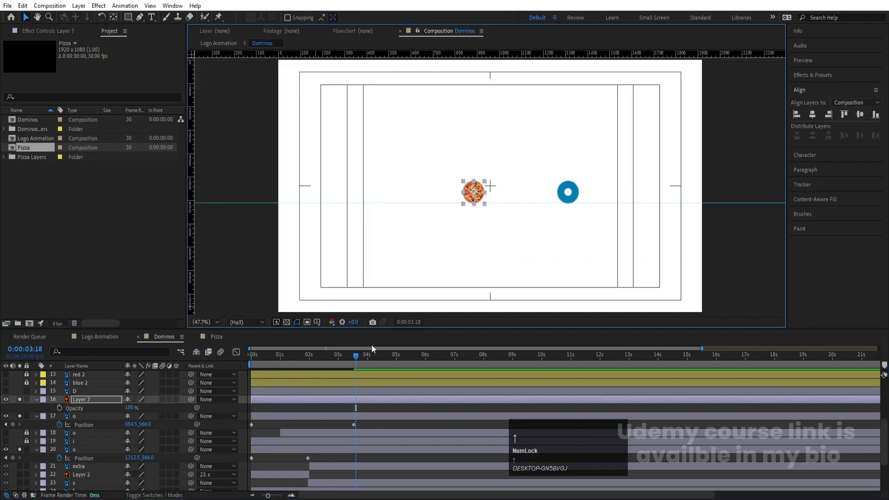
Move the playhead to 3:16 and parent pizza Layer 7 to o layer 17
click(354, 410)
key(j)
click(359, 400)
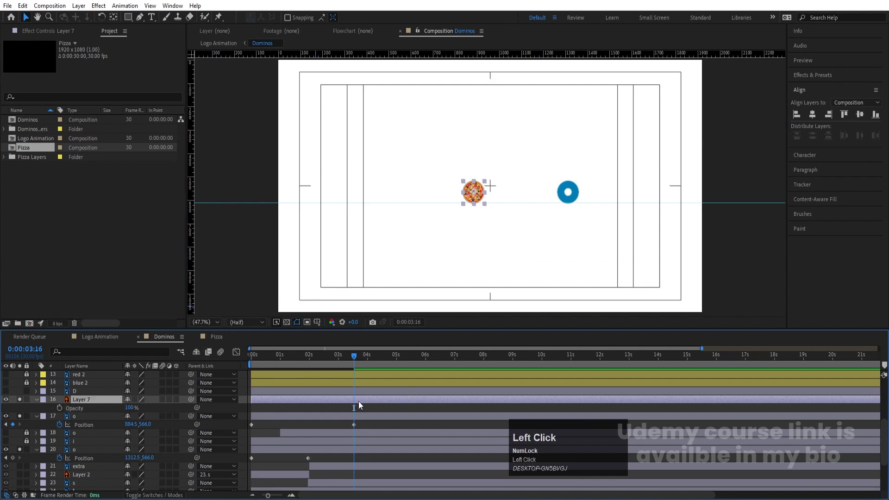
drag(194, 400, 107, 452)
Duplicate the pizza layer, place the copy directly above the right o layer and parent it to o layer 21
key(ctrl+d)
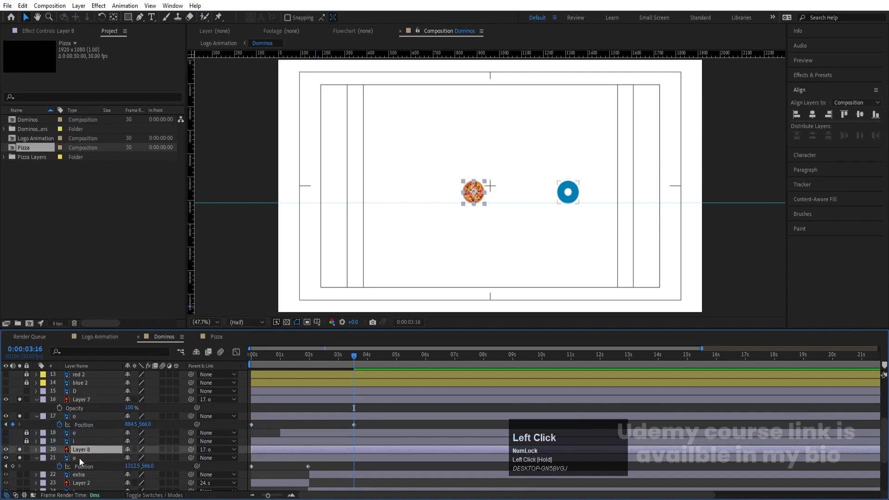
click(83, 448)
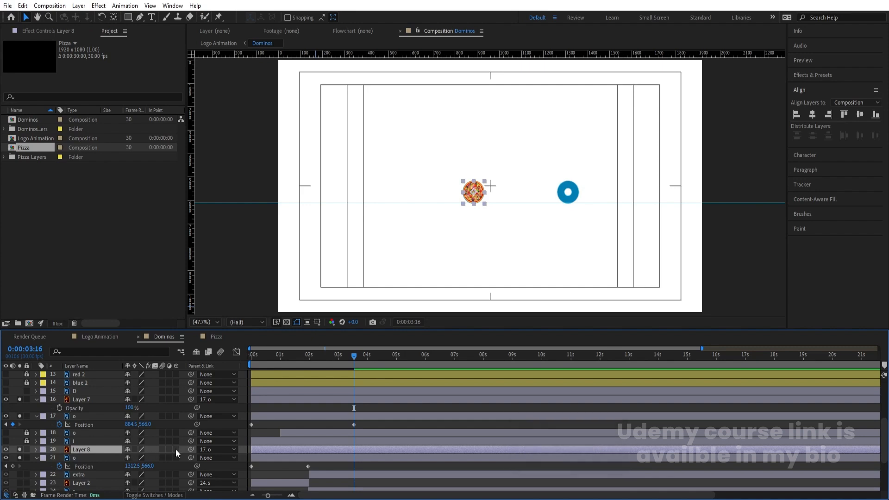
drag(190, 449, 101, 459)
click(101, 459)
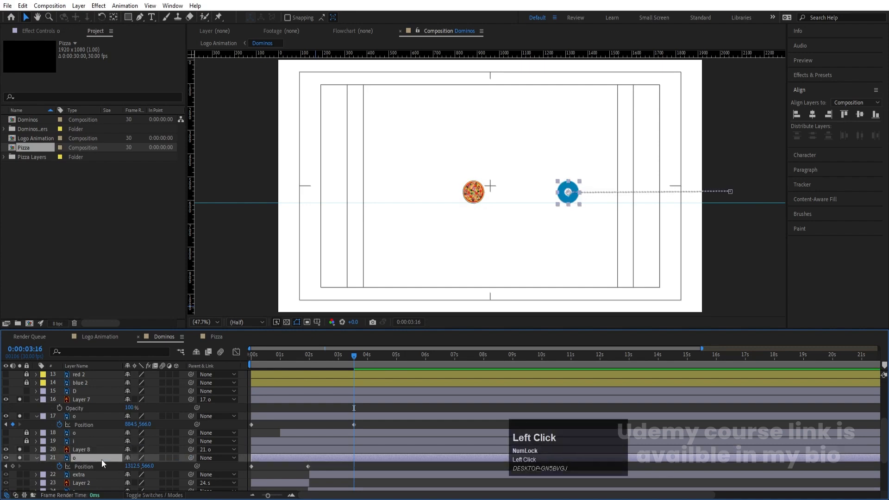
Set the pizza copy's horizontal position to 49.5 so it covers the right o letter
click(71, 450)
key(p)
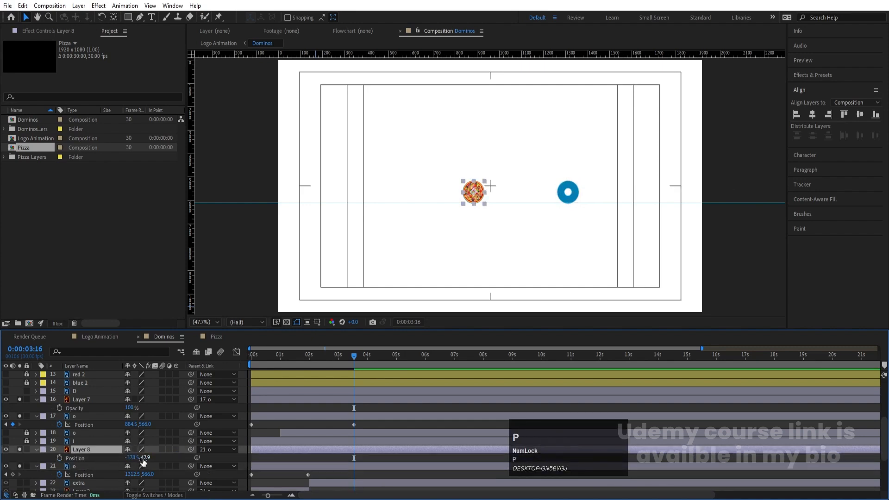
drag(131, 457, 324, 452)
Preview both pizzas sliding in with the o letters and return to 0 seconds
drag(321, 358, 261, 358)
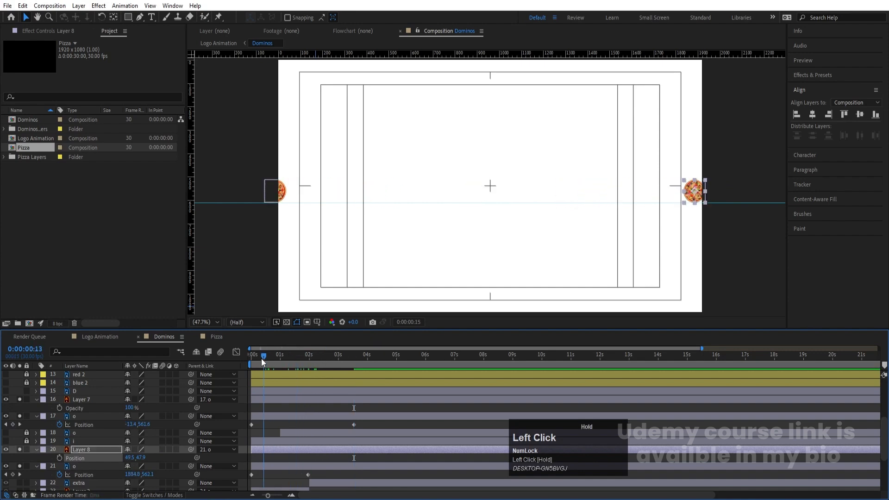
key(space)
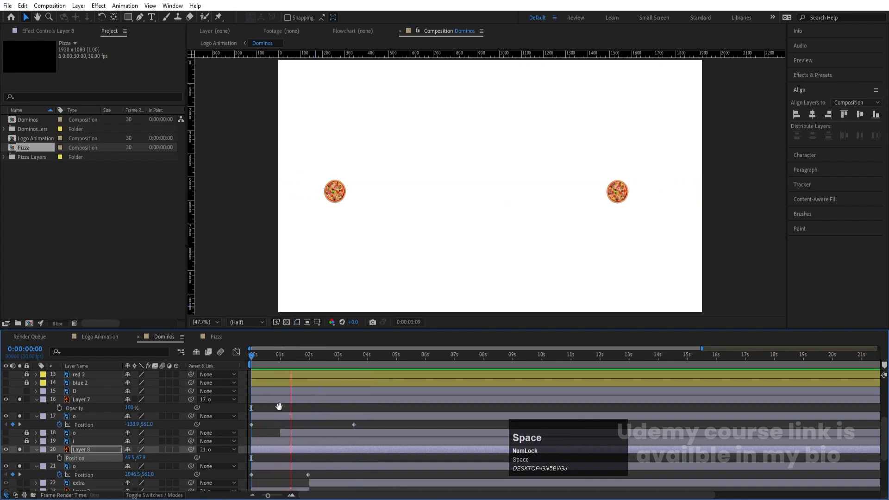
key(space)
drag(272, 359, 137, 424)
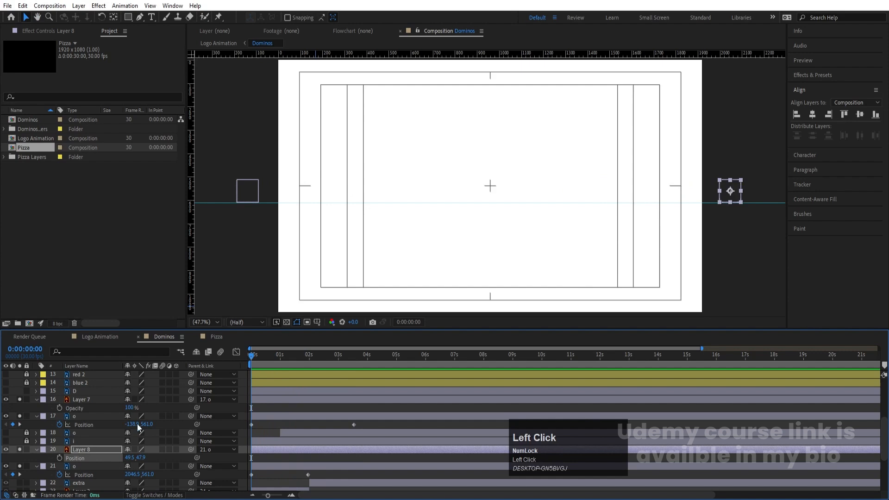
Keyframe the right o layer 21's rotation from 0 at 0 seconds to -2 full turns at 1:29
click(97, 466)
key(r)
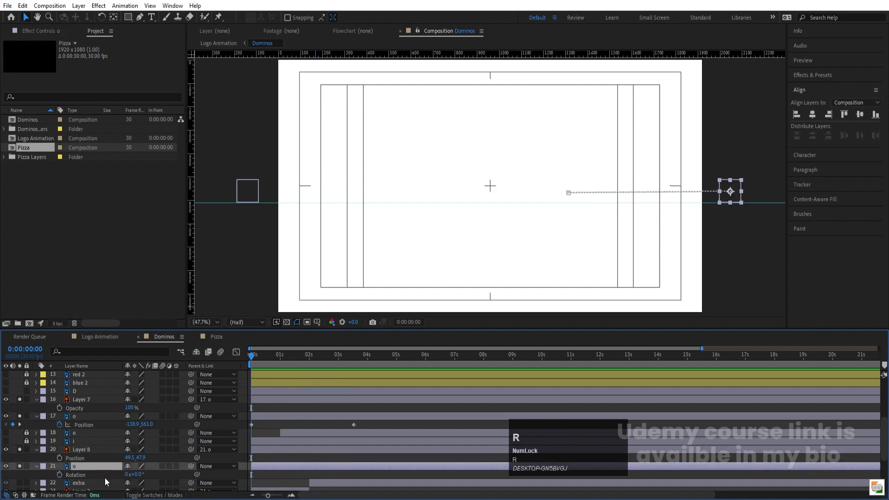
click(59, 474)
key(u)
key(k)
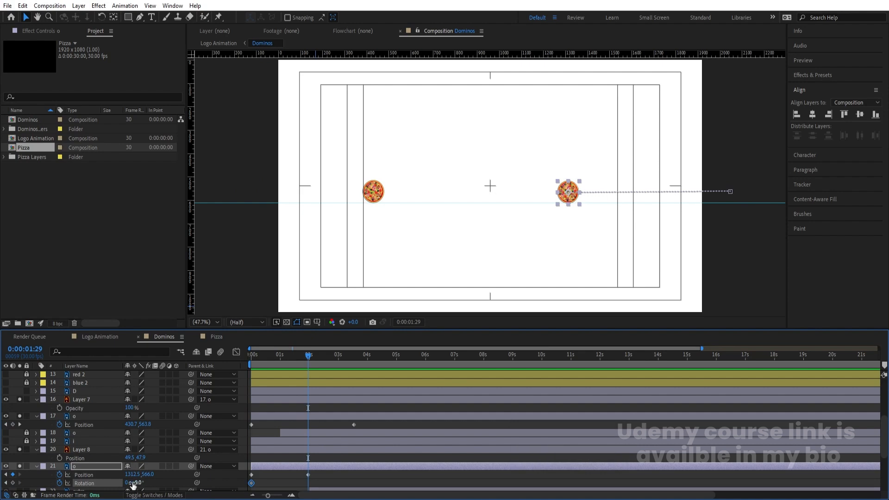
click(128, 484)
text(-2)
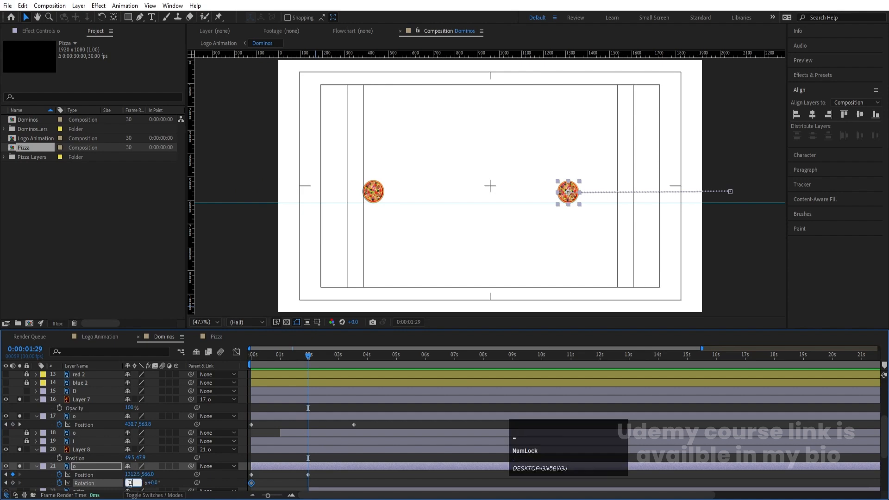
key(Return)
Preview the right pizza rolling in and return the playhead to 0 seconds
click(301, 393)
key(space)
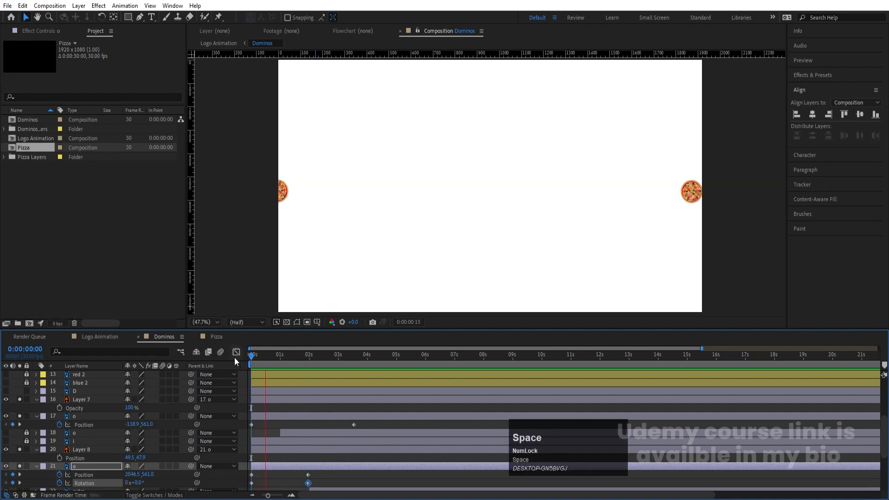
key(space)
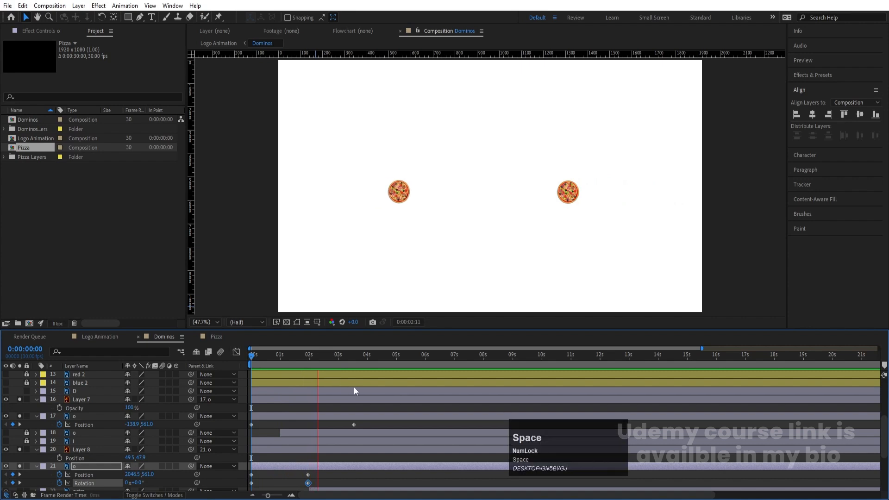
click(251, 355)
Keyframe the left o layer 17's rotation from 0 at 0 seconds to 3 full turns at 3:16
click(96, 415)
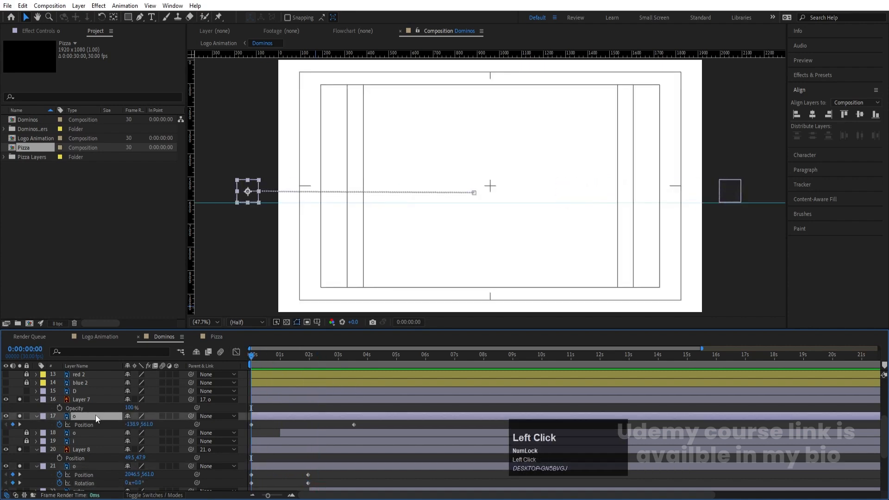
key(r)
click(59, 425)
key(u)
key(k)
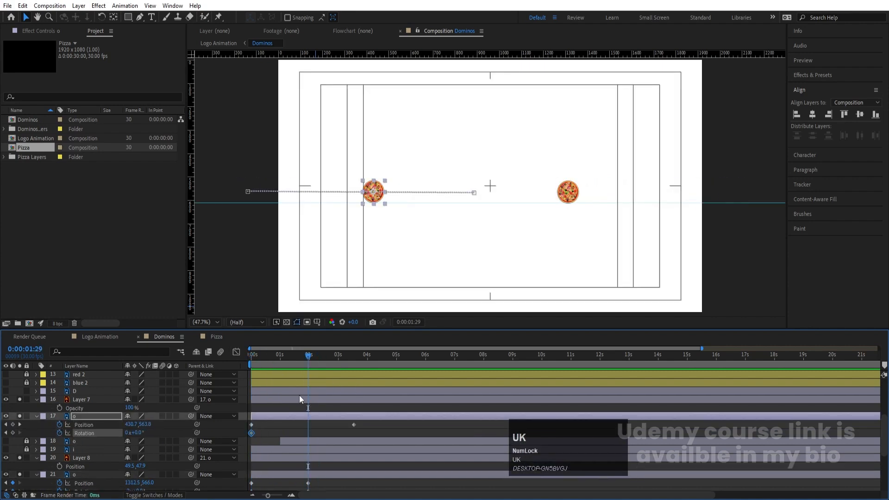
key(k)
click(126, 432)
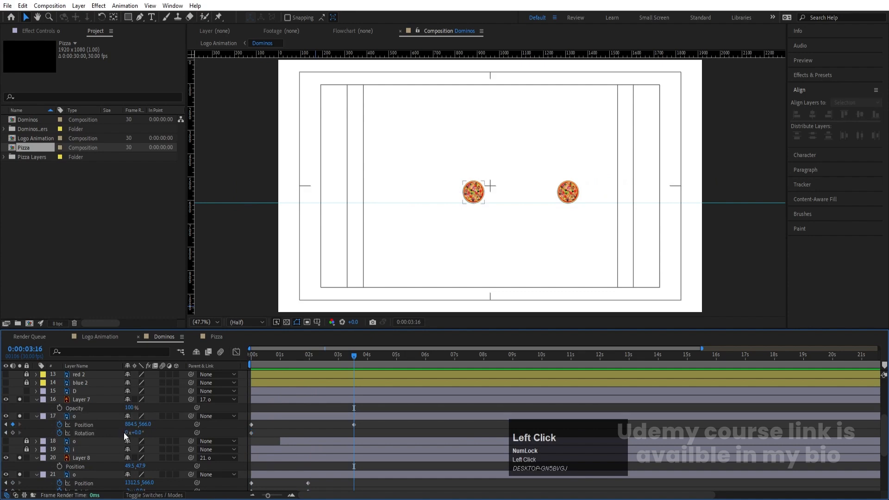
text(3)
key(Return)
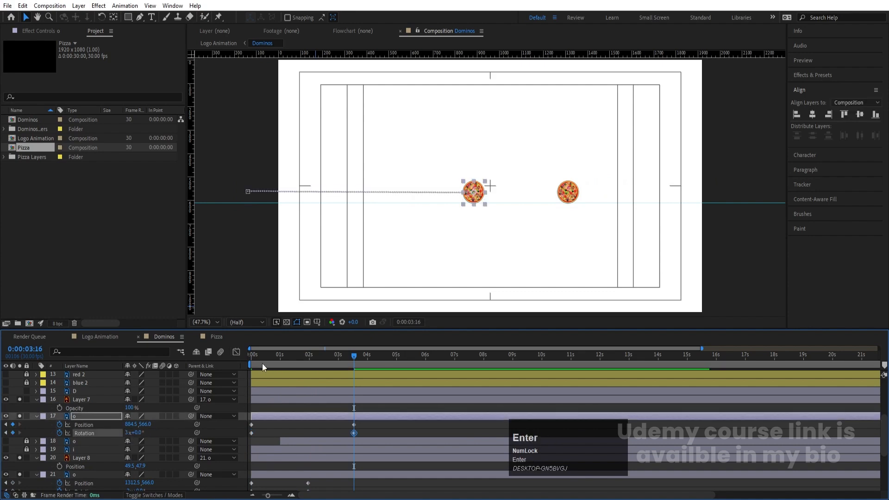
Preview both pizzas rolling in together from 0 seconds
click(252, 355)
key(space)
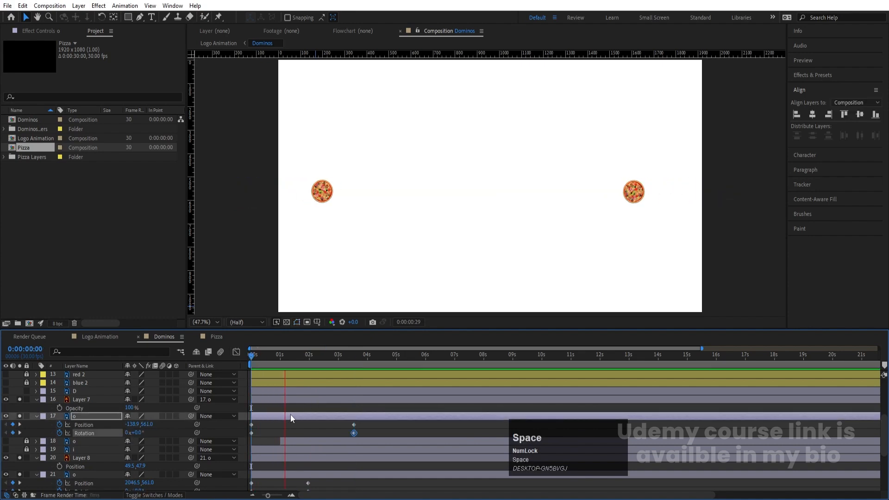
click(295, 429)
Collapse the layer properties, unsolo the pizza and o layers, and show and unlock i layer 19 and o layer 18
key(u)
key(u)
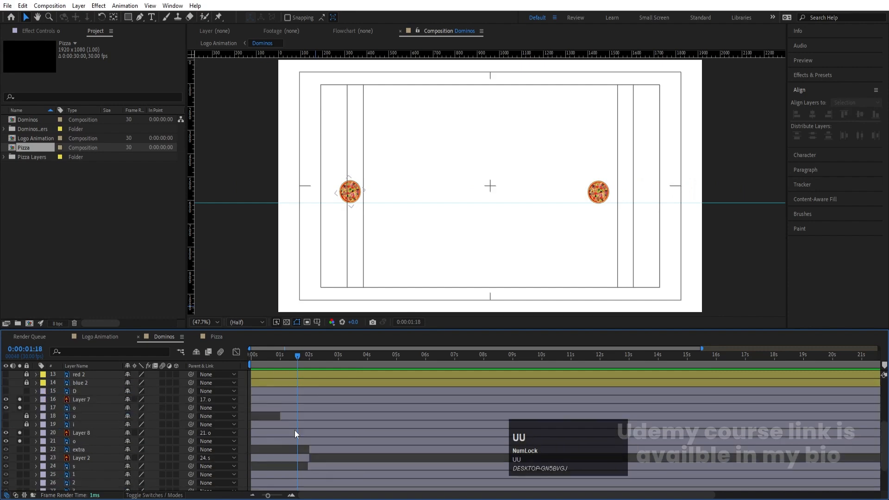
click(5, 424)
click(26, 424)
drag(20, 432, 20, 441)
drag(19, 399, 19, 409)
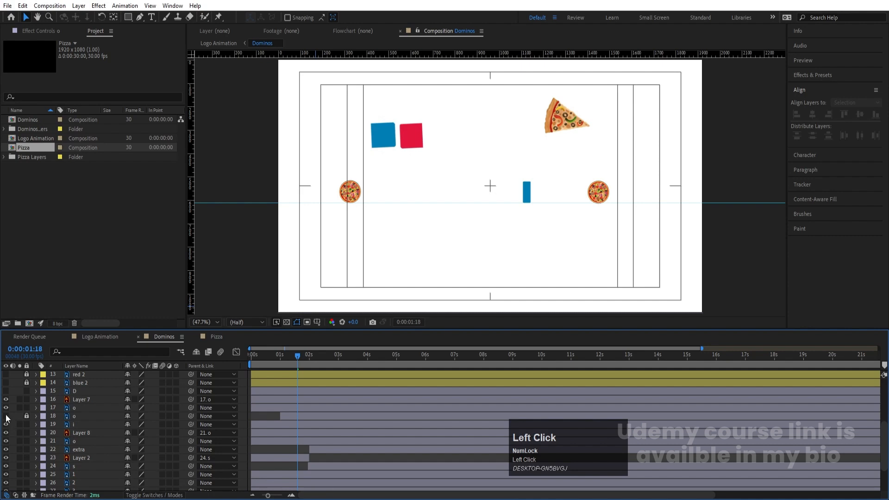
click(6, 416)
click(27, 416)
Preview the combined logo animation from 0 seconds with all soloing turned off
drag(258, 357, 211, 361)
key(space)
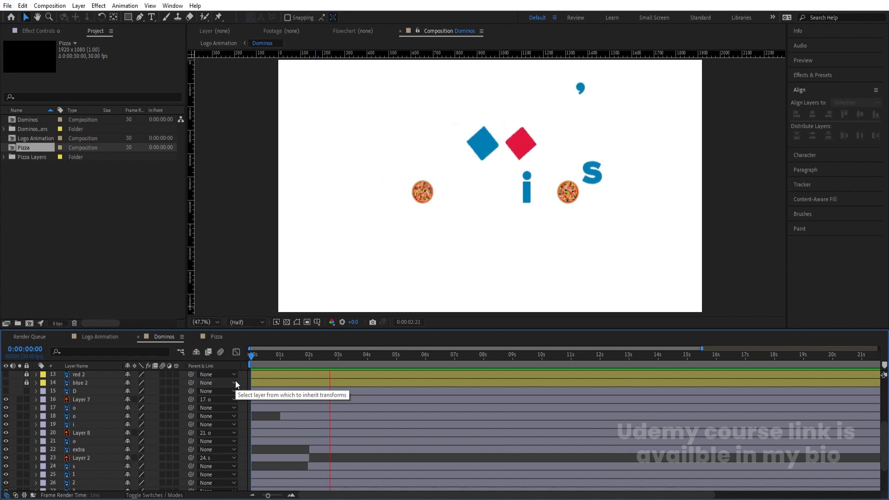
key(space)
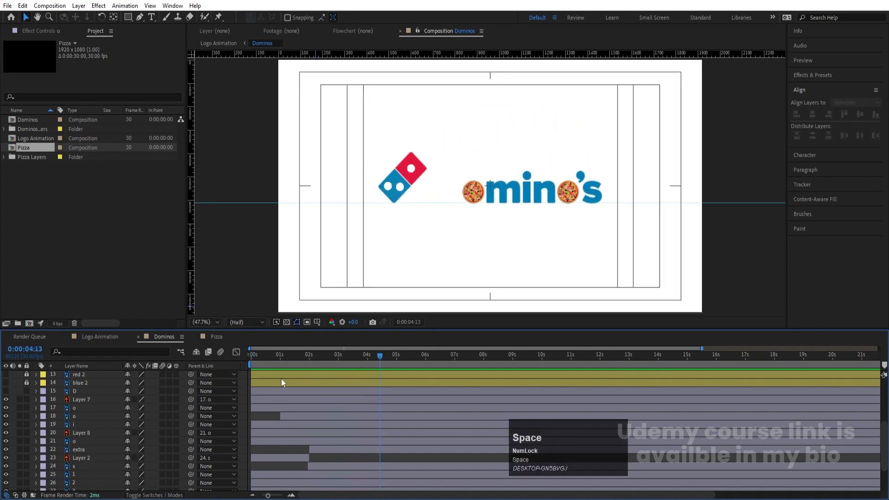
Show the D layer, preview the full logo animation from the start, and return to 0 seconds
drag(285, 356, 231, 364)
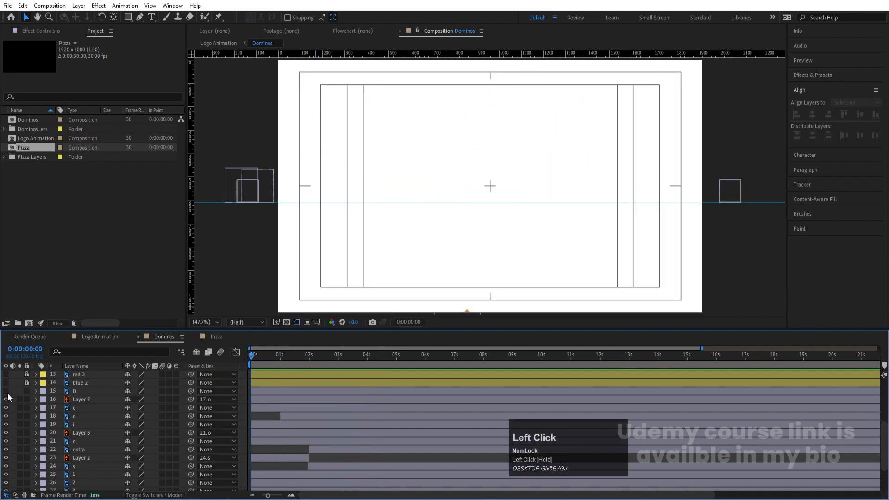
key(space)
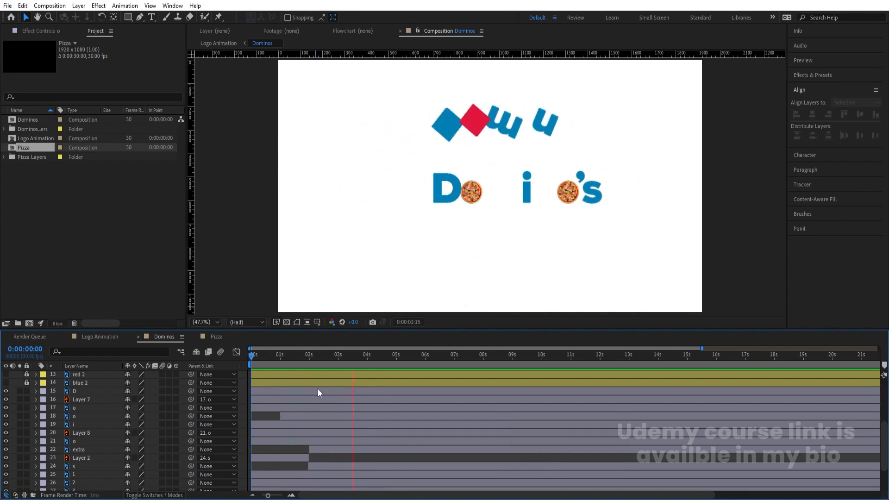
key(space)
click(213, 358)
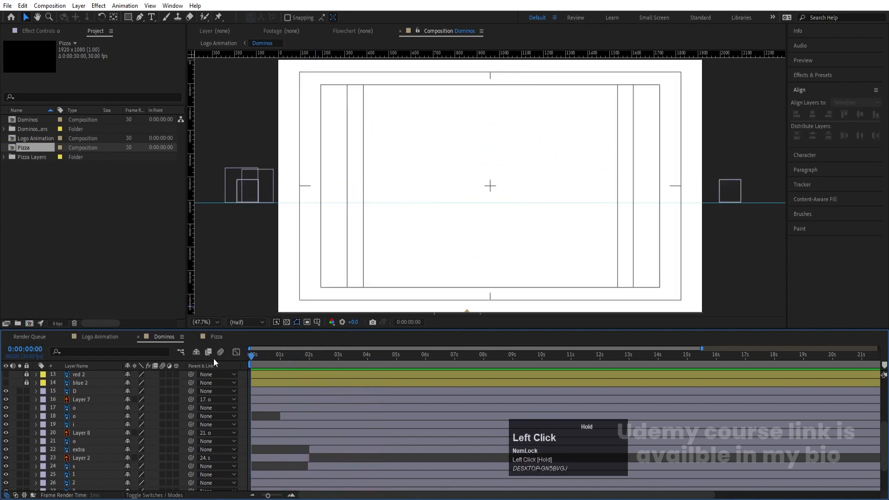
key(space)
key(space)
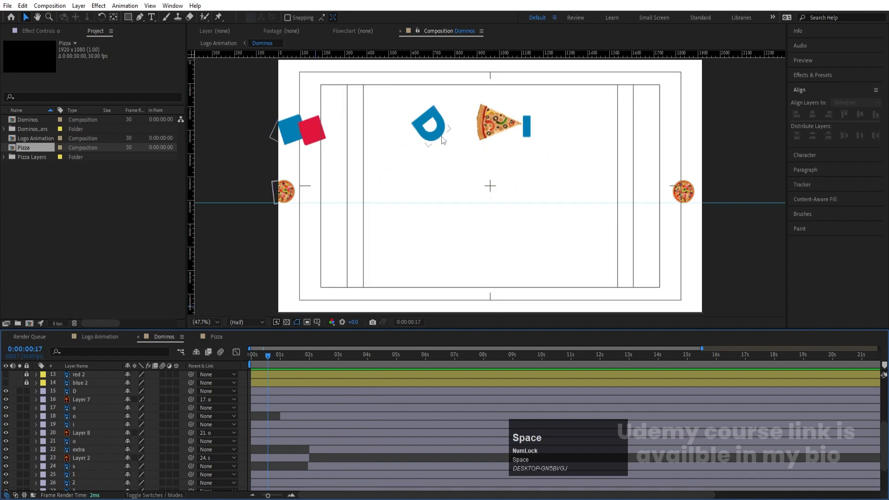
key(space)
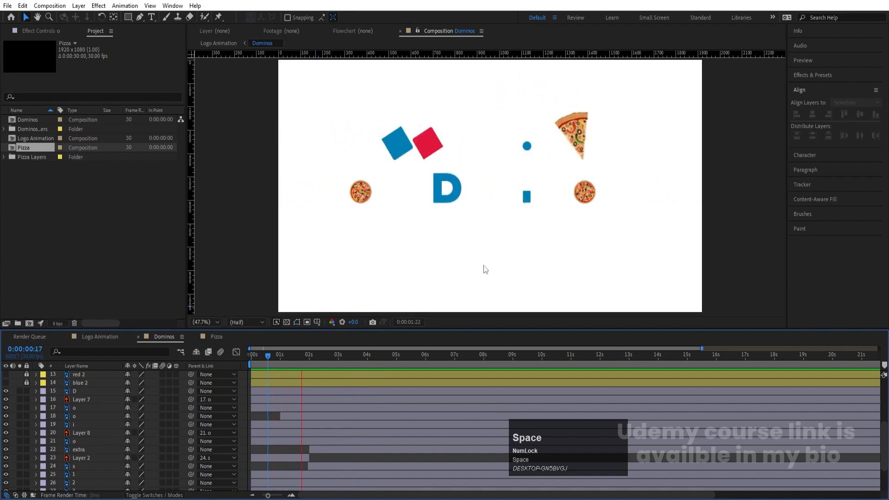
key(space)
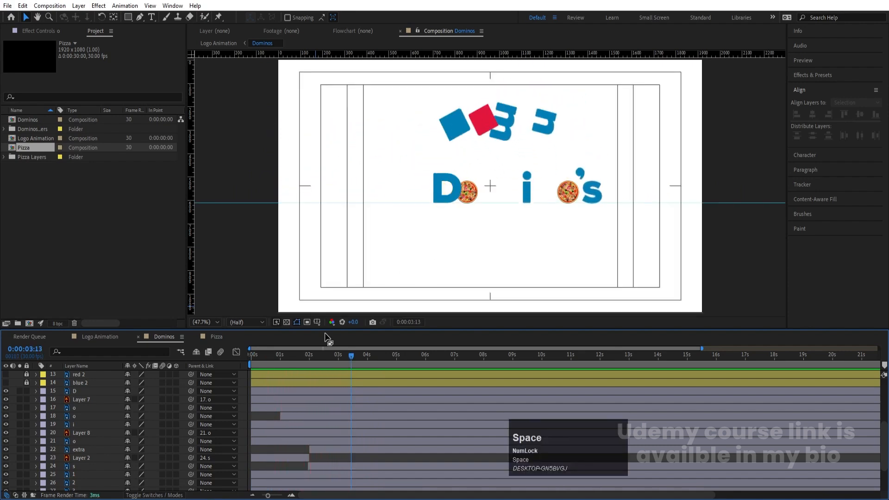
drag(288, 352, 226, 357)
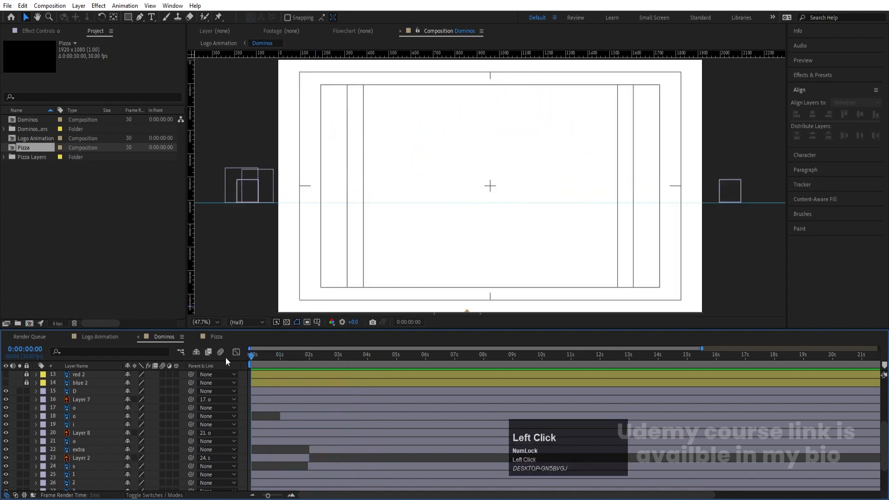
Delay pizza Layer 7 and o layer 17 together so both start at 0:10
click(79, 404)
shift+click(78, 398)
key(equal)
key(equal)
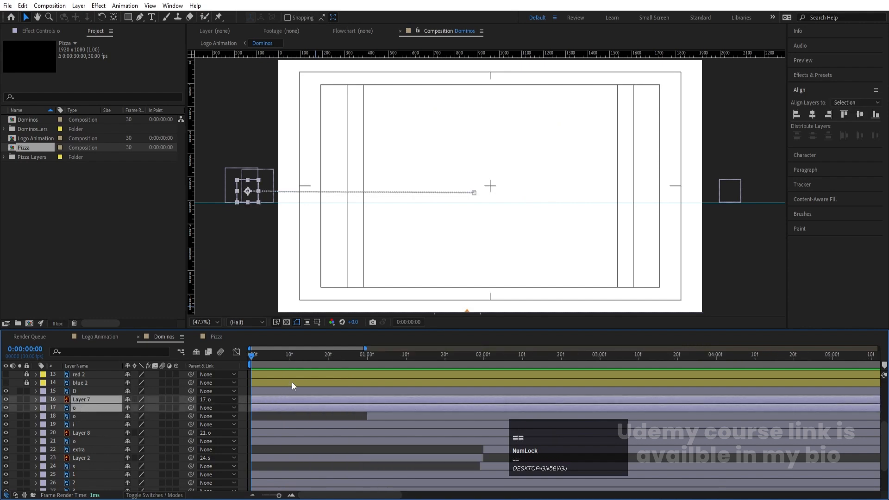
click(290, 359)
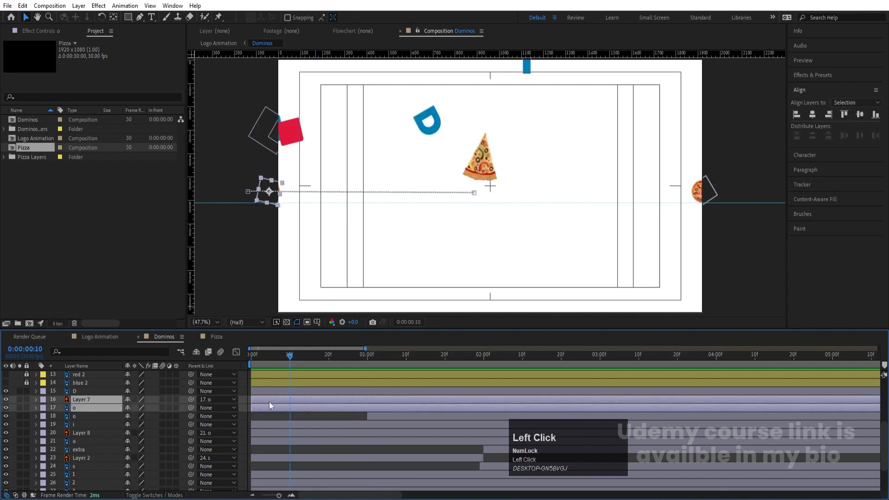
drag(270, 403, 309, 403)
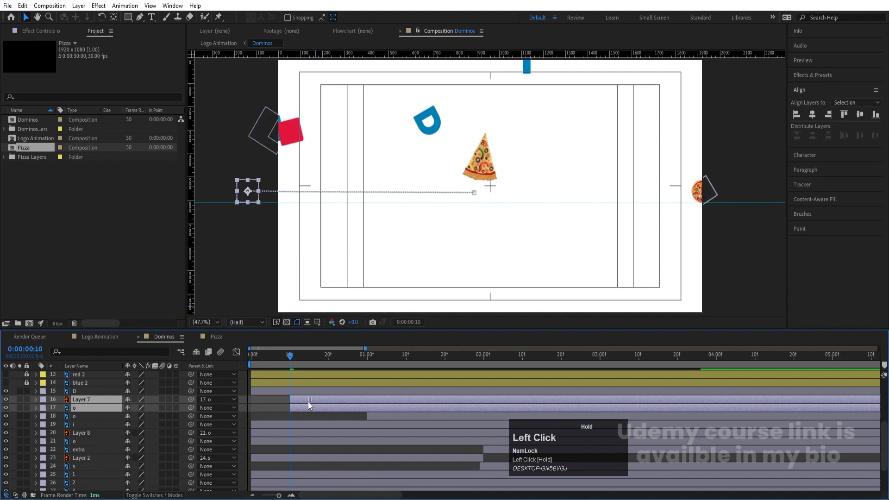
Delay the m and blue layers together by 20 frames so the blue layer starts at 0:20
click(329, 359)
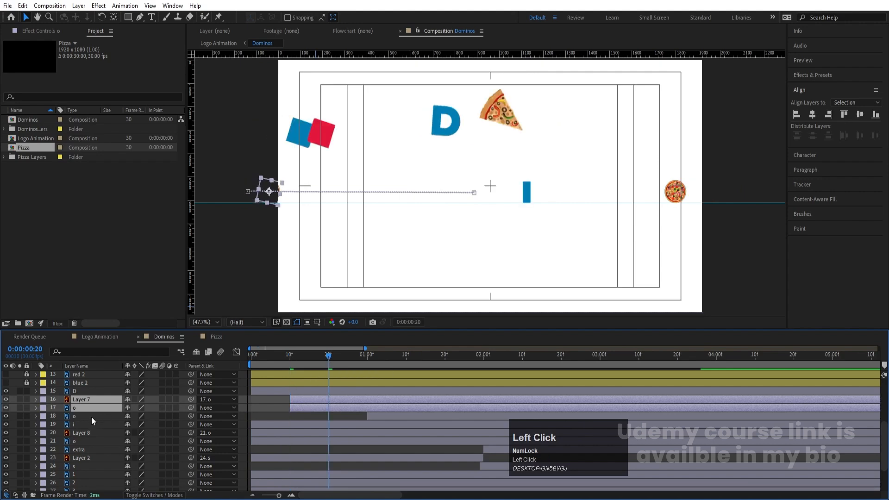
scroll(90, 458, down, 3)
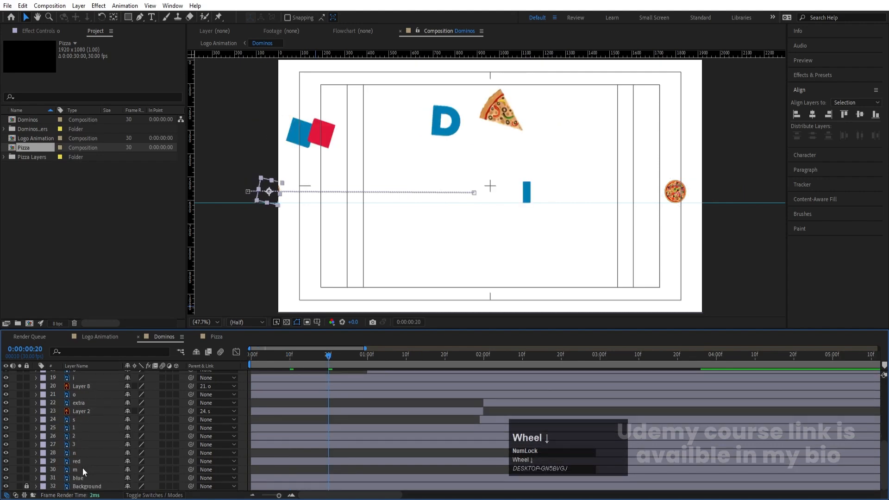
click(83, 469)
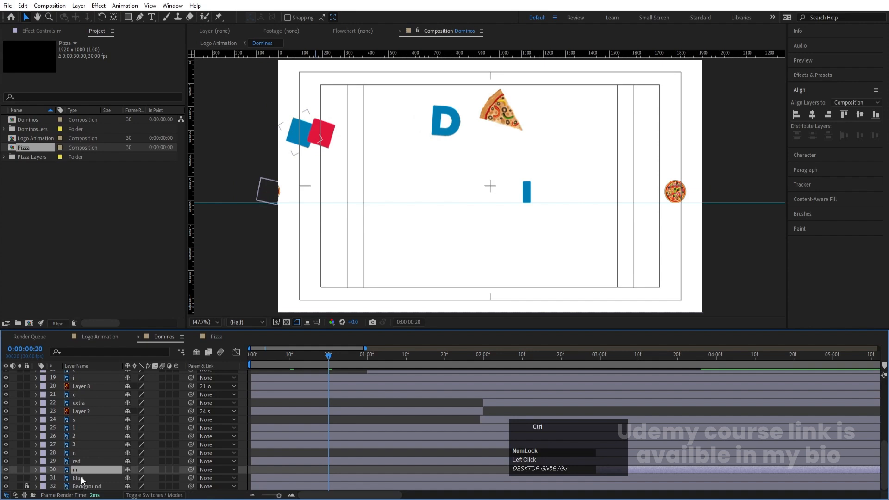
ctrl+click(81, 477)
scroll(270, 470, down, 1)
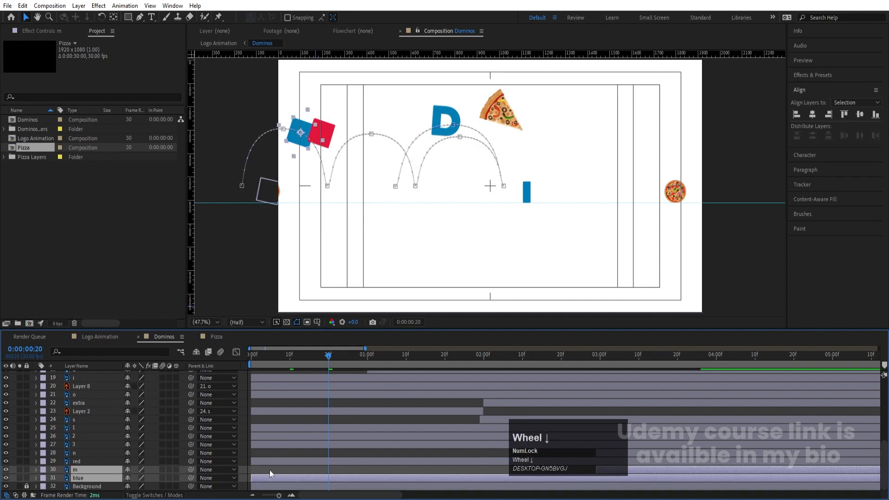
drag(265, 476, 343, 479)
Delay i layer 19 and o layer 18 together by one second so the i layer starts at 1:00
click(367, 357)
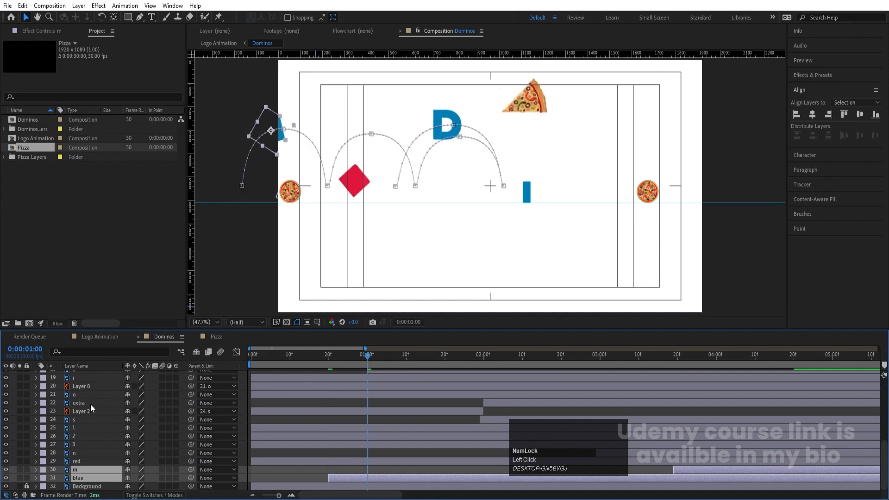
click(77, 379)
scroll(96, 397, up, 2)
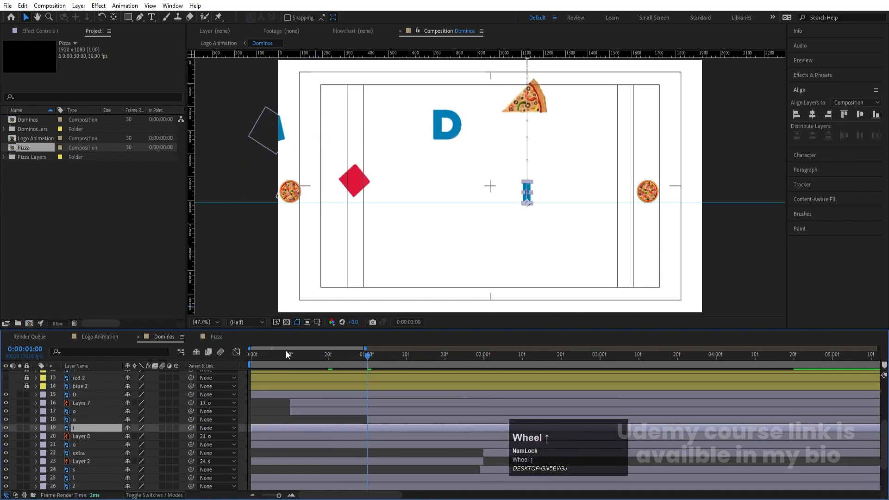
shift+click(78, 420)
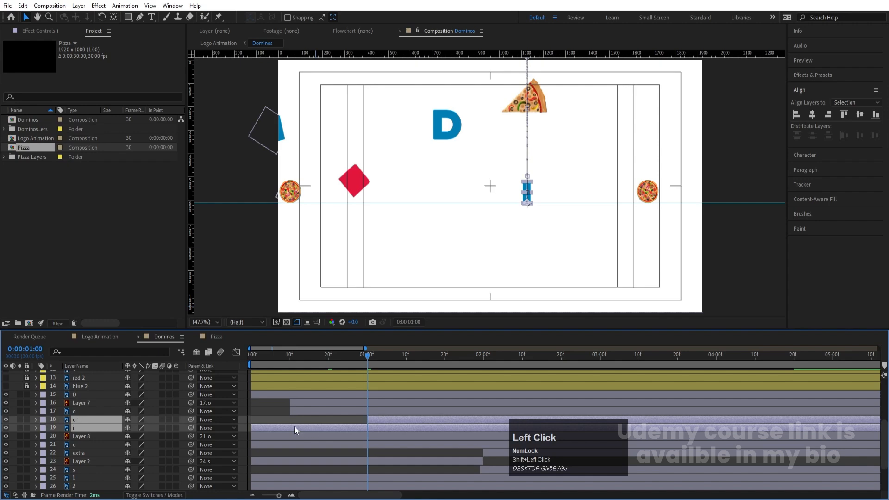
drag(283, 426, 400, 428)
Preview the staggered layer timing from 1:10 and return the playhead to 1:10
click(405, 354)
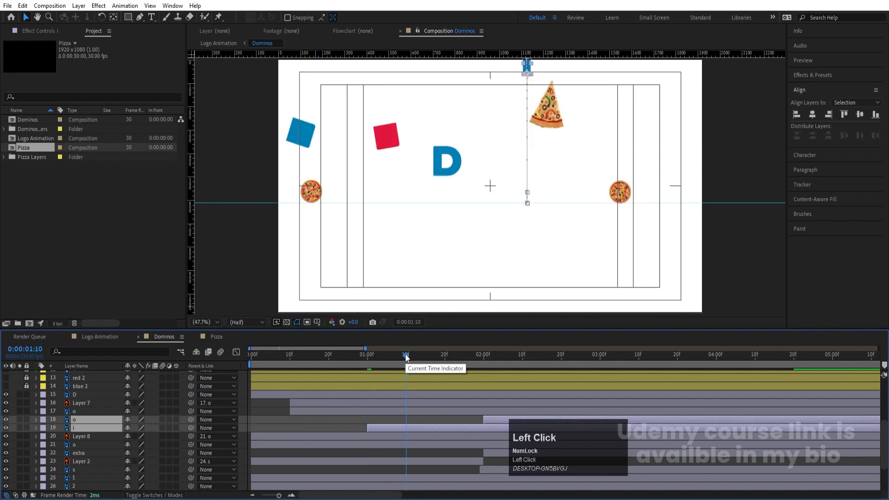
key(space)
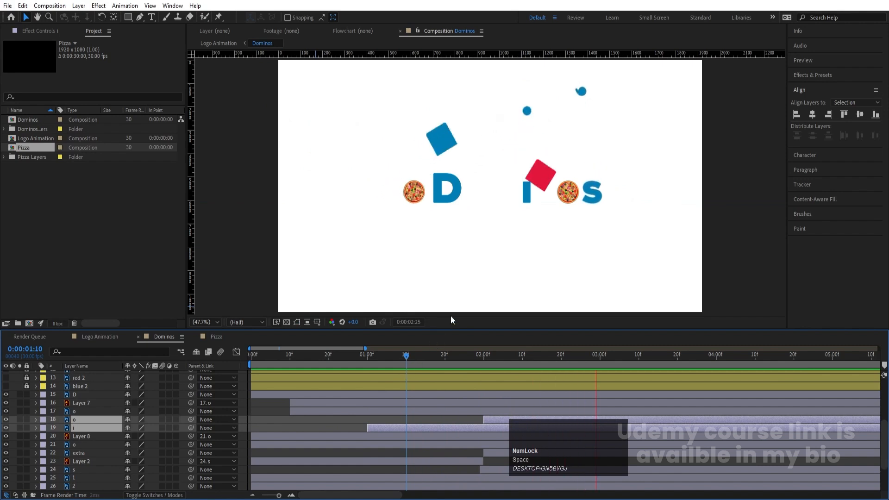
key(space)
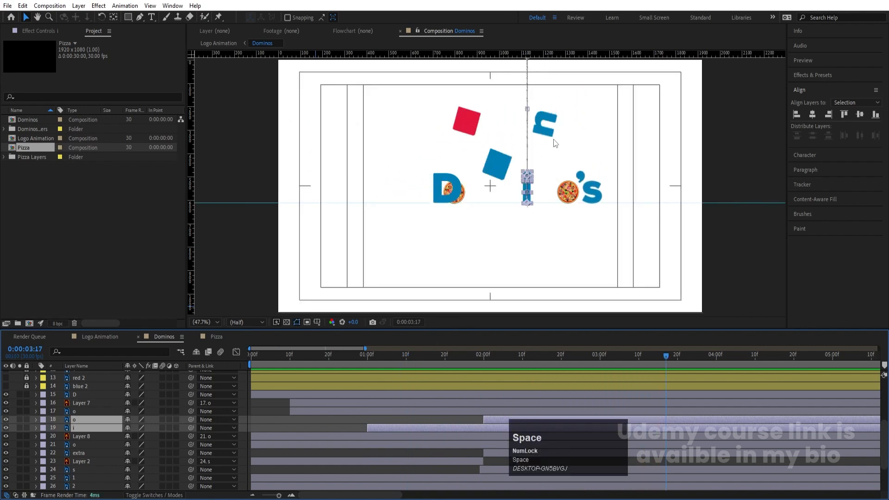
click(404, 354)
scroll(117, 442, down, 2)
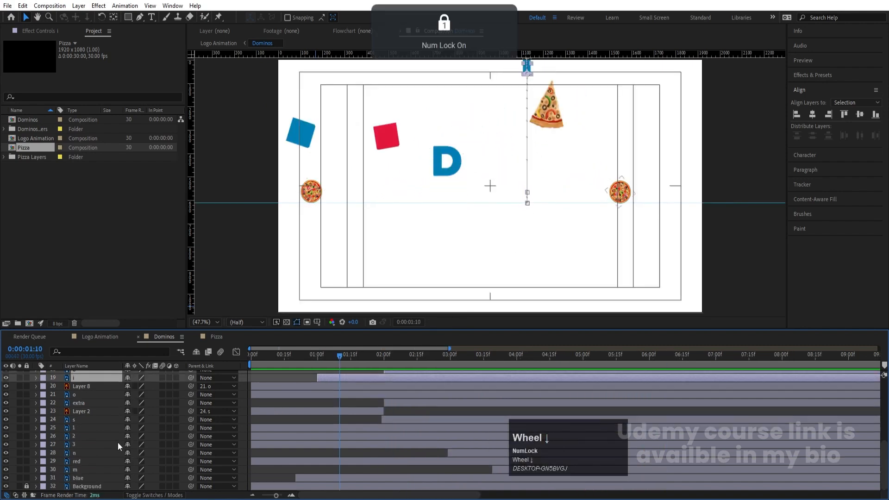
Delay the n and red layers together so the red layer starts at 1:10, and preview the new timing
click(82, 463)
shift+click(74, 452)
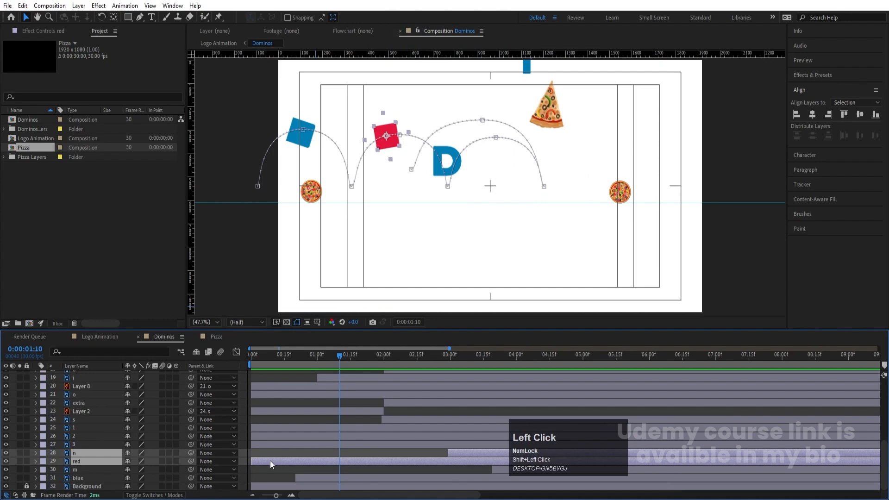
drag(270, 460, 359, 460)
scroll(359, 459, up, 3)
key(space)
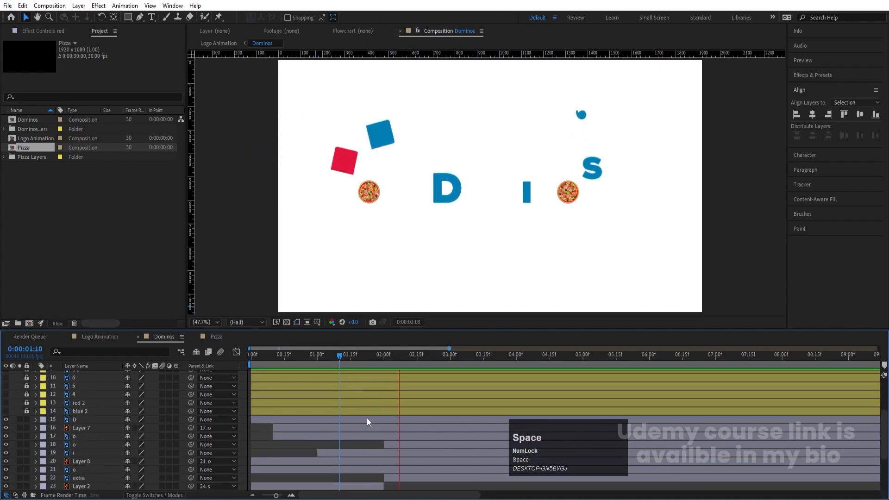
key(space)
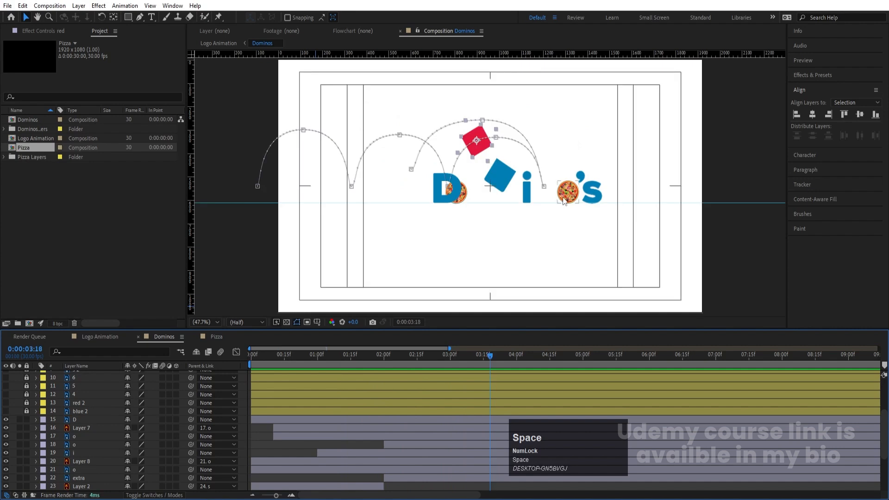
Compare the position of pizza Layer 8 at 0:29 with the red layer's start, checking the frame at 1:11
click(564, 200)
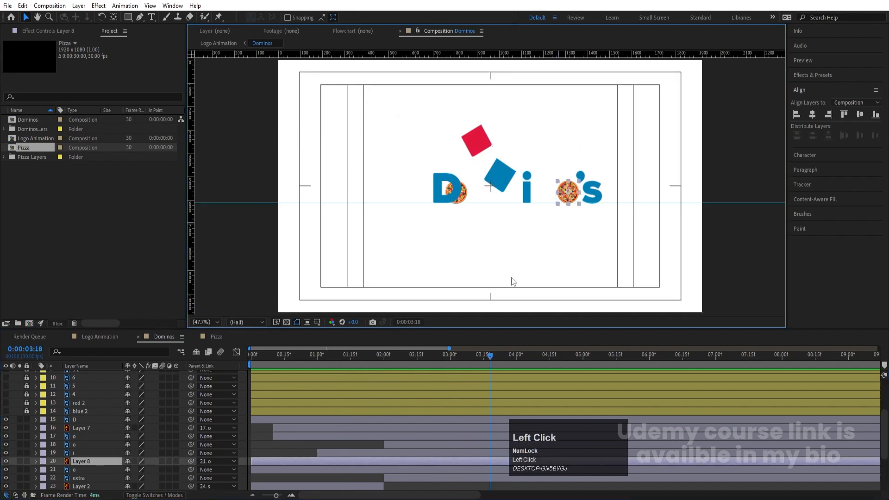
click(315, 356)
scroll(333, 444, down, 3)
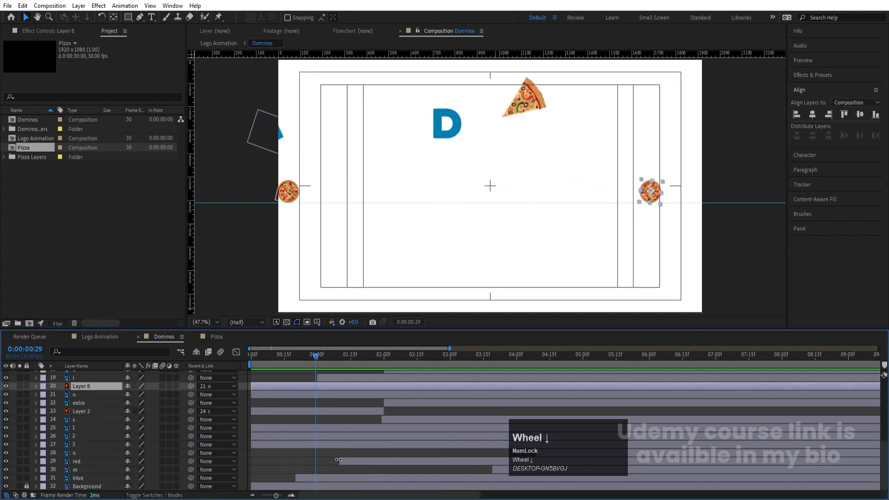
click(340, 458)
click(344, 357)
scroll(343, 356, up, 3)
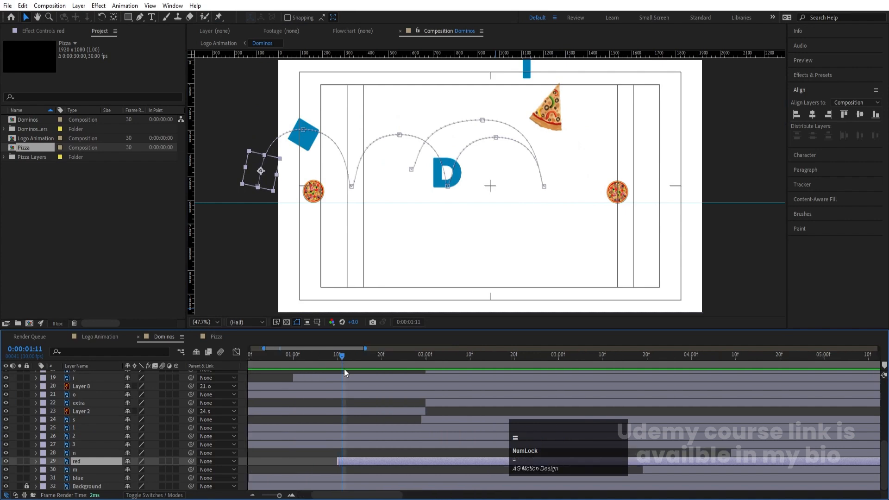
Delay pizza Layer 8 and o layer 21 together so both start at 1:20, and preview the result
drag(345, 359, 382, 365)
scroll(374, 406, up, 4)
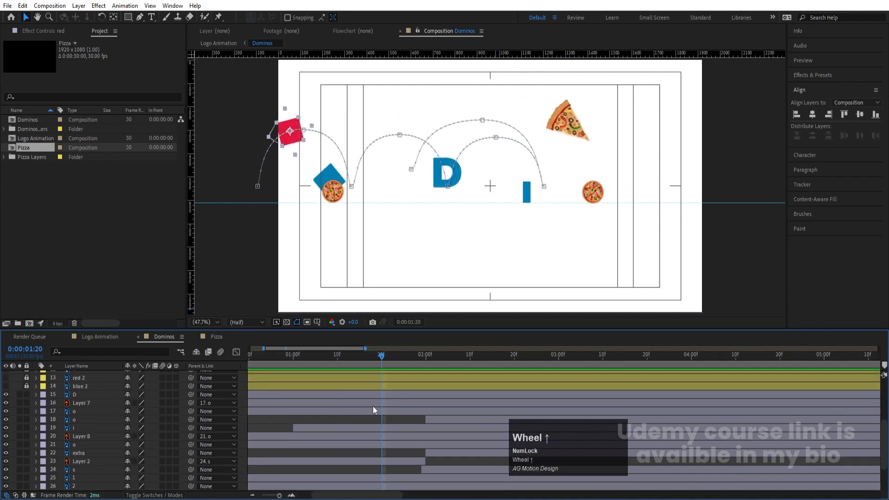
scroll(78, 448, down, 1)
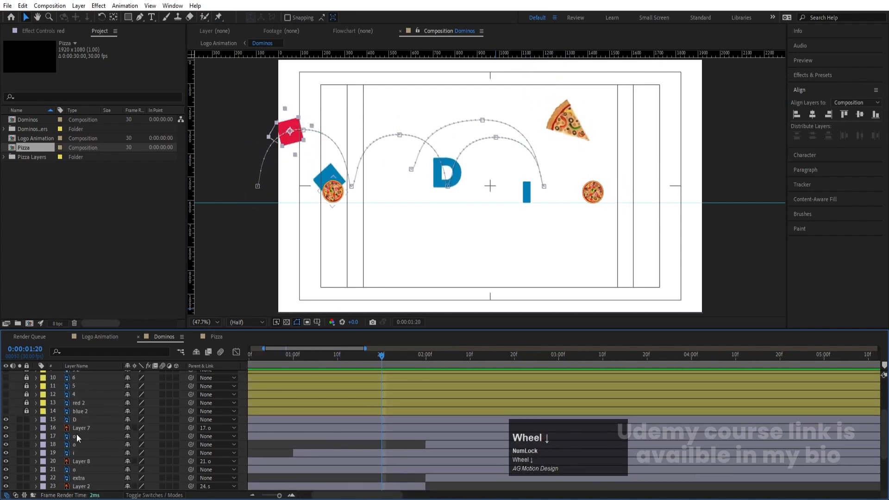
click(76, 435)
shift+click(361, 425)
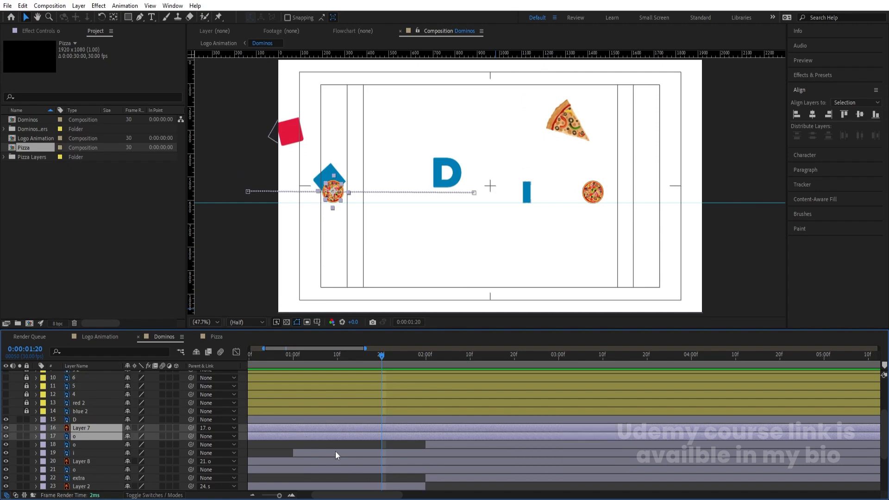
key(minus)
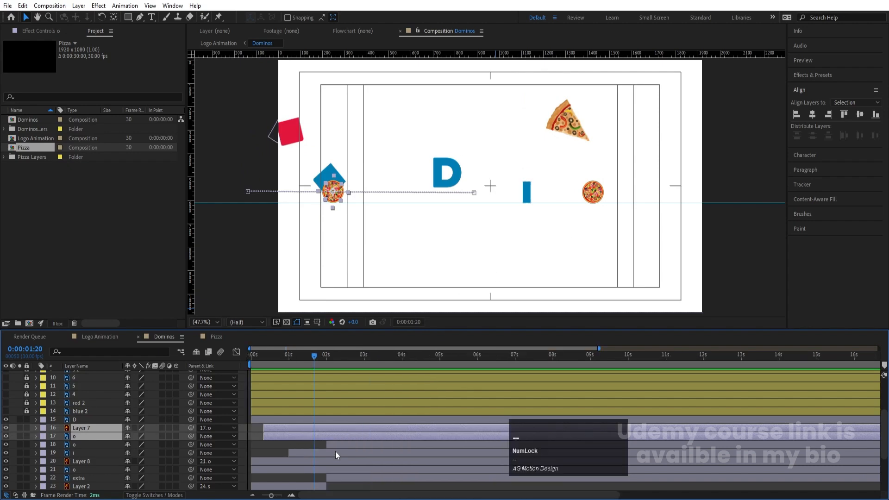
click(78, 466)
shift+click(79, 463)
drag(268, 462, 331, 465)
key(space)
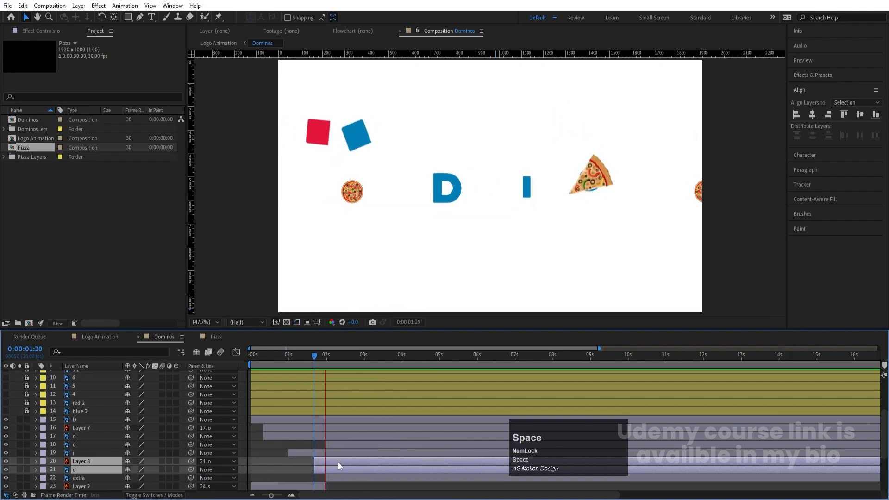
key(space)
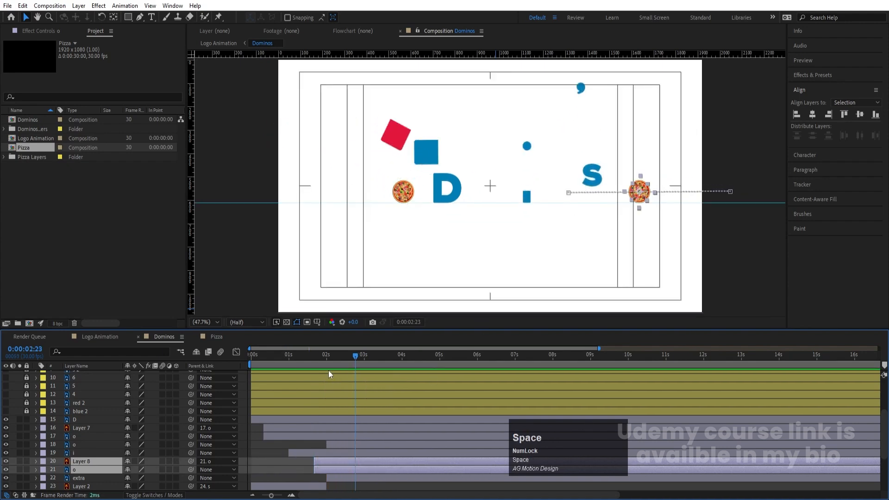
Delay the extra, Layer 2 and s layers together so pizza slice Layer 2 starts at about 1:24, and preview it
click(320, 358)
key(equal)
key(equal)
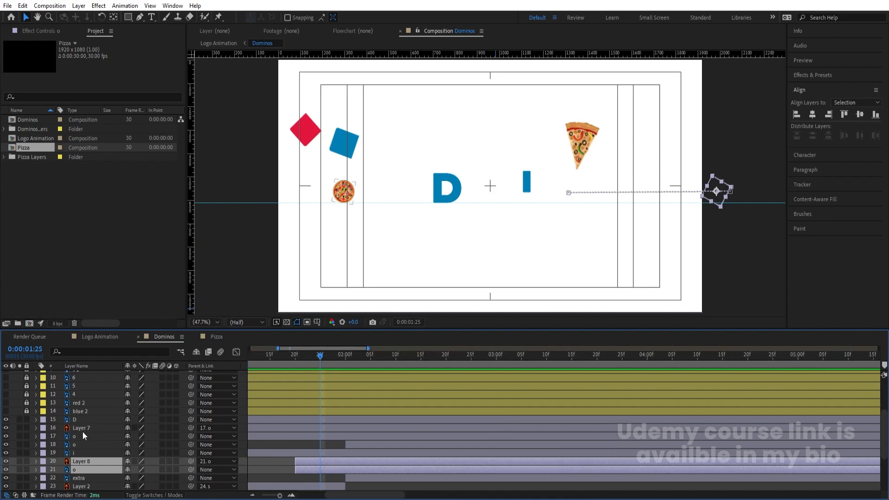
scroll(87, 461, down, 3)
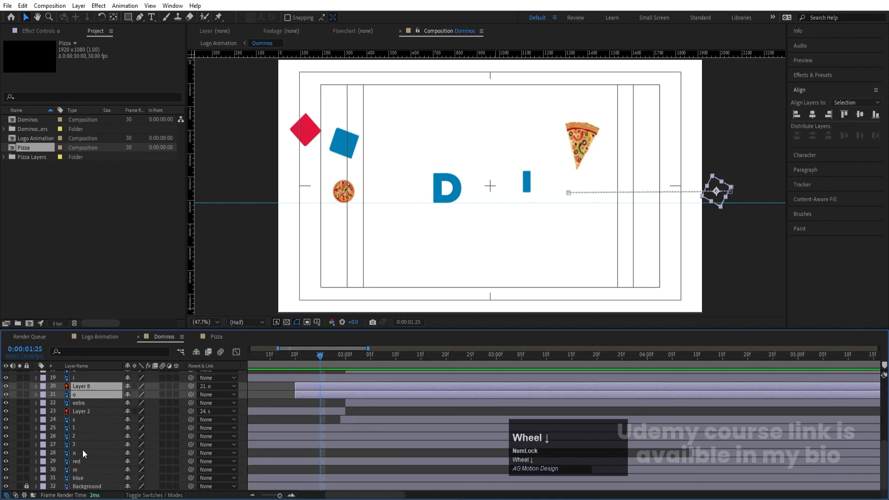
click(83, 412)
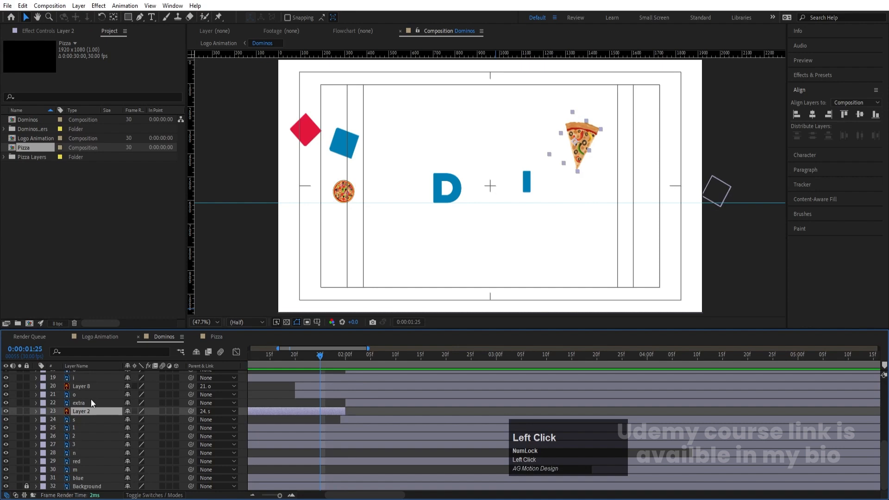
shift+click(84, 419)
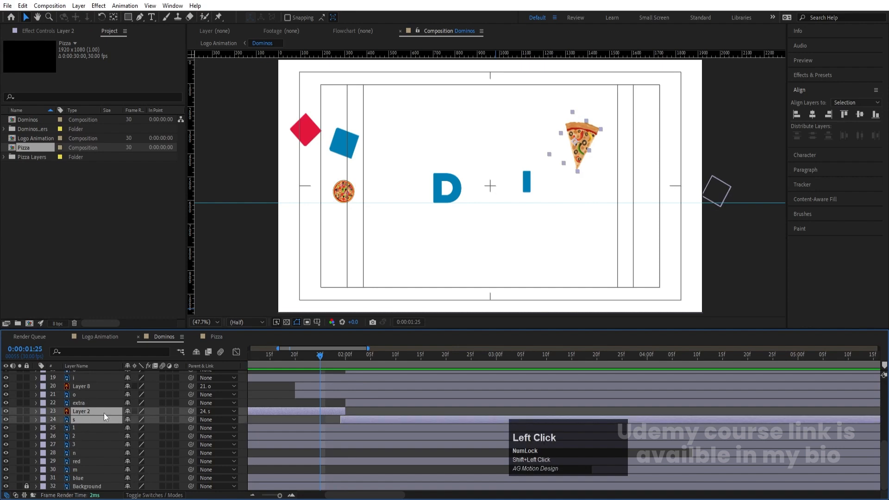
shift+click(96, 403)
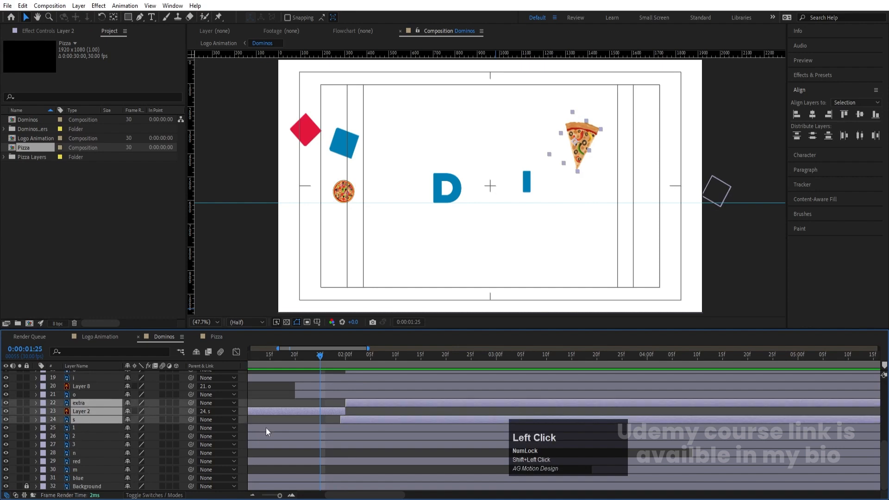
key(minus)
drag(267, 412, 403, 417)
key(space)
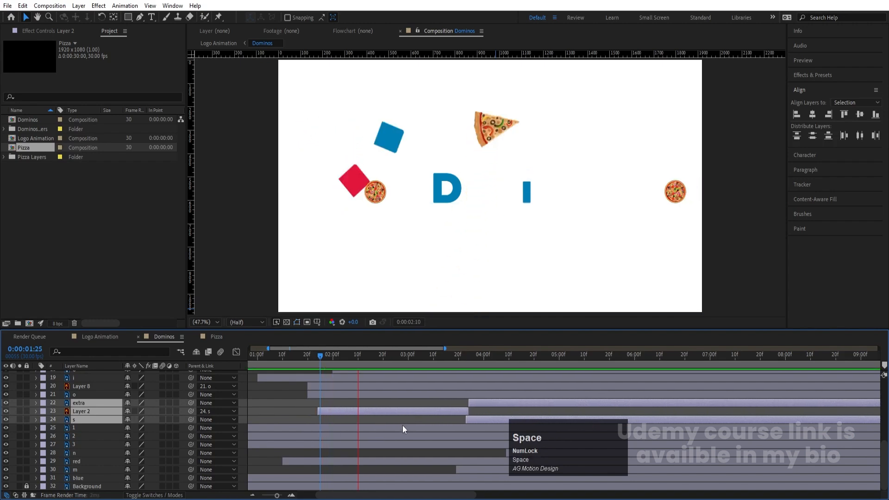
Preview the full staggered logo animation from the beginning and replay it up to 3:09
drag(268, 362, 182, 360)
key(space)
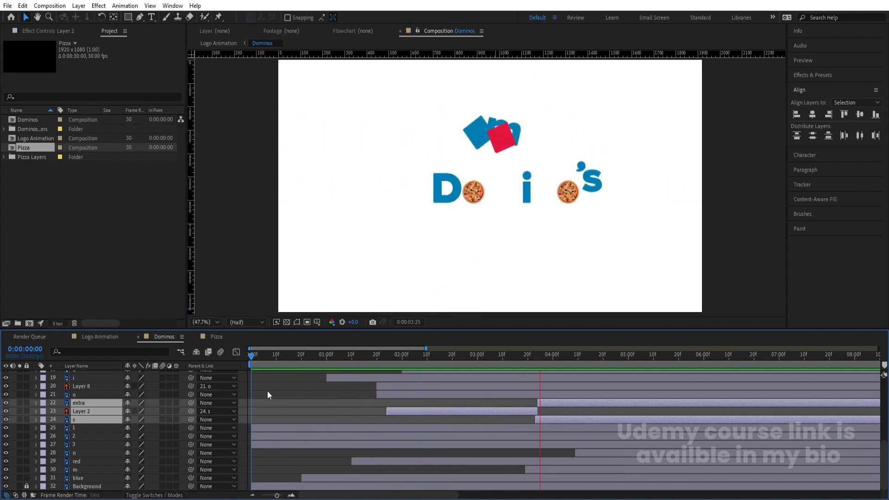
key(space)
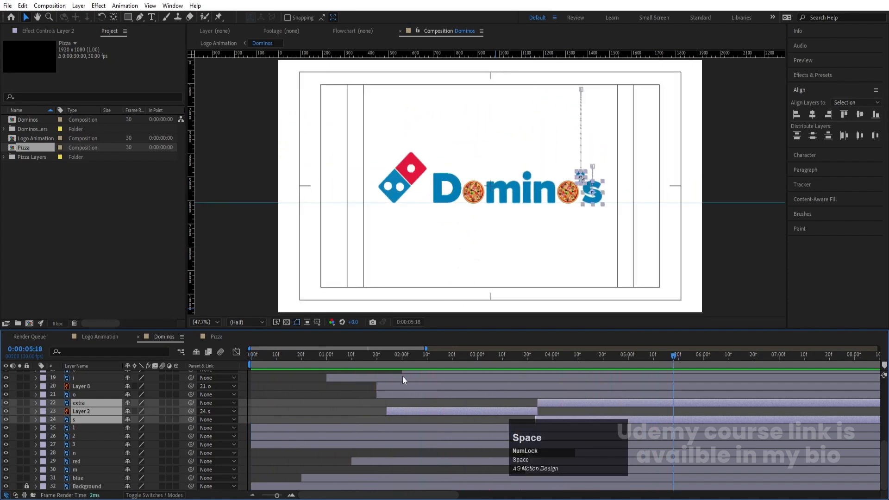
click(288, 394)
key(space)
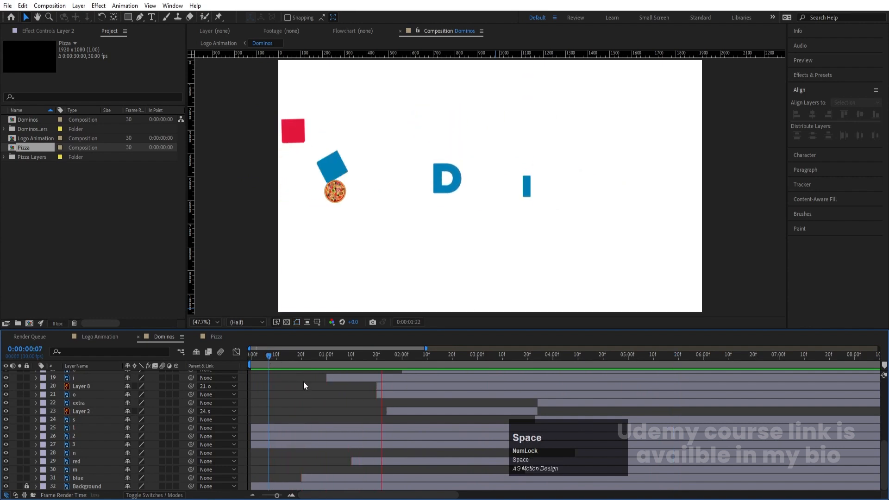
key(space)
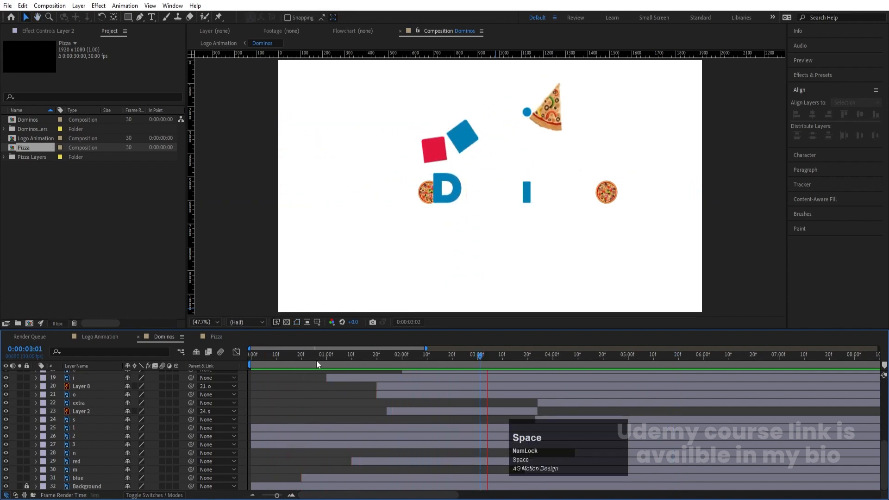
key(space)
key(space)
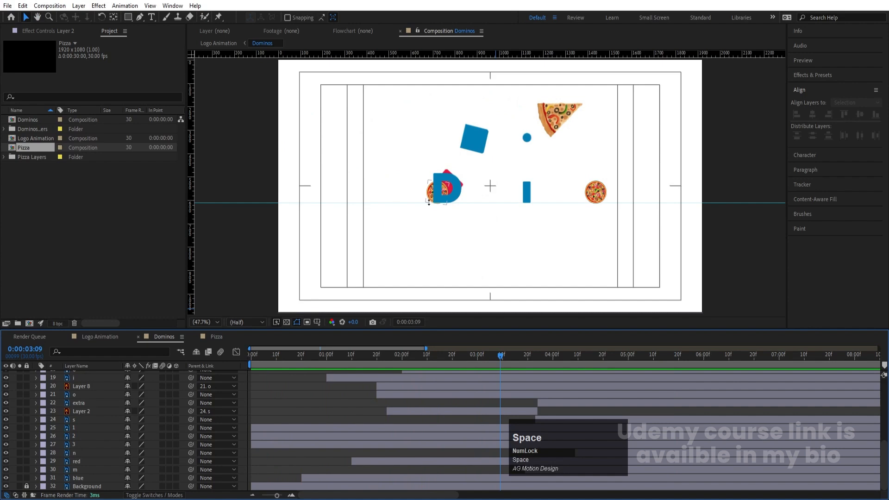
Trim the end of pizza Layer 7 to 3:07 so the first o letter replaces it, and preview the change
scroll(430, 396, up, 4)
drag(408, 355, 495, 357)
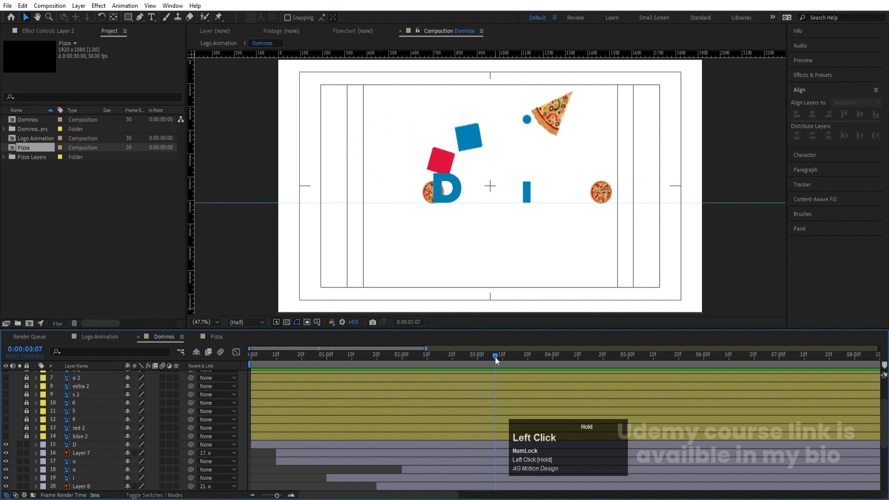
scroll(100, 435, down, 2)
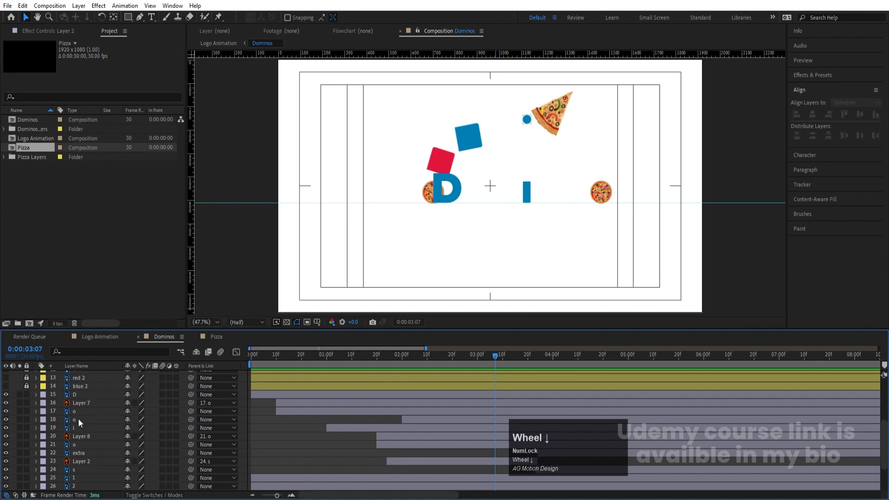
click(77, 404)
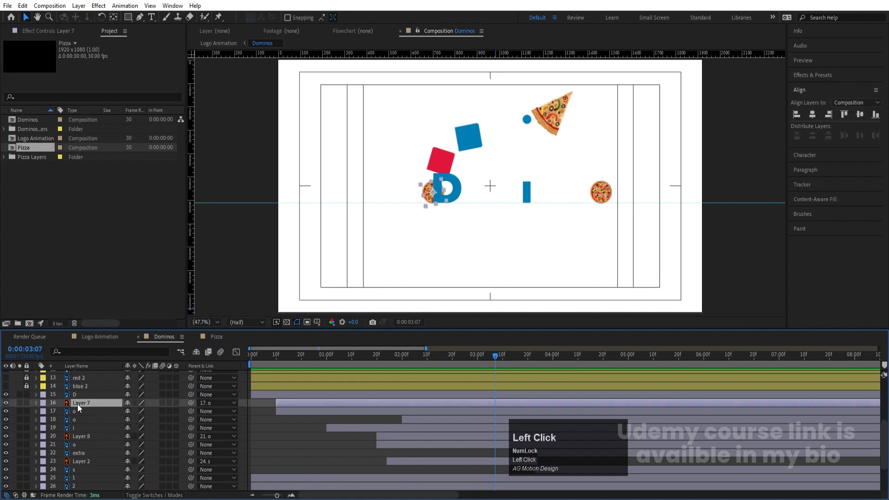
key(alt+bracketright)
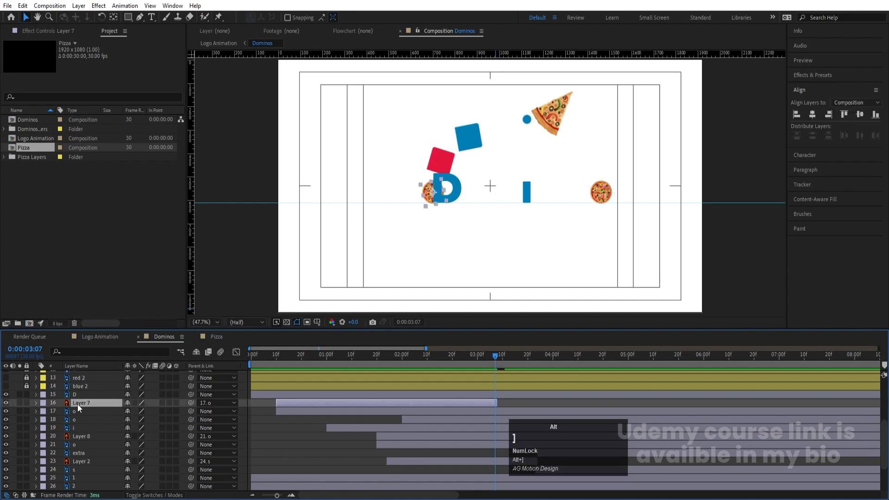
key(space)
key(space)
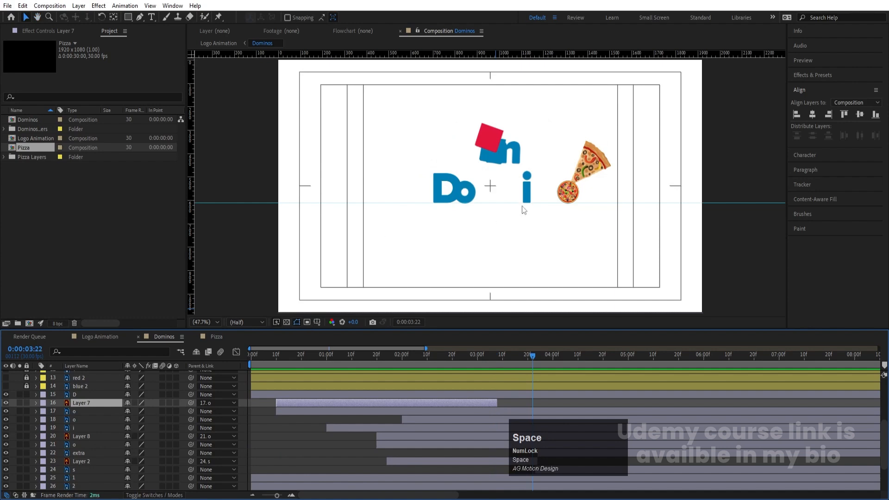
Trim the end of pizza Layer 8 to 3:12 so the second o letter replaces it, and preview the change
click(564, 194)
mouse_move(498, 364)
mouse_down()
mouse_move(487, 365)
mouse_move(532, 376)
mouse_move(507, 373)
mouse_up()
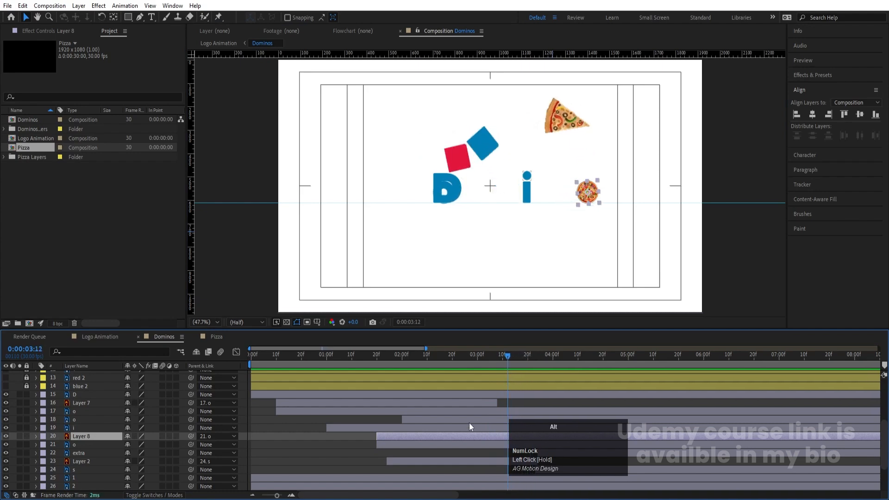
key(space)
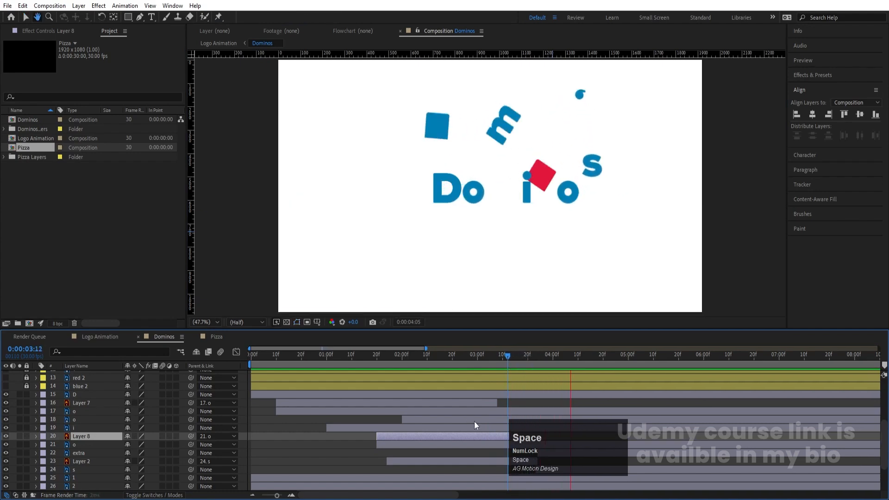
key(space)
Preview the finished logo animation from 1:07 and again from the beginning, and deselect Layer 8
drag(458, 356, 344, 357)
key(space)
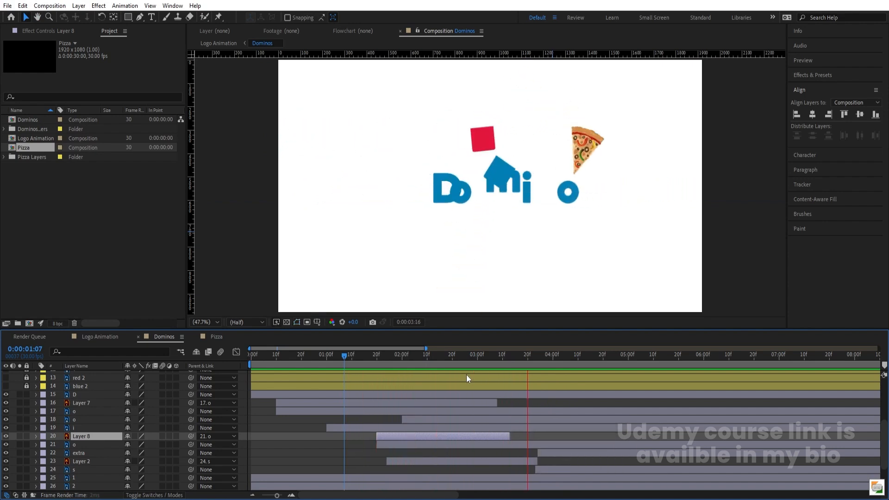
key(space)
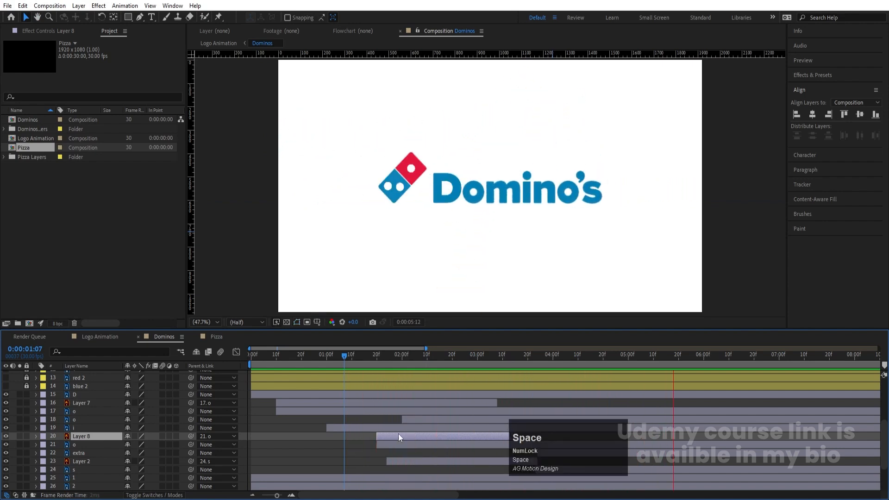
drag(277, 357, 250, 358)
key(space)
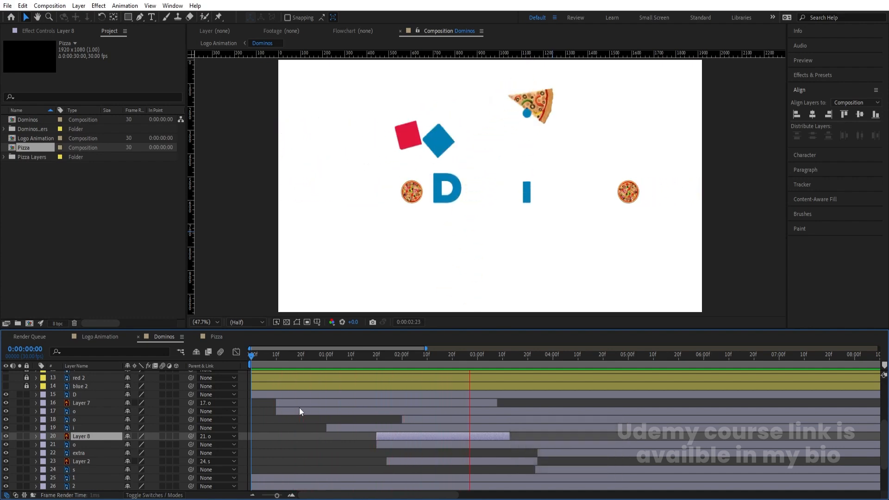
key(space)
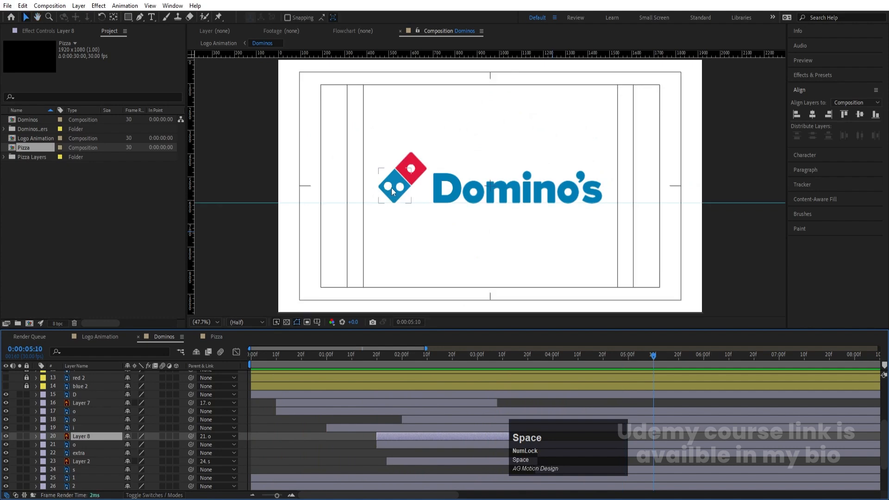
click(268, 421)
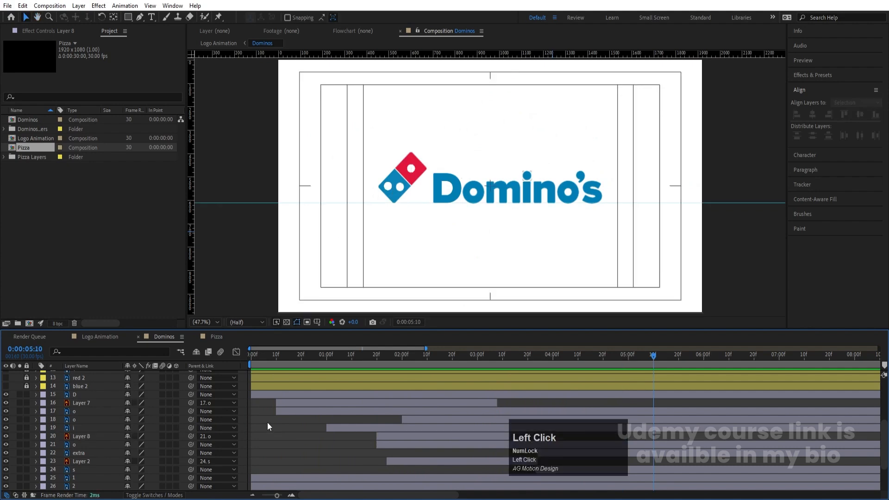
Move layers 1, 2 and 3 above layer D in the stack and make all three start at 5:12
scroll(86, 466, down, 2)
click(74, 443)
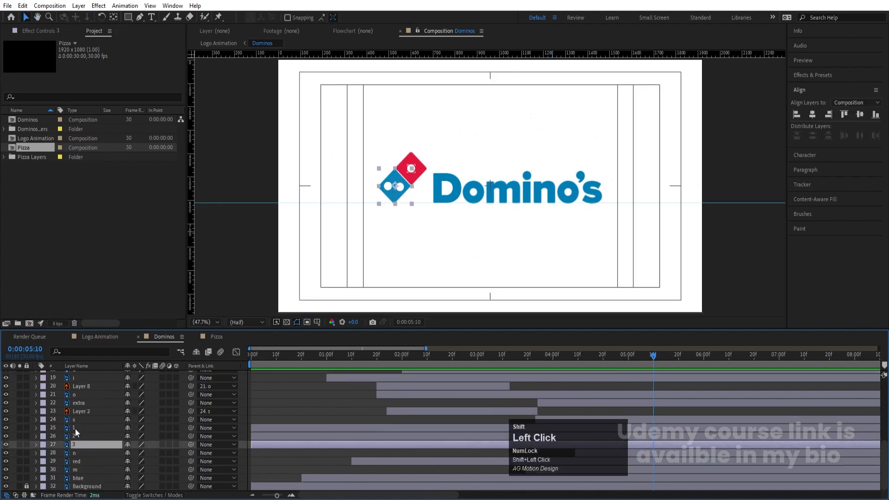
shift+click(75, 429)
drag(80, 435, 95, 427)
drag(568, 354, 643, 374)
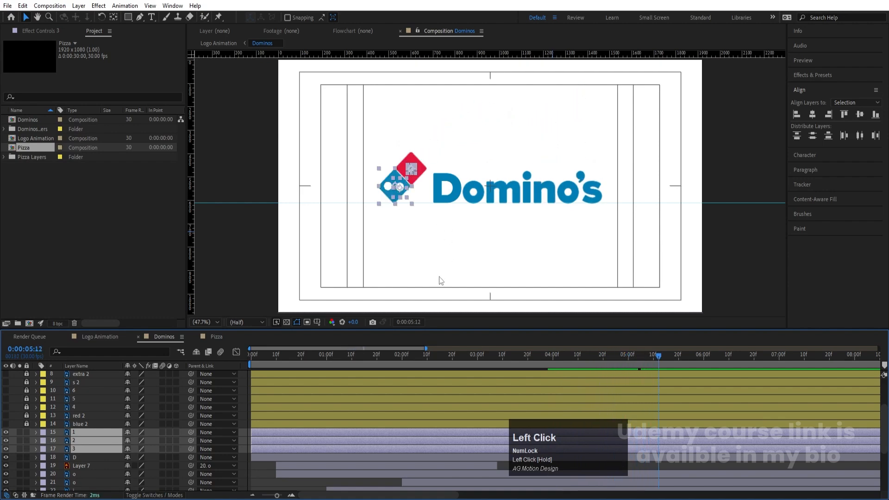
key(bracketleft)
Add Position keyframes to layers 1, 2 and 3 at 5:12 and at 6:11, and return to the first keyframes
key(p)
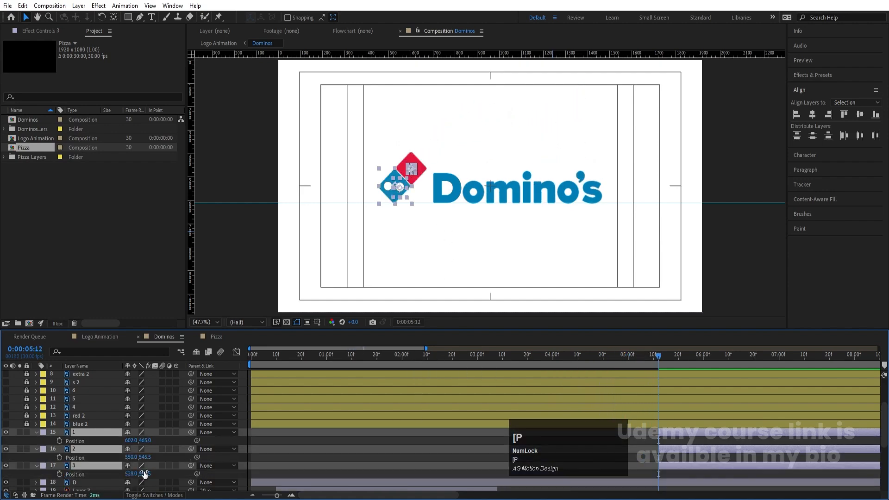
click(60, 440)
key(space)
key(space)
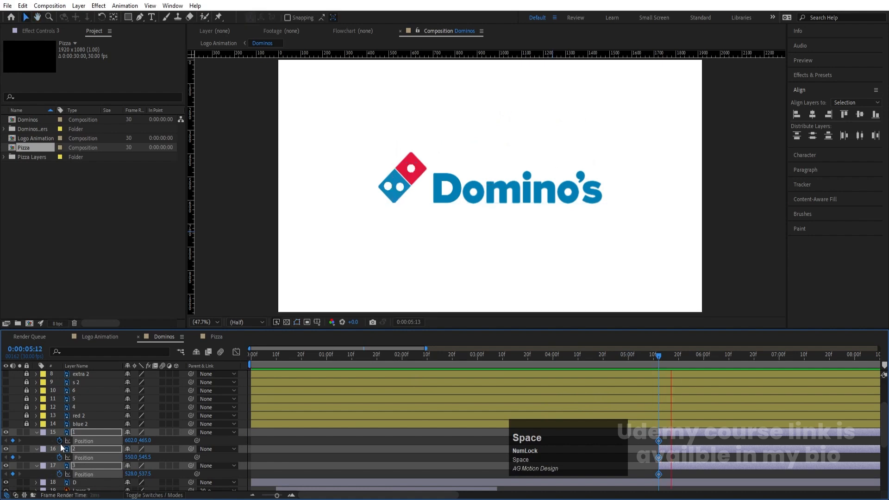
key(space)
key(space)
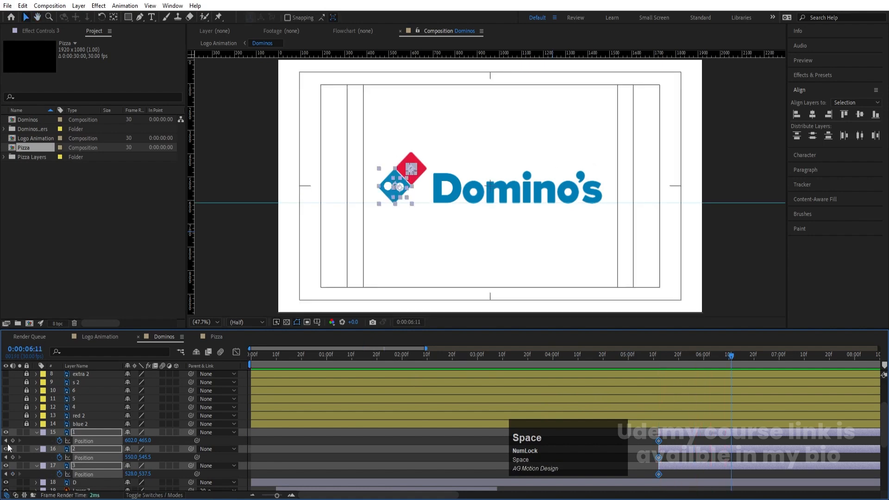
click(12, 440)
key(j)
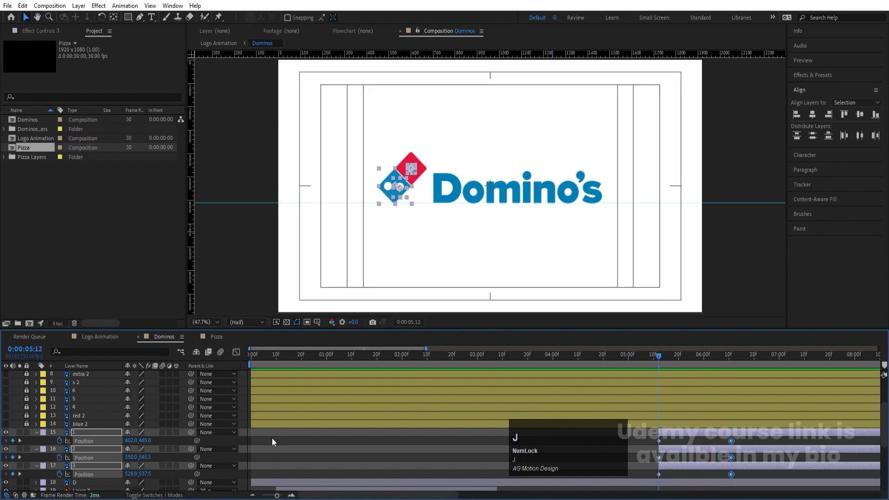
Raise layers 1, 2 and 3 together at 5:12 to Y positions -154, -73.5 and -81.5
click(118, 436)
click(74, 465)
shift+click(93, 433)
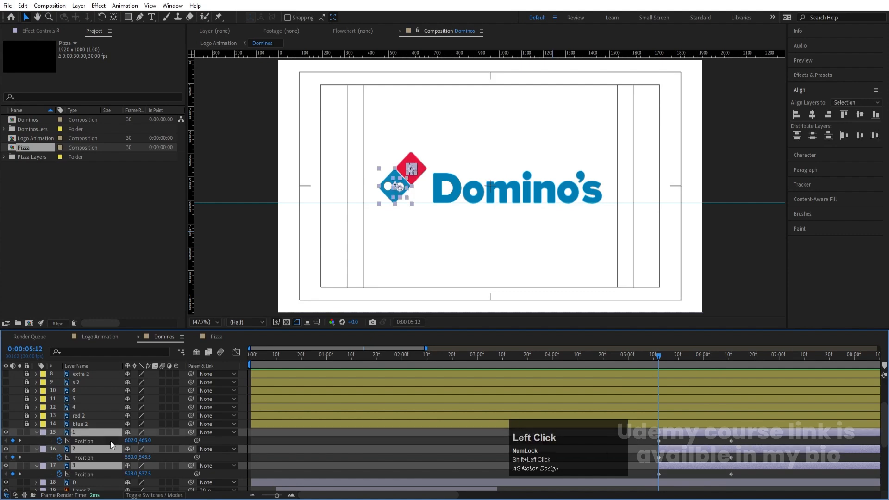
drag(152, 442, 10, 441)
drag(144, 439, 109, 428)
Apply Easy Ease to the Position keyframes of layers 1, 2 and 3 and extend the end keyframes' incoming influence far toward the start
drag(649, 436, 735, 479)
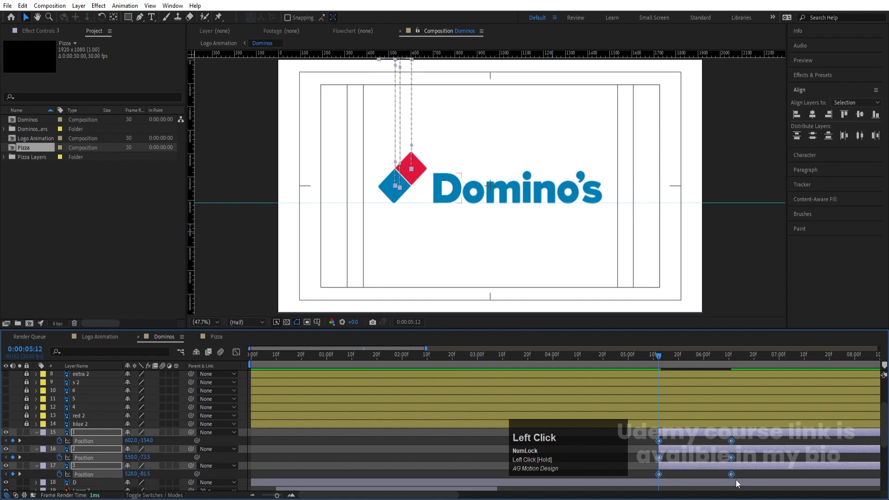
click(236, 351)
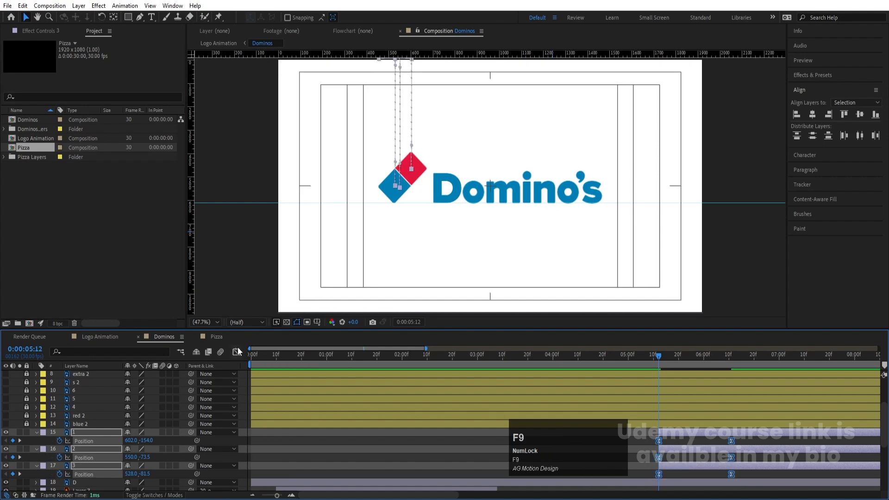
drag(810, 476, 629, 371)
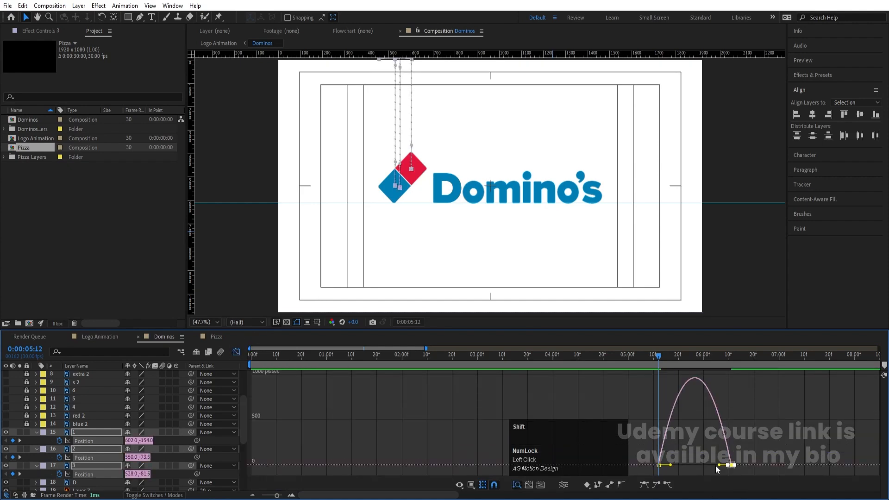
drag(721, 466, 665, 470)
click(236, 352)
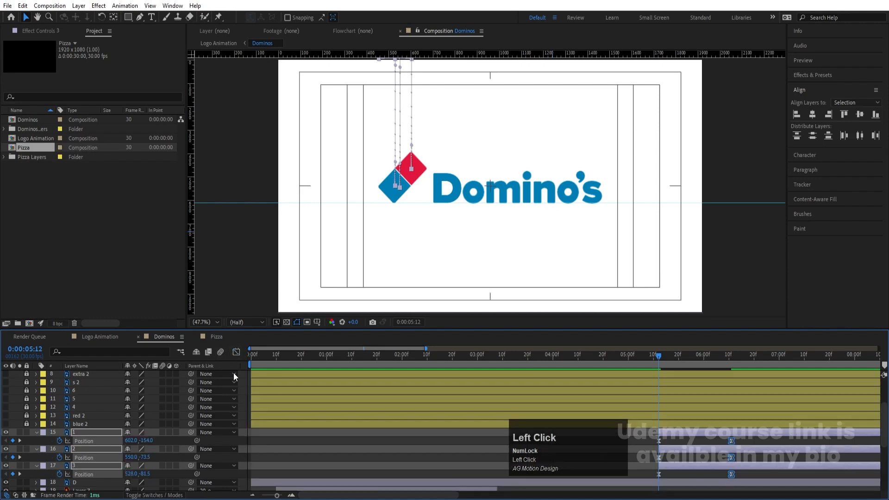
Set the starting Y positions of layers 1, 2 and 3 to 280, 360.5 and 352.5, and preview the drop
drag(151, 443, 327, 472)
key(space)
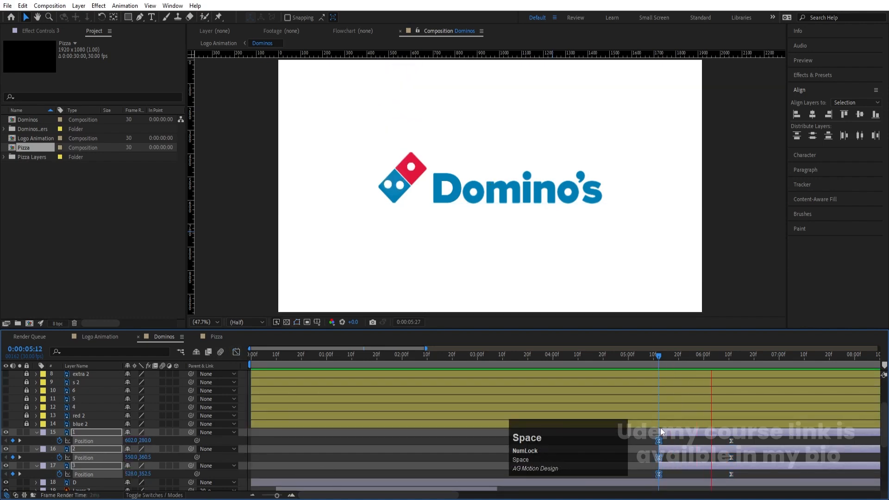
key(space)
Stagger the dots by three frames, delaying layer 2 after layer 3 and layer 1 after layer 2, and preview from 5:10 and from the beginning
key(equal)
click(659, 454)
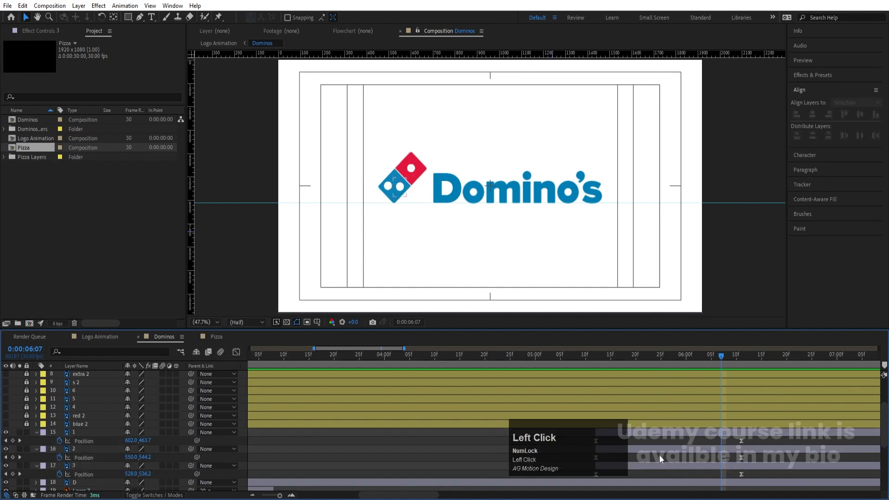
drag(659, 454, 661, 433)
click(586, 359)
key(space)
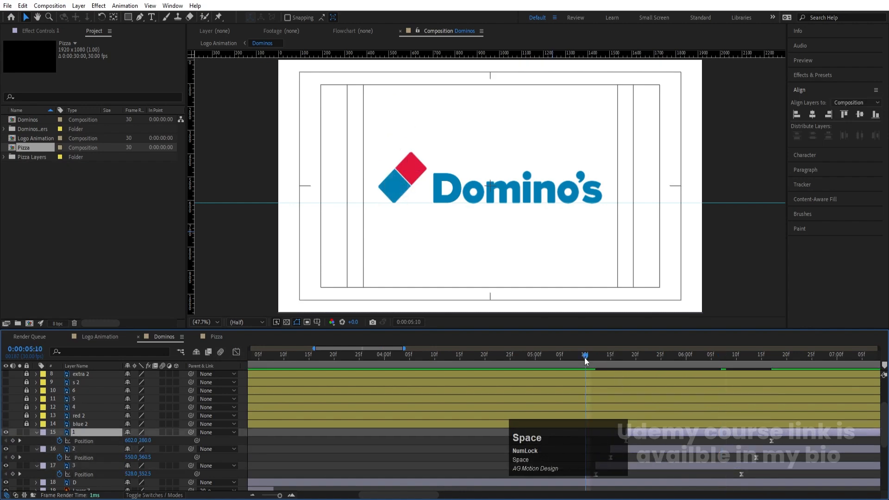
key(space)
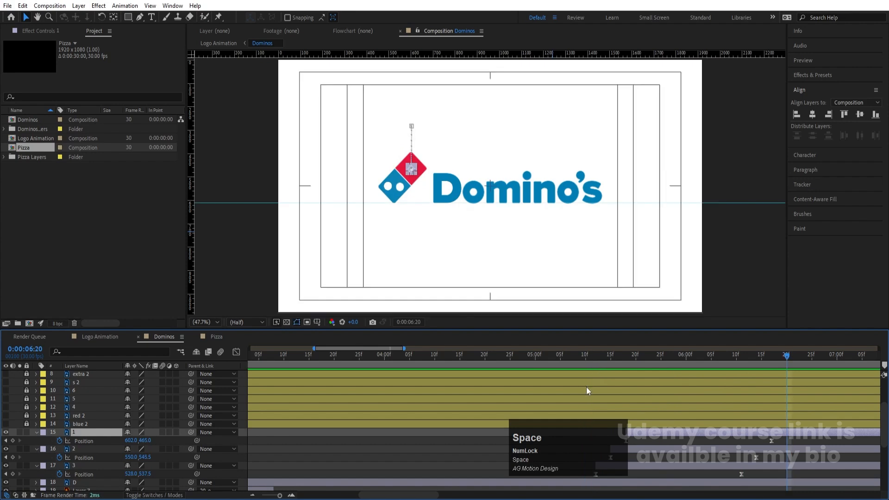
key(minus)
drag(316, 359, 251, 359)
key(space)
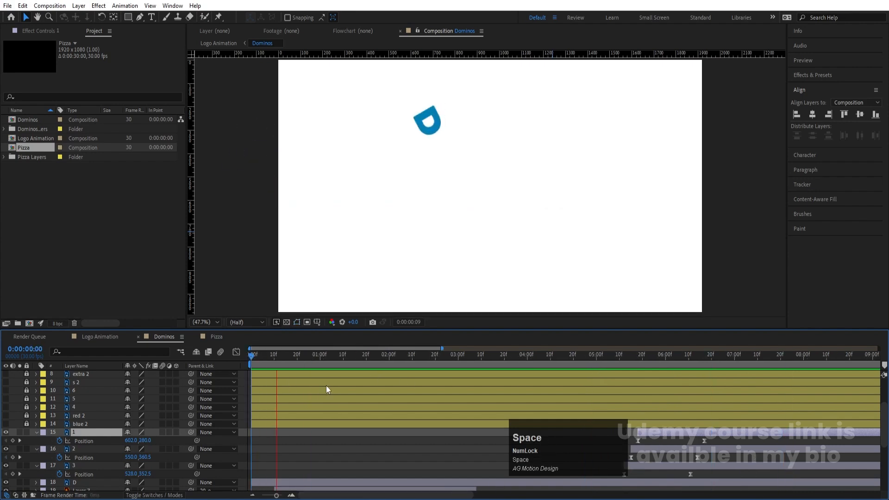
key(space)
Collapse the layer properties, then unlock and delete all the hidden yellow duplicate layers from D 2 to blue 2
click(266, 446)
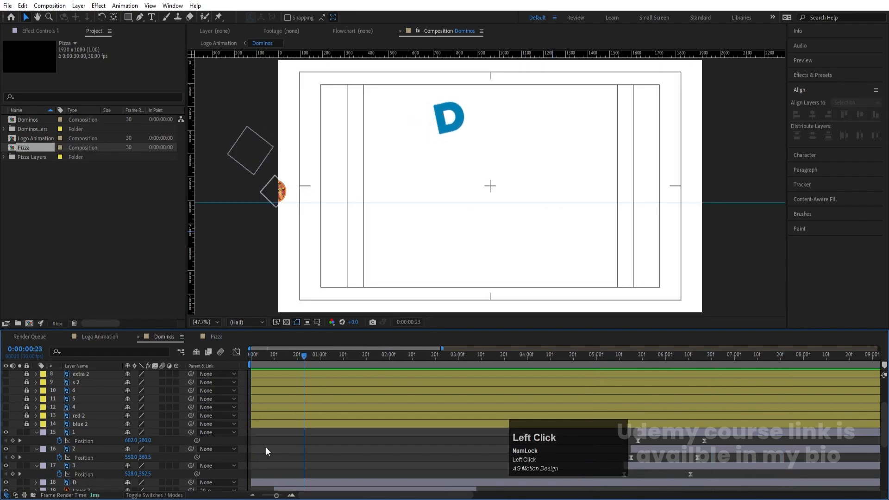
key(u)
key(u)
drag(26, 424, 27, 374)
scroll(54, 406, down, 3)
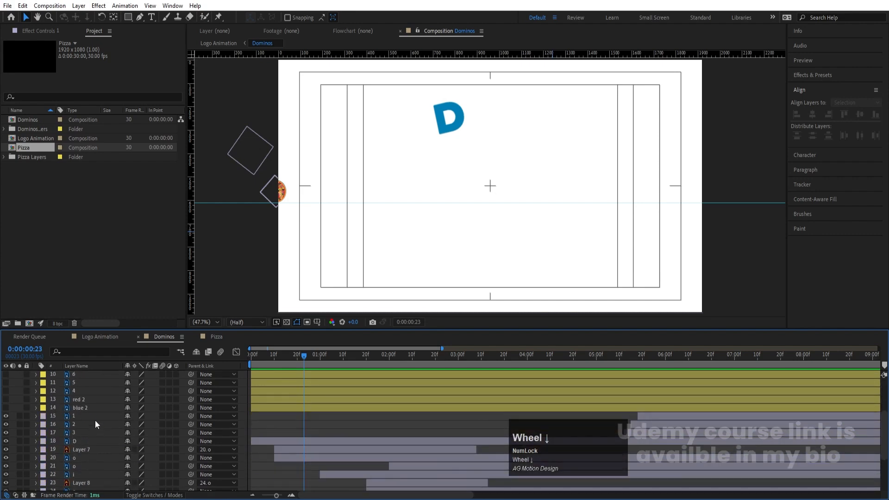
click(87, 407)
scroll(91, 401, up, 3)
shift+click(84, 373)
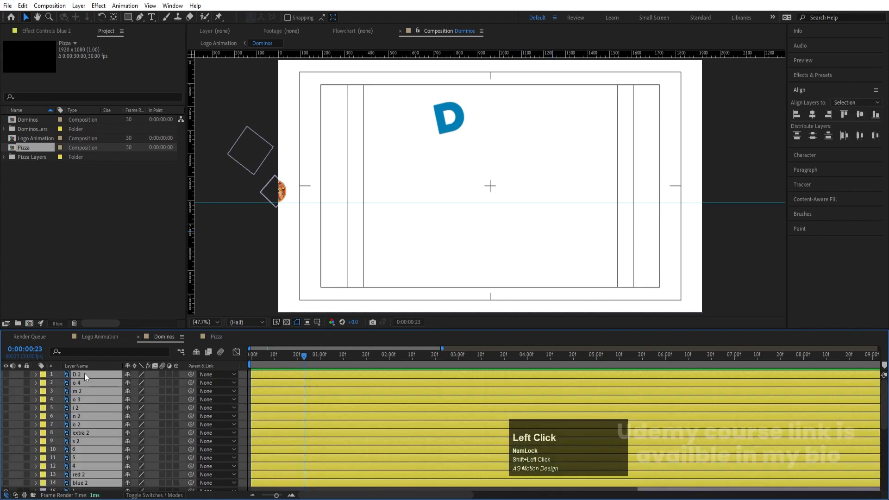
key(Delete)
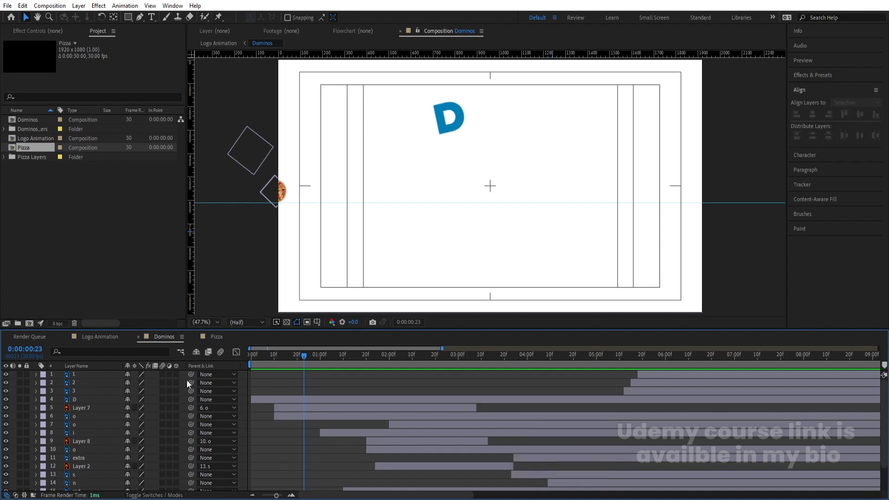
Enable motion blur for all unlocked layers and for the Dominos composition, and preview the whole animation from the beginning
scroll(161, 386, down, 3)
key(ctrl+a)
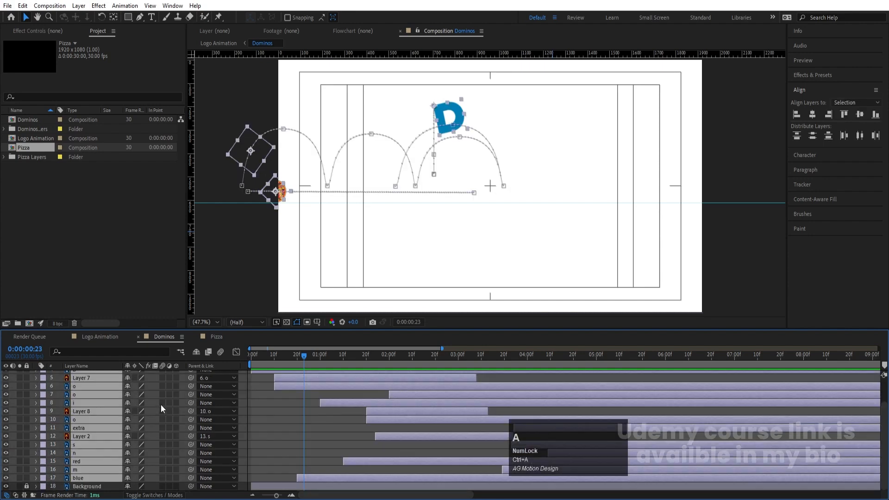
click(163, 402)
key(space)
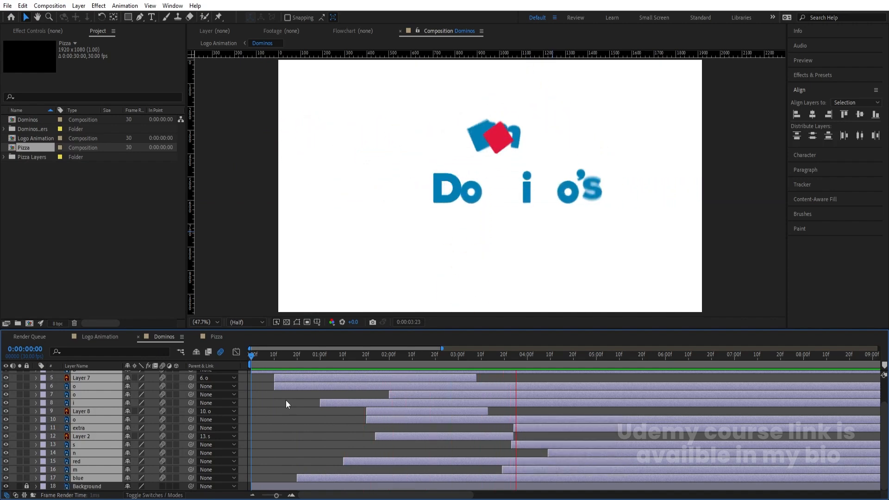
key(space)
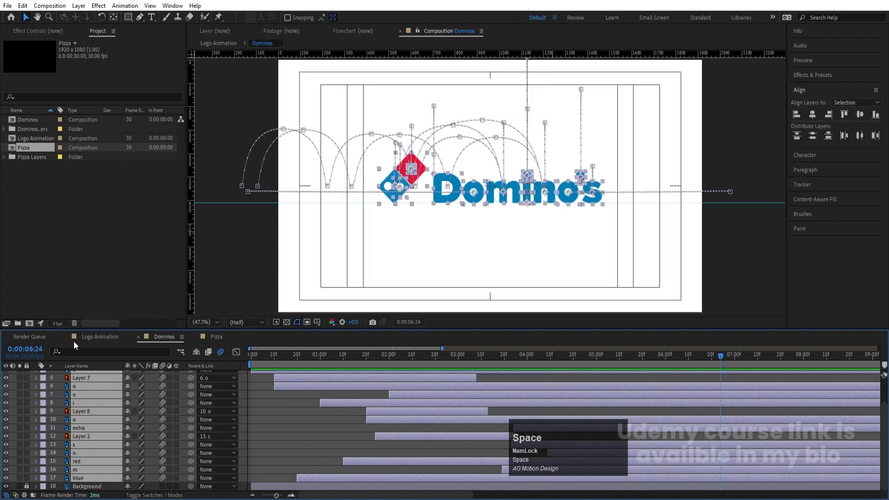
key(space)
Open the Logo Animation composition and scale its Dominos layer to 110% at 0:00
click(119, 336)
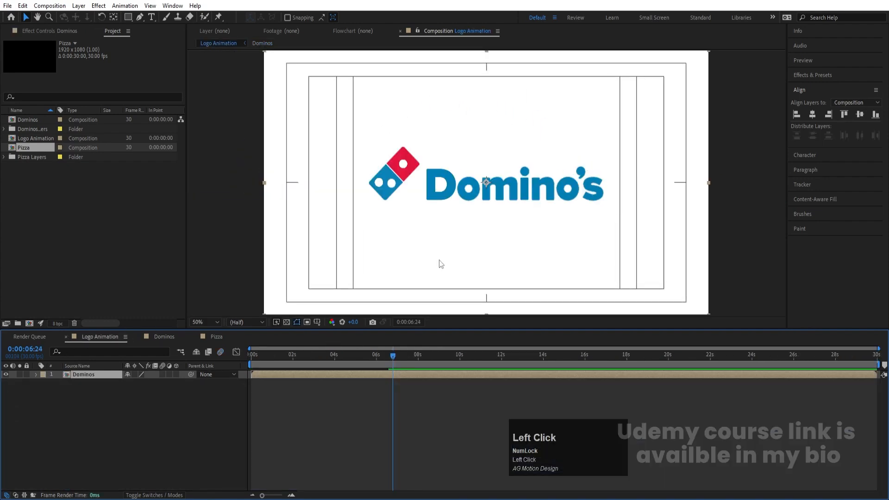
click(257, 357)
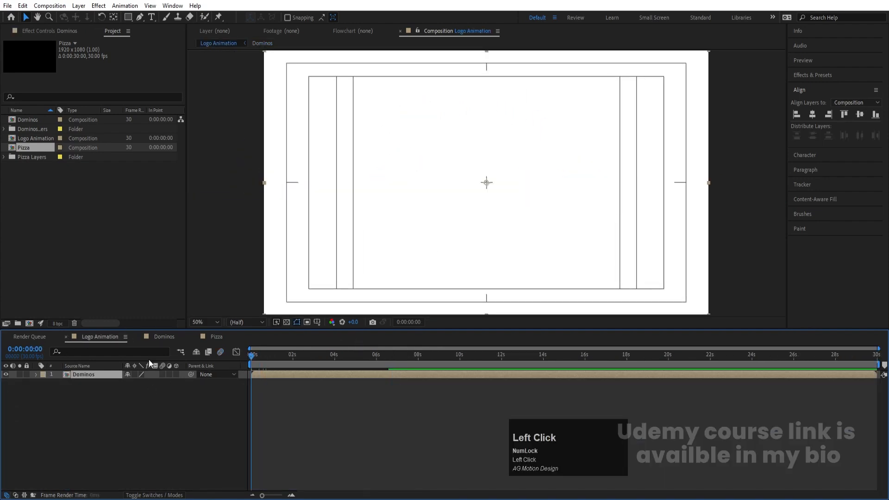
key(s)
click(137, 384)
text(110)
key(Return)
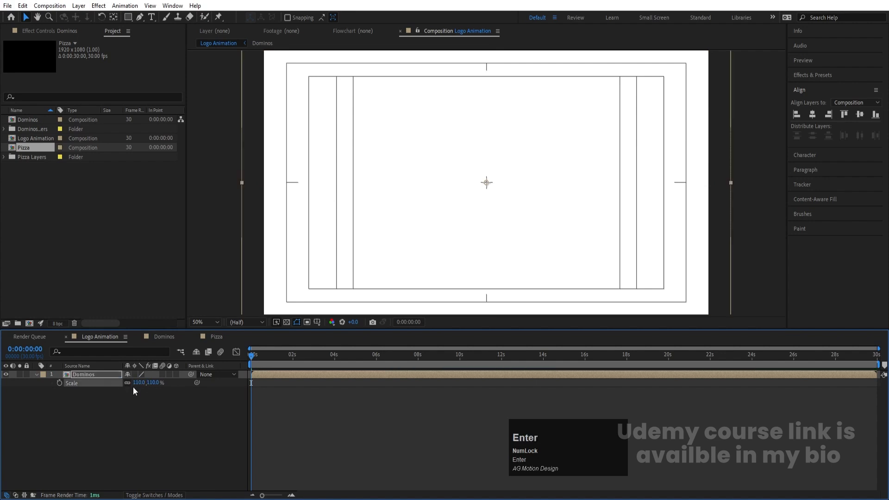
Set the Dominos layer's Scale to 115%, keyframe it at 0:00 and start previewing the composition
click(138, 383)
text(115)
key(Return)
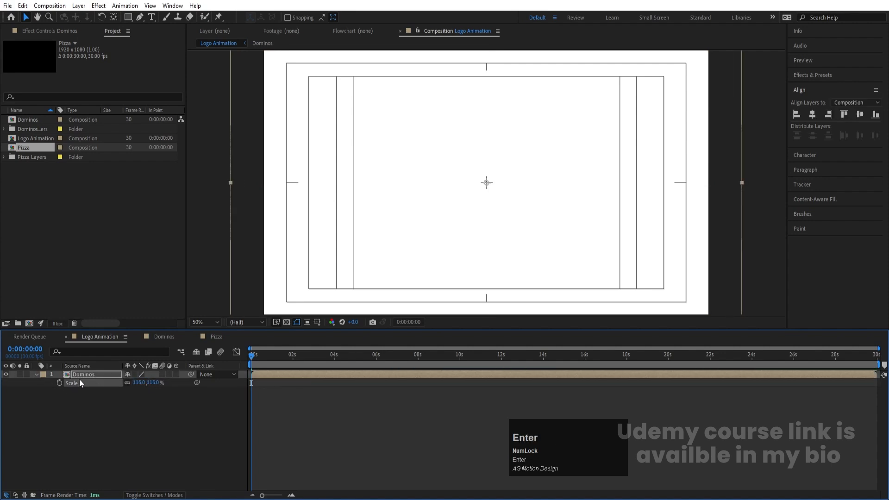
click(60, 383)
key(space)
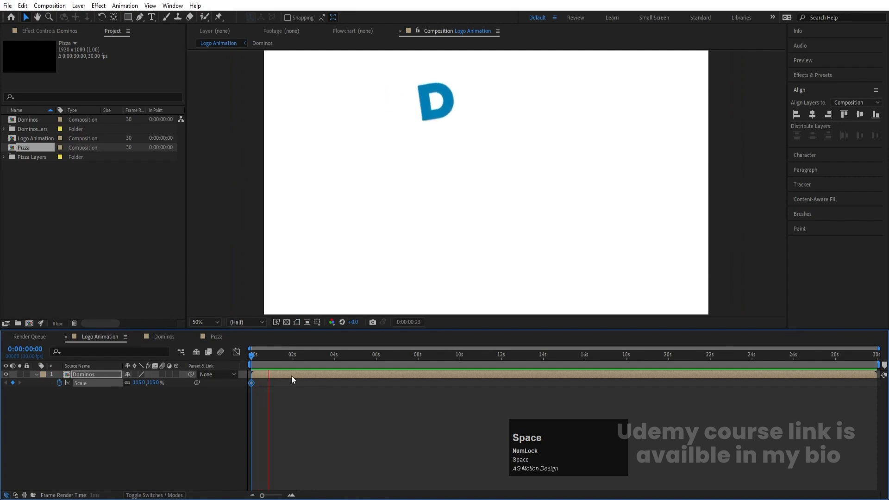